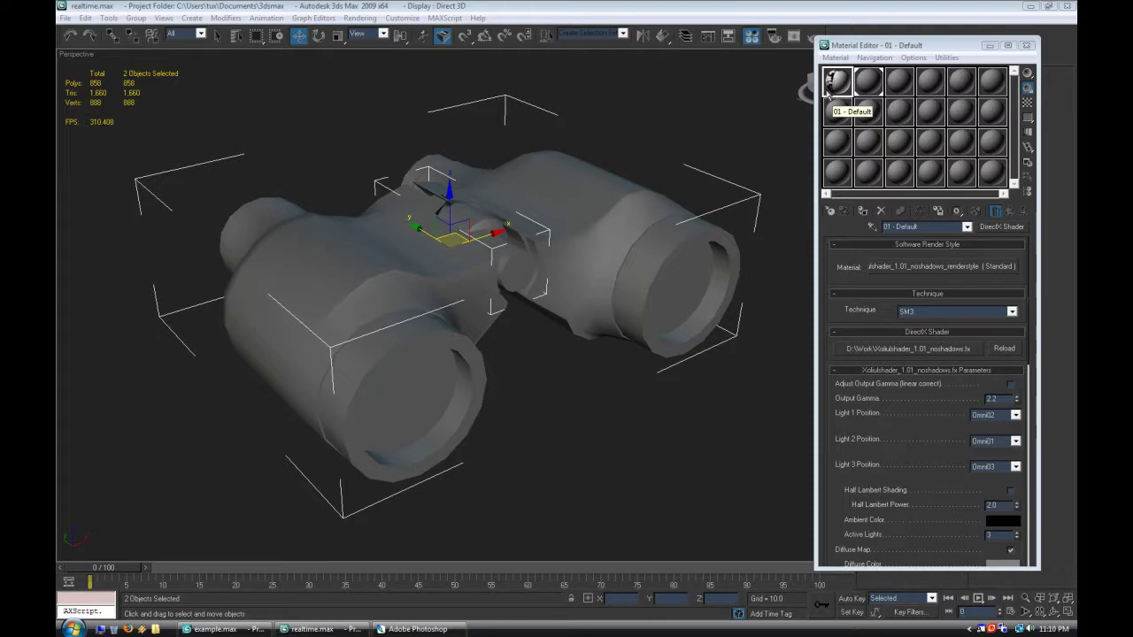
Step: Display edged faces in the perspective viewport and inspect the wireframe of the low-poly binoculars
{"action": "right_click", "coordinate": [78, 54]}
{"action": "left_click", "coordinate": [133, 123]}
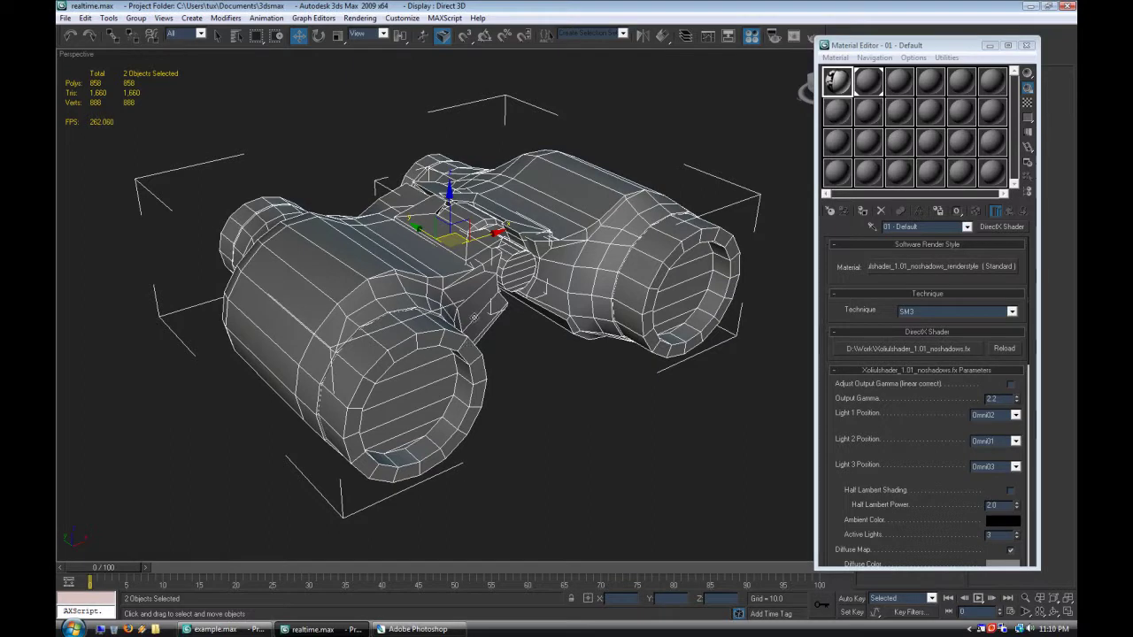
{"action": "middle_click_drag", "start_coordinate": [512, 316], "coordinate": [481, 322], "text": "alt"}
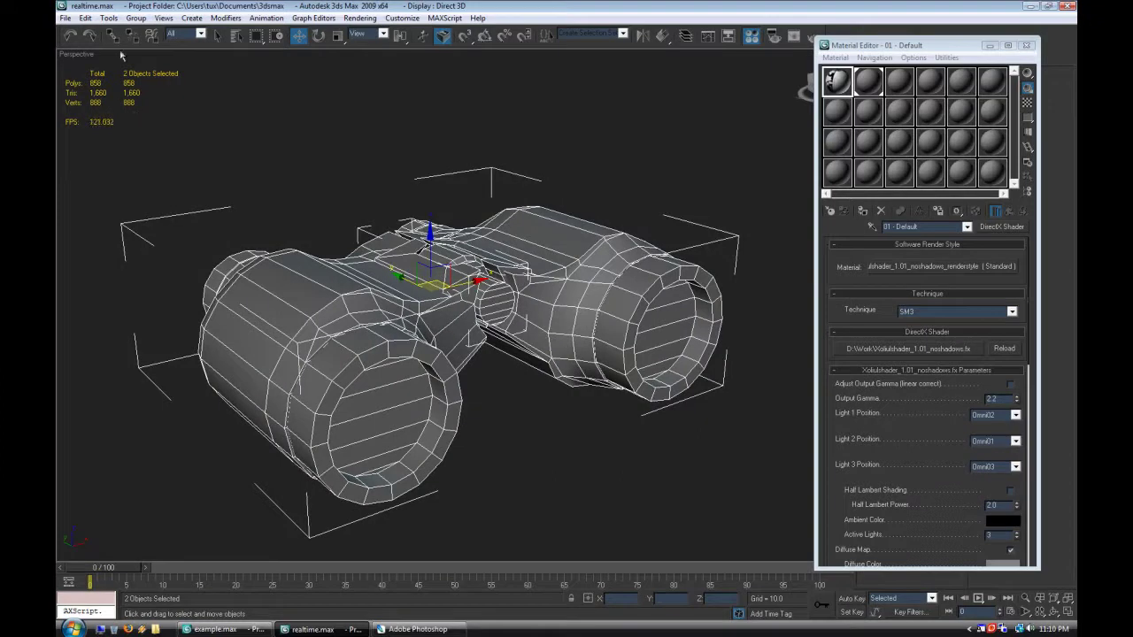
Step: Hide the edged faces, deselect the binoculars and examine them shaded with the 01 - Default material from several angles
{"action": "right_click", "coordinate": [78, 53]}
{"action": "left_click", "coordinate": [157, 117]}
{"action": "middle_click_drag", "start_coordinate": [549, 319], "coordinate": [596, 254], "text": "alt"}
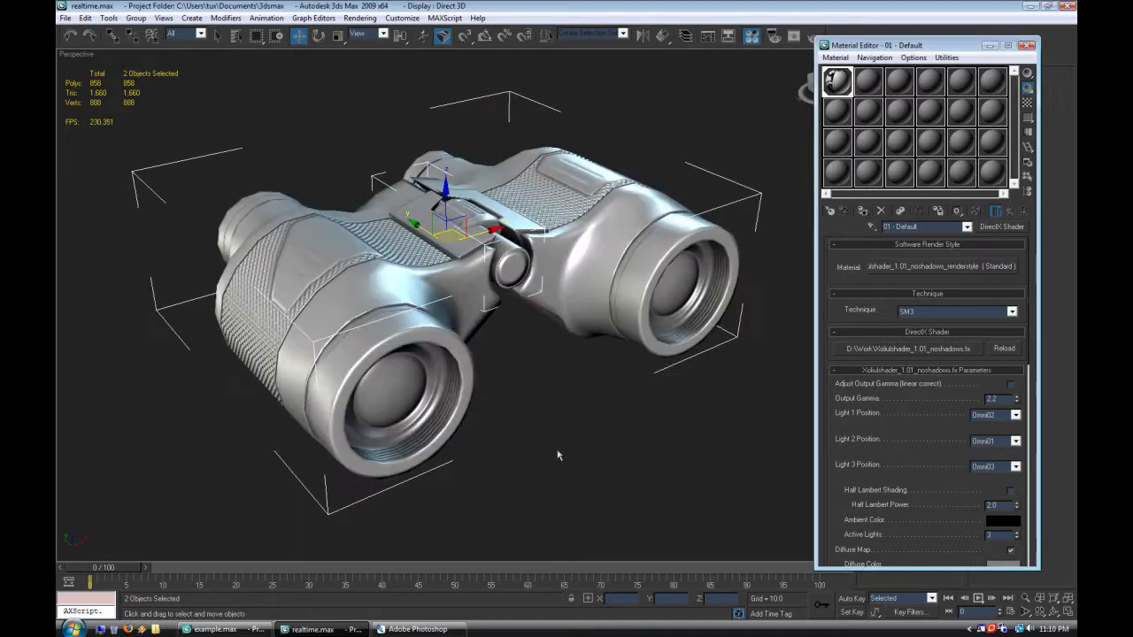
{"action": "left_click", "coordinate": [558, 456]}
{"action": "middle_click_drag", "start_coordinate": [561, 377], "coordinate": [292, 252], "text": "alt"}
Step: Show edged faces over the normal-mapped binoculars and compare the surface detail with the actual geometry
{"action": "right_click", "coordinate": [77, 54]}
{"action": "left_click", "coordinate": [163, 113]}
{"action": "middle_click_drag", "start_coordinate": [279, 317], "coordinate": [312, 297], "text": "alt"}
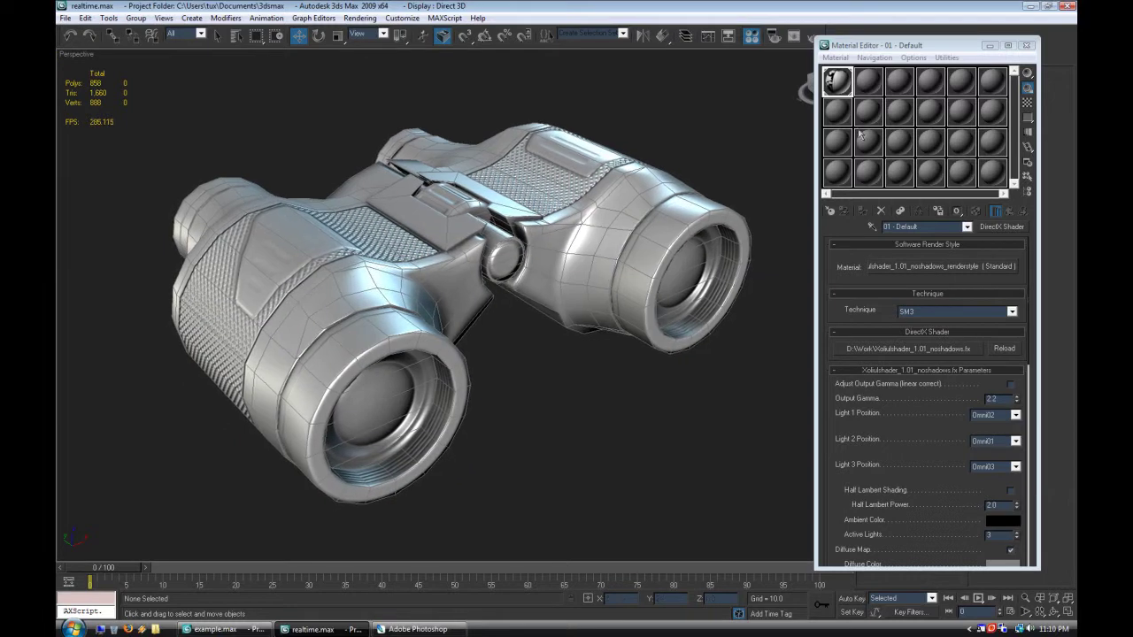
Step: Select both binocular objects and assign the plain 02 - Default material to them
{"action": "left_click_drag", "start_coordinate": [854, 50], "coordinate": [828, 48]}
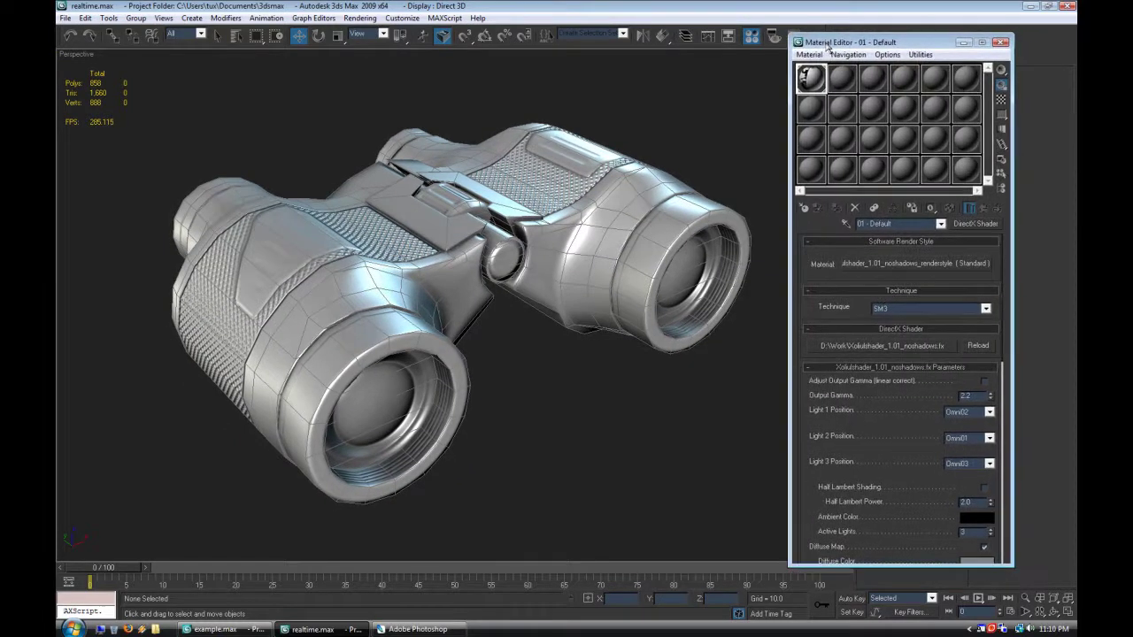
{"action": "left_click", "coordinate": [430, 249]}
{"action": "key", "text": "ctrl+a"}
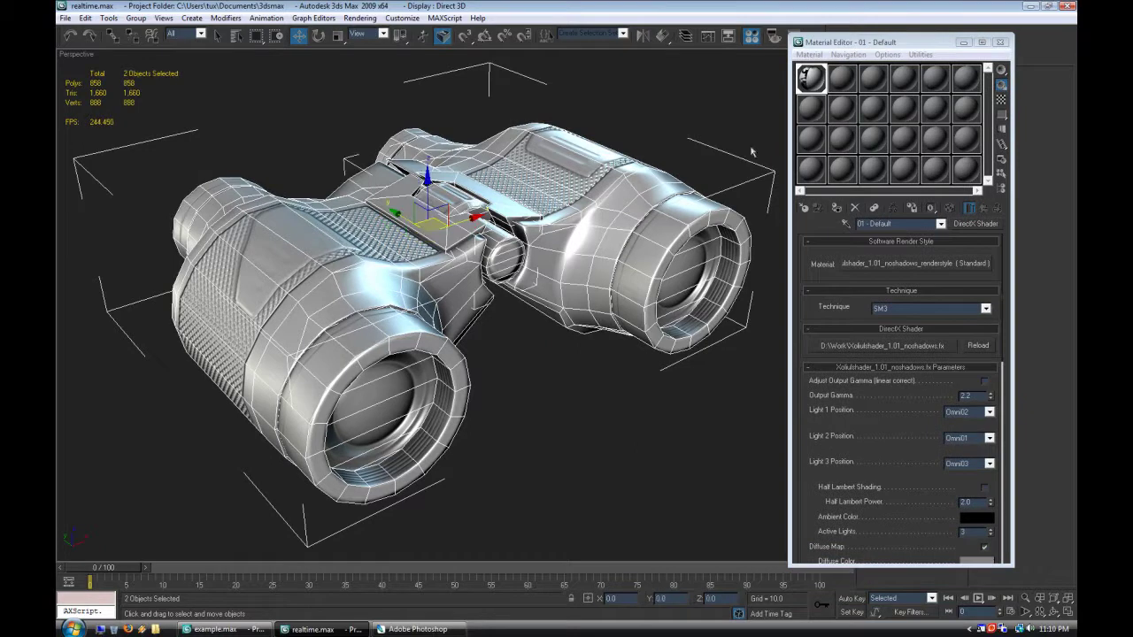
{"action": "left_click", "coordinate": [841, 78]}
{"action": "left_click", "coordinate": [836, 207]}
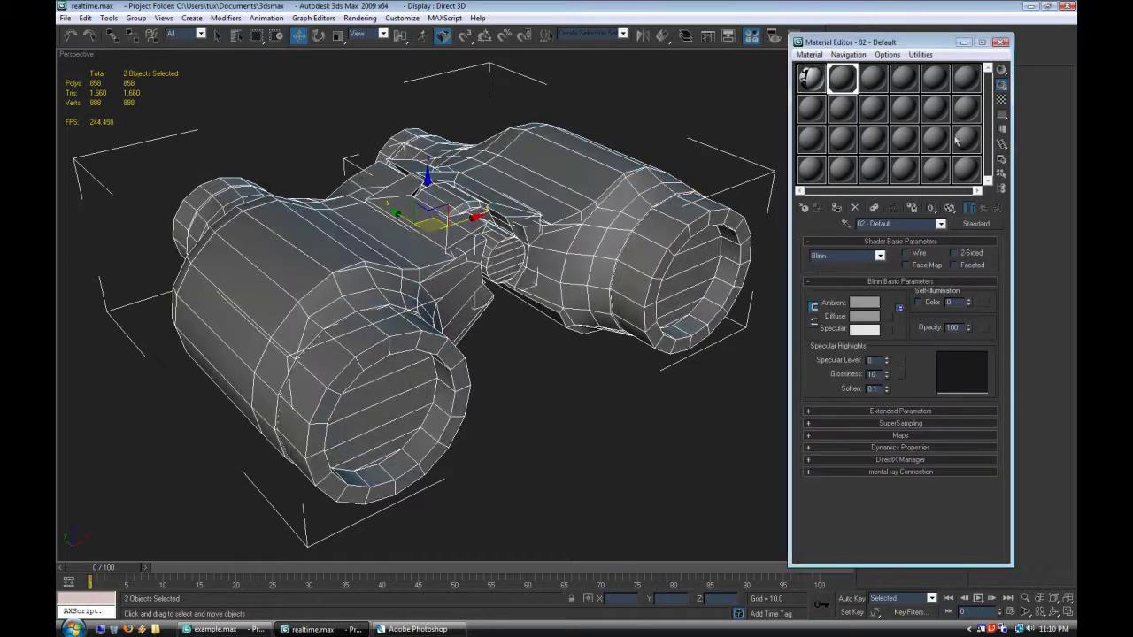
Step: Close the Material Editor, clear the selection and select the binocular body to examine its low-poly mesh up close
{"action": "left_click", "coordinate": [1001, 42]}
{"action": "middle_click_drag", "start_coordinate": [674, 303], "coordinate": [761, 431], "text": "alt"}
{"action": "scroll", "coordinate": [761, 431], "scroll_direction": "up", "scroll_amount": 4}
{"action": "key", "text": "ctrl+d"}
{"action": "scroll", "coordinate": [556, 337], "scroll_direction": "down", "scroll_amount": 3}
{"action": "middle_click_drag", "start_coordinate": [557, 336], "coordinate": [597, 403], "text": "alt"}
{"action": "scroll", "coordinate": [499, 316], "scroll_direction": "up", "scroll_amount": 5}
{"action": "left_click", "coordinate": [596, 403]}
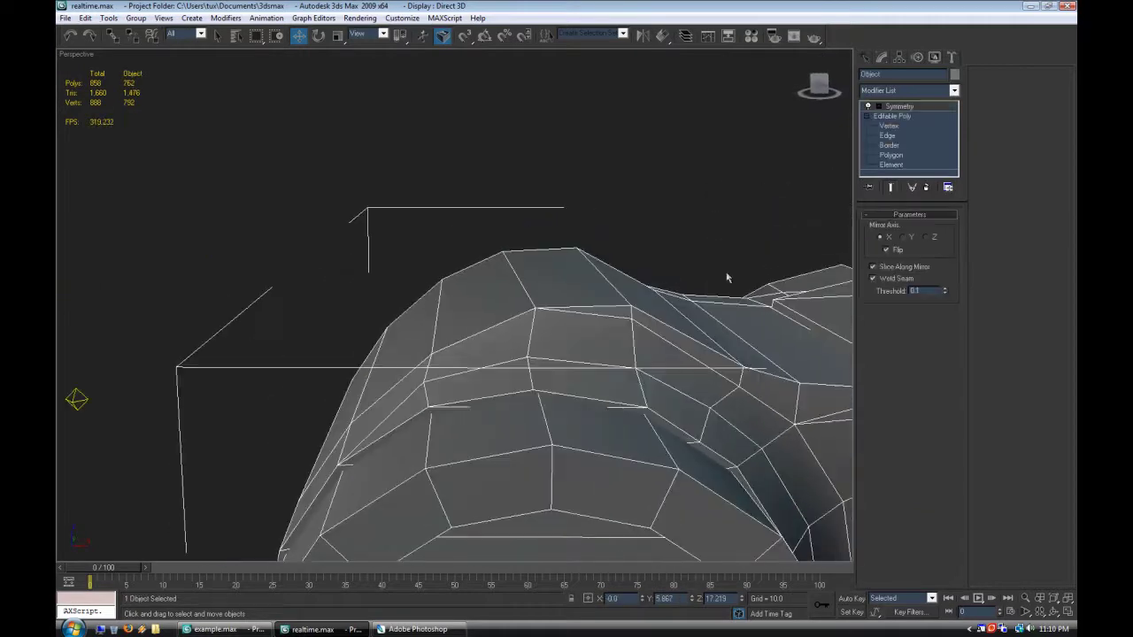
Step: Inspect the body's Editable Poly base below its Symmetry modifier, return to the Symmetry level and deselect the body
{"action": "left_click", "coordinate": [923, 155]}
{"action": "mouse_move", "coordinate": [587, 153]}
{"action": "middle_mouse_down", "text": "alt"}
{"action": "mouse_move", "coordinate": [610, 185]}
{"action": "mouse_move", "coordinate": [589, 134]}
{"action": "middle_mouse_up", "text": "alt"}
{"action": "middle_click_drag", "start_coordinate": [542, 212], "coordinate": [500, 345], "text": "alt"}
{"action": "scroll", "coordinate": [556, 338], "scroll_direction": "down", "scroll_amount": 3}
{"action": "left_click", "coordinate": [893, 115]}
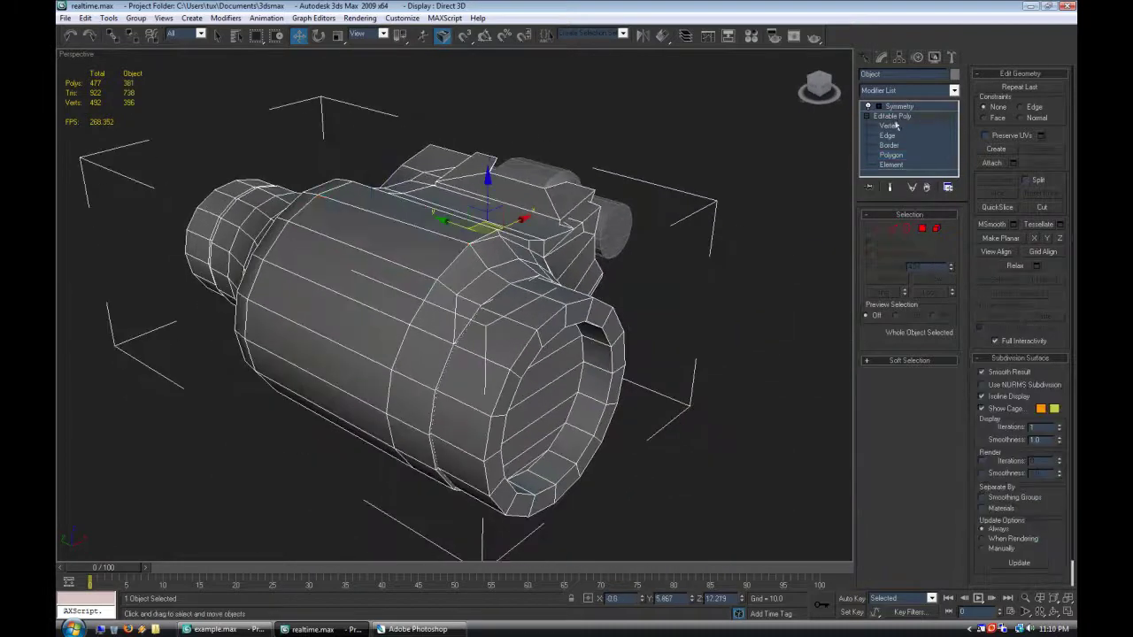
{"action": "left_click", "coordinate": [903, 106]}
{"action": "left_click", "coordinate": [675, 431]}
{"action": "middle_click_drag", "start_coordinate": [674, 431], "coordinate": [502, 411], "text": "alt"}
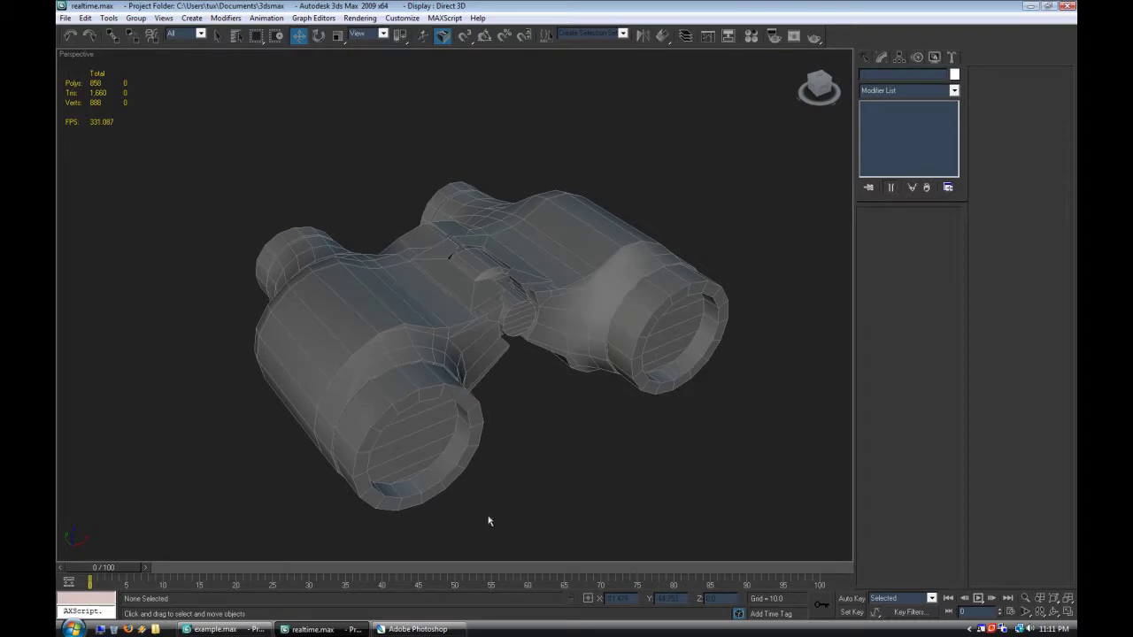
Step: Select both binocular objects, assign the 01 - Default DirectX shader material to them and clear the selection
{"action": "left_click_drag", "start_coordinate": [695, 451], "coordinate": [396, 187]}
{"action": "left_click", "coordinate": [750, 35]}
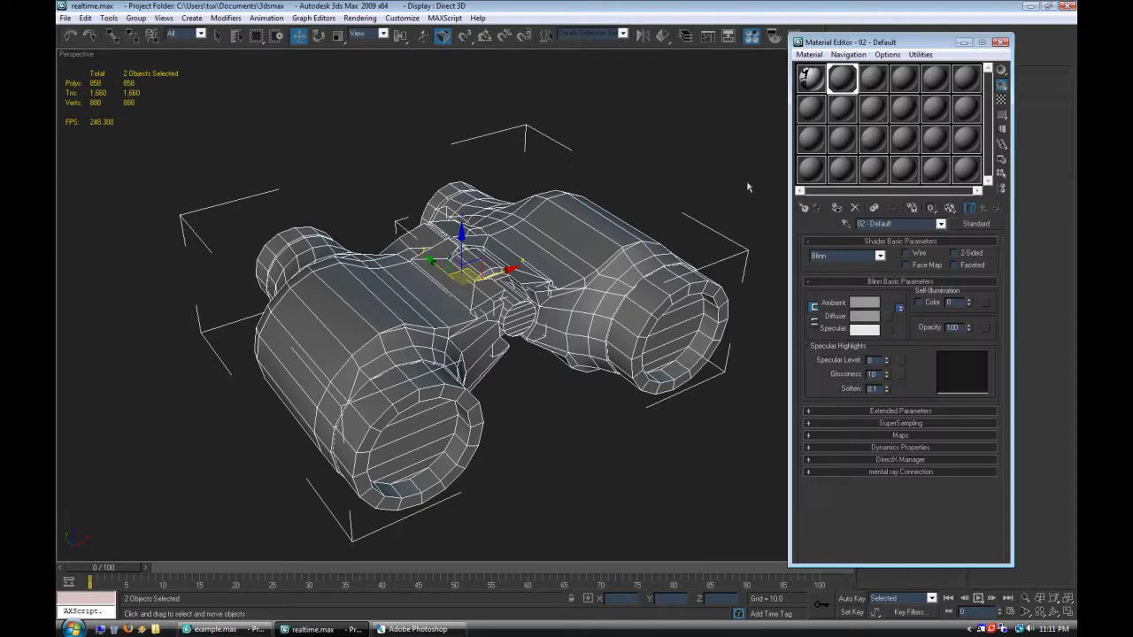
{"action": "left_click", "coordinate": [809, 77]}
{"action": "left_click", "coordinate": [836, 208]}
{"action": "left_click", "coordinate": [669, 460]}
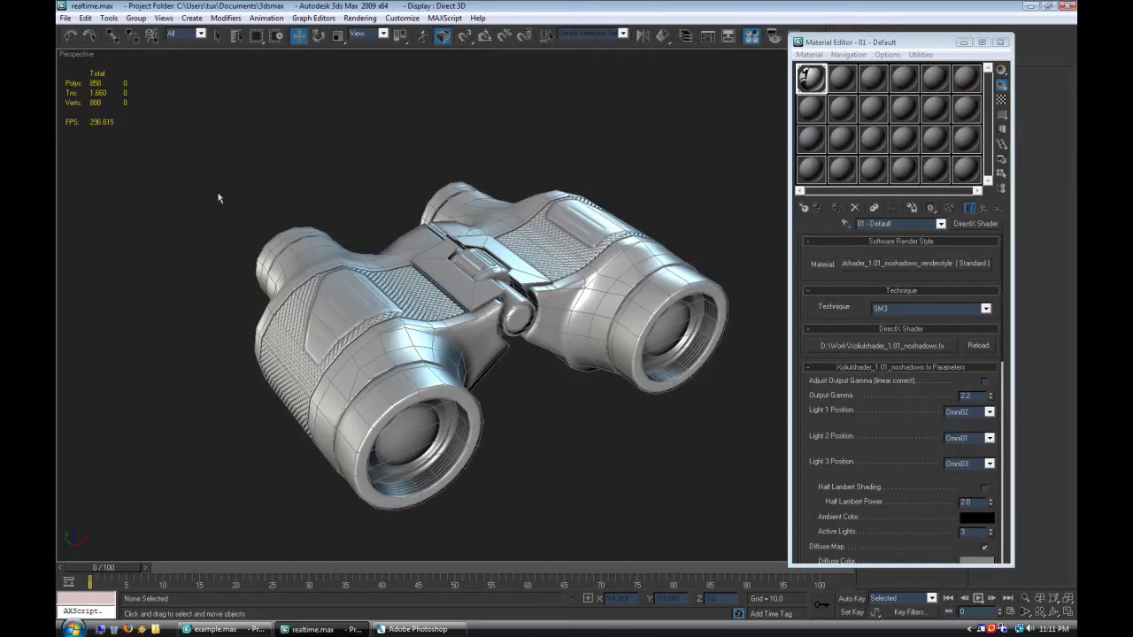
Step: Switch to Photoshop and examine the red, green and blue channels of ObjeNormalsMap_edit.tga individually, ending on the RGB composite
{"action": "left_click", "coordinate": [416, 629]}
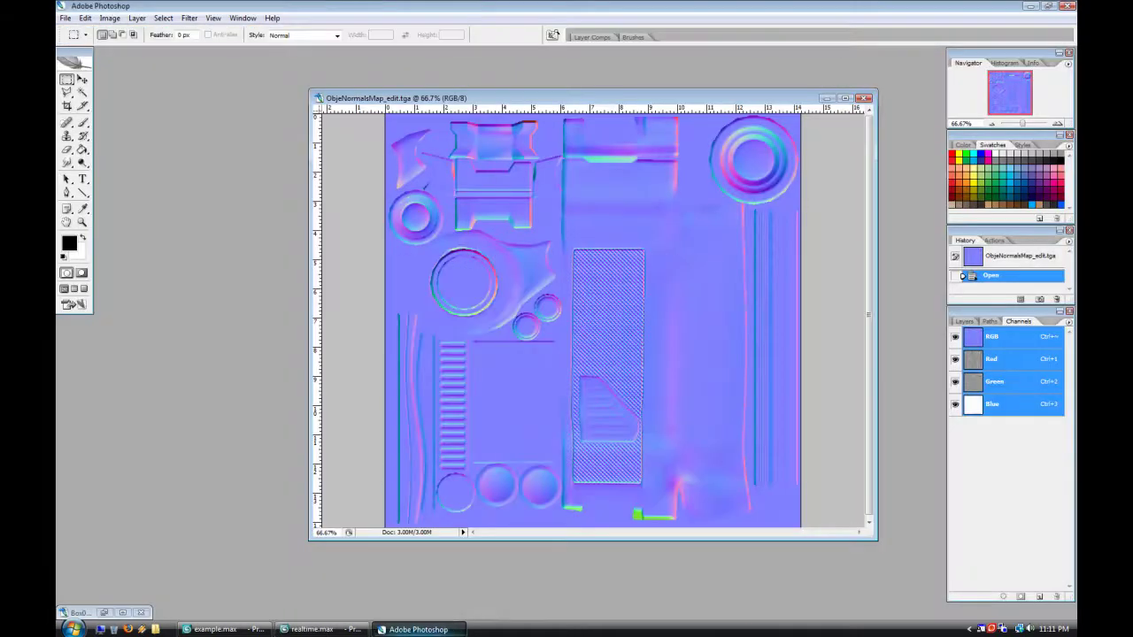
{"action": "left_click_drag", "start_coordinate": [877, 538], "coordinate": [882, 586]}
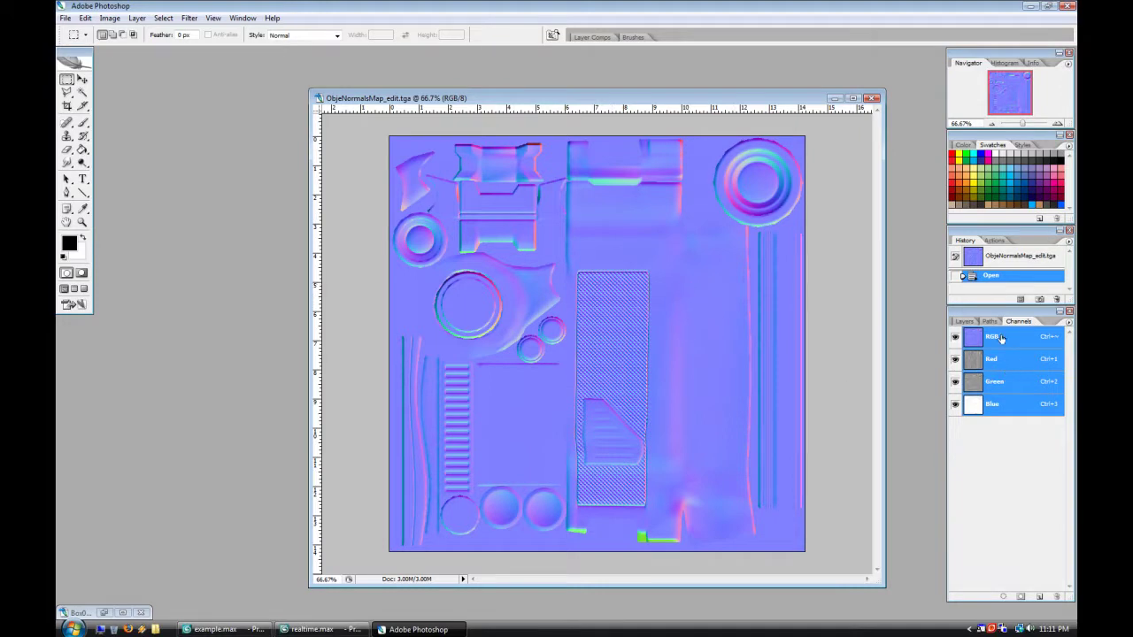
{"action": "left_click", "coordinate": [998, 366]}
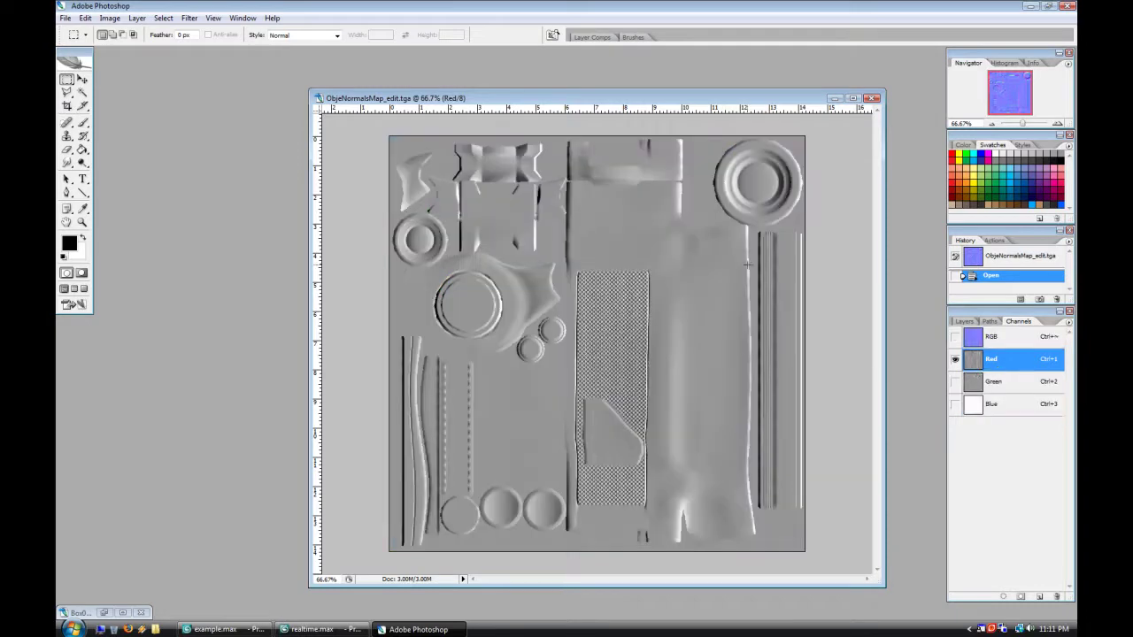
{"action": "left_click", "coordinate": [1002, 385]}
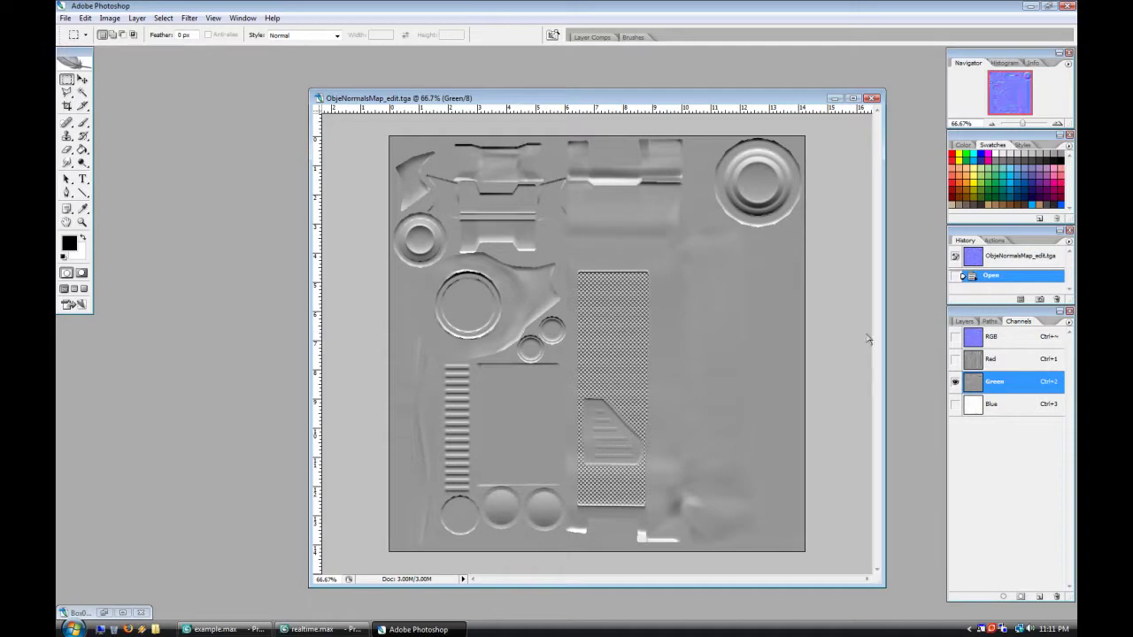
{"action": "left_click", "coordinate": [1018, 407]}
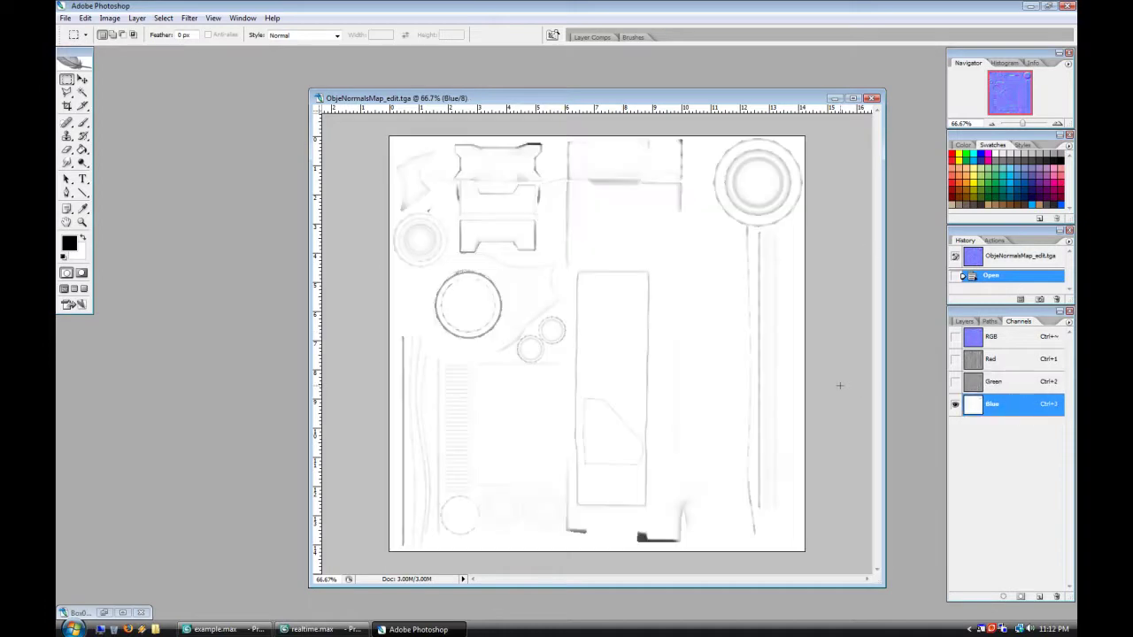
{"action": "left_click", "coordinate": [1020, 339]}
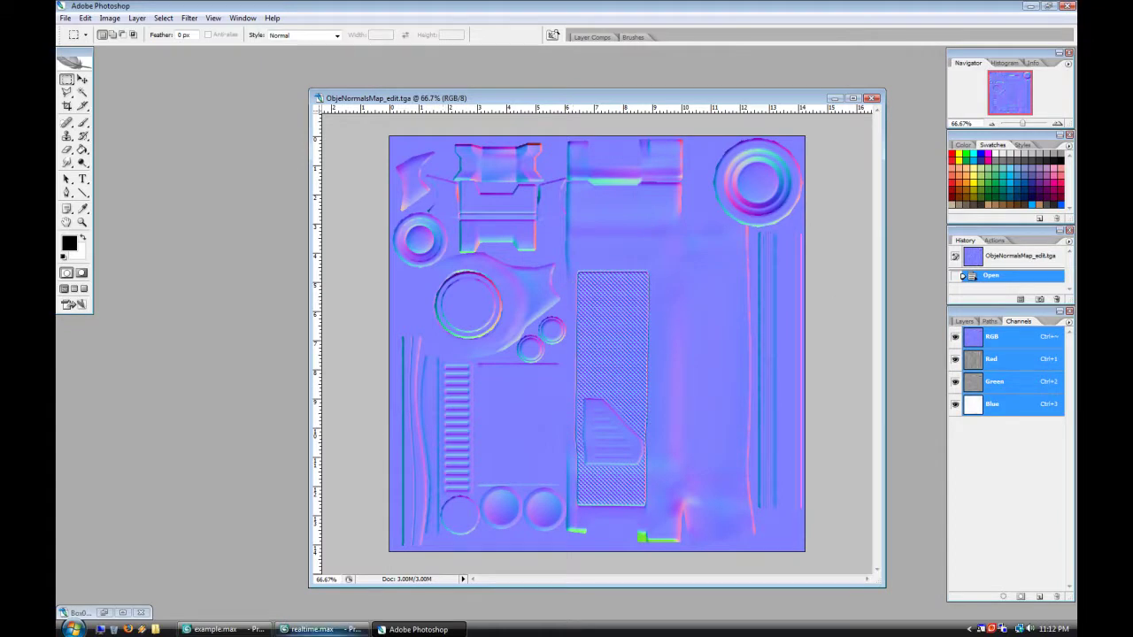
Step: Switch to 3ds Max, turn off edged faces in the perspective viewport and view the normal-mapped binoculars
{"action": "left_click", "coordinate": [319, 629]}
{"action": "right_click", "coordinate": [77, 55]}
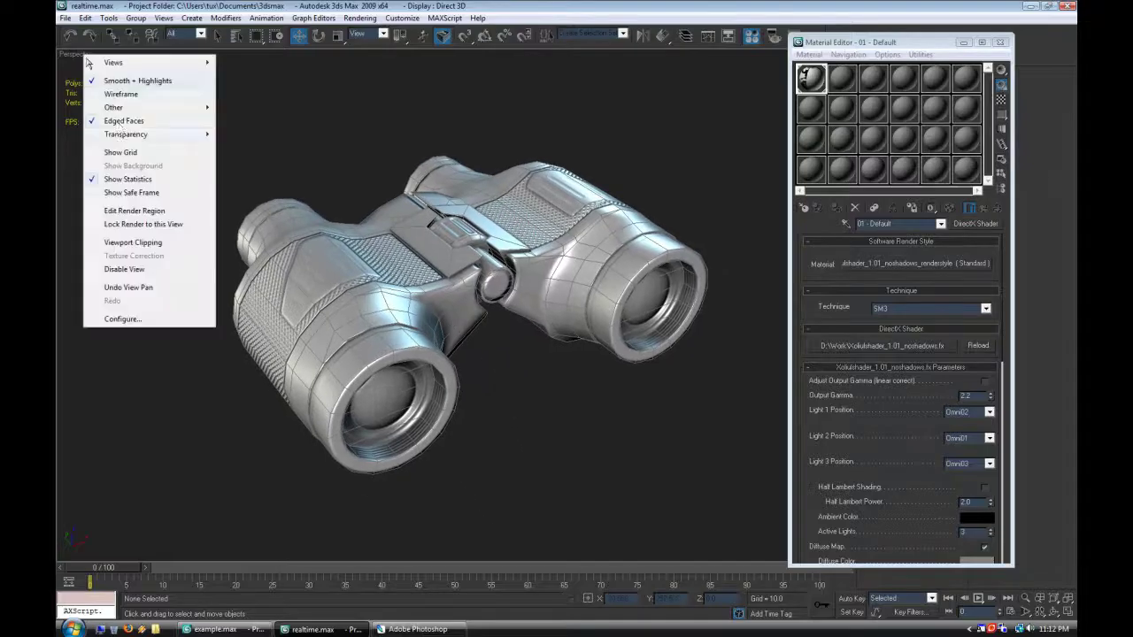
{"action": "left_click", "coordinate": [120, 120]}
{"action": "middle_click_drag", "start_coordinate": [415, 389], "coordinate": [482, 397], "text": "alt"}
Step: Switch to Photoshop, reposition the ObjeNormalsMap_edit.tga window and bring up Box01NormalsMap3.psd for comparison
{"action": "left_click", "coordinate": [418, 629]}
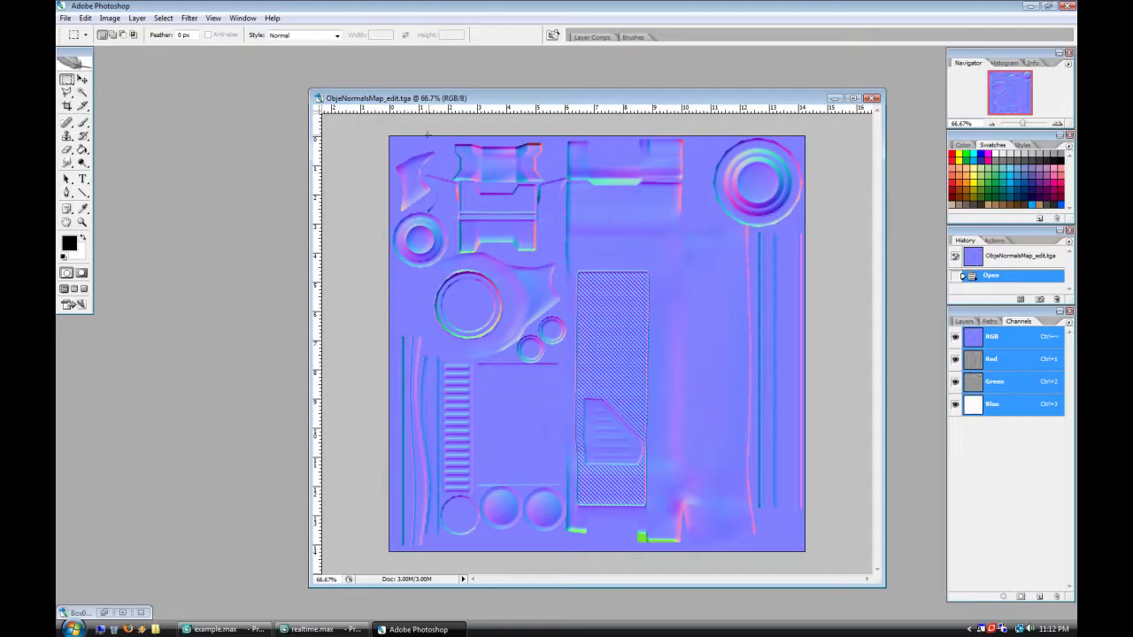
{"action": "left_click_drag", "start_coordinate": [441, 98], "coordinate": [449, 69]}
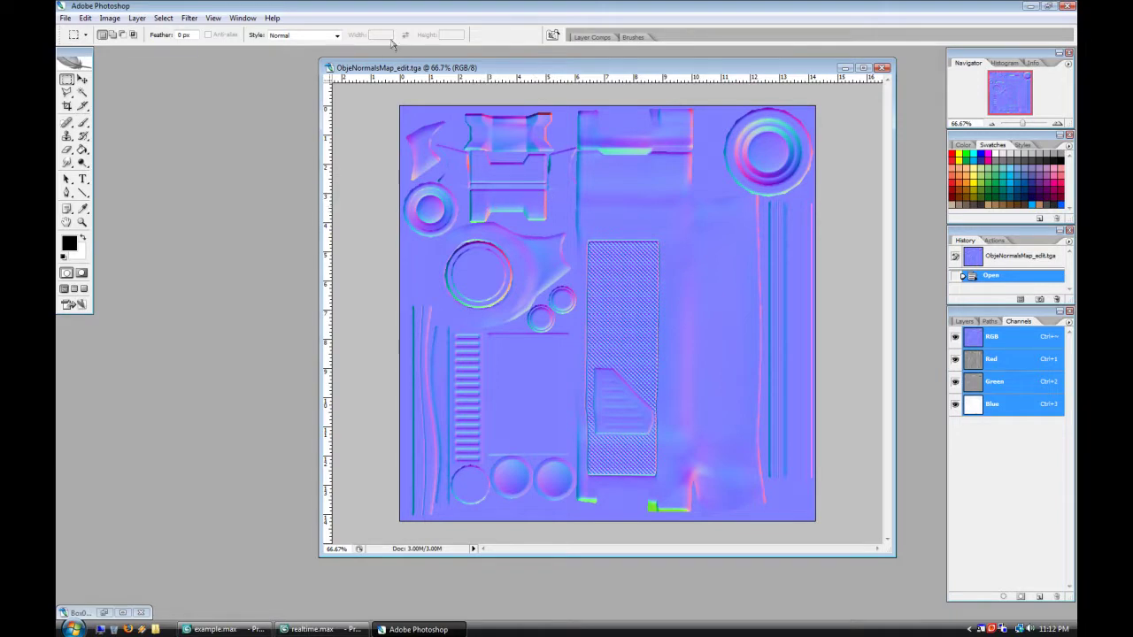
{"action": "left_click_drag", "start_coordinate": [445, 72], "coordinate": [370, 79]}
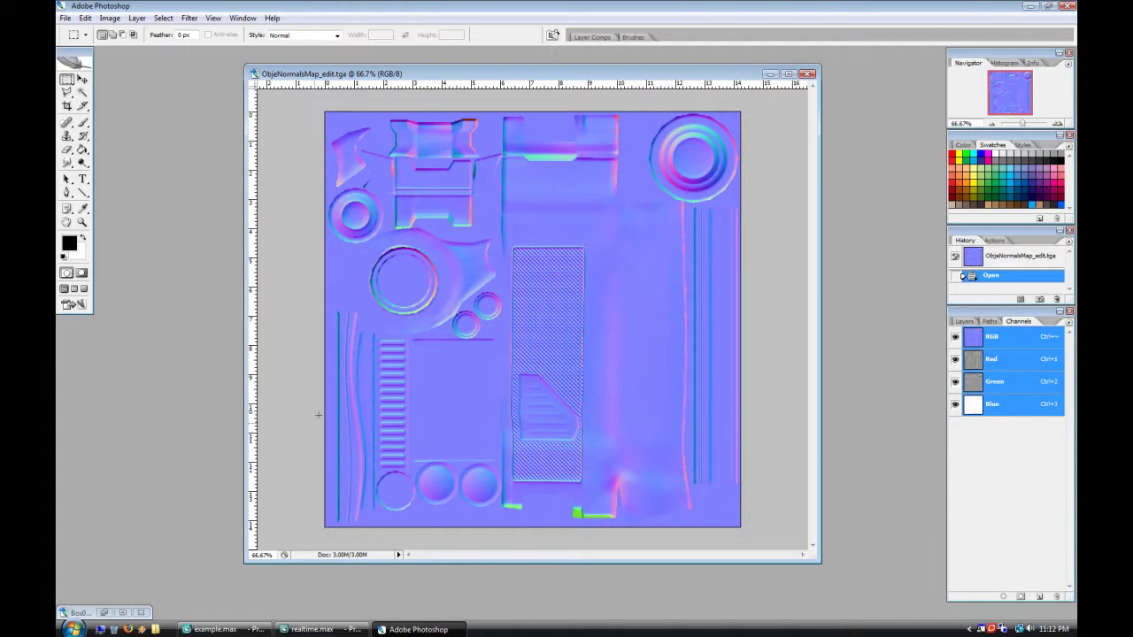
{"action": "left_click", "coordinate": [104, 612]}
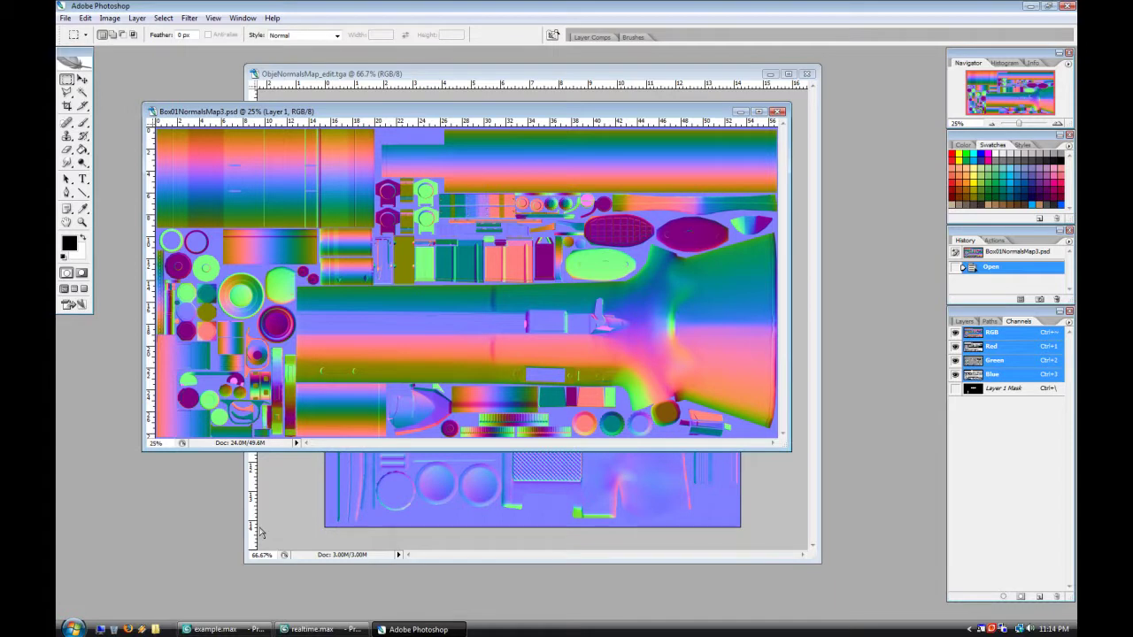
Step: Switch to 3ds Max and open the recent rifle scene realtime.max from the m24\textures folder
{"action": "left_click", "coordinate": [315, 630]}
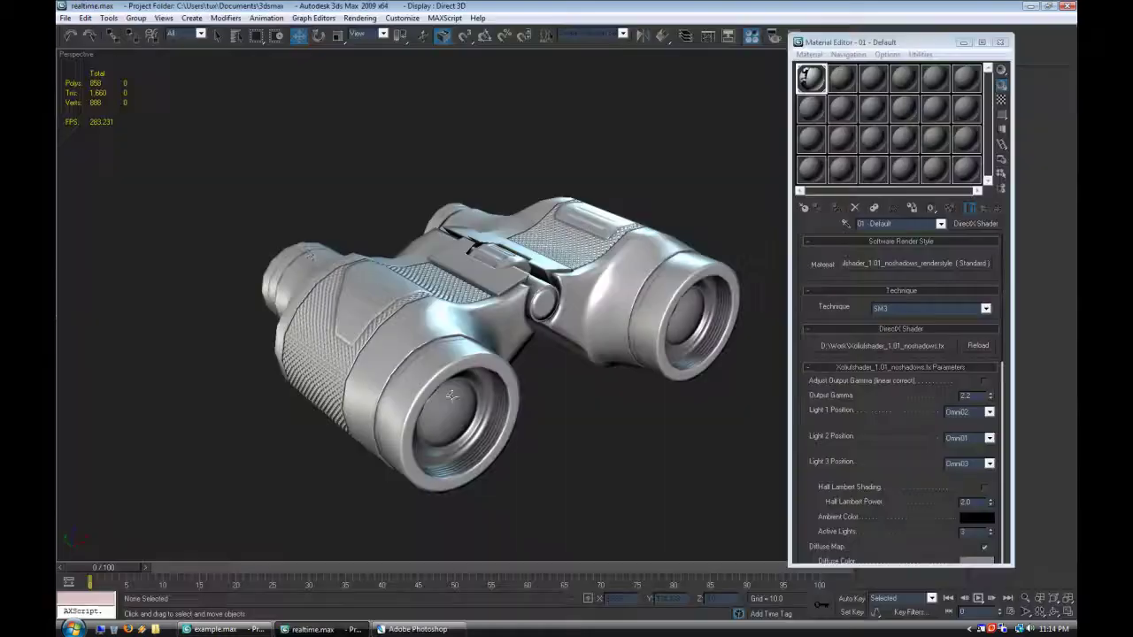
{"action": "left_click", "coordinate": [65, 18]}
{"action": "mouse_move", "coordinate": [97, 71]}
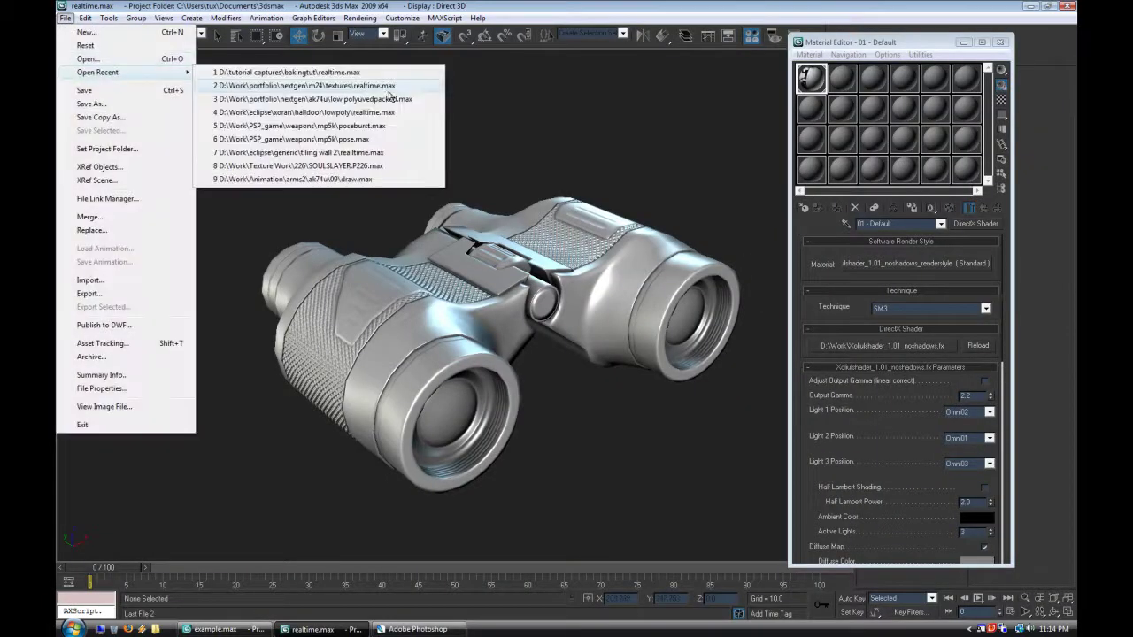
{"action": "left_click", "coordinate": [389, 92]}
{"action": "left_click", "coordinate": [563, 356]}
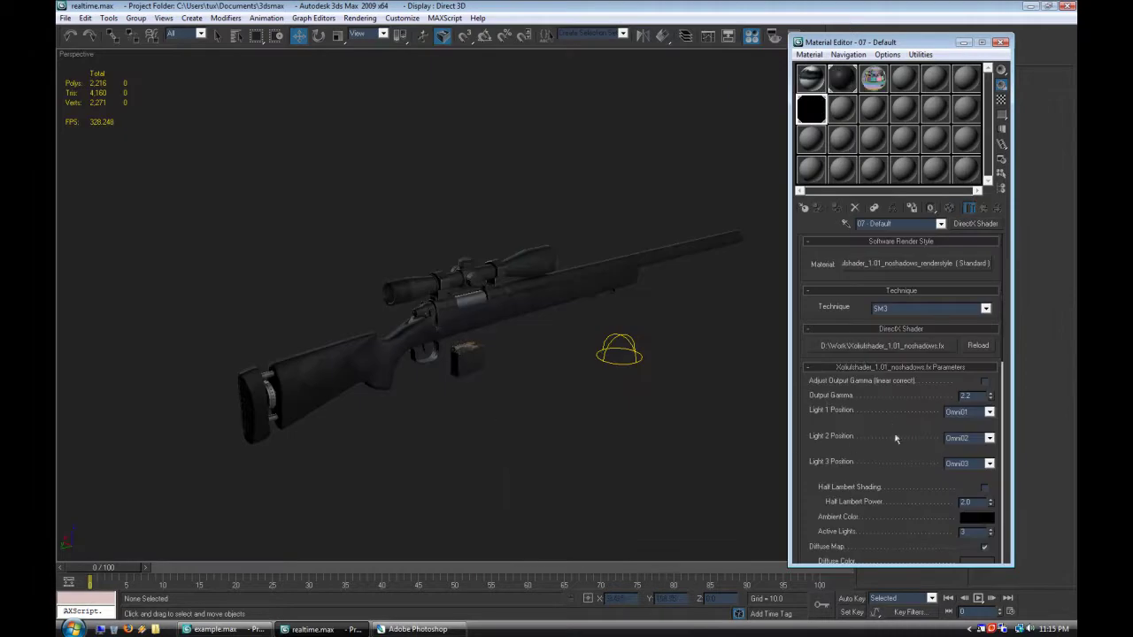
Step: Disable the Diffuse Map and Spec Map in the 07 - Default shader material
{"action": "scroll", "coordinate": [992, 556], "scroll_direction": "down", "scroll_amount": 3}
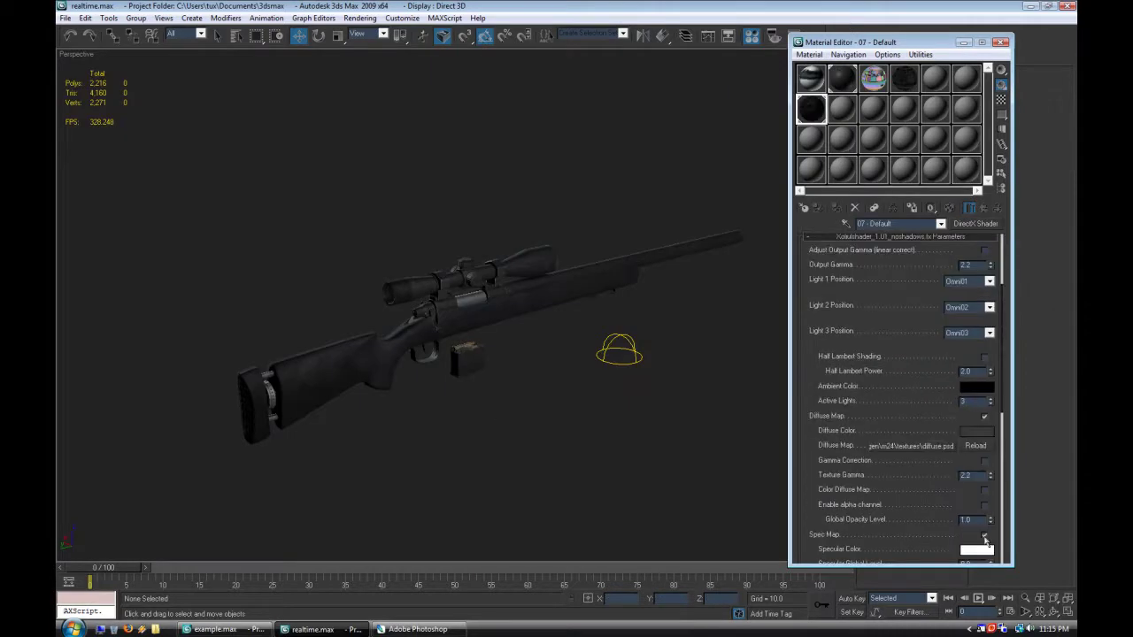
{"action": "left_click", "coordinate": [984, 416]}
{"action": "left_click", "coordinate": [985, 535]}
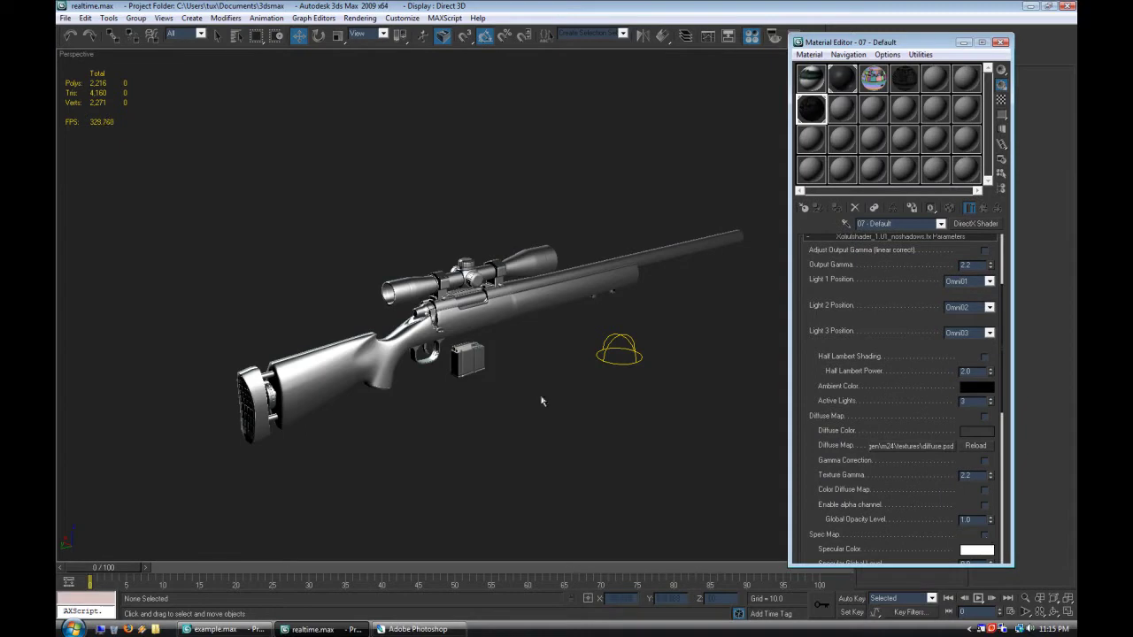
Step: Select both rifle objects and rotate them about the Z axis
{"action": "left_click_drag", "start_coordinate": [212, 167], "coordinate": [486, 405]}
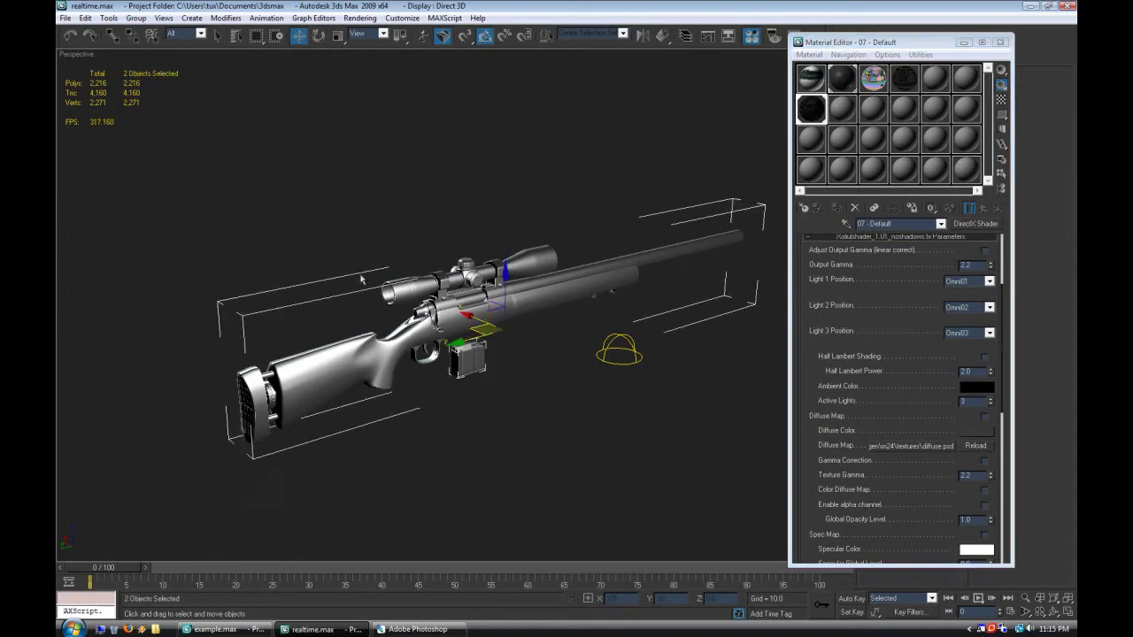
{"action": "left_click", "coordinate": [317, 36]}
{"action": "left_click_drag", "start_coordinate": [549, 341], "coordinate": [728, 391]}
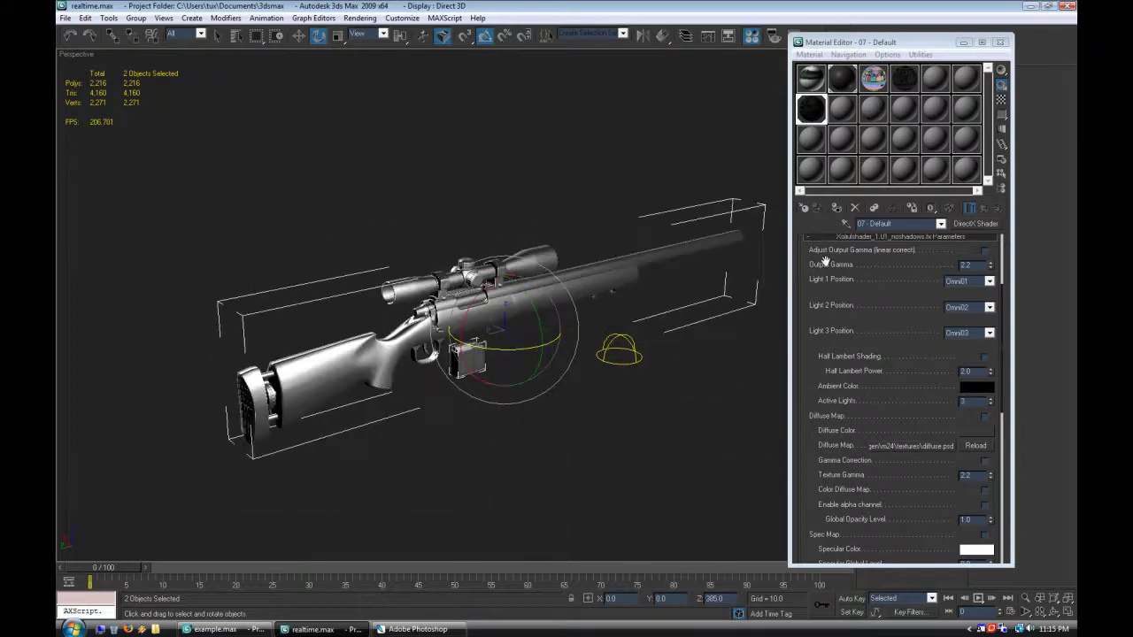
Step: Minimize the Material Editor and mirror the selected rifle objects along the world X axis with No Clone
{"action": "left_click", "coordinate": [964, 42]}
{"action": "left_click", "coordinate": [643, 37]}
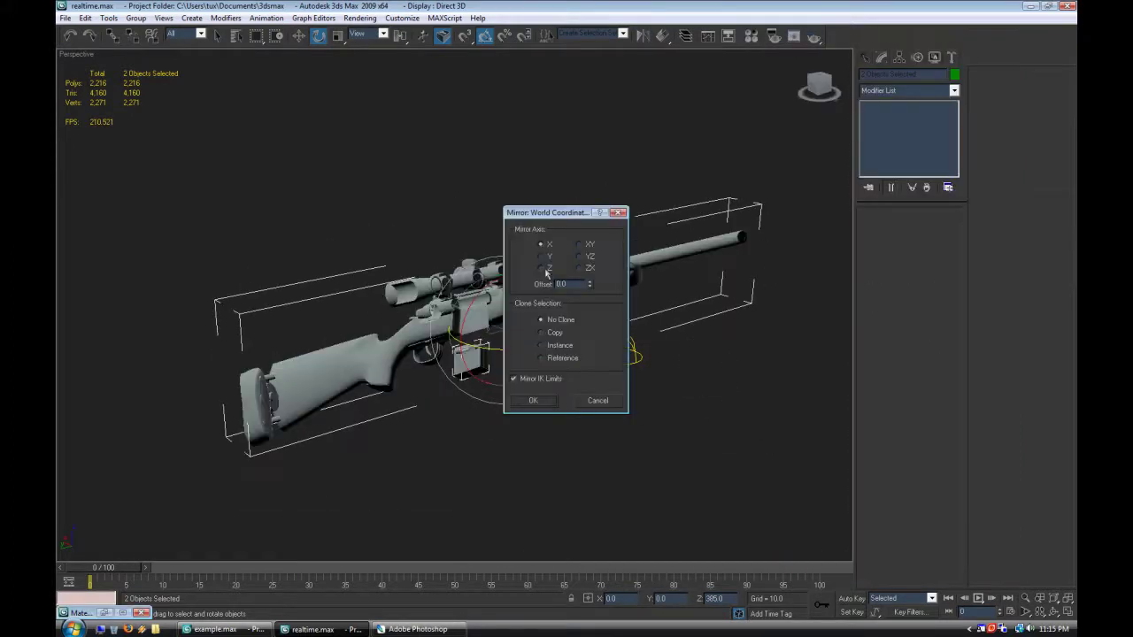
{"action": "left_click", "coordinate": [542, 257]}
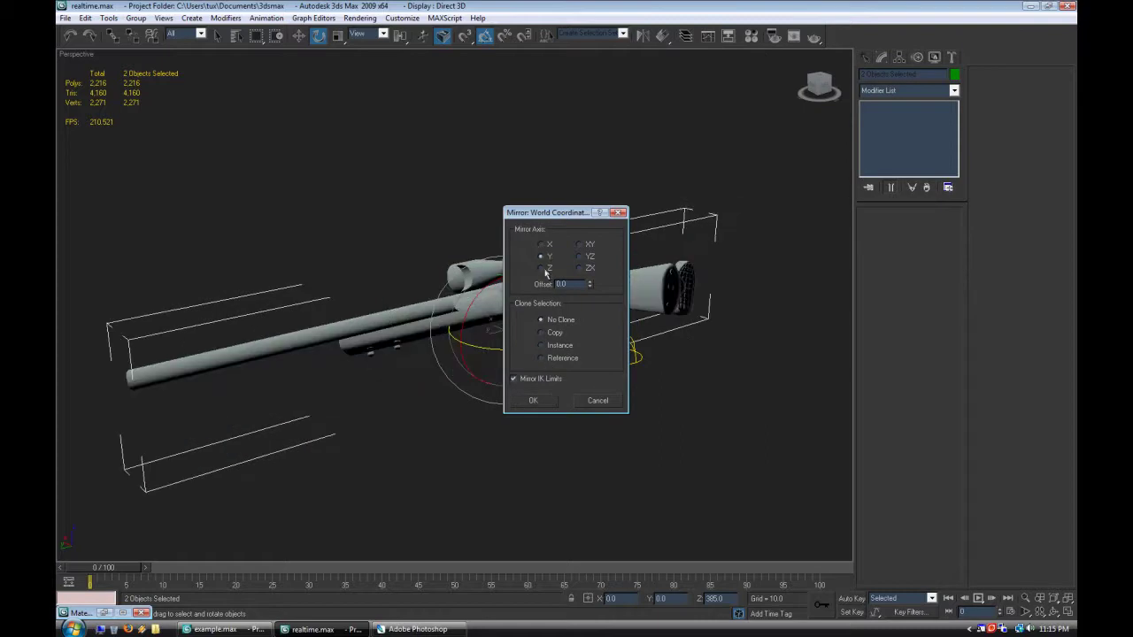
{"action": "left_click", "coordinate": [542, 267]}
{"action": "left_click", "coordinate": [541, 245]}
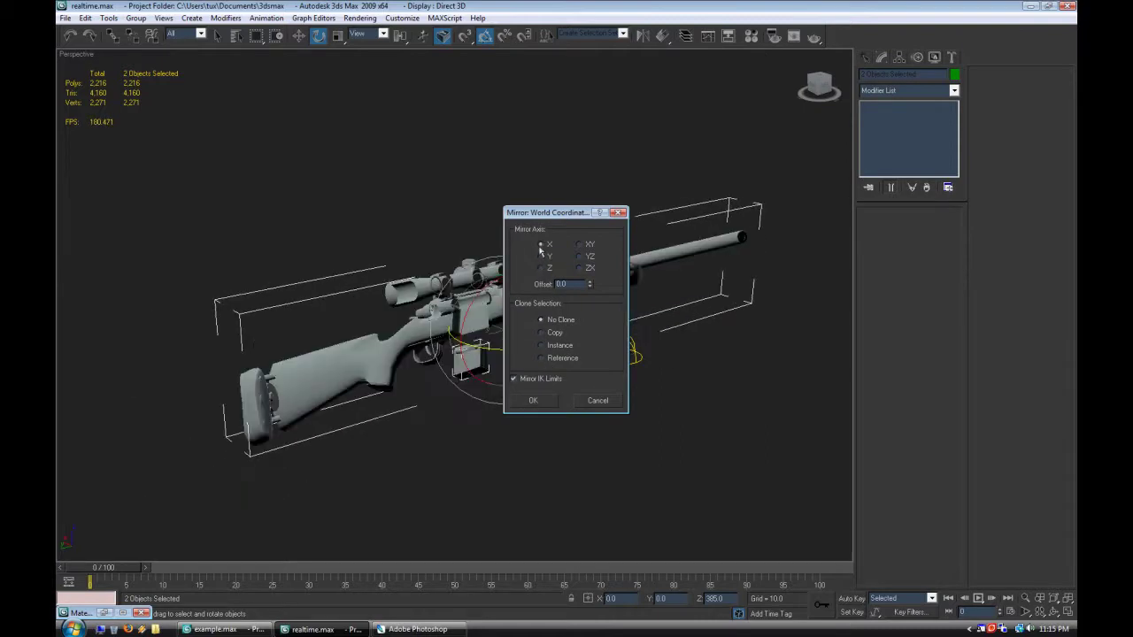
{"action": "left_click", "coordinate": [537, 401]}
{"action": "scroll", "coordinate": [519, 437], "scroll_direction": "up", "scroll_amount": 5}
{"action": "scroll", "coordinate": [519, 437], "scroll_direction": "down", "scroll_amount": 5}
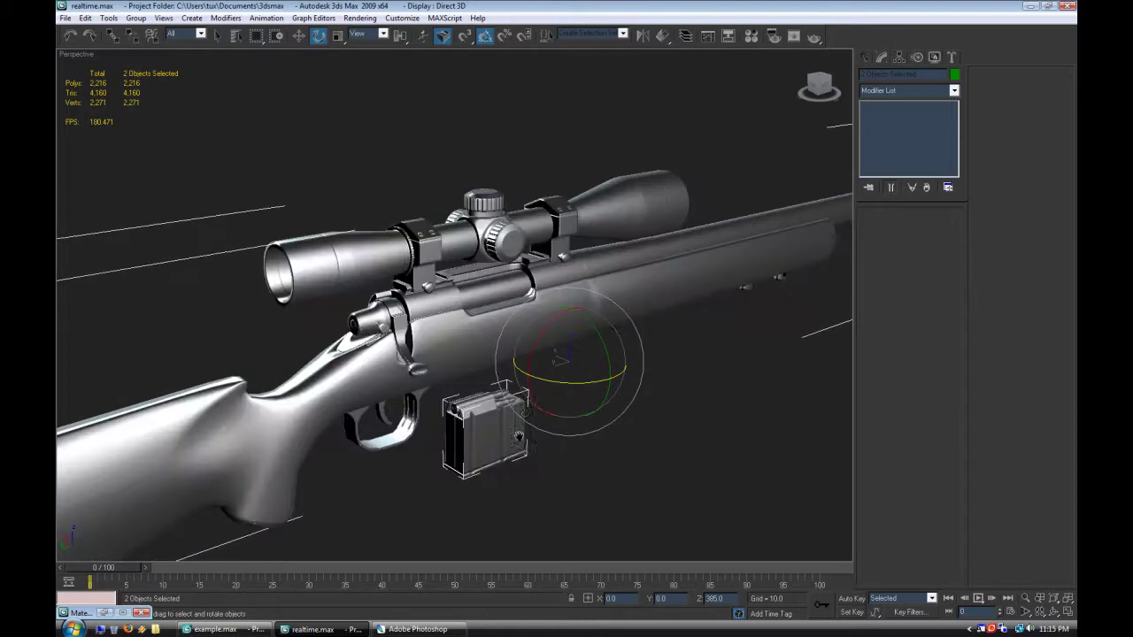
{"action": "middle_click_drag", "start_coordinate": [522, 412], "coordinate": [779, 217], "text": "alt"}
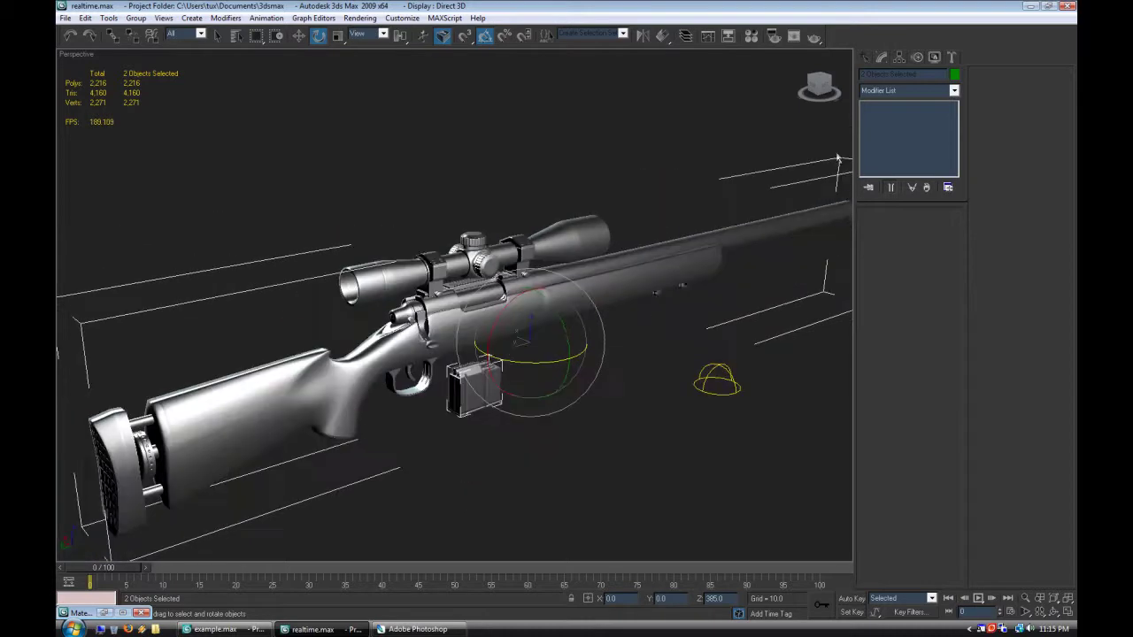
Step: Try to apply a Symmetry modifier to the two rifle objects and move its mirror plane
{"action": "left_click", "coordinate": [955, 90]}
{"action": "scroll", "coordinate": [907, 425], "scroll_direction": "down", "scroll_amount": 10}
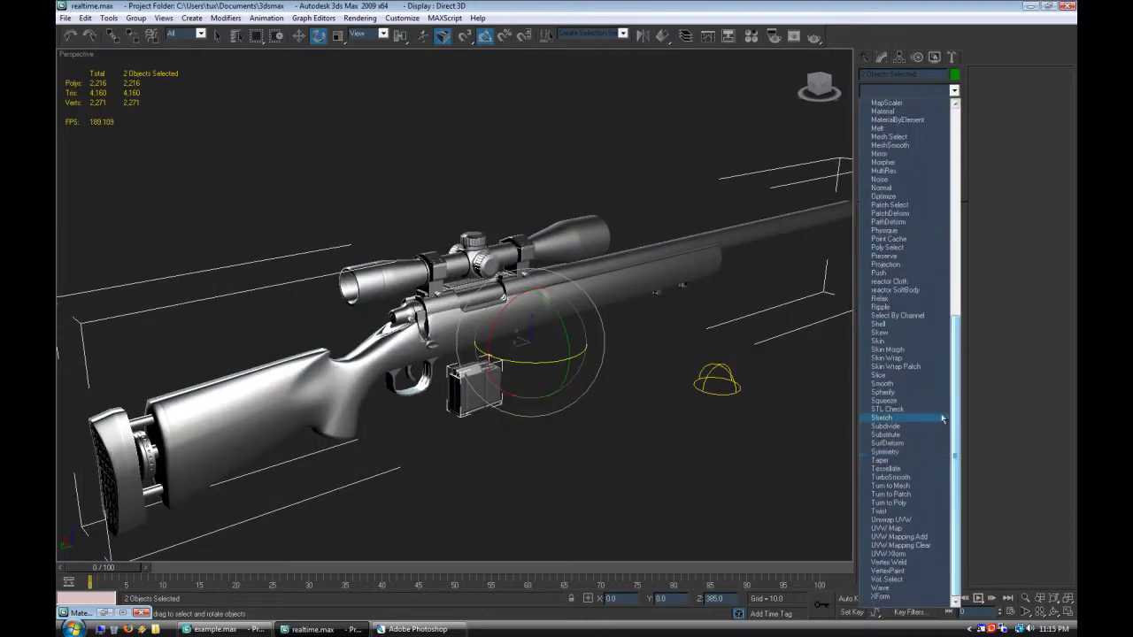
{"action": "left_click", "coordinate": [906, 452]}
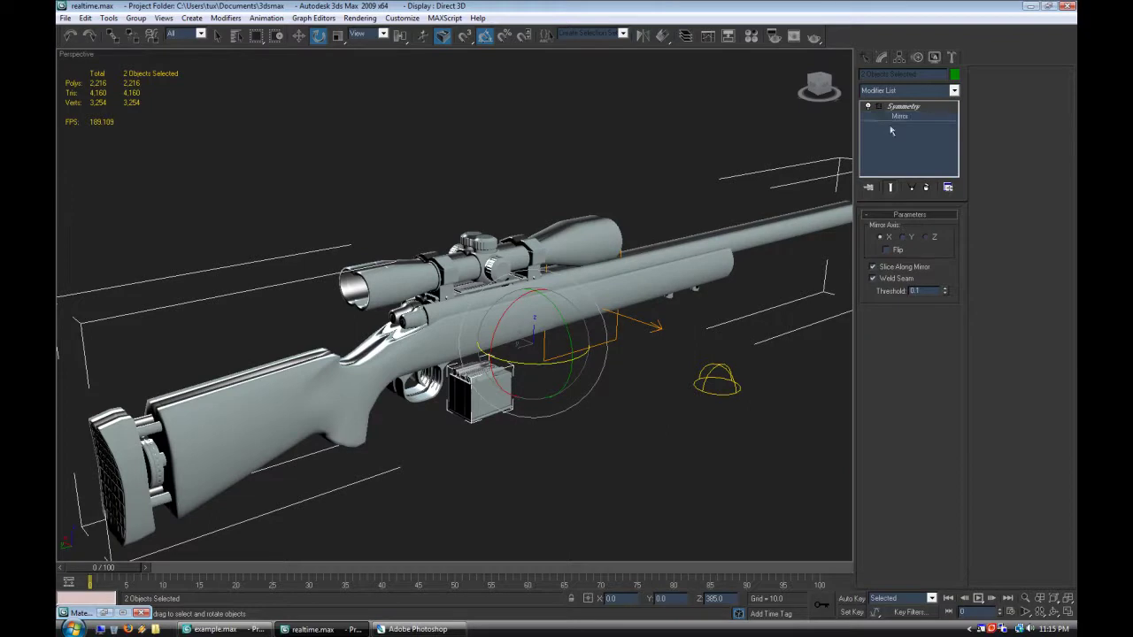
{"action": "left_click", "coordinate": [885, 116]}
{"action": "left_click", "coordinate": [299, 36]}
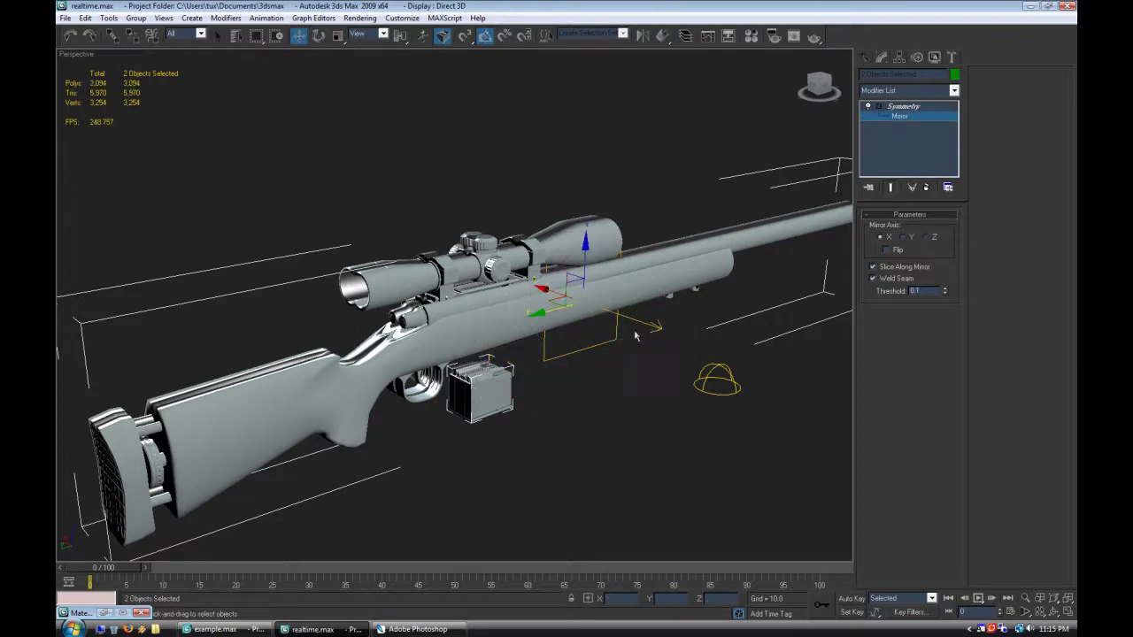
{"action": "left_click_drag", "start_coordinate": [547, 289], "coordinate": [678, 448]}
{"action": "scroll", "coordinate": [655, 457], "scroll_direction": "down", "scroll_amount": 3}
{"action": "middle_click_drag", "start_coordinate": [653, 458], "coordinate": [677, 434], "text": "alt"}
{"action": "scroll", "coordinate": [570, 450], "scroll_direction": "up", "scroll_amount": 3}
{"action": "middle_click_drag", "start_coordinate": [570, 450], "coordinate": [575, 388], "text": "alt"}
{"action": "left_click", "coordinate": [558, 514]}
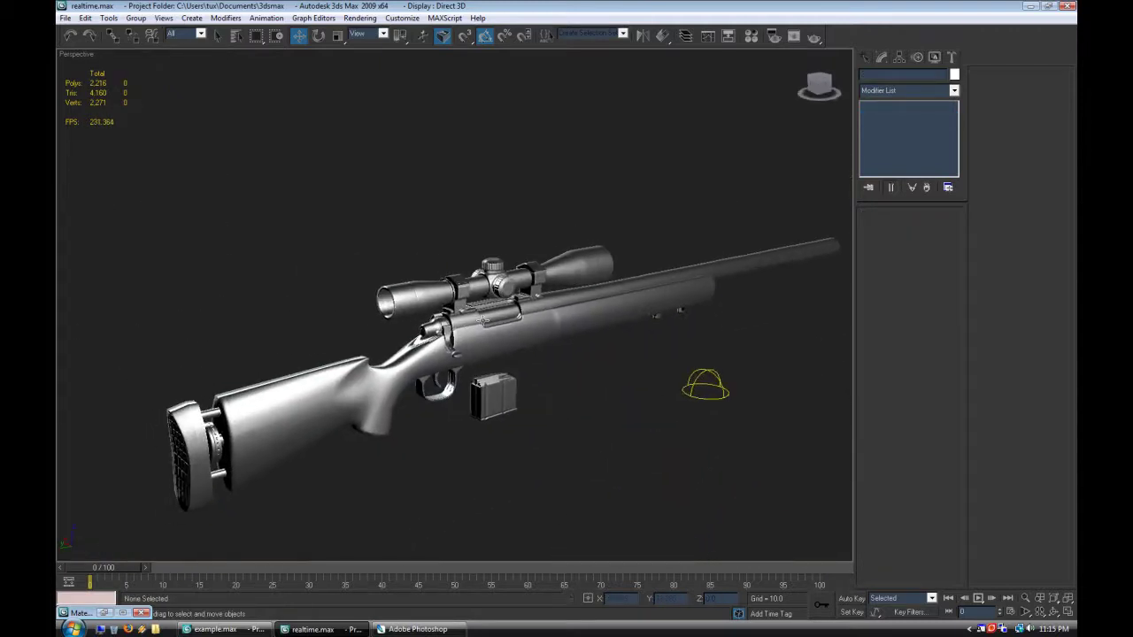
Step: Open the binoculars scene realtime.max from the recently used files
{"action": "left_click", "coordinate": [66, 18]}
{"action": "mouse_move", "coordinate": [133, 72]}
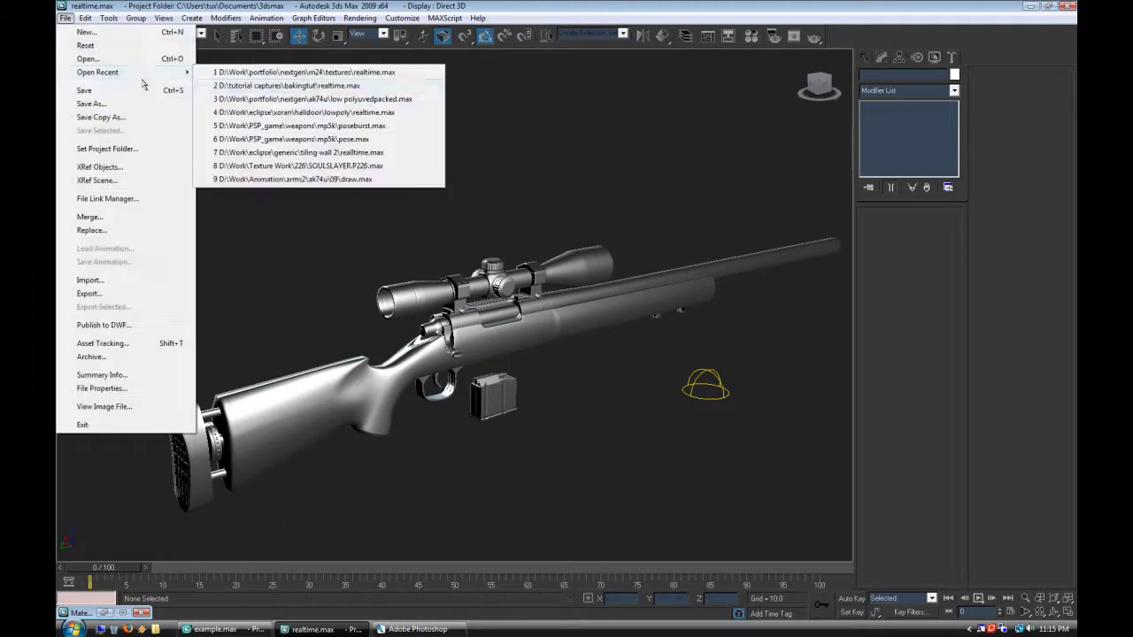
{"action": "left_click", "coordinate": [308, 99]}
{"action": "left_click", "coordinate": [635, 355]}
{"action": "left_click", "coordinate": [66, 18]}
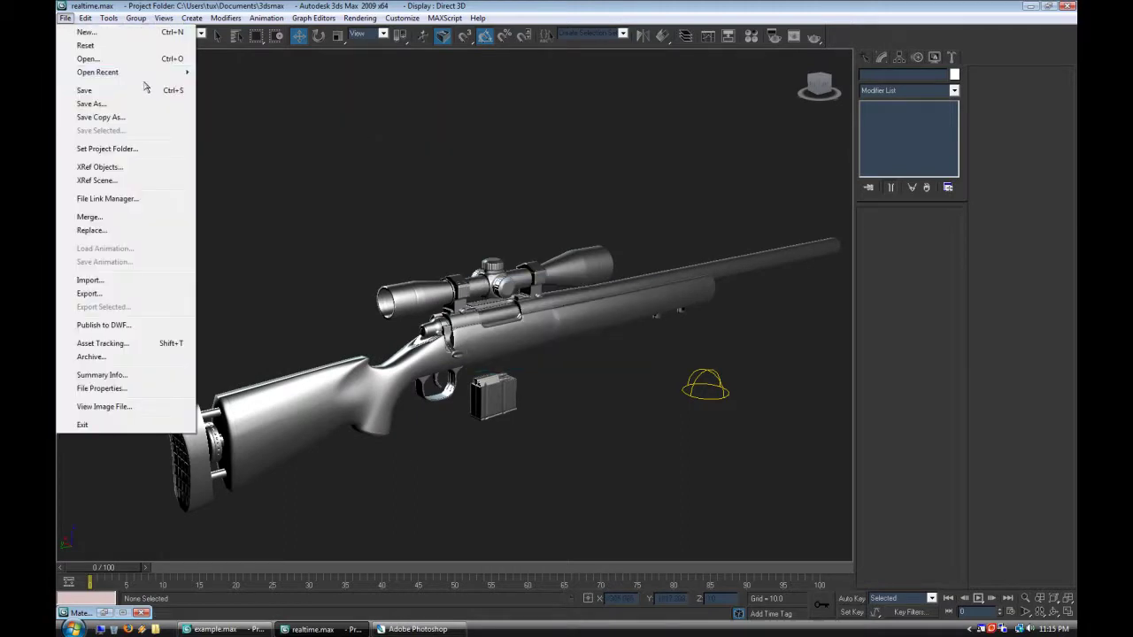
{"action": "mouse_move", "coordinate": [168, 73]}
{"action": "left_click", "coordinate": [319, 99]}
{"action": "left_click", "coordinate": [576, 355]}
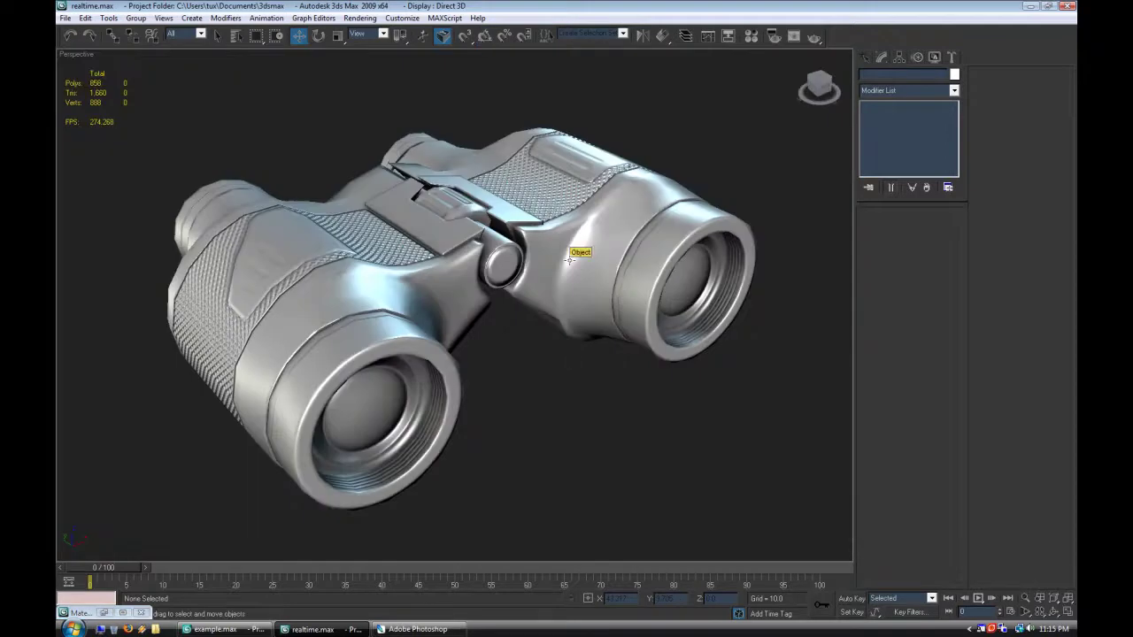
Step: Select the binoculars and toggle the Symmetry modifier off and on to compare the mesh with and without its mirrored half
{"action": "left_click", "coordinate": [570, 258]}
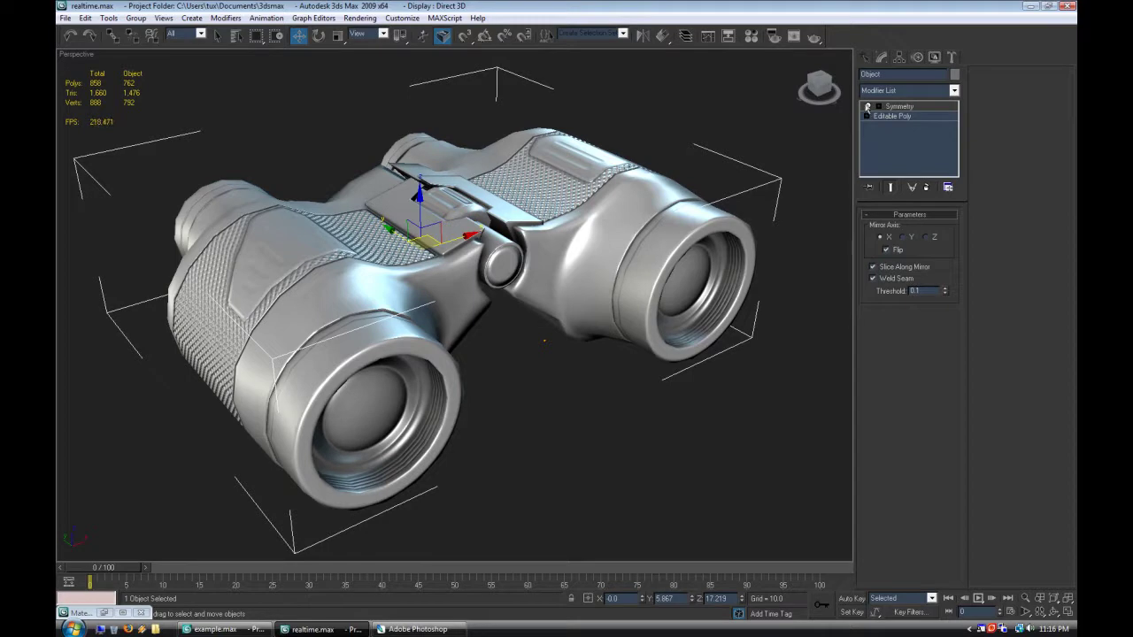
{"action": "left_click", "coordinate": [868, 106]}
{"action": "left_click", "coordinate": [868, 106]}
{"action": "left_click", "coordinate": [869, 106]}
{"action": "left_click", "coordinate": [869, 107]}
{"action": "left_click", "coordinate": [869, 106]}
{"action": "left_click", "coordinate": [868, 106]}
{"action": "left_click", "coordinate": [868, 106]}
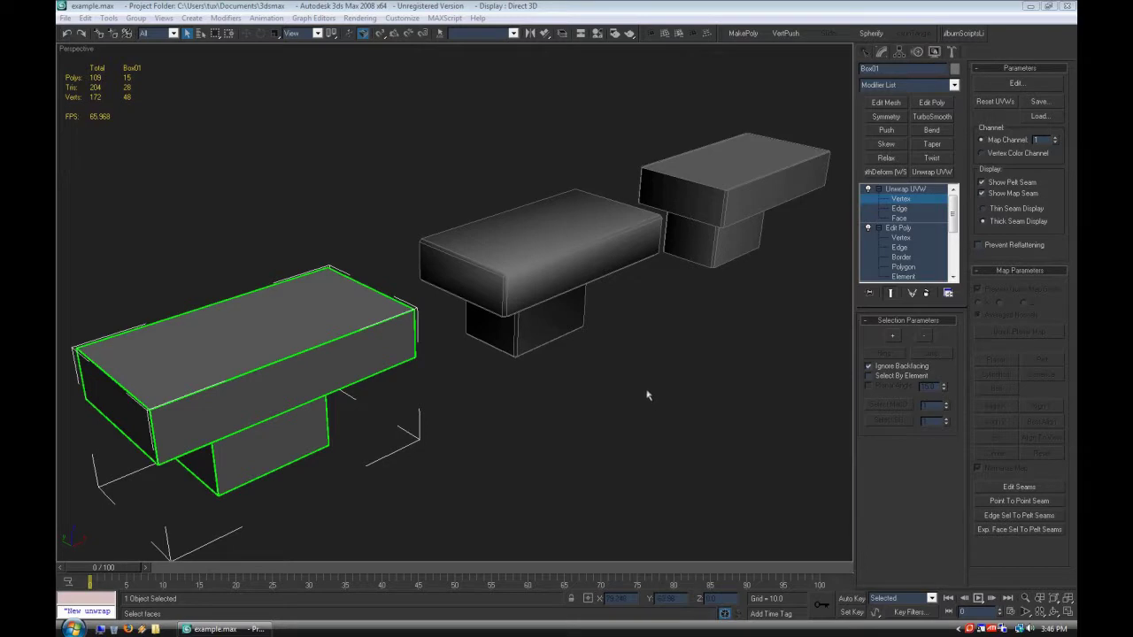
Step: Open the Edit UVWs window for Box01 in example.max, reposition it beside the model and narrow it
{"action": "middle_click_drag", "start_coordinate": [691, 398], "coordinate": [507, 426], "text": "alt"}
{"action": "middle_click_drag", "start_coordinate": [666, 363], "coordinate": [694, 358]}
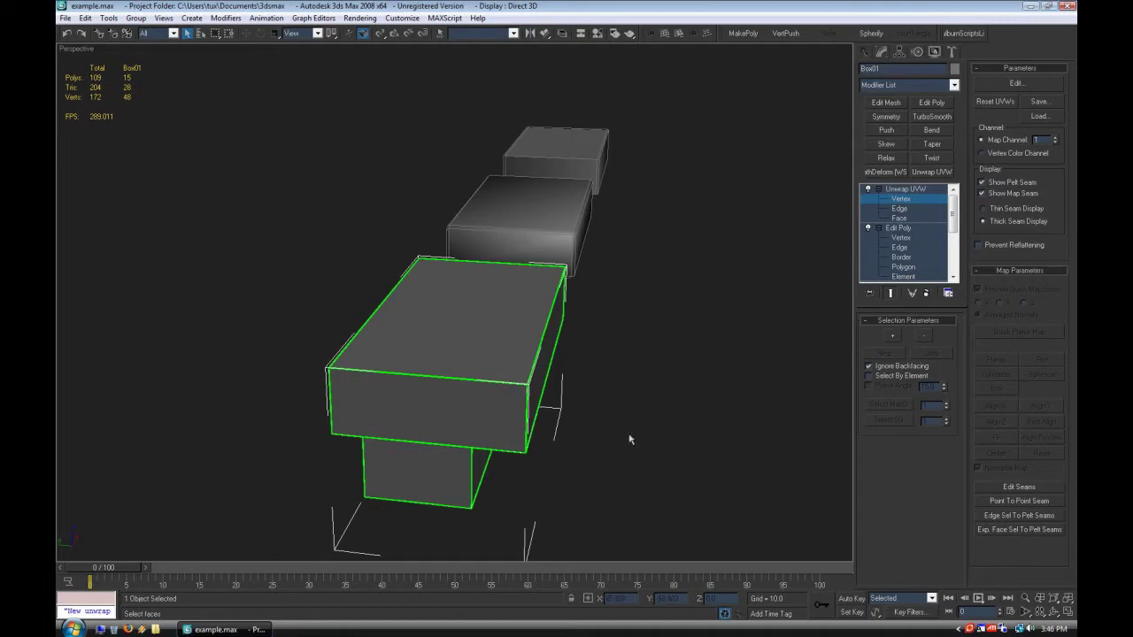
{"action": "left_click", "coordinate": [917, 218]}
{"action": "middle_click_drag", "start_coordinate": [600, 474], "coordinate": [514, 451], "text": "alt"}
{"action": "left_click", "coordinate": [984, 87]}
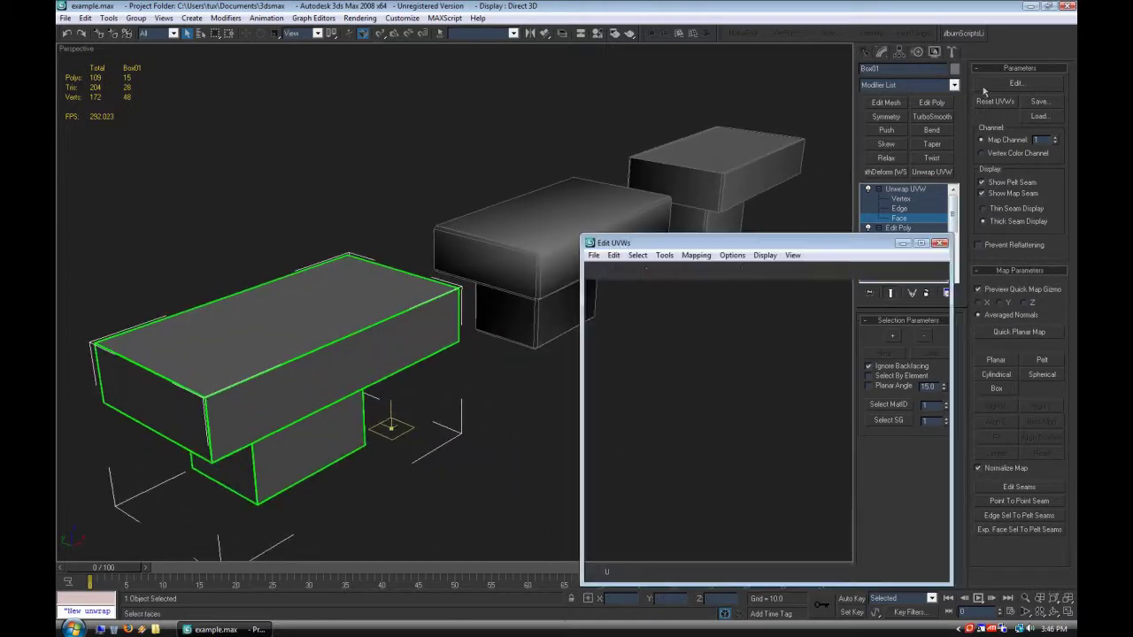
{"action": "left_click_drag", "start_coordinate": [779, 244], "coordinate": [692, 165]}
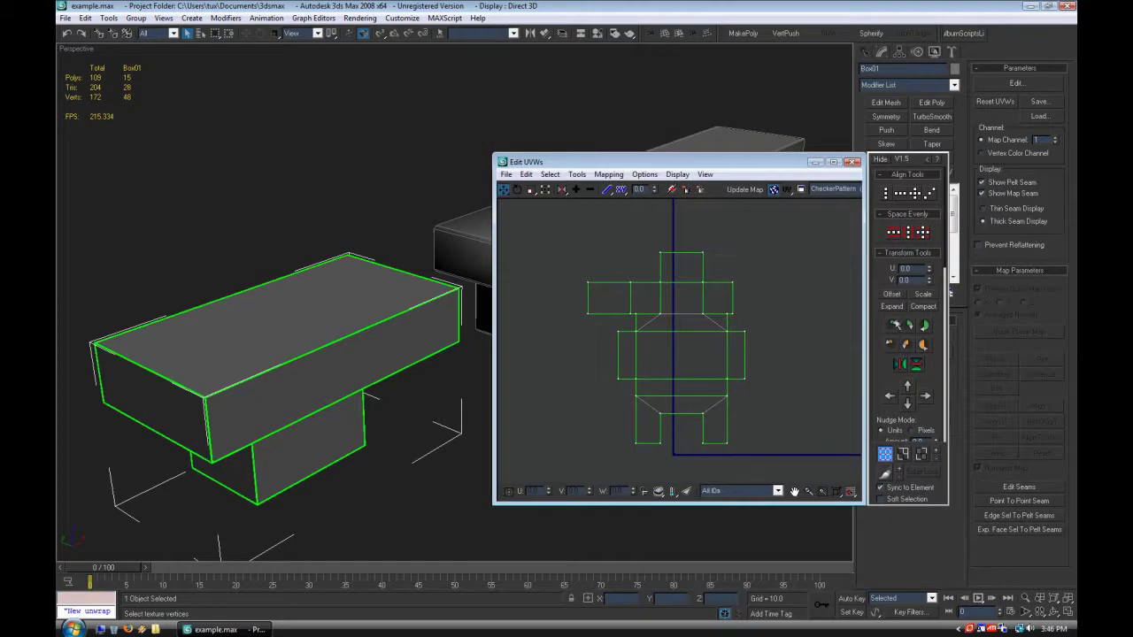
{"action": "left_click_drag", "start_coordinate": [867, 320], "coordinate": [750, 320]}
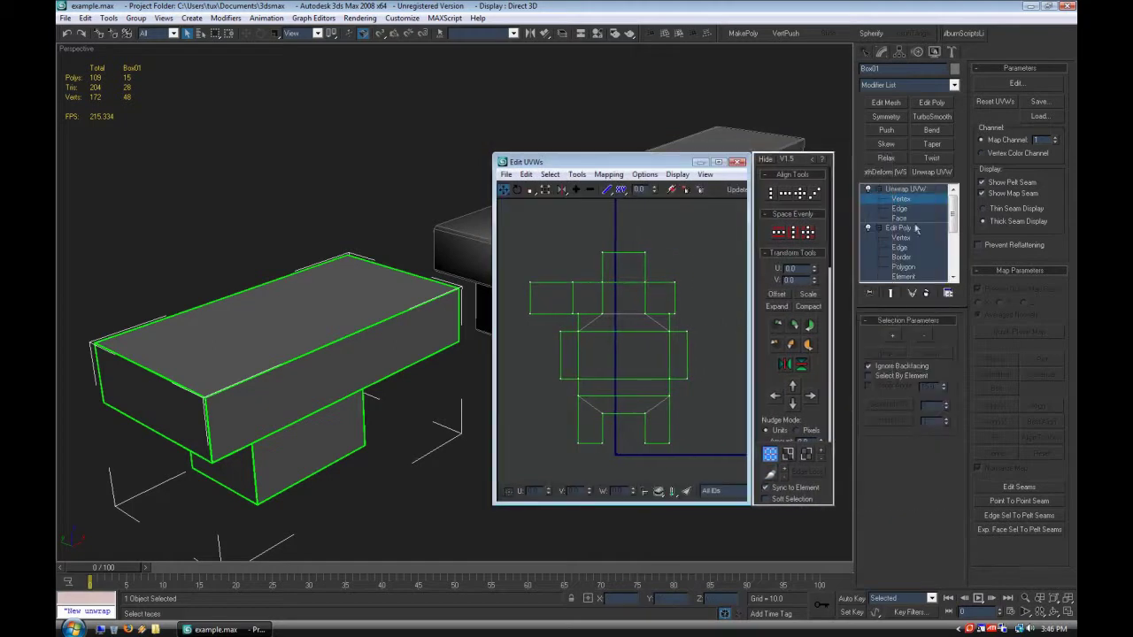
Step: At the Unwrap UVW Face level, select the slab's front, end and top faces to examine their matching UV pieces
{"action": "left_click", "coordinate": [900, 218]}
{"action": "left_click", "coordinate": [641, 346]}
{"action": "left_click", "coordinate": [689, 434]}
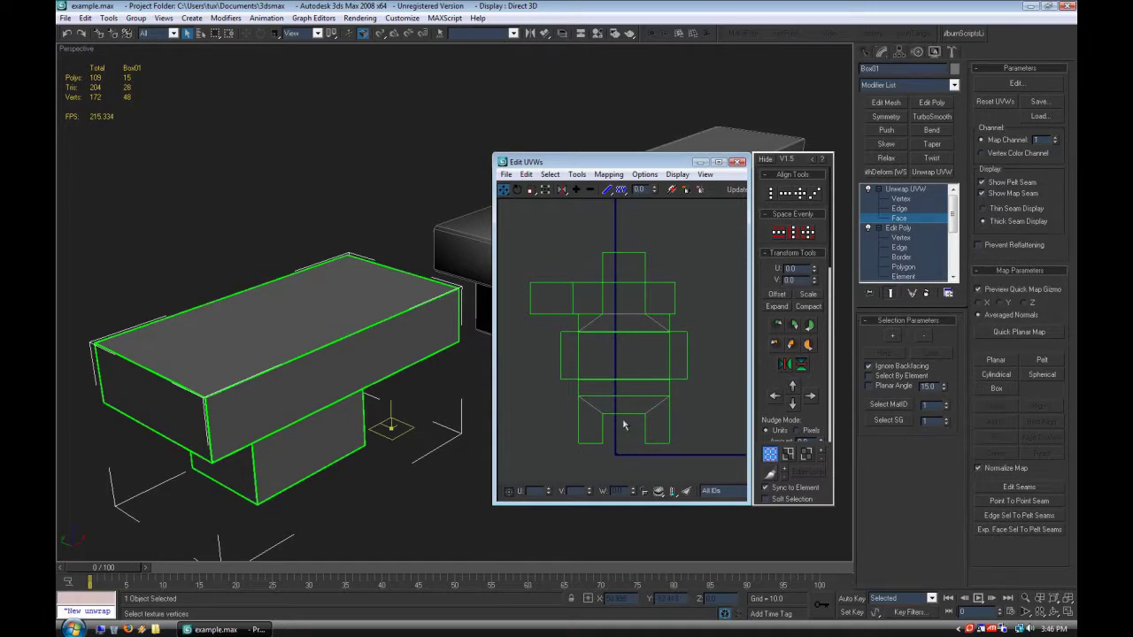
{"action": "middle_click_drag", "start_coordinate": [296, 402], "coordinate": [342, 386]}
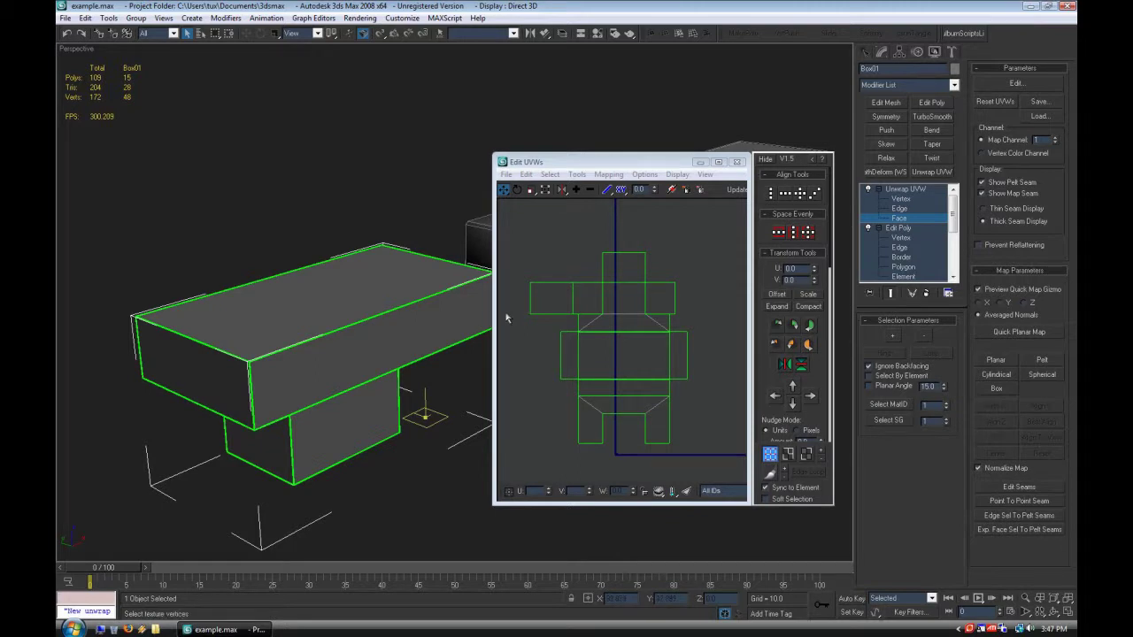
{"action": "left_click", "coordinate": [361, 337]}
{"action": "left_click", "coordinate": [570, 257]}
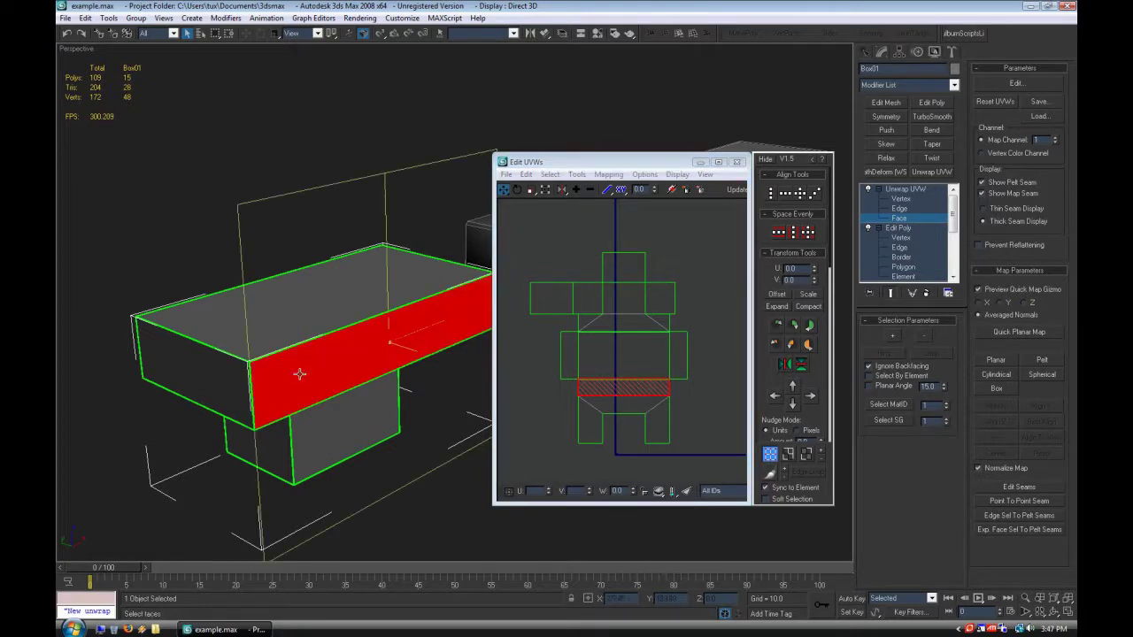
{"action": "left_click", "coordinate": [248, 434]}
{"action": "left_click", "coordinate": [219, 387]}
{"action": "left_click", "coordinate": [242, 300]}
{"action": "left_click", "coordinate": [446, 232]}
{"action": "middle_click_drag", "start_coordinate": [305, 348], "coordinate": [340, 418], "text": "alt"}
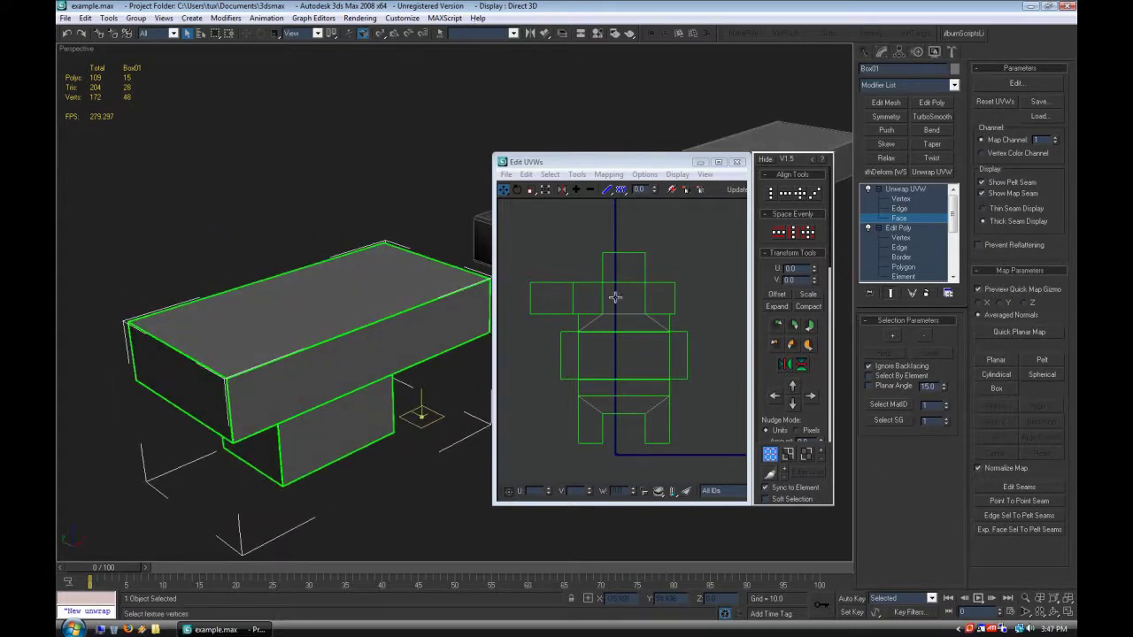
Step: Move the UV faces of Box01's lower support block apart from one another in the UV layout
{"action": "left_click", "coordinate": [587, 256]}
{"action": "left_click", "coordinate": [553, 302]}
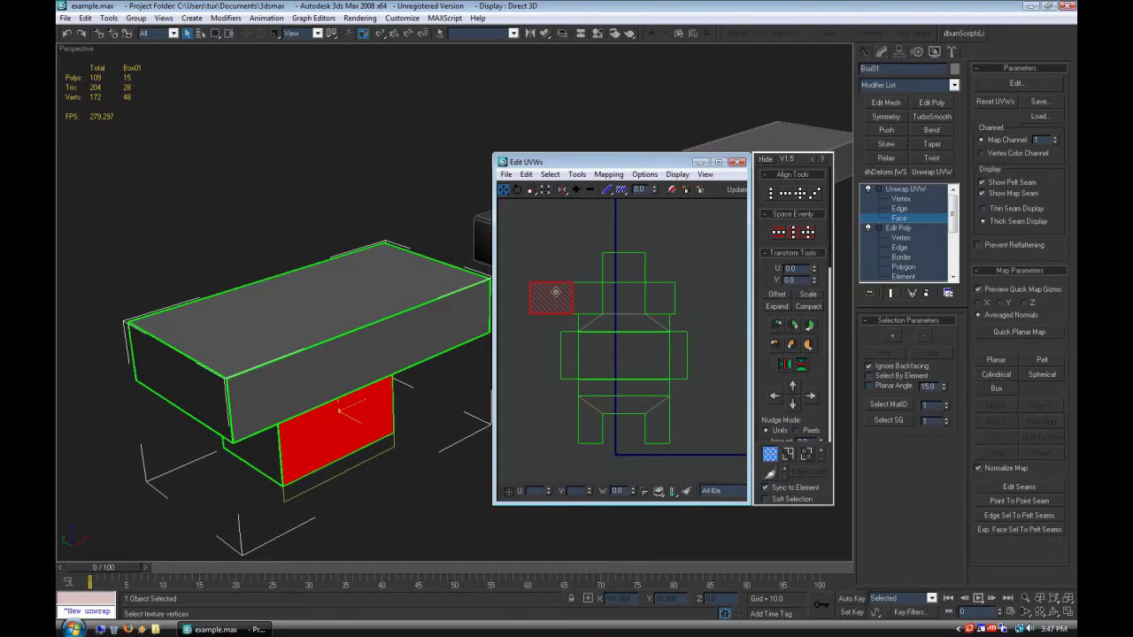
{"action": "left_click", "coordinate": [616, 263]}
{"action": "left_click", "coordinate": [658, 296]}
{"action": "left_click_drag", "start_coordinate": [656, 294], "coordinate": [660, 289]}
{"action": "left_click", "coordinate": [704, 304]}
{"action": "left_click", "coordinate": [577, 296]}
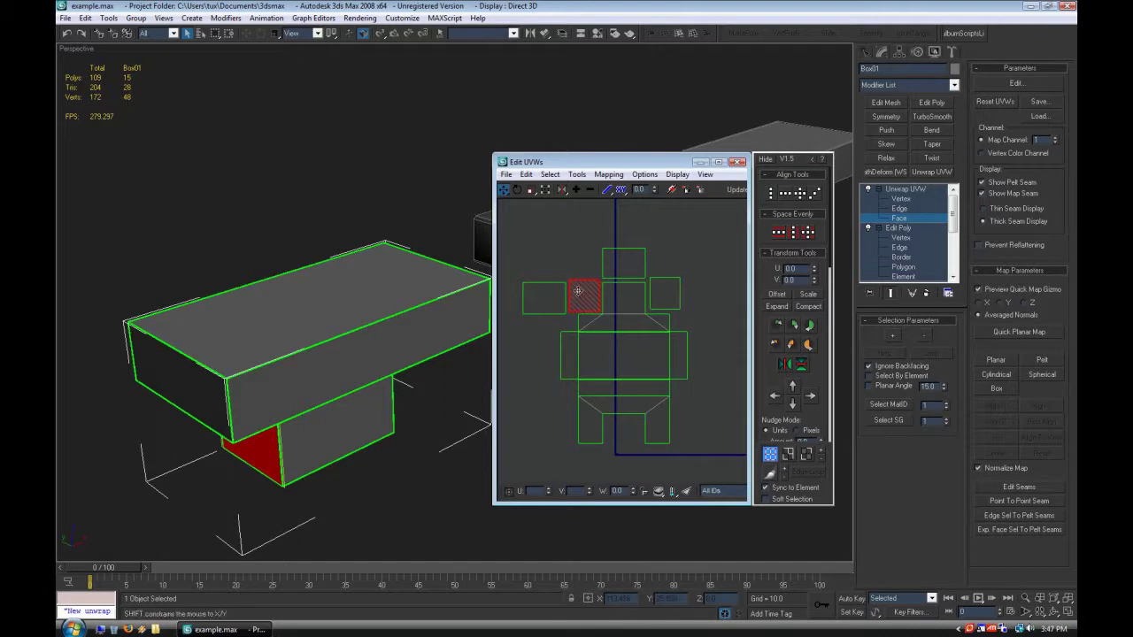
Step: Separate the upper slab's end, front and underside UV faces from its top face, and clear the face selection
{"action": "left_click", "coordinate": [682, 366]}
{"action": "left_click", "coordinate": [700, 362]}
{"action": "left_click", "coordinate": [570, 358]}
{"action": "left_click", "coordinate": [571, 389]}
{"action": "left_click_drag", "start_coordinate": [685, 453], "coordinate": [571, 409]}
{"action": "left_click_drag", "start_coordinate": [702, 462], "coordinate": [566, 402]}
{"action": "left_click_drag", "start_coordinate": [689, 455], "coordinate": [587, 362]}
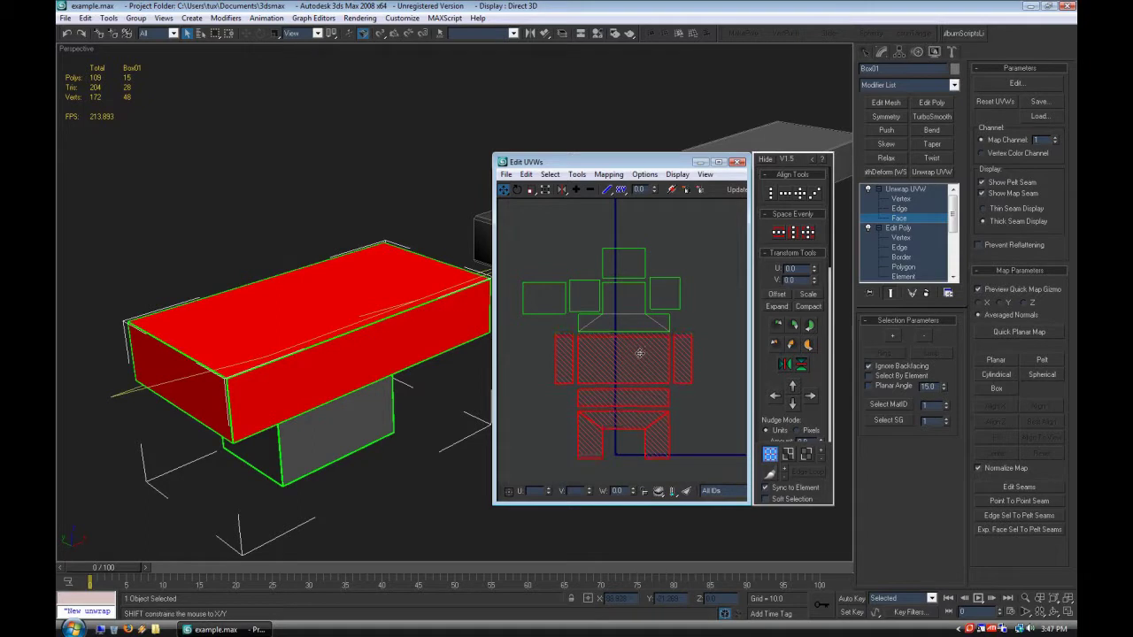
{"action": "left_click", "coordinate": [718, 358]}
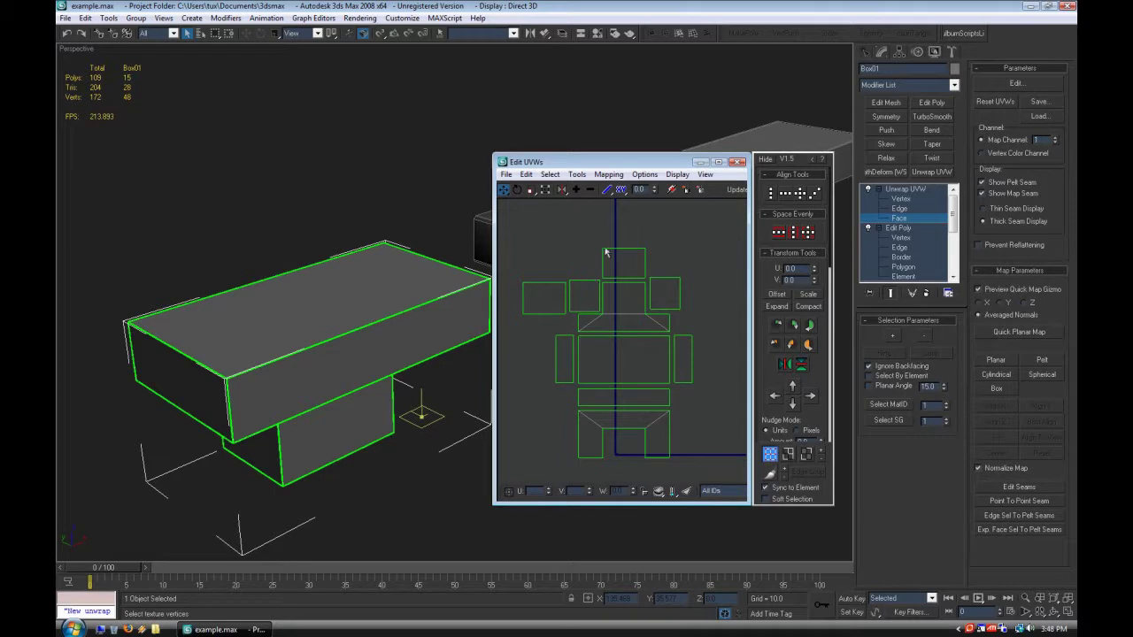
Step: Close the Edit UVWs window, leave the Face level and deselect Box01
{"action": "left_click", "coordinate": [736, 163]}
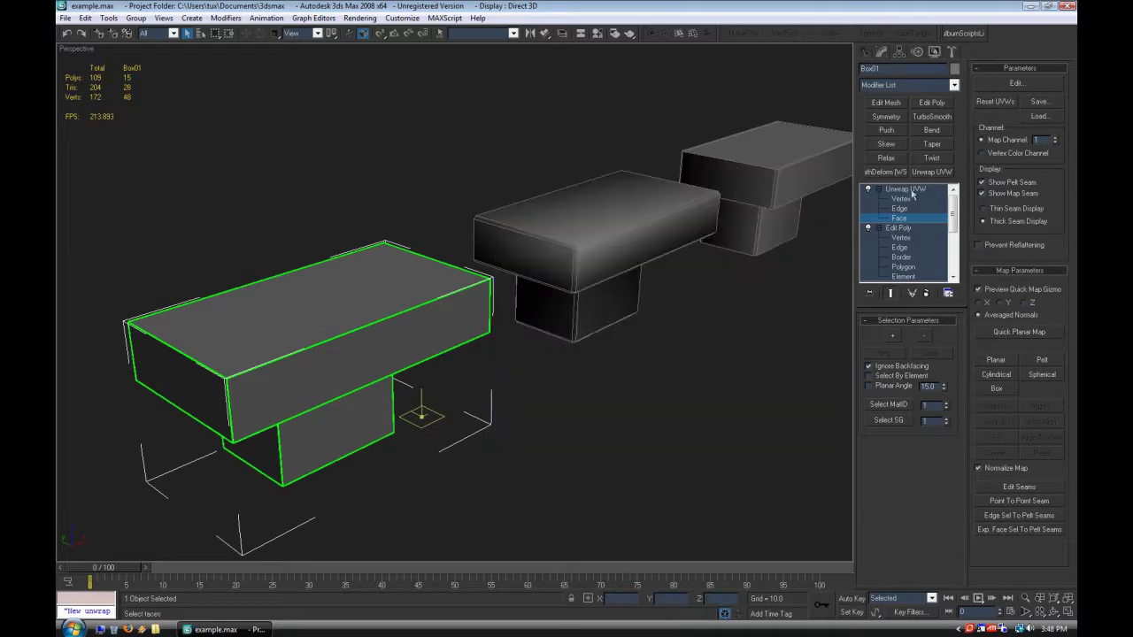
{"action": "left_click", "coordinate": [914, 193]}
{"action": "left_click", "coordinate": [580, 432]}
Step: Select the middle bevelled box to examine its edges and shading, and deselect it
{"action": "middle_click_drag", "start_coordinate": [580, 432], "coordinate": [556, 409]}
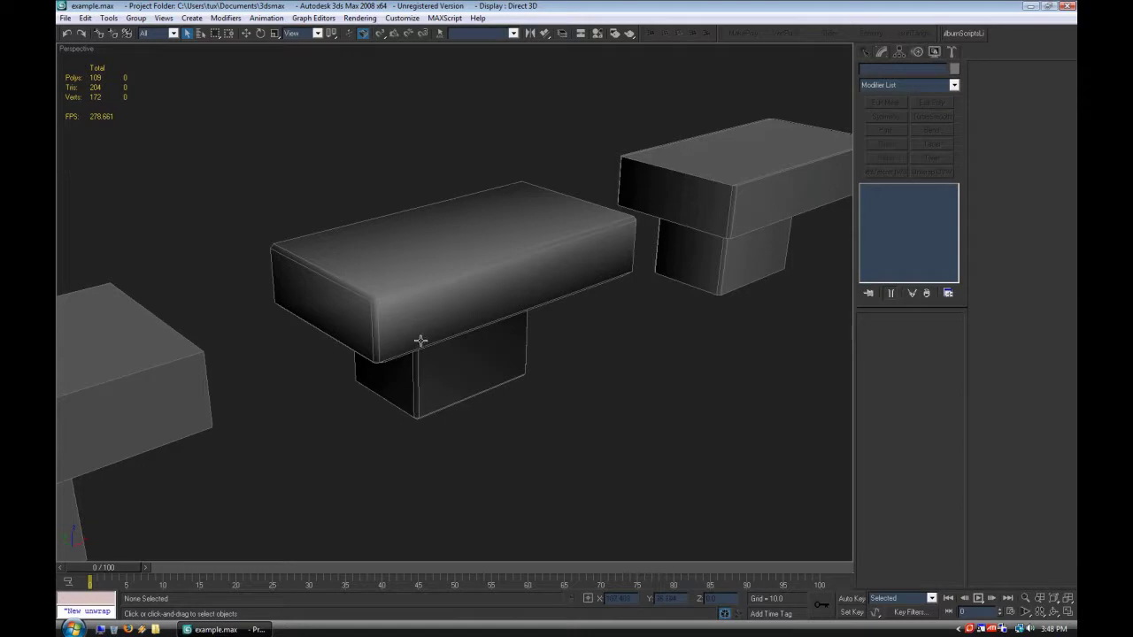
{"action": "left_click", "coordinate": [404, 298]}
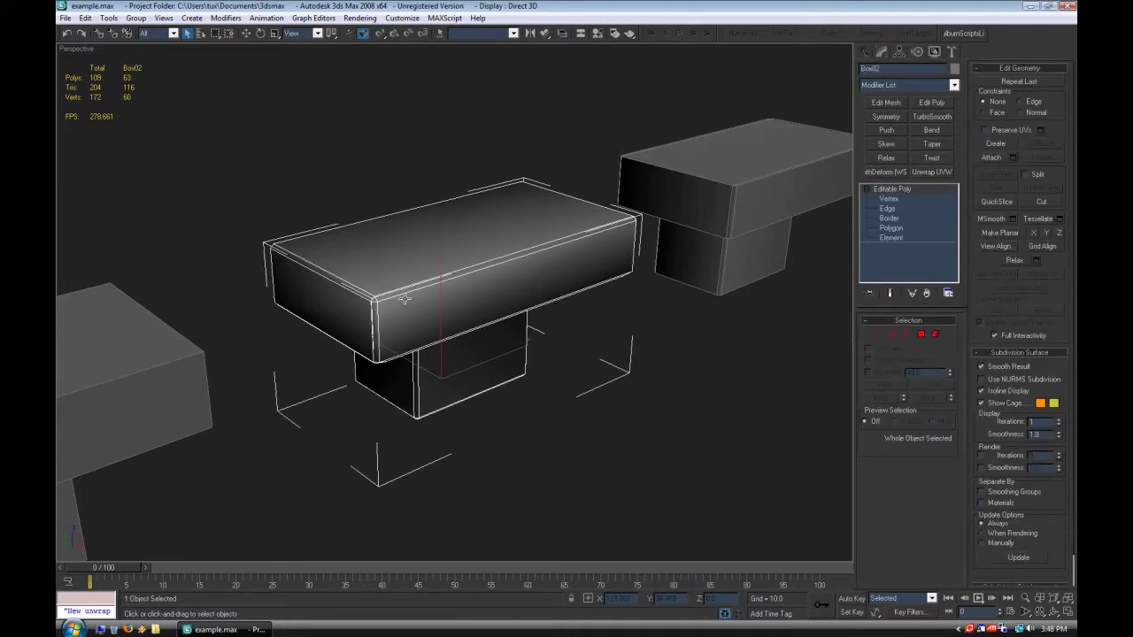
{"action": "left_click", "coordinate": [599, 445]}
{"action": "left_click", "coordinate": [452, 331]}
{"action": "left_click", "coordinate": [453, 467]}
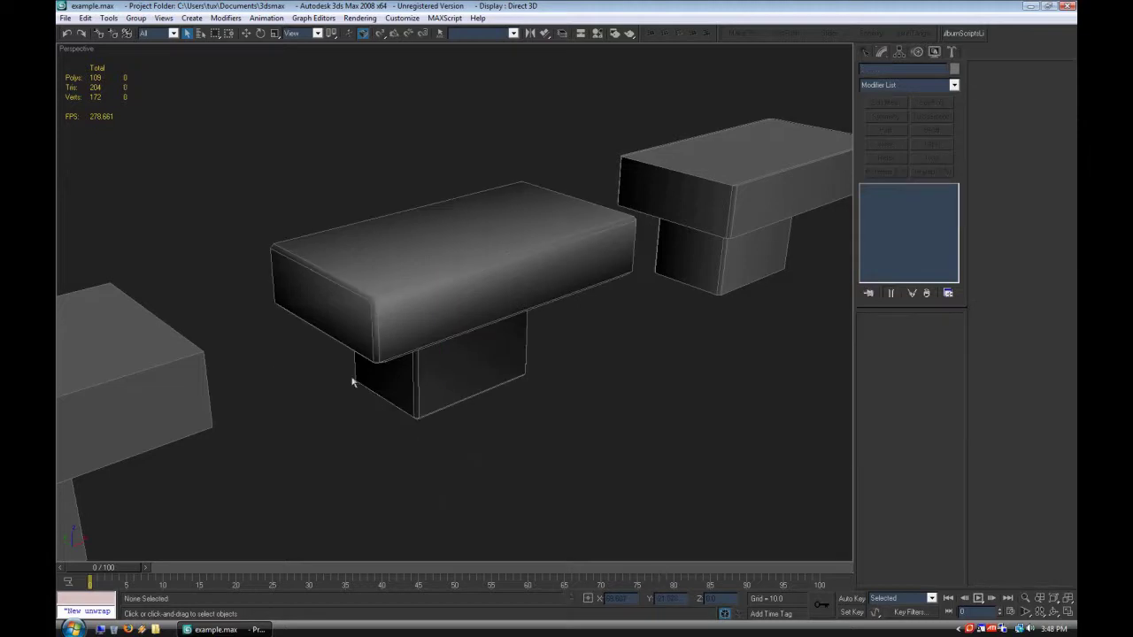
Step: Select Box01 and Box02 one at a time to compare their polygon and vertex counts
{"action": "scroll", "coordinate": [447, 396], "scroll_direction": "down", "scroll_amount": 3}
{"action": "scroll", "coordinate": [447, 396], "scroll_direction": "up", "scroll_amount": 3}
{"action": "scroll", "coordinate": [417, 341], "scroll_direction": "down", "scroll_amount": 5}
{"action": "left_click", "coordinate": [378, 360]}
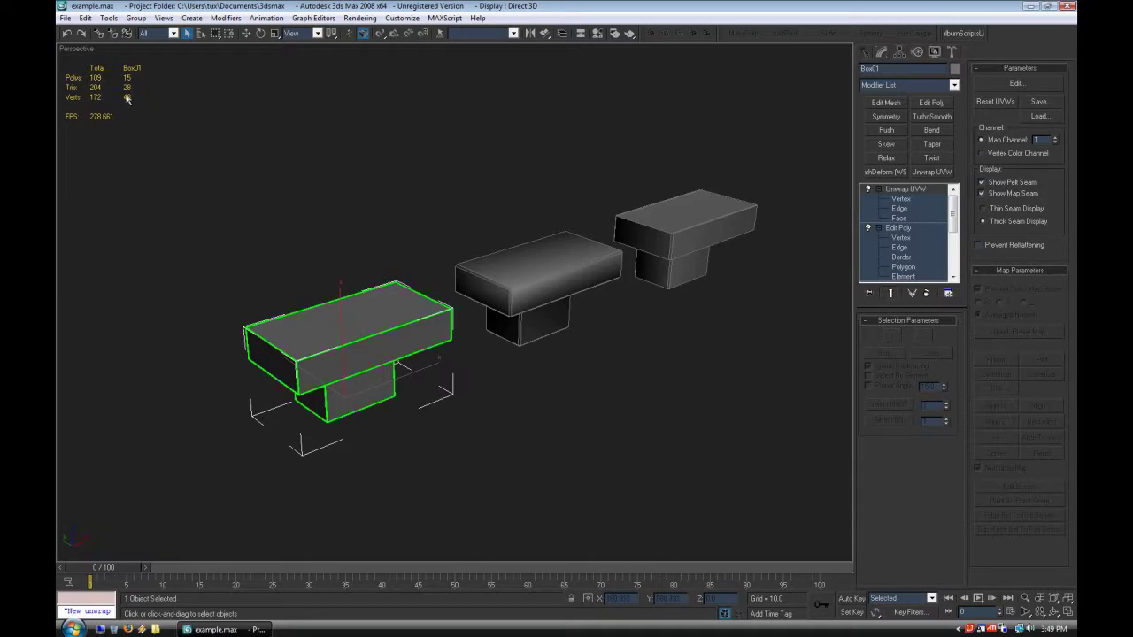
{"action": "left_click", "coordinate": [463, 192]}
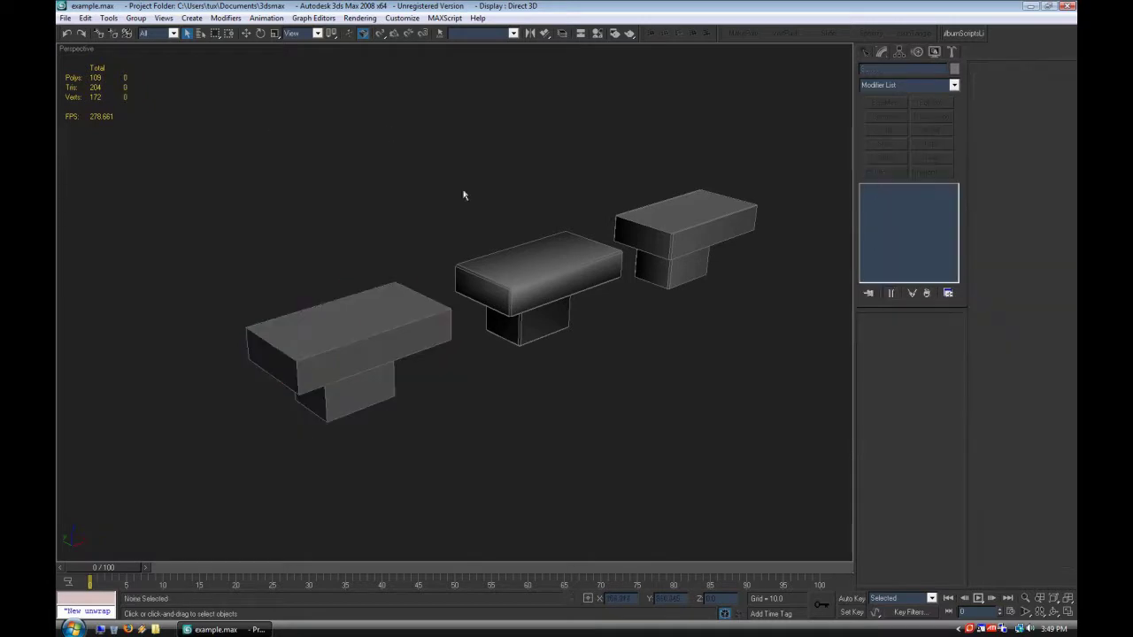
{"action": "left_click", "coordinate": [538, 278]}
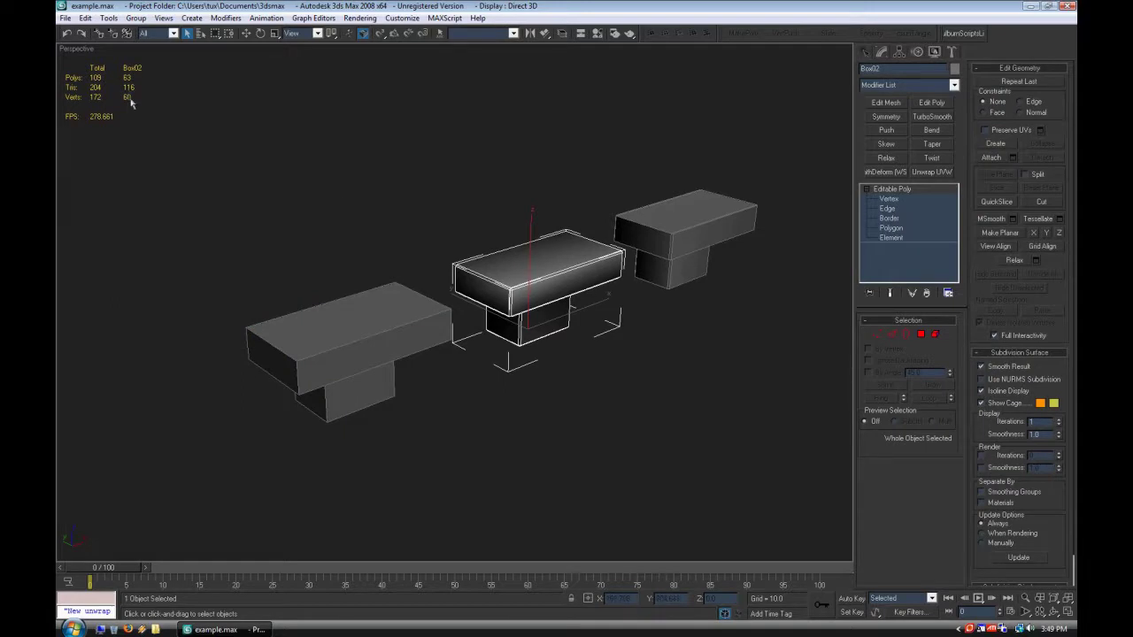
{"action": "left_click", "coordinate": [397, 167]}
{"action": "scroll", "coordinate": [486, 400], "scroll_direction": "up", "scroll_amount": 3}
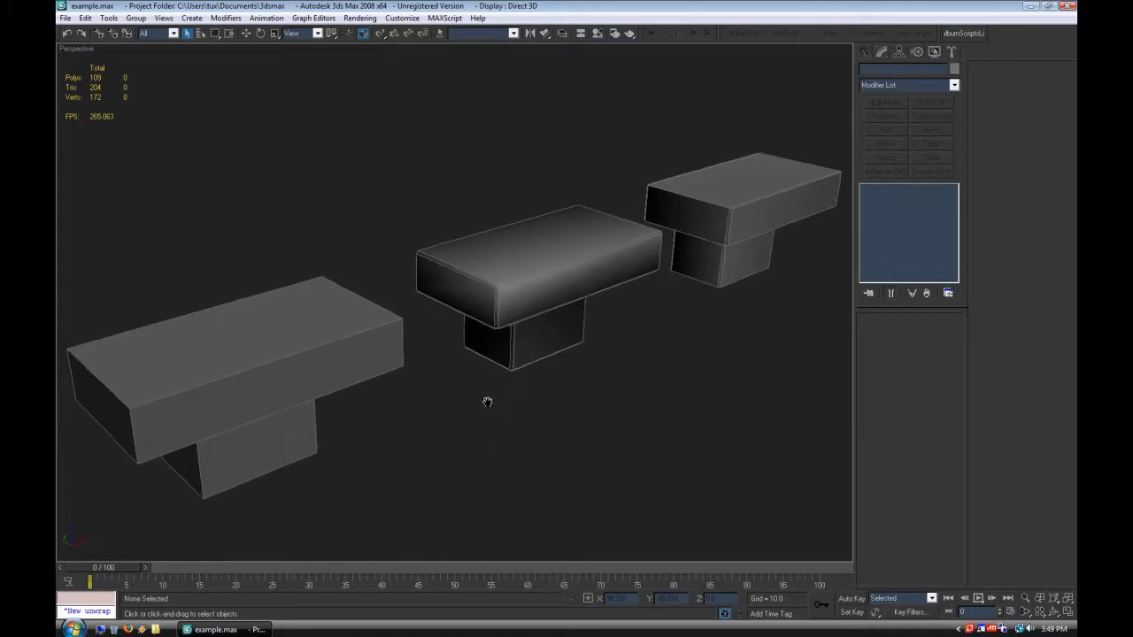
{"action": "middle_click_drag", "start_coordinate": [486, 399], "coordinate": [525, 398]}
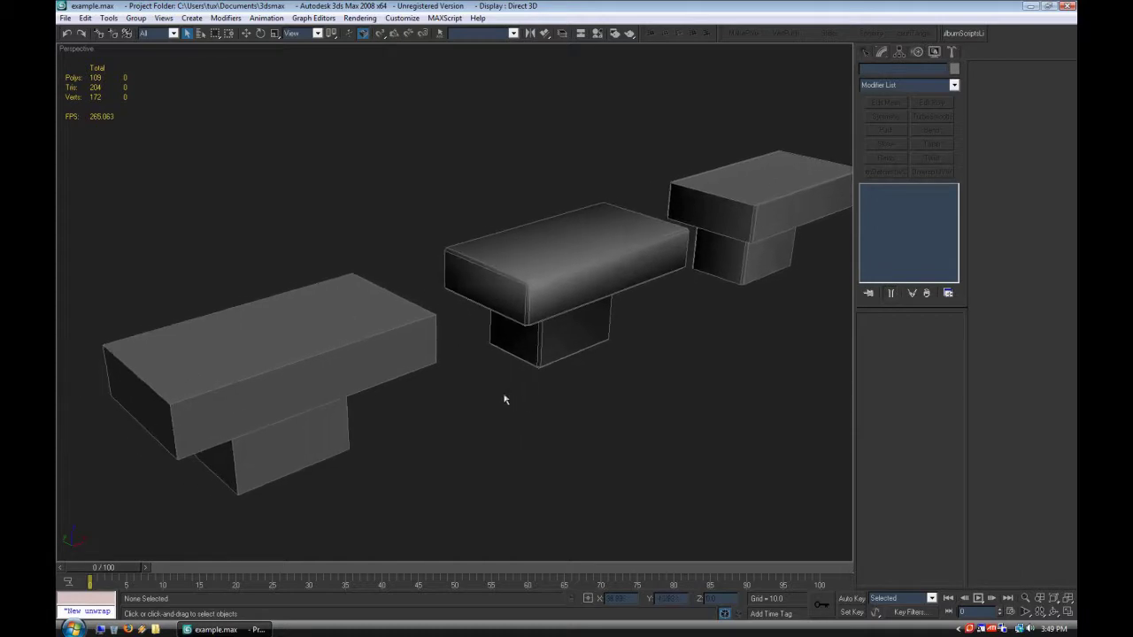
Step: Select Box02 and the third box, Box03, in turn to compare their bevelled edges, shading and vertex counts
{"action": "left_click", "coordinate": [501, 296]}
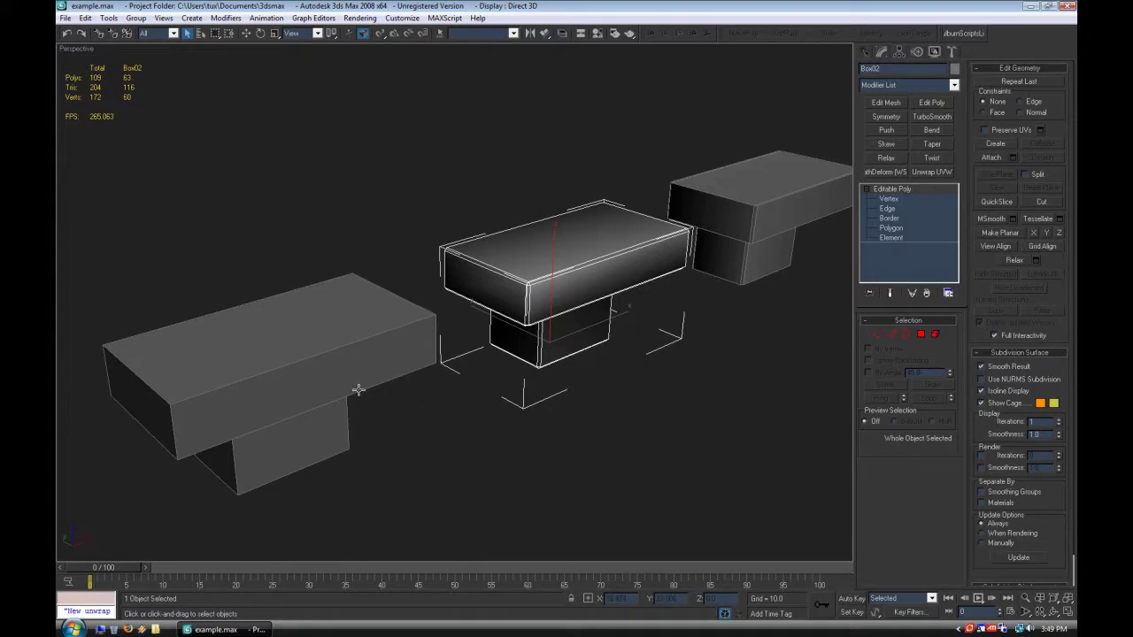
{"action": "middle_click_drag", "start_coordinate": [705, 311], "coordinate": [533, 365]}
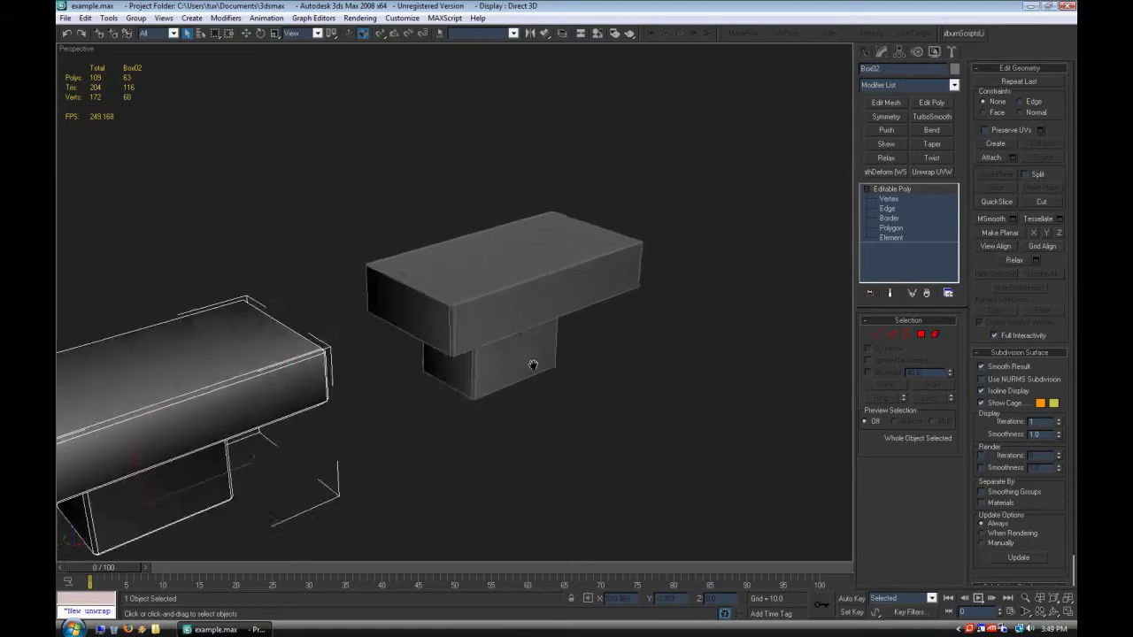
{"action": "left_click", "coordinate": [486, 371]}
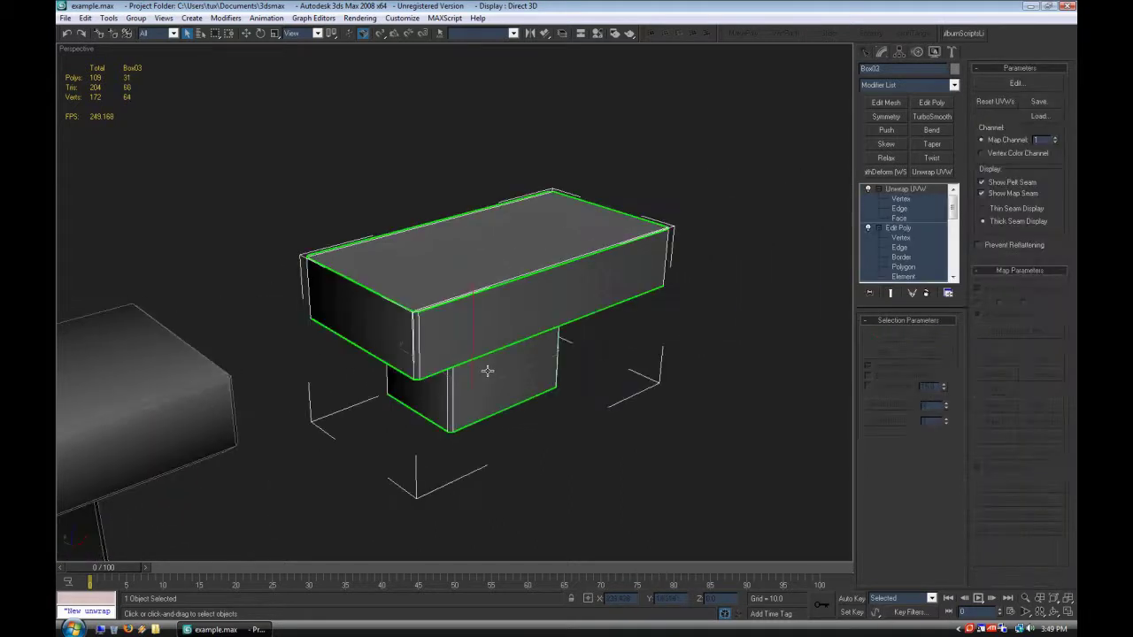
{"action": "left_click", "coordinate": [593, 482]}
{"action": "middle_click_drag", "start_coordinate": [440, 357], "coordinate": [483, 351], "text": "alt"}
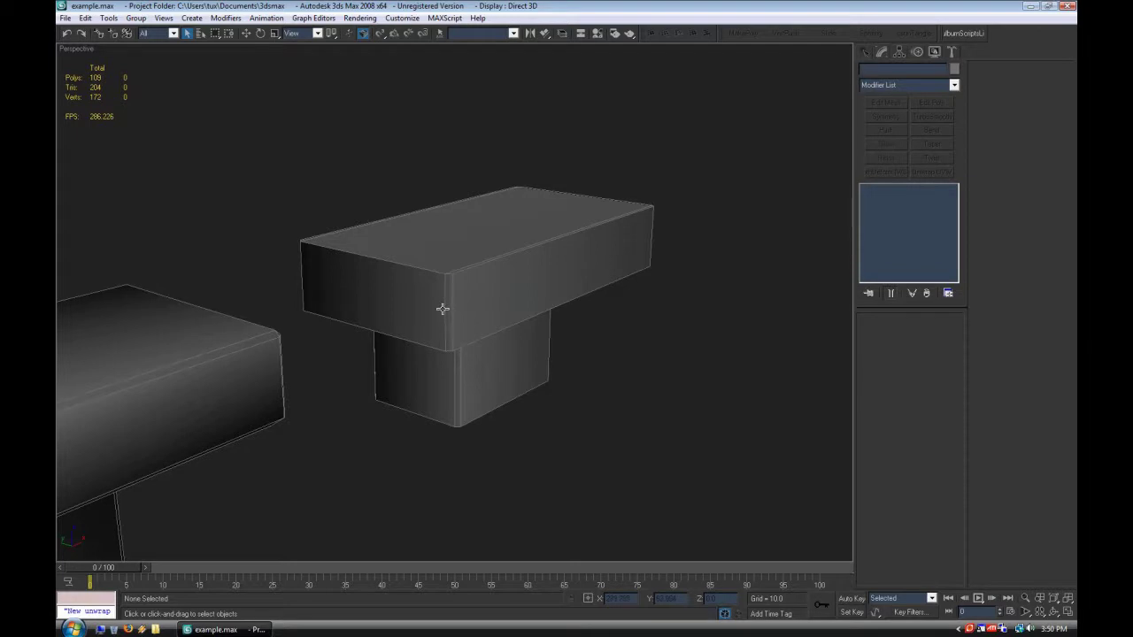
{"action": "middle_click_drag", "start_coordinate": [496, 392], "coordinate": [368, 304]}
{"action": "left_click", "coordinate": [513, 377]}
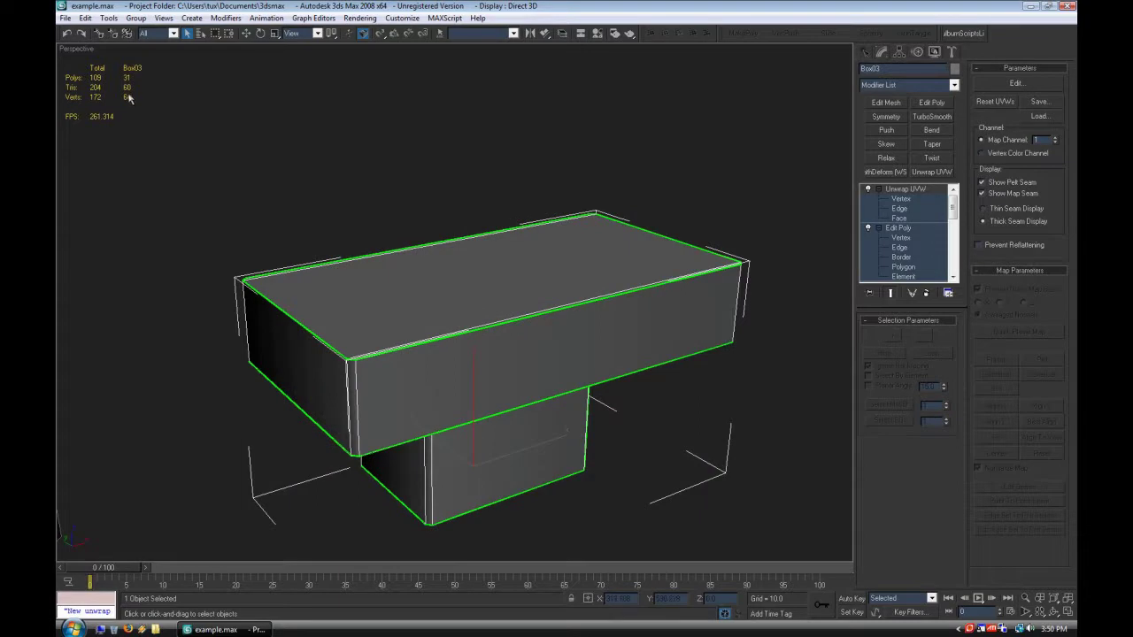
Step: Open Box03's UV layout at Face level to examine its seams against the bevelled edges, and close the UV editor
{"action": "middle_click_drag", "start_coordinate": [454, 402], "coordinate": [489, 377], "text": "alt"}
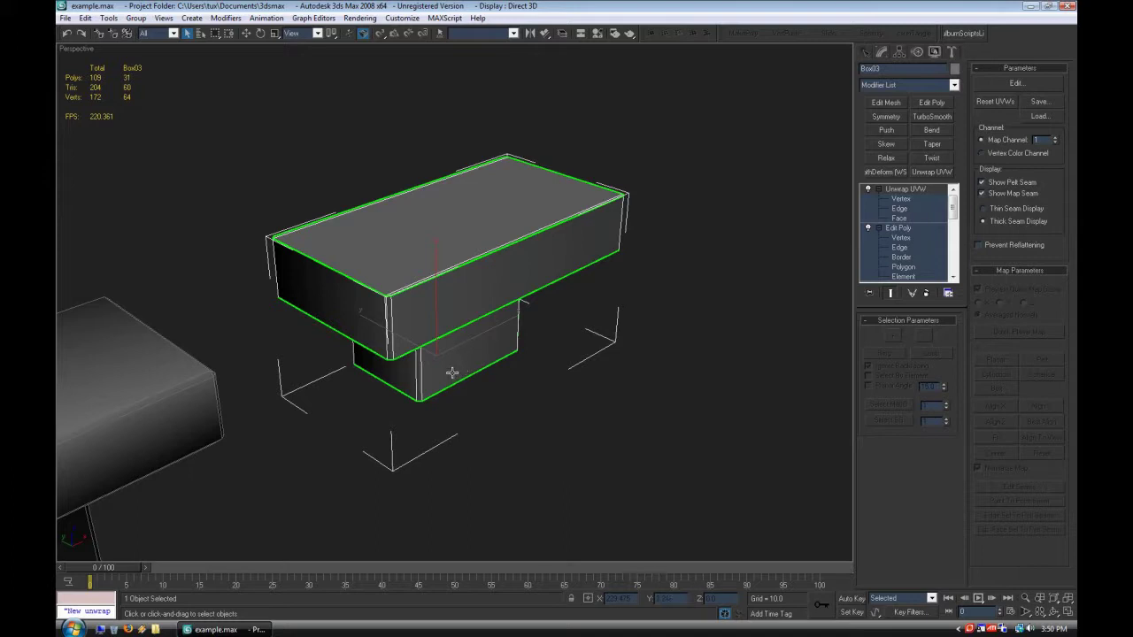
{"action": "middle_click_drag", "start_coordinate": [424, 354], "coordinate": [888, 323], "text": "alt"}
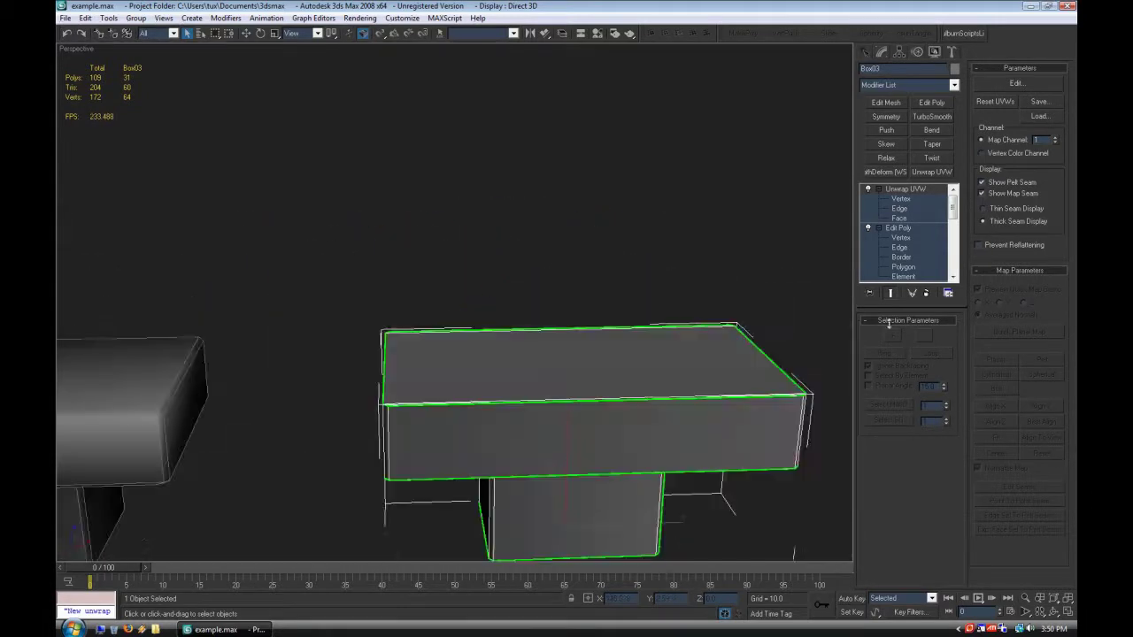
{"action": "left_click", "coordinate": [903, 198]}
{"action": "left_click", "coordinate": [1015, 84]}
{"action": "scroll", "coordinate": [771, 432], "scroll_direction": "up", "scroll_amount": 5}
{"action": "left_click", "coordinate": [897, 219]}
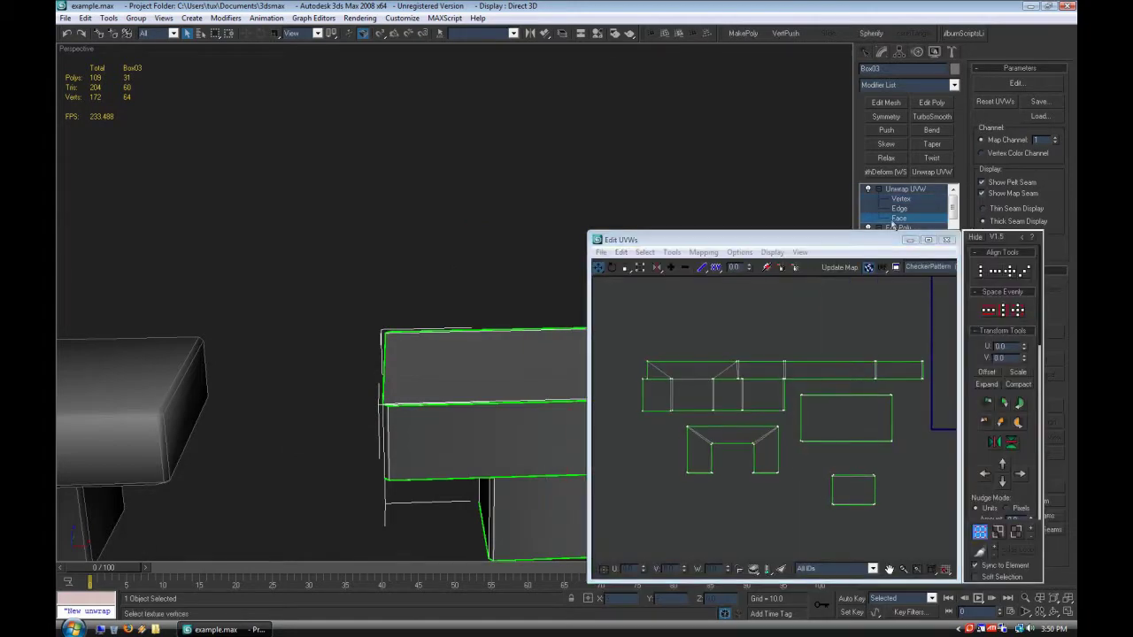
{"action": "middle_click_drag", "start_coordinate": [455, 455], "coordinate": [455, 273], "text": "alt"}
{"action": "scroll", "coordinate": [427, 405], "scroll_direction": "up", "scroll_amount": 3}
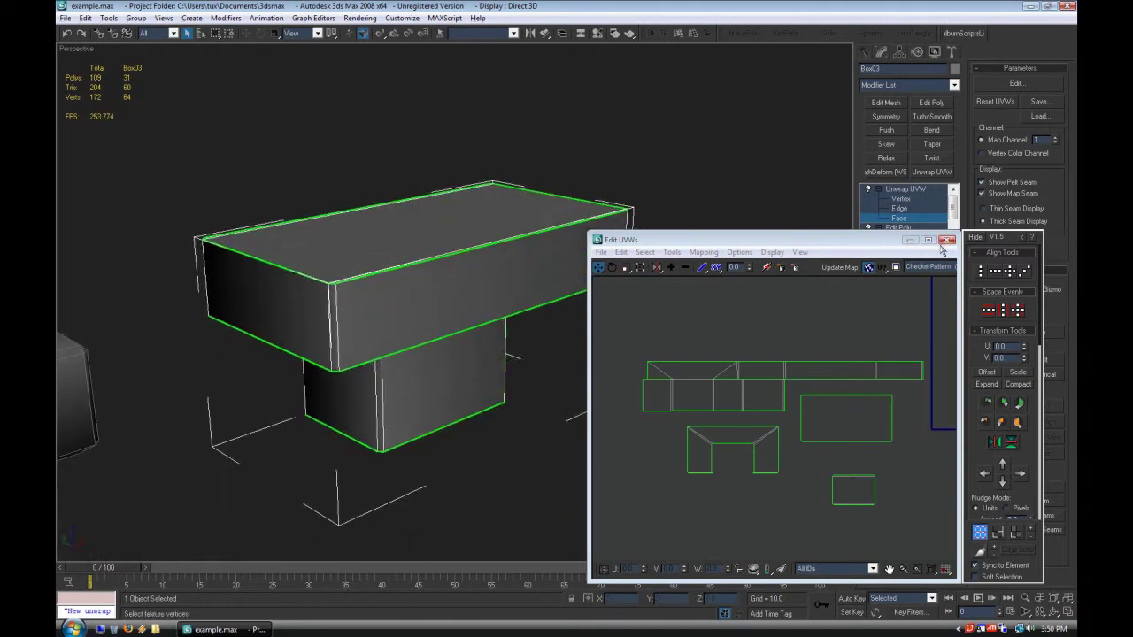
{"action": "left_click", "coordinate": [947, 241]}
Step: Open the recent scene testbake.max without saving the changes to the current scene
{"action": "left_click", "coordinate": [65, 19]}
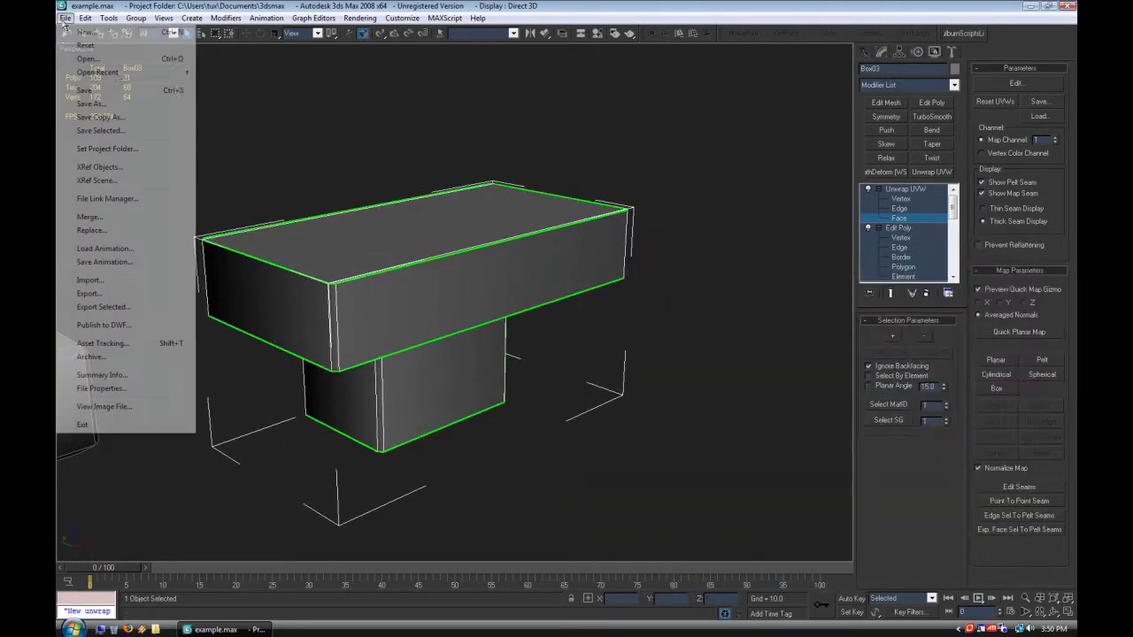
{"action": "mouse_move", "coordinate": [98, 72]}
{"action": "left_click", "coordinate": [341, 103]}
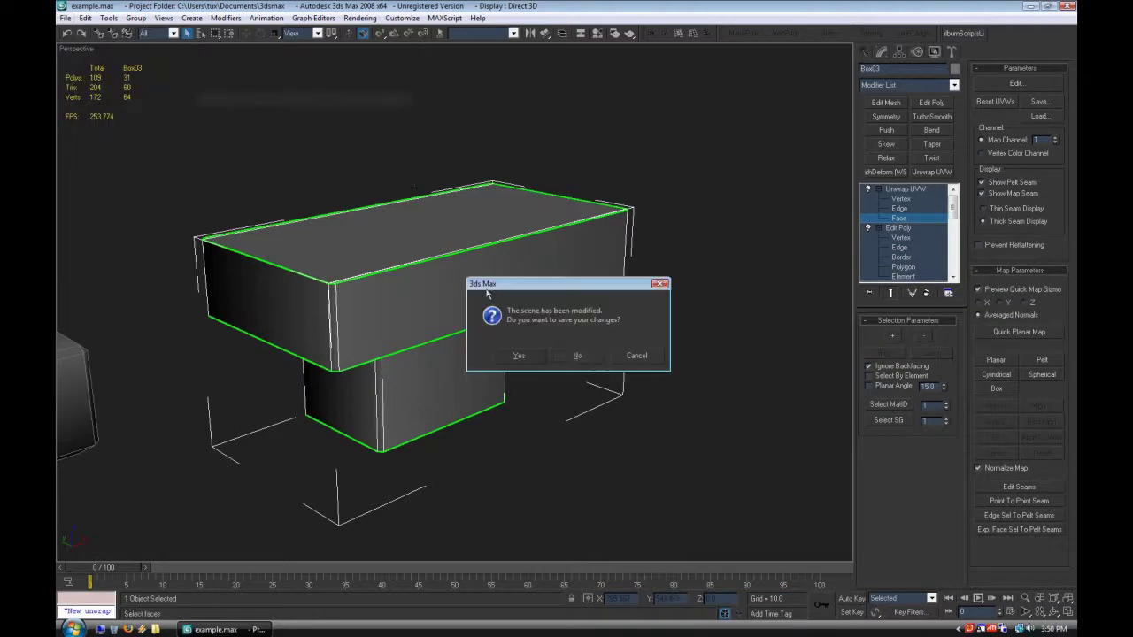
{"action": "left_click", "coordinate": [576, 355]}
{"action": "left_click", "coordinate": [467, 295]}
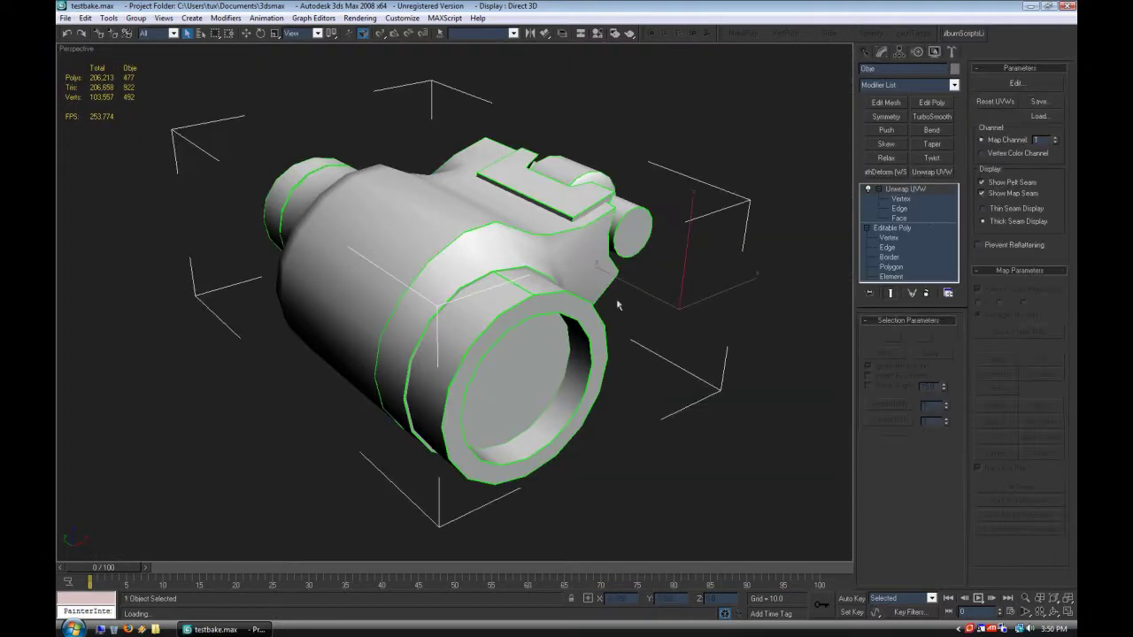
Step: Open the low-poly binocular mesh's UV layout and select the two bracket faces beside the hinge rod
{"action": "left_click", "coordinate": [996, 86]}
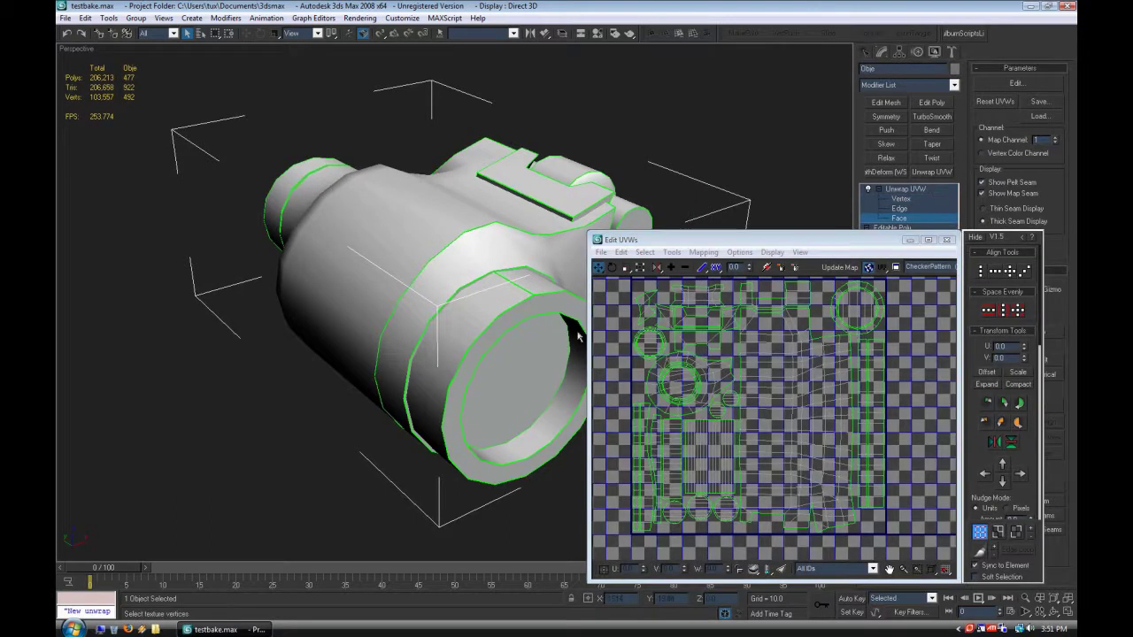
{"action": "middle_click_drag", "start_coordinate": [478, 332], "coordinate": [336, 319], "text": "alt"}
{"action": "right_click", "coordinate": [75, 50]}
{"action": "middle_click_drag", "start_coordinate": [256, 288], "coordinate": [629, 306], "text": "alt"}
{"action": "left_click", "coordinate": [646, 315]}
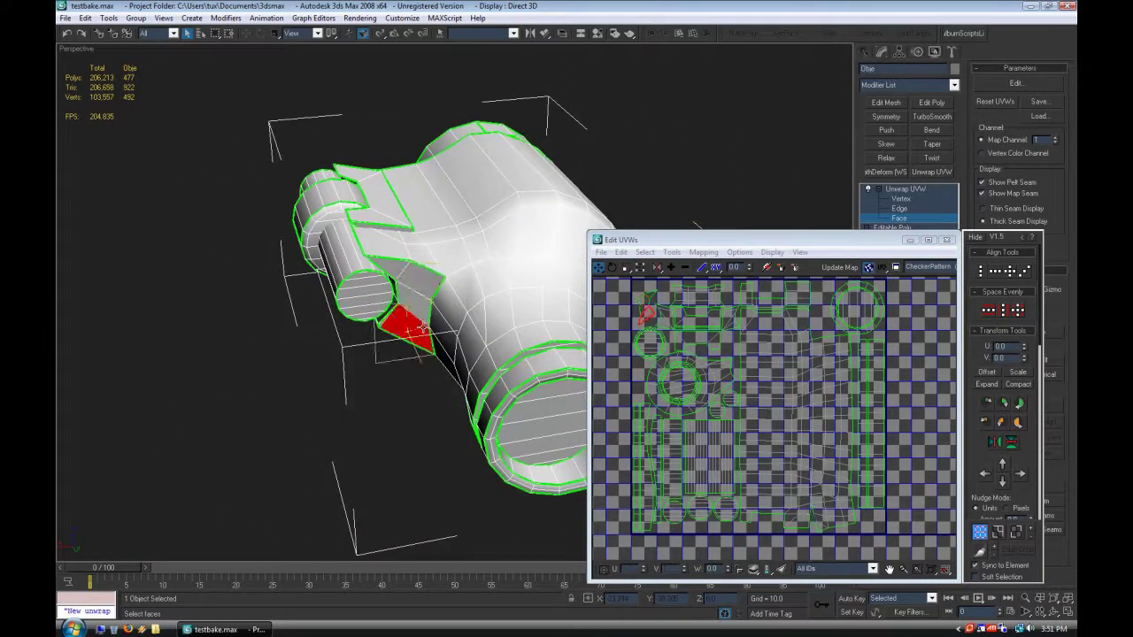
{"action": "scroll", "coordinate": [604, 401], "scroll_direction": "up", "scroll_amount": 3}
{"action": "left_click", "coordinate": [646, 379], "text": "ctrl"}
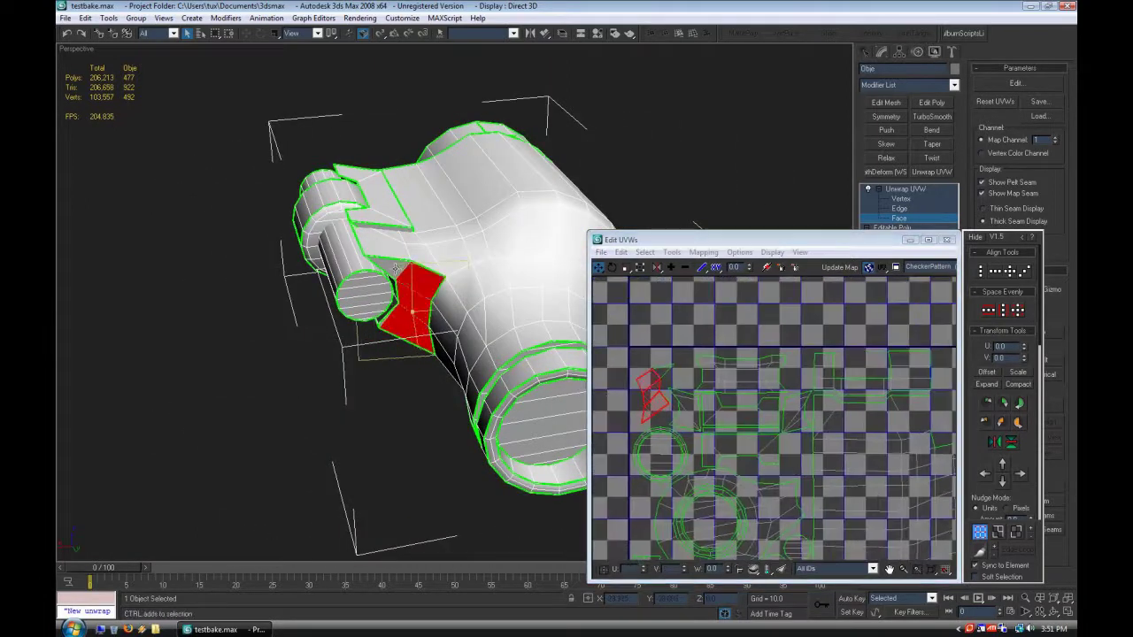
Step: Examine the bracket faces and neighbouring UV shells along the seams, and close the UV editor
{"action": "scroll", "coordinate": [409, 412], "scroll_direction": "up", "scroll_amount": 5}
{"action": "middle_click_drag", "start_coordinate": [409, 412], "coordinate": [682, 313]}
{"action": "scroll", "coordinate": [428, 446], "scroll_direction": "down", "scroll_amount": 5}
{"action": "scroll", "coordinate": [376, 372], "scroll_direction": "up", "scroll_amount": 3}
{"action": "left_click", "coordinate": [447, 259]}
{"action": "left_click", "coordinate": [946, 240]}
{"action": "middle_click_drag", "start_coordinate": [573, 324], "coordinate": [639, 319], "text": "alt"}
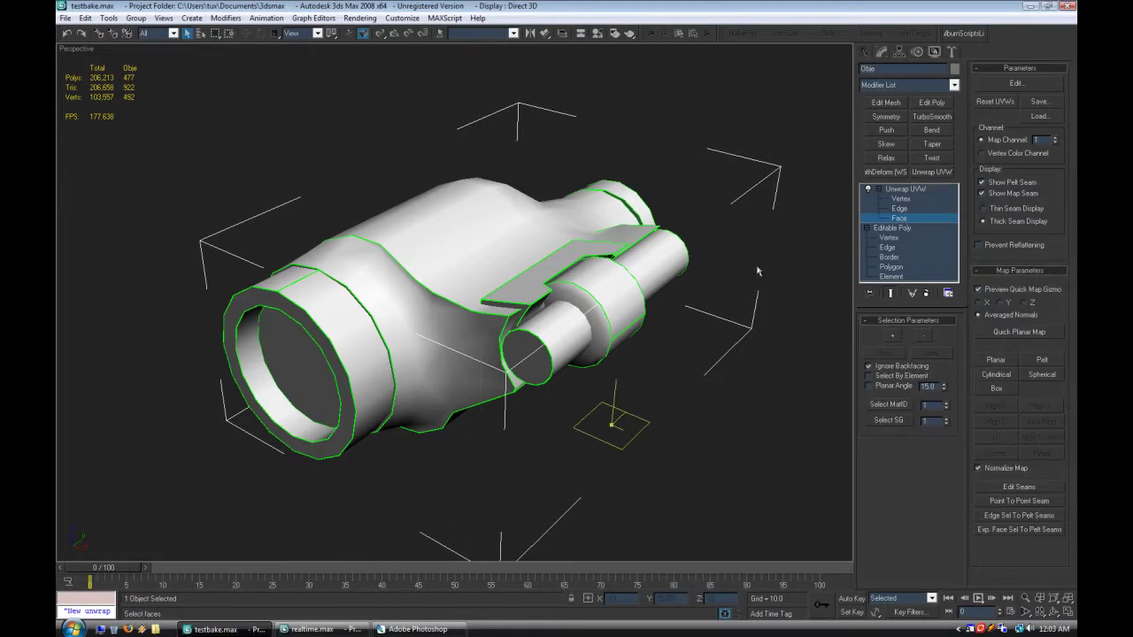
Step: Reopen the UV layout, select single faces along the body's seam to locate them, then close it and leave the Face level
{"action": "left_click", "coordinate": [1016, 83]}
{"action": "left_click_drag", "start_coordinate": [837, 244], "coordinate": [882, 244]}
{"action": "left_click", "coordinate": [898, 217]}
{"action": "left_click", "coordinate": [455, 354]}
{"action": "left_click", "coordinate": [452, 311]}
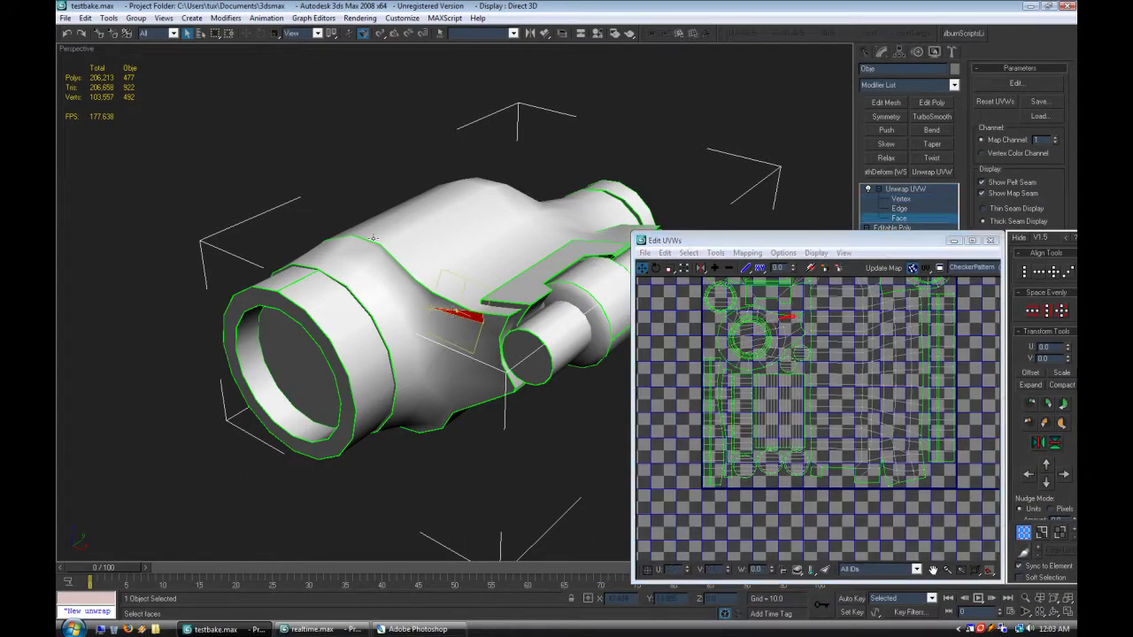
{"action": "left_click", "coordinate": [359, 238]}
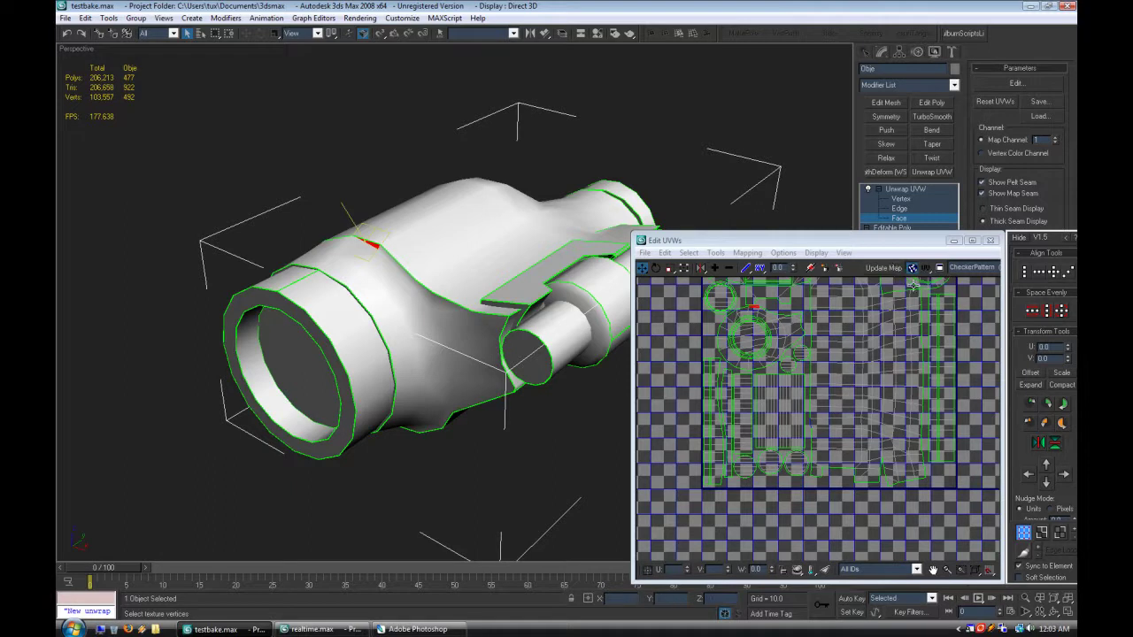
{"action": "left_click", "coordinate": [992, 241]}
{"action": "left_click", "coordinate": [912, 189]}
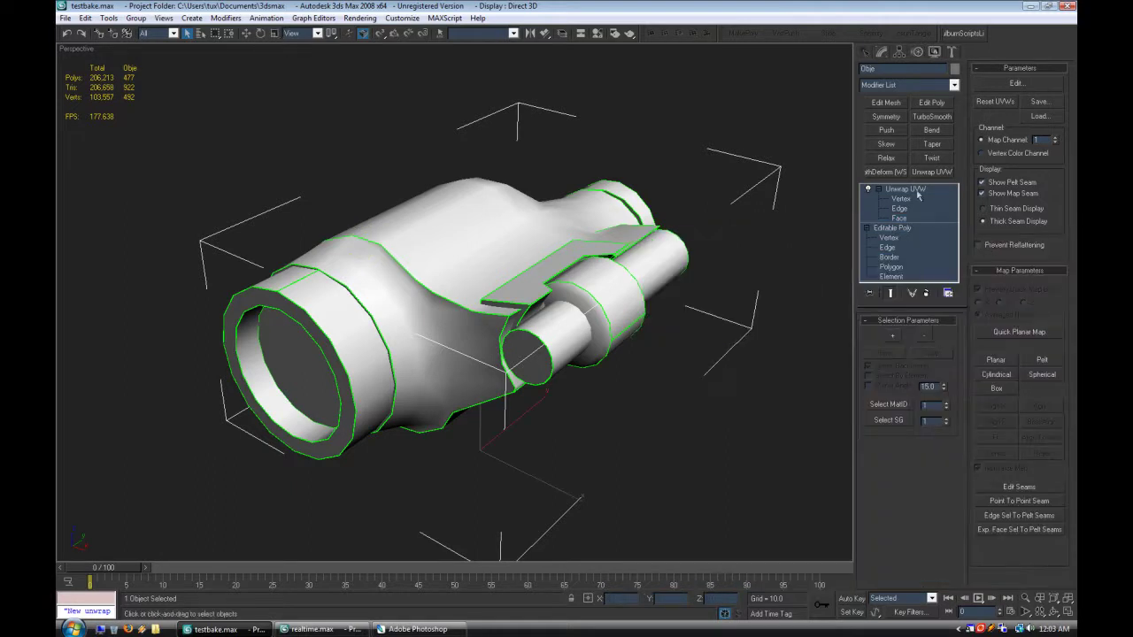
Step: Unhide all objects and hide the low-poly mesh to examine the high-poly model alone
{"action": "left_click", "coordinate": [670, 430]}
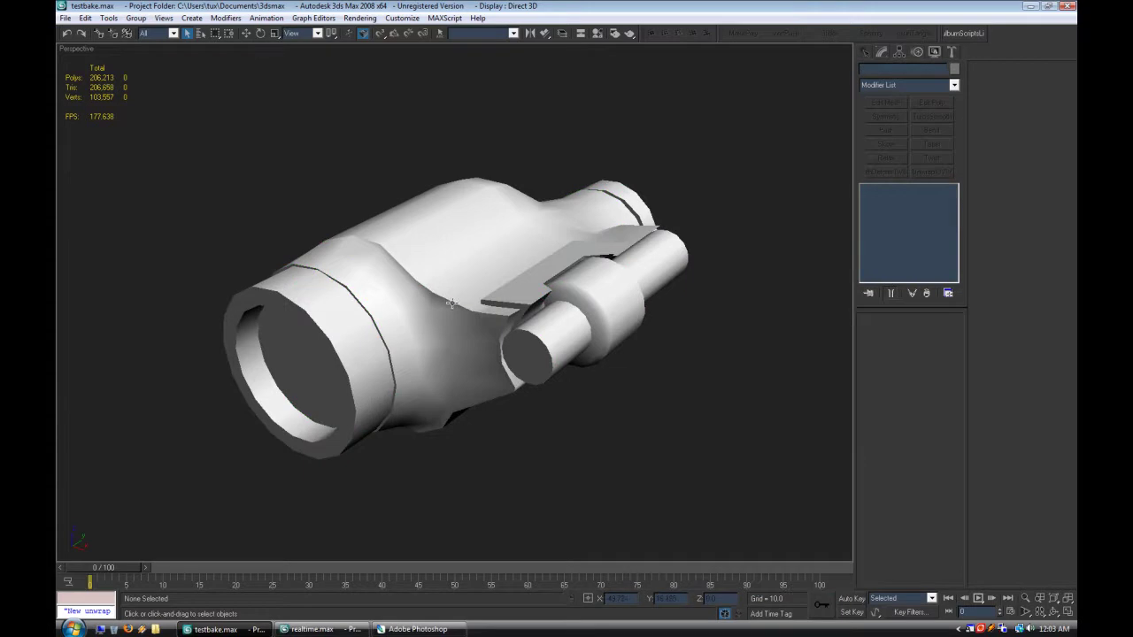
{"action": "right_click", "coordinate": [730, 299]}
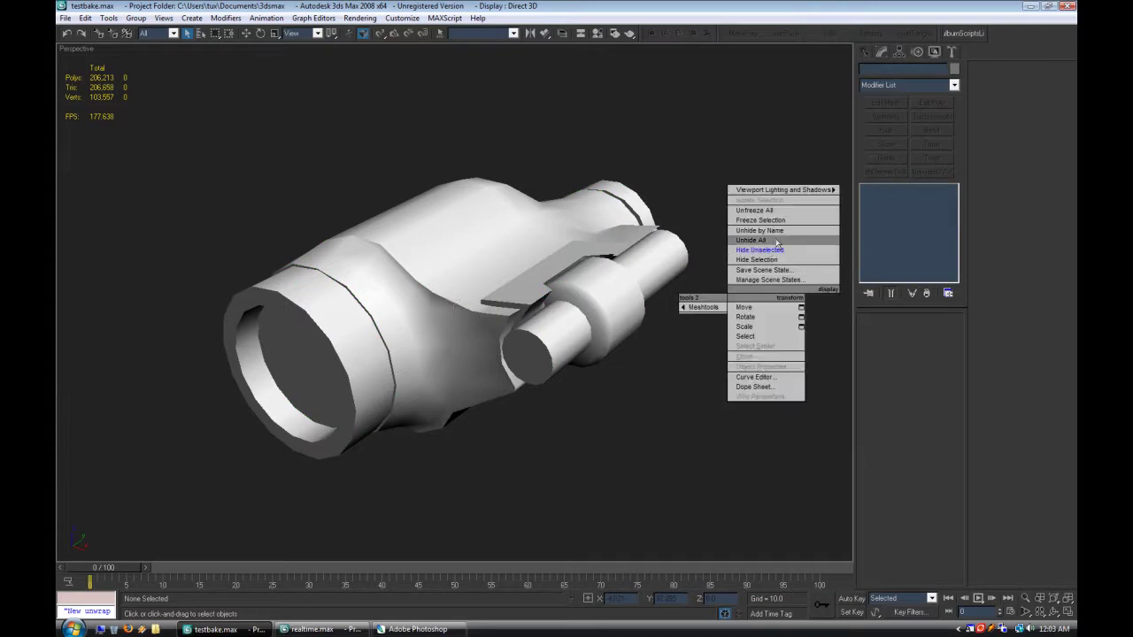
{"action": "left_click", "coordinate": [750, 240]}
{"action": "left_click", "coordinate": [487, 321]}
{"action": "right_click", "coordinate": [487, 321]}
{"action": "left_click", "coordinate": [512, 288]}
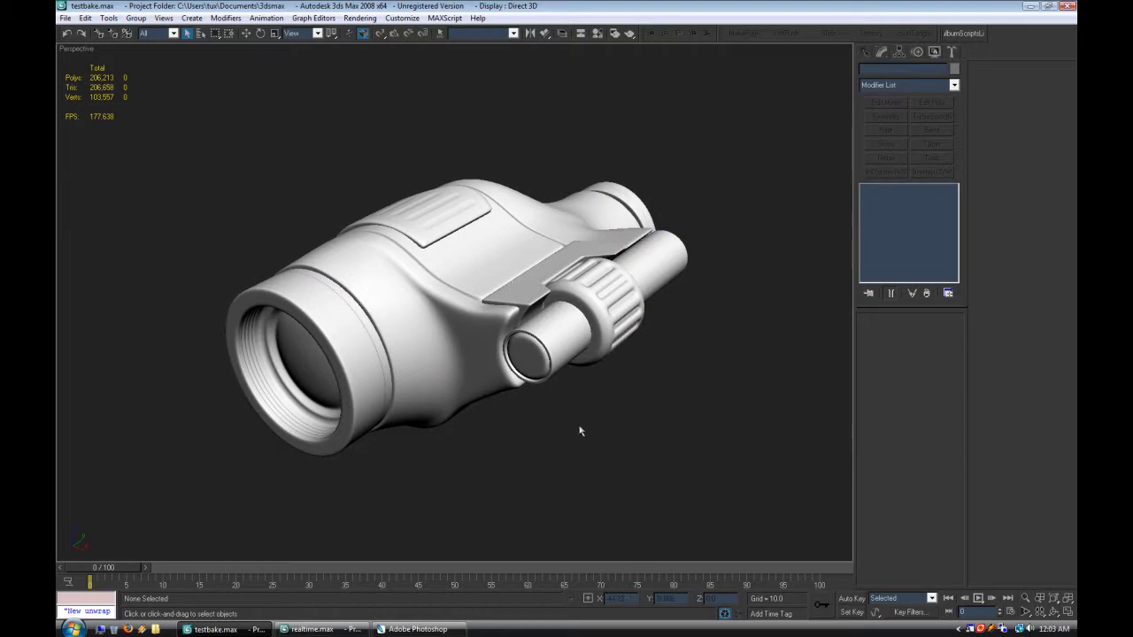
Step: Unhide all objects, select the low-poly mesh and hide everything unselected
{"action": "right_click", "coordinate": [703, 302]}
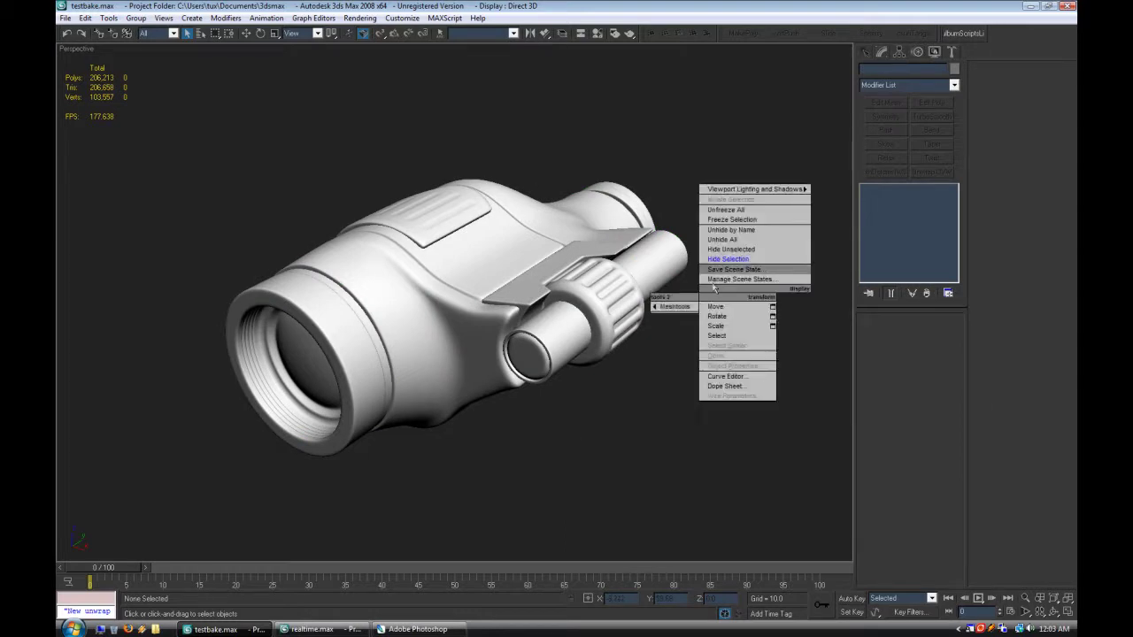
{"action": "right_click", "coordinate": [652, 395]}
{"action": "left_click", "coordinate": [695, 339]}
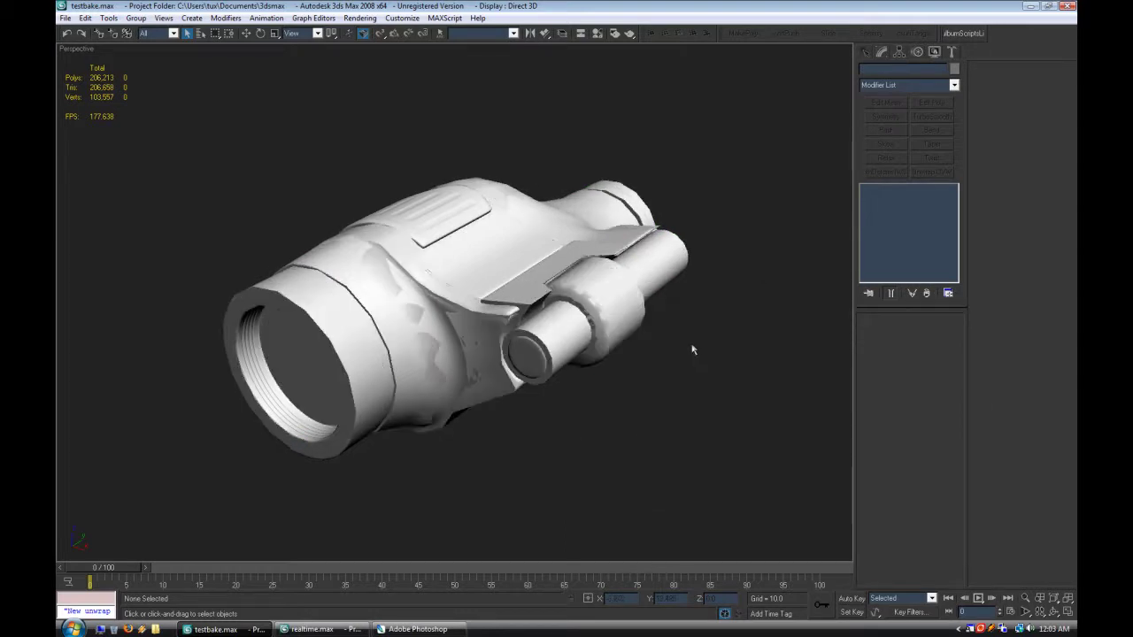
{"action": "left_click", "coordinate": [456, 333]}
{"action": "right_click", "coordinate": [416, 333]}
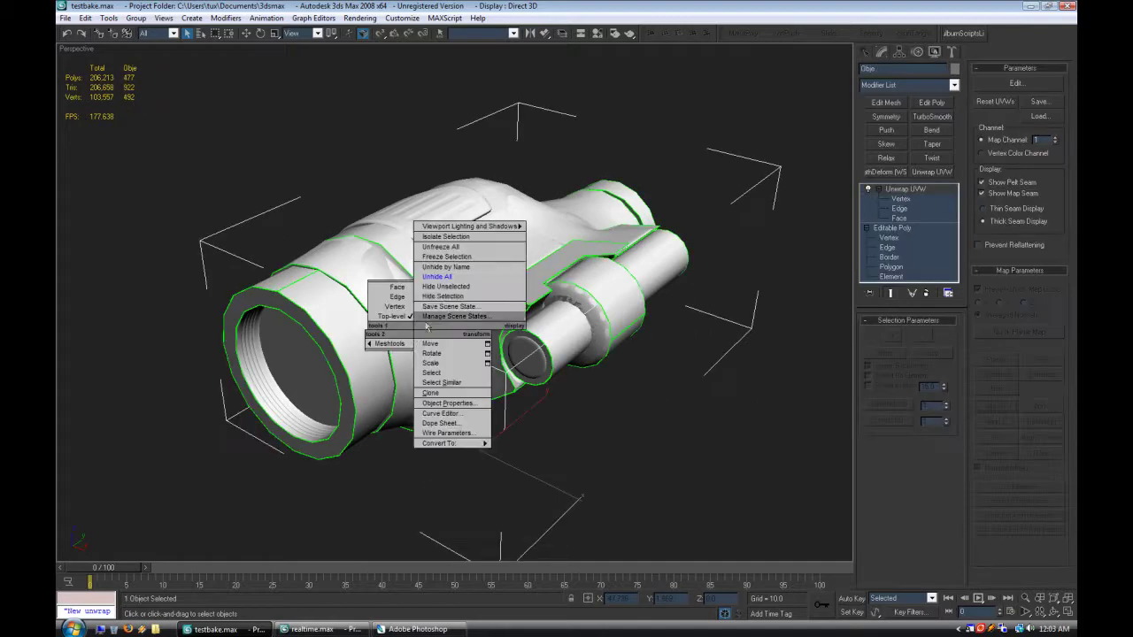
{"action": "left_click", "coordinate": [446, 291]}
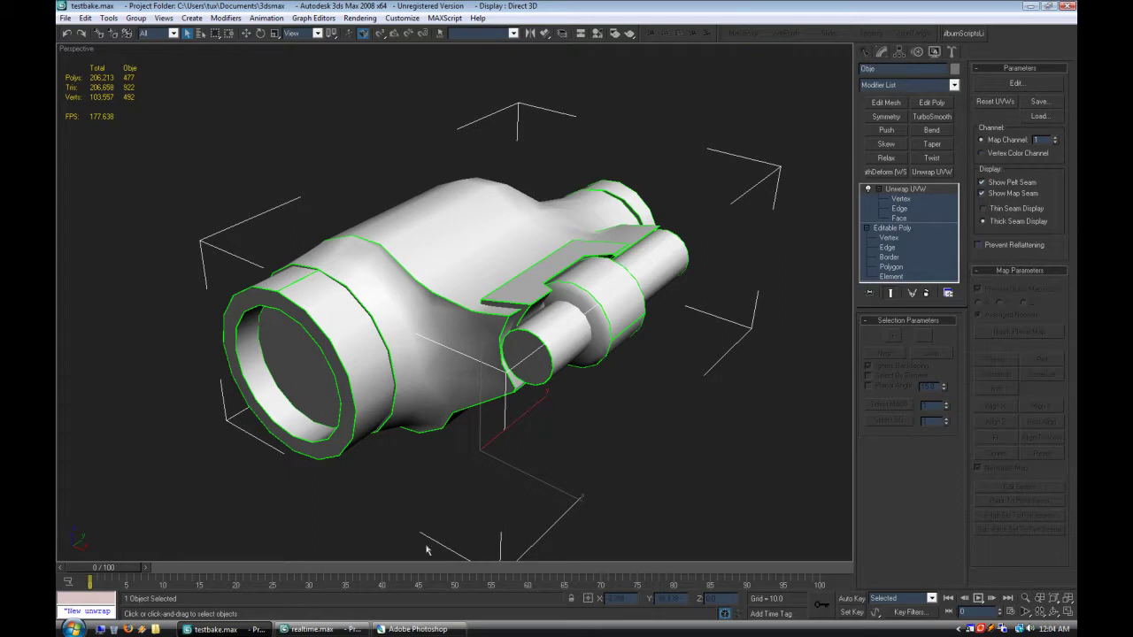
Step: Switch to the realtime.max scene, minimise the Material Editor and toggle one binocular half's top modifier to compare it
{"action": "left_click", "coordinate": [317, 629]}
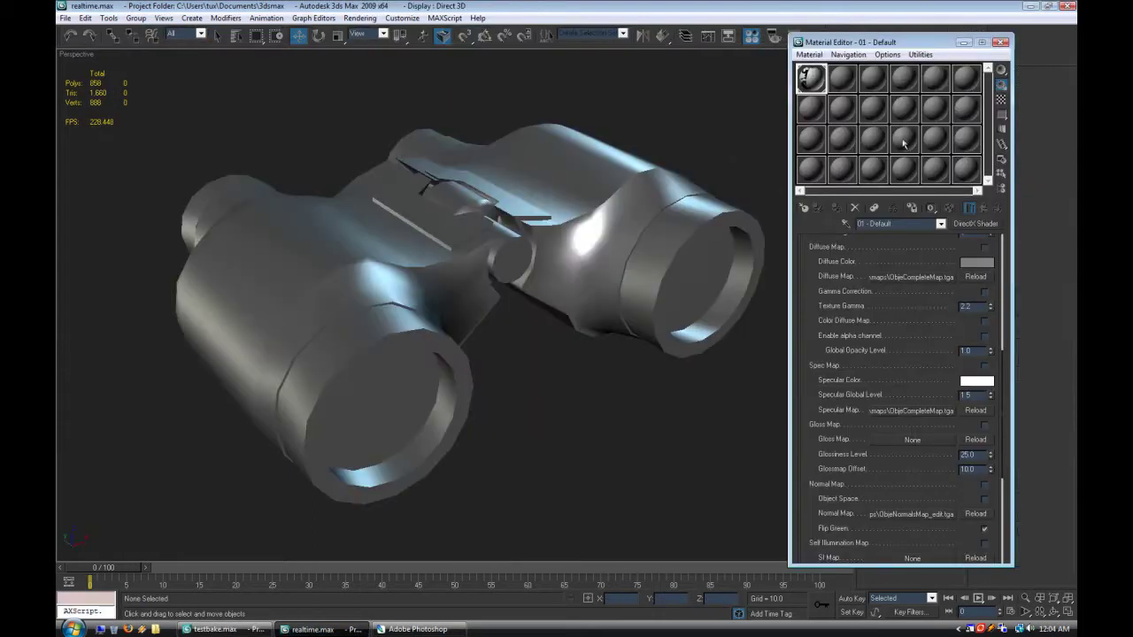
{"action": "left_click", "coordinate": [964, 42]}
{"action": "left_click", "coordinate": [531, 213]}
{"action": "left_click", "coordinate": [868, 106]}
{"action": "left_click", "coordinate": [868, 106]}
{"action": "left_click", "coordinate": [869, 106]}
{"action": "left_click", "coordinate": [868, 106]}
{"action": "left_click", "coordinate": [567, 498]}
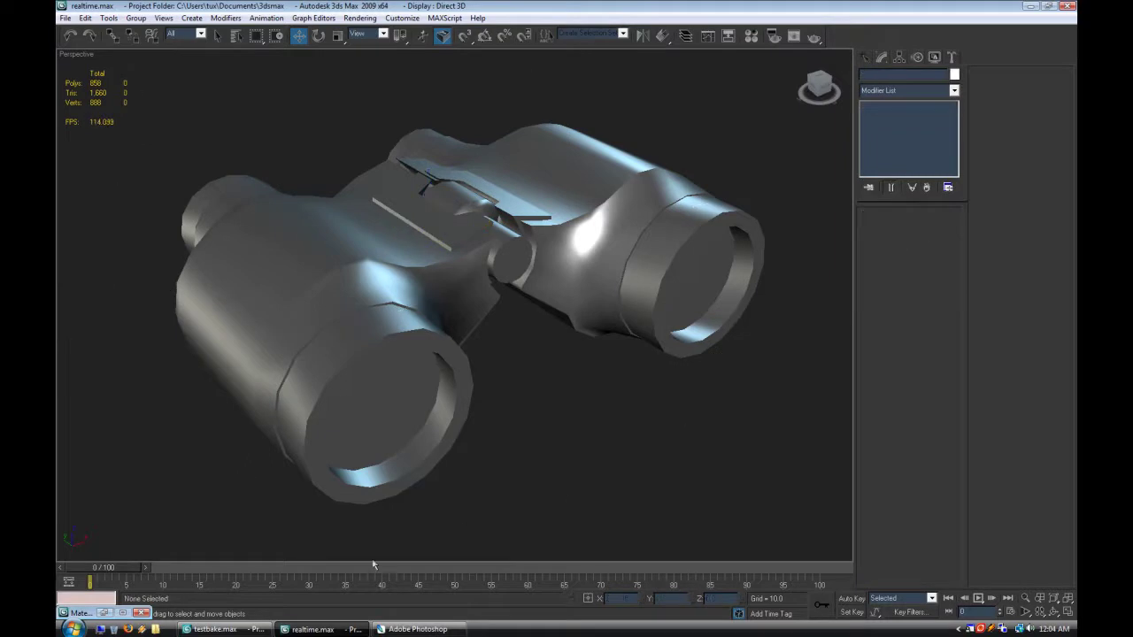
Step: Toggle the top modifier of the nearer binocular half off and on to compare it, and deselect the half
{"action": "left_click", "coordinate": [403, 274]}
{"action": "left_click", "coordinate": [869, 107]}
{"action": "left_click", "coordinate": [868, 106]}
{"action": "left_click", "coordinate": [618, 458]}
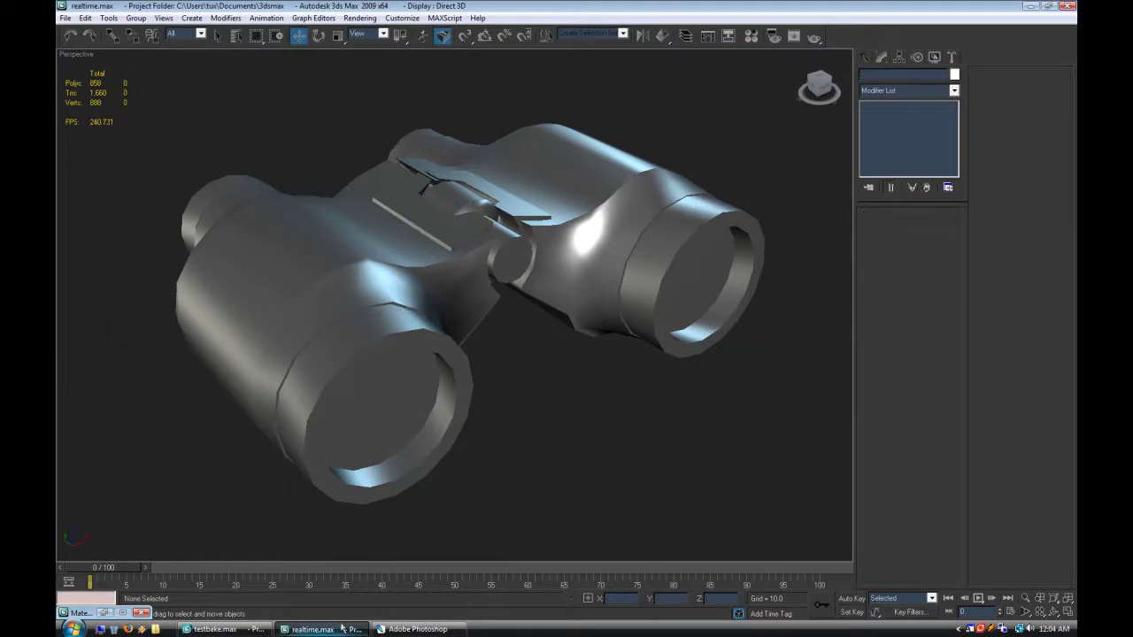
Step: Switch back to testbake.max, unhide all objects and select the low-poly mesh to compare it with the overlapping high-poly model
{"action": "left_click", "coordinate": [254, 629]}
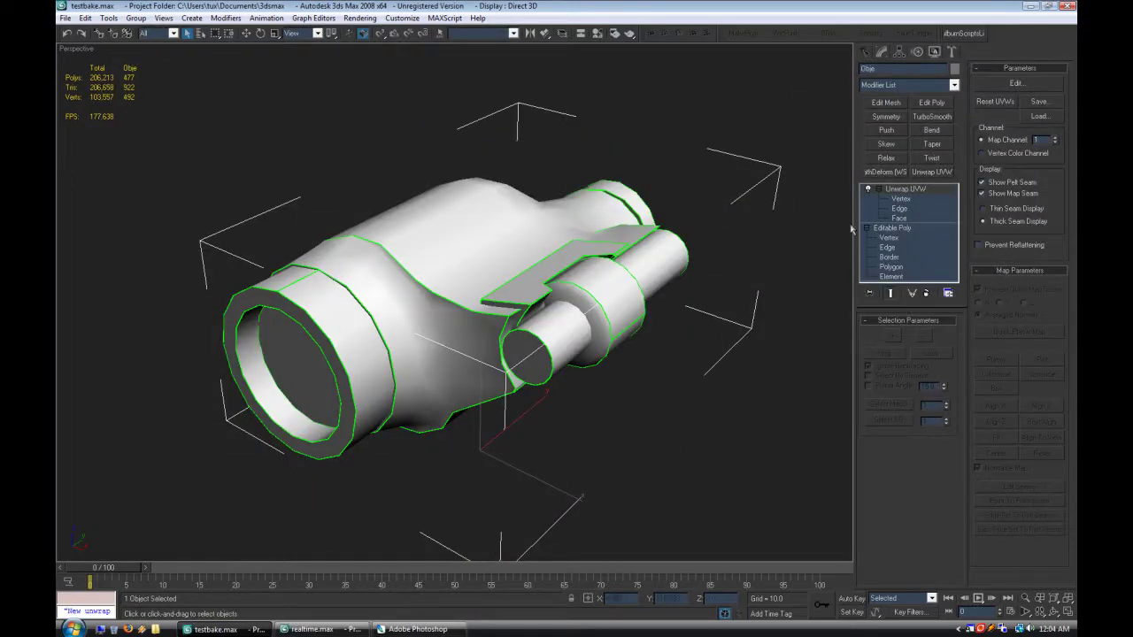
{"action": "right_click", "coordinate": [716, 403]}
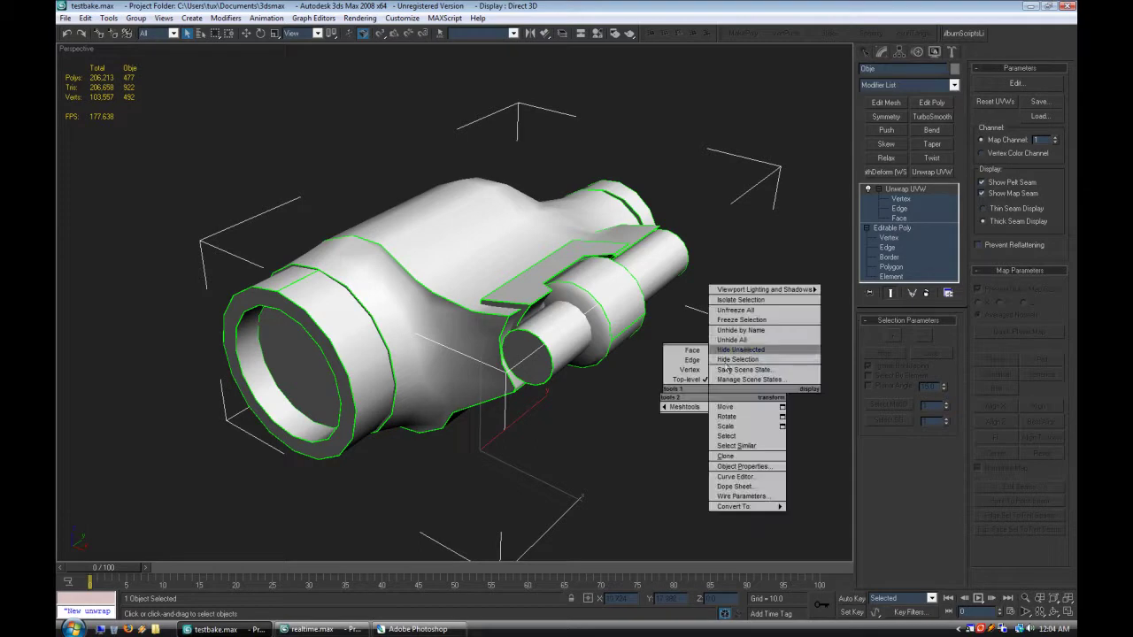
{"action": "left_click", "coordinate": [736, 345]}
{"action": "left_click", "coordinate": [617, 469]}
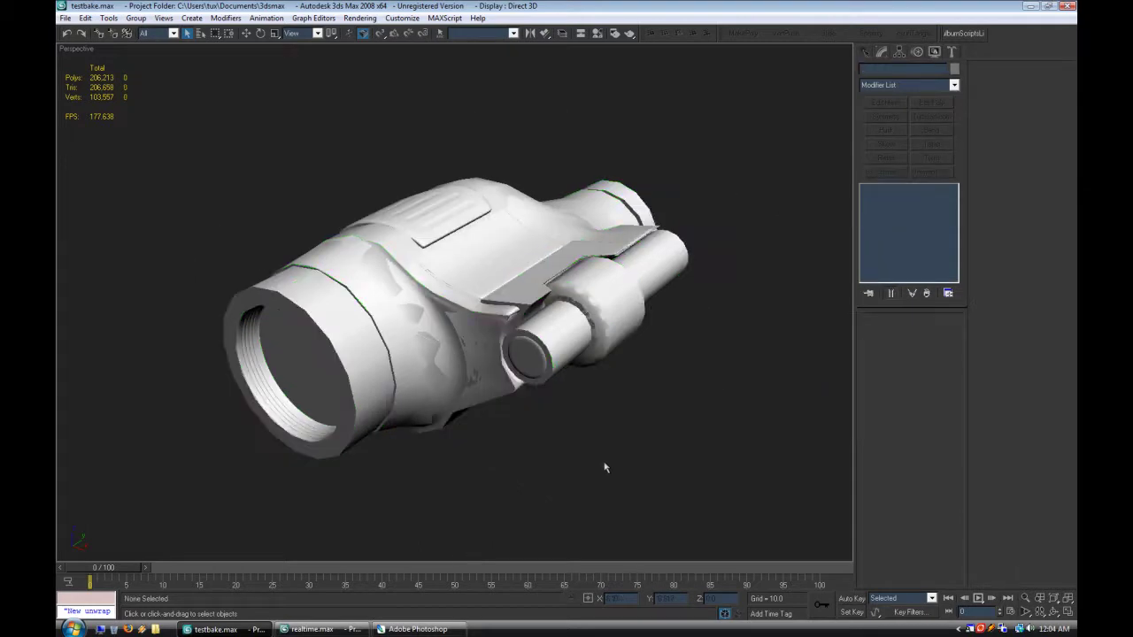
{"action": "left_click", "coordinate": [342, 363]}
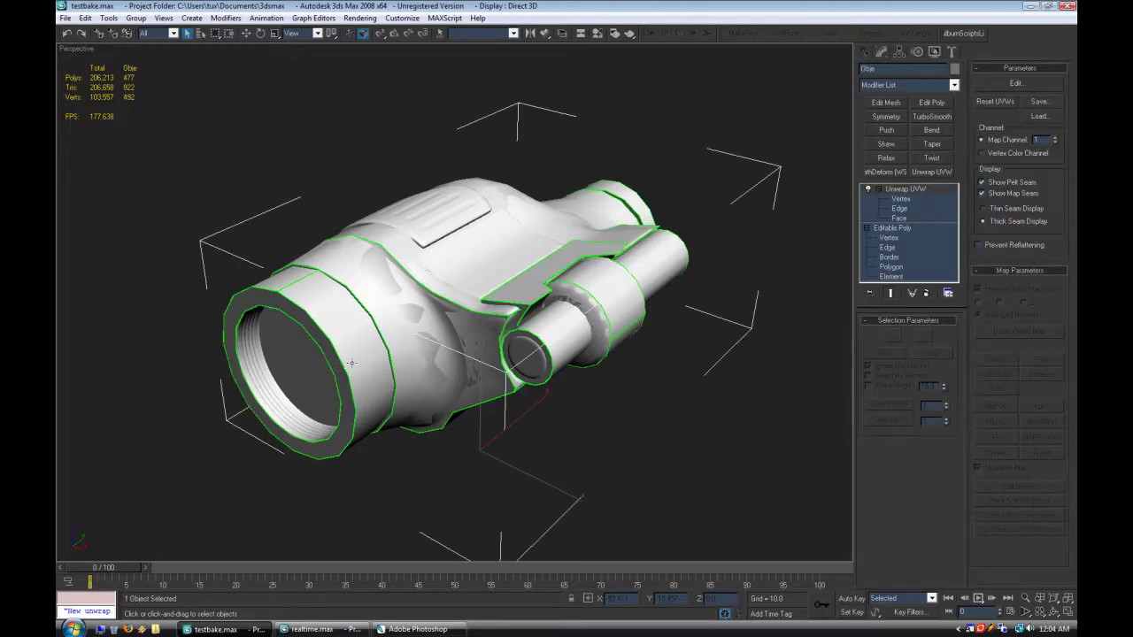
Step: Hide all unselected objects so only the low-poly mesh remains
{"action": "right_click", "coordinate": [664, 393]}
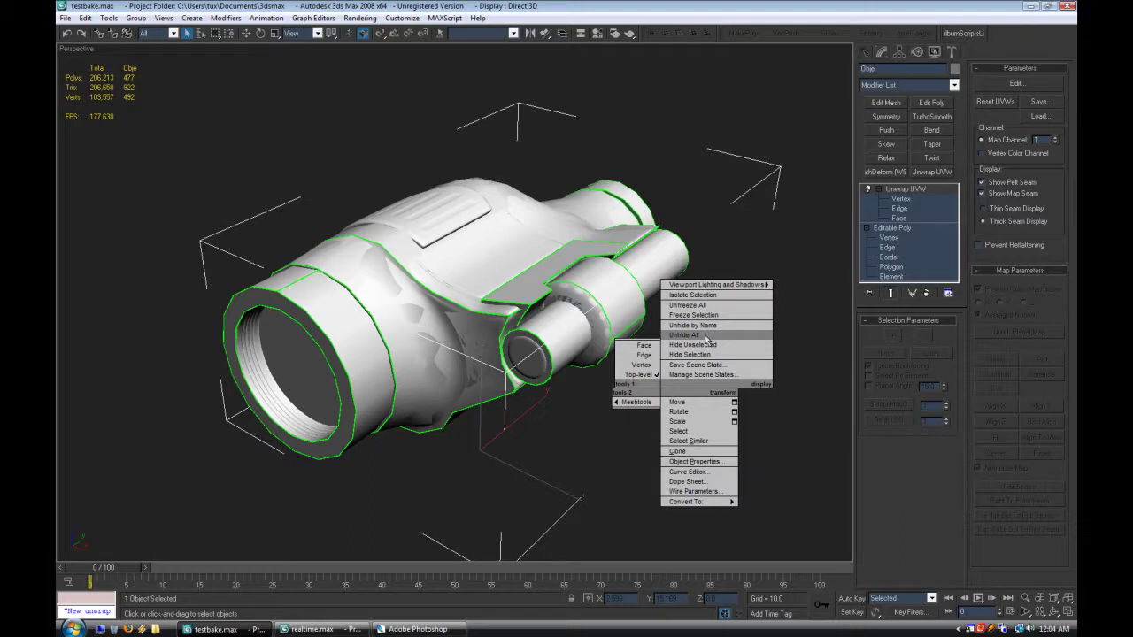
{"action": "left_click", "coordinate": [747, 230]}
{"action": "right_click", "coordinate": [748, 278]}
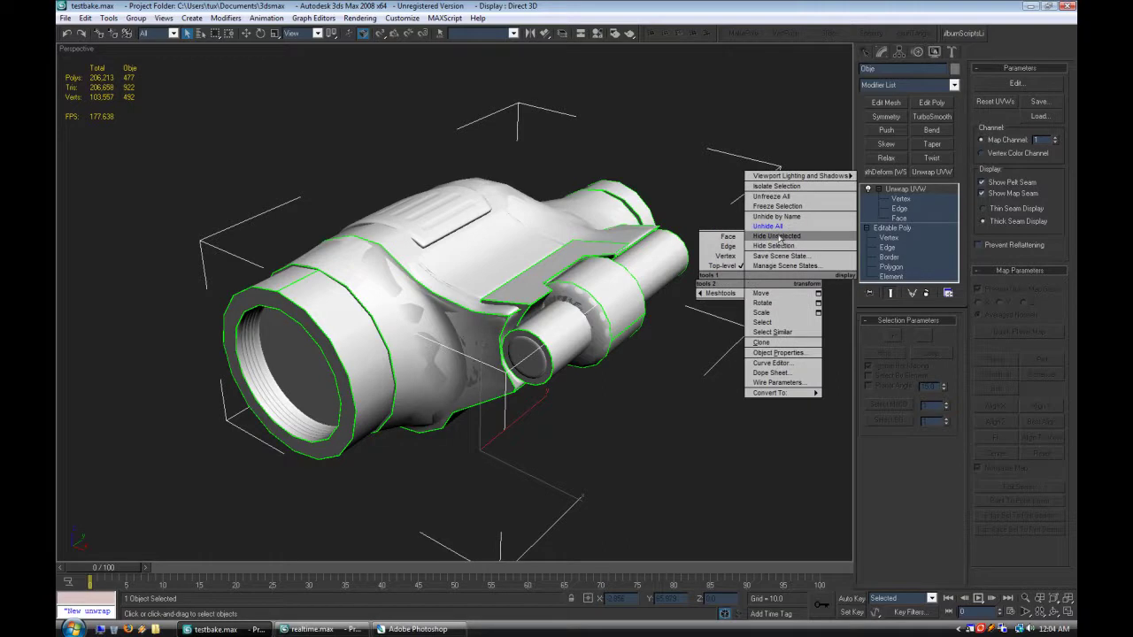
{"action": "left_click", "coordinate": [777, 236]}
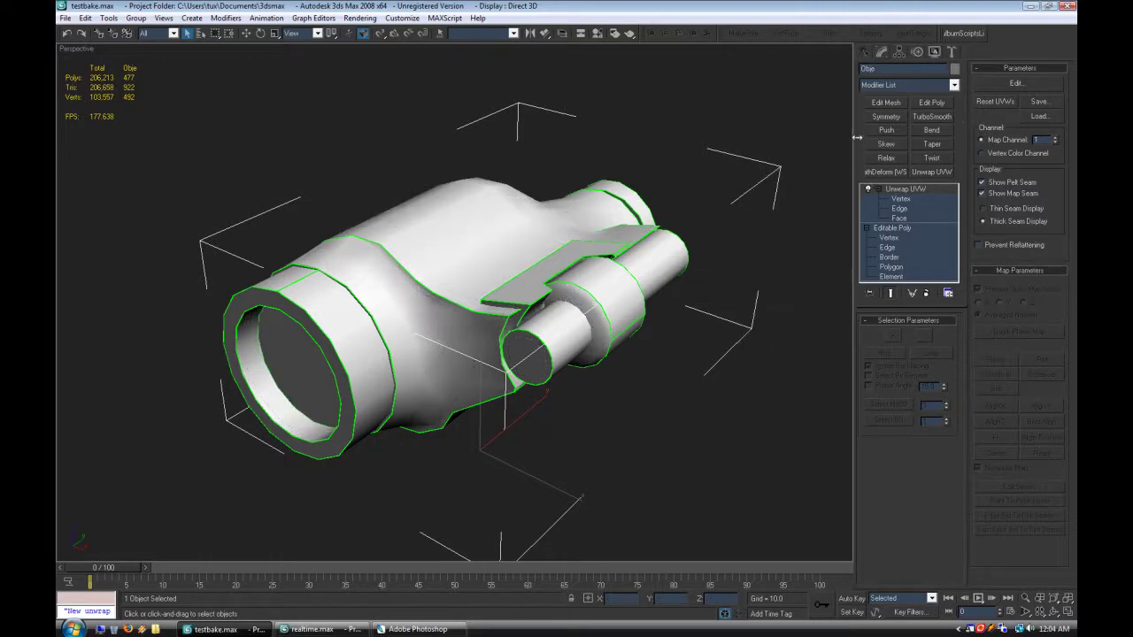
Step: Add an Edit Poly modifier to the low-poly mesh and move the hinge rod element away from the body along the X axis
{"action": "left_click", "coordinate": [932, 103]}
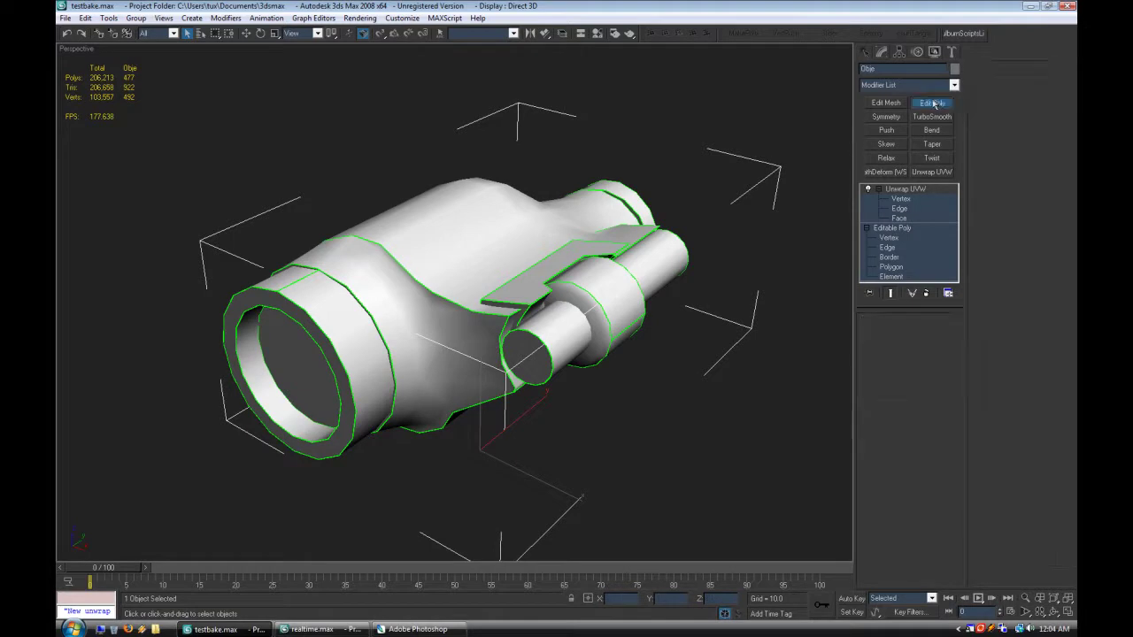
{"action": "left_click", "coordinate": [879, 189]}
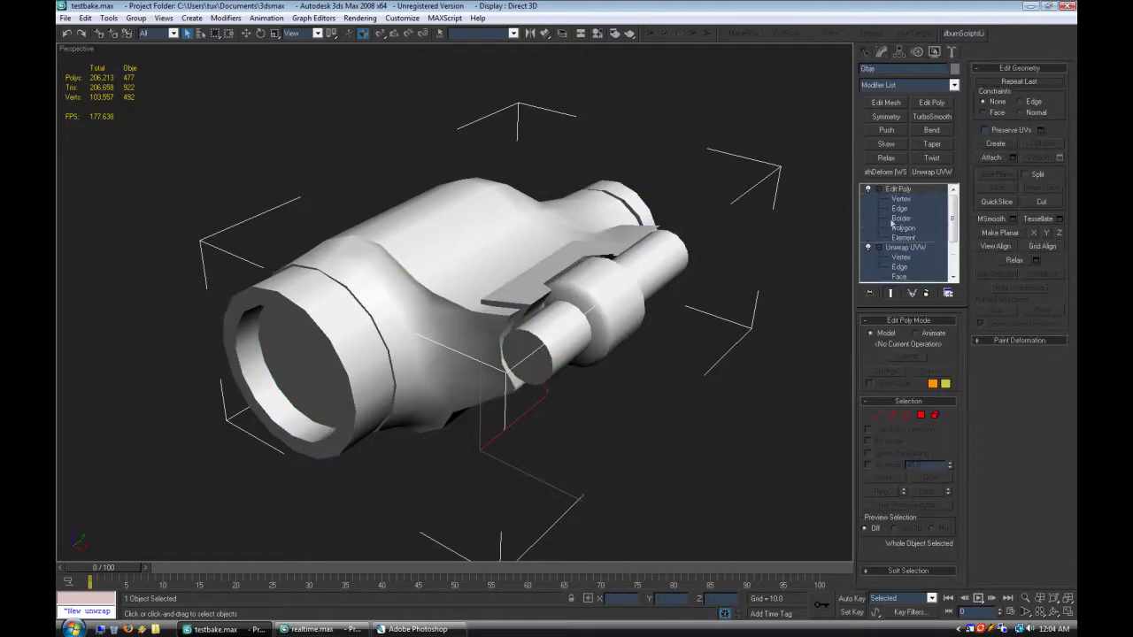
{"action": "left_click", "coordinate": [902, 238]}
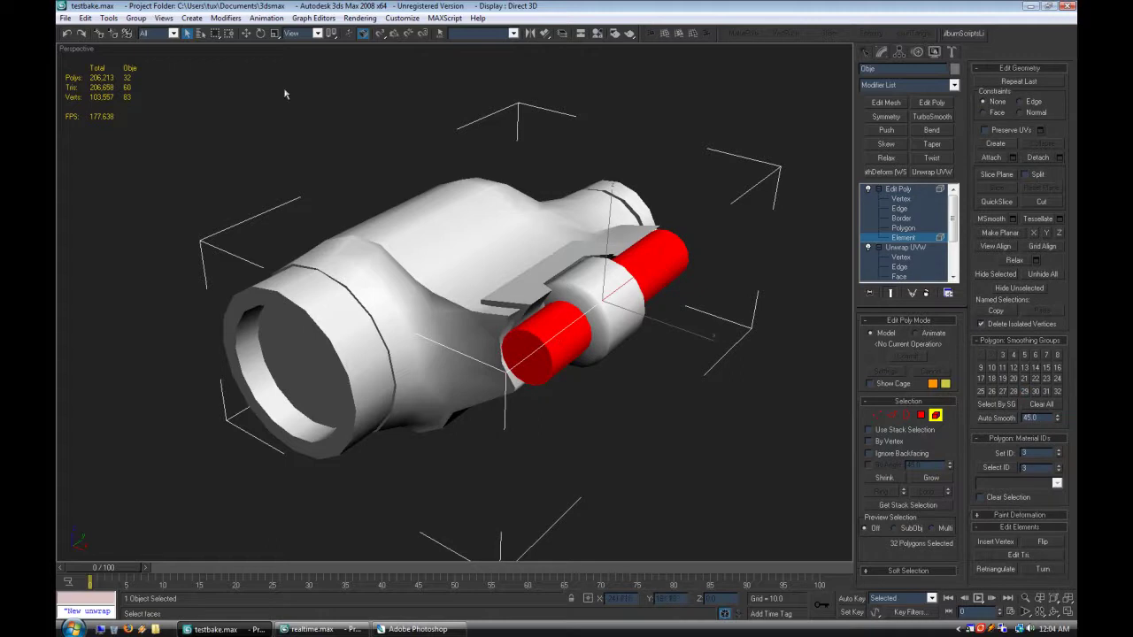
{"action": "left_click", "coordinate": [246, 33]}
{"action": "left_click_drag", "start_coordinate": [664, 325], "coordinate": [868, 404]}
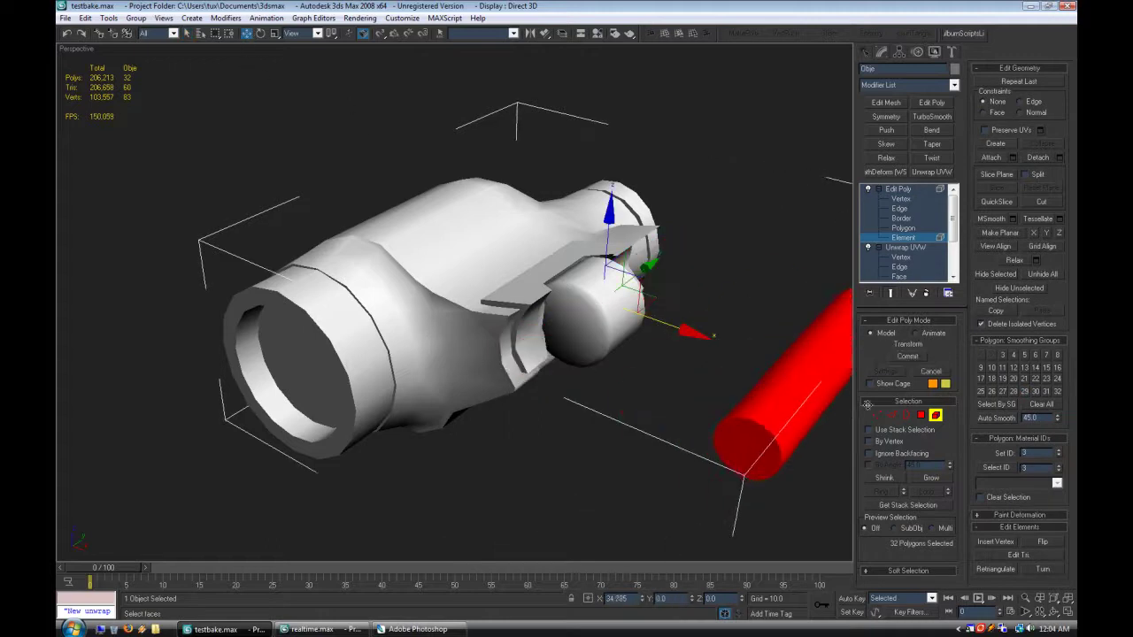
Step: Move the round knob element away from the body along the X axis and the hinge bracket element straight up above the body
{"action": "scroll", "coordinate": [460, 301], "scroll_direction": "down", "scroll_amount": 3}
{"action": "left_click", "coordinate": [603, 335]}
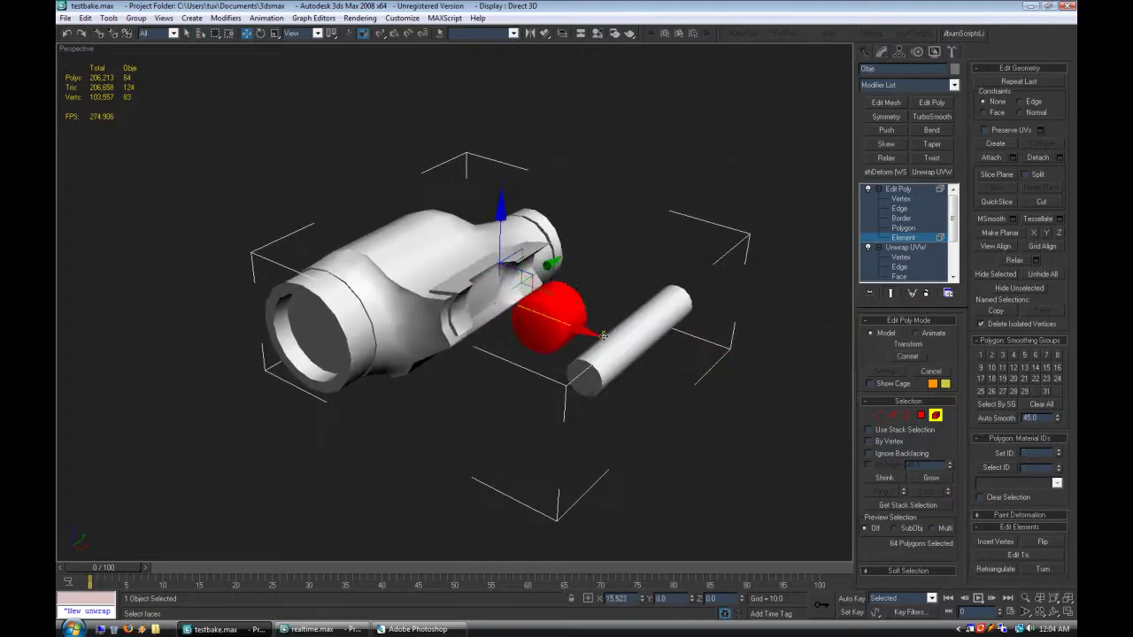
{"action": "left_click", "coordinate": [482, 266]}
{"action": "left_click_drag", "start_coordinate": [482, 266], "coordinate": [484, 62]}
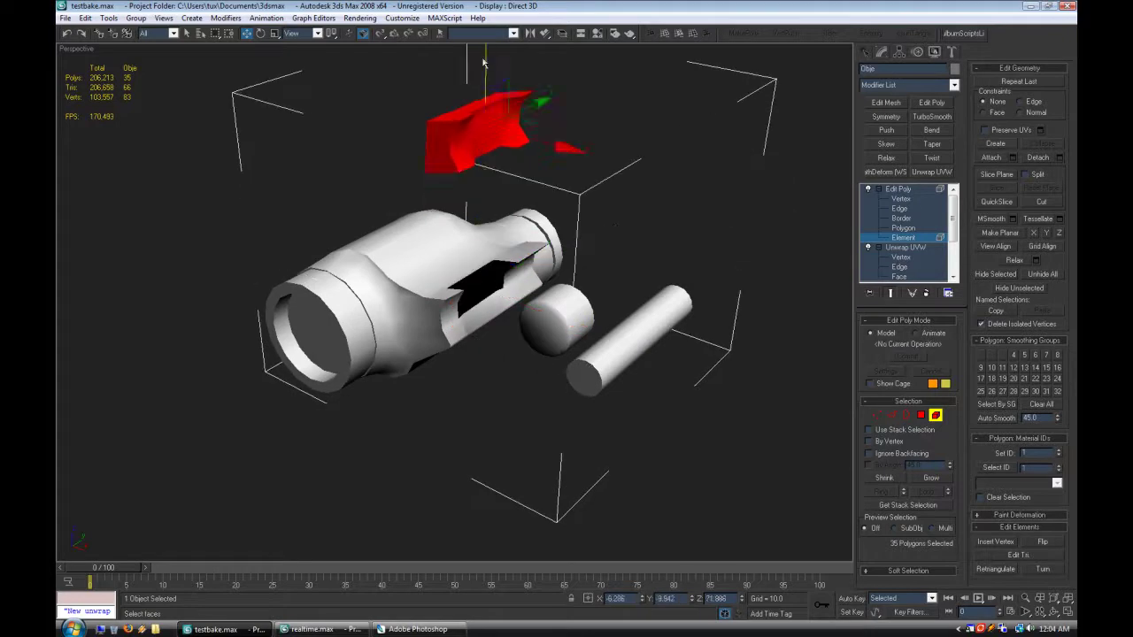
Step: Move the rear eyepiece element backward and the front lens ring element forward along the Y axis, clear of the body
{"action": "left_click", "coordinate": [587, 230]}
{"action": "left_click", "coordinate": [551, 230]}
{"action": "left_click_drag", "start_coordinate": [575, 240], "coordinate": [624, 223]}
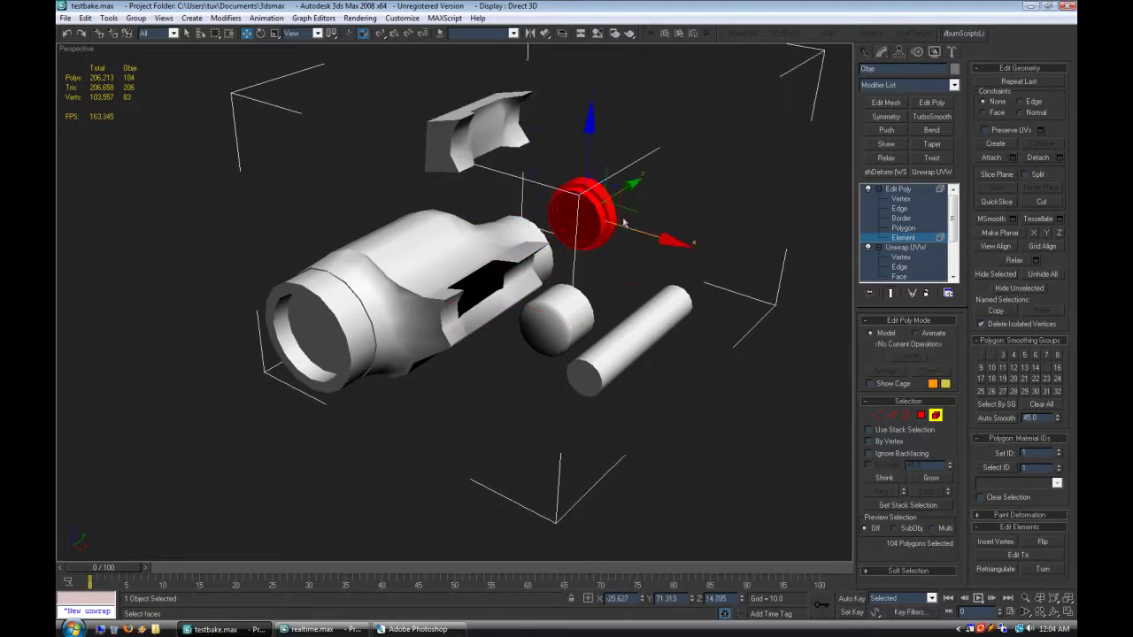
{"action": "left_click", "coordinate": [735, 316]}
{"action": "left_click", "coordinate": [314, 320]}
{"action": "left_click_drag", "start_coordinate": [369, 298], "coordinate": [291, 338]}
{"action": "left_click", "coordinate": [401, 422]}
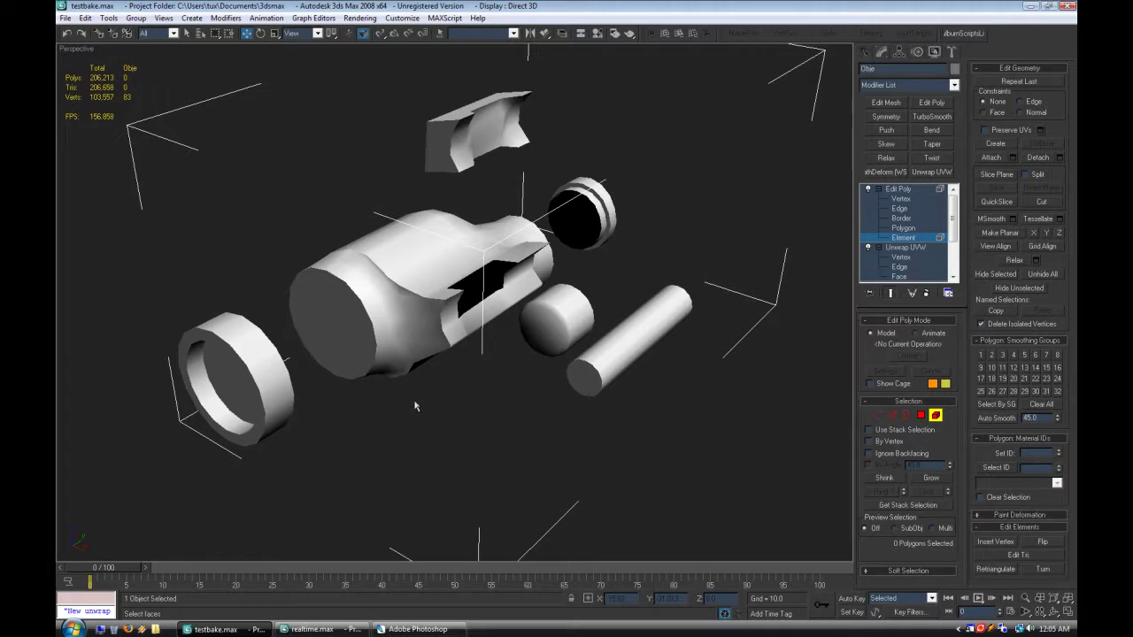
Step: Toggle the low-poly mesh's Edit Poly modifier off and on to compare exploded and assembled states, and unhide all objects
{"action": "left_click", "coordinate": [899, 189]}
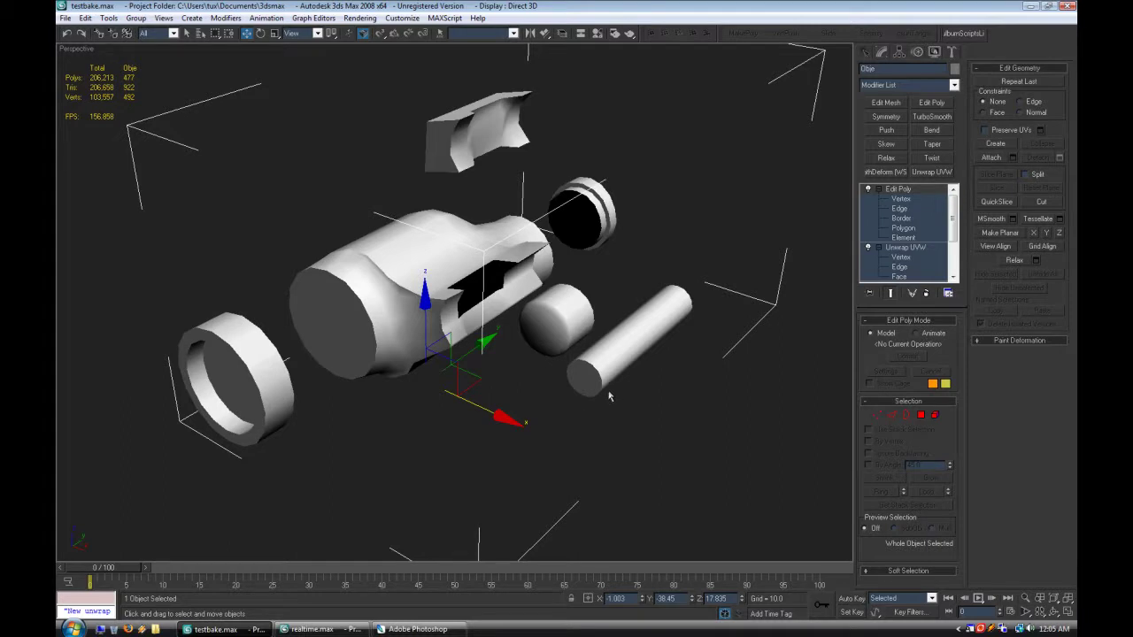
{"action": "left_click", "coordinate": [867, 190]}
{"action": "left_click", "coordinate": [867, 190]}
{"action": "left_click", "coordinate": [733, 387]}
{"action": "right_click", "coordinate": [726, 381]}
{"action": "left_click", "coordinate": [763, 324]}
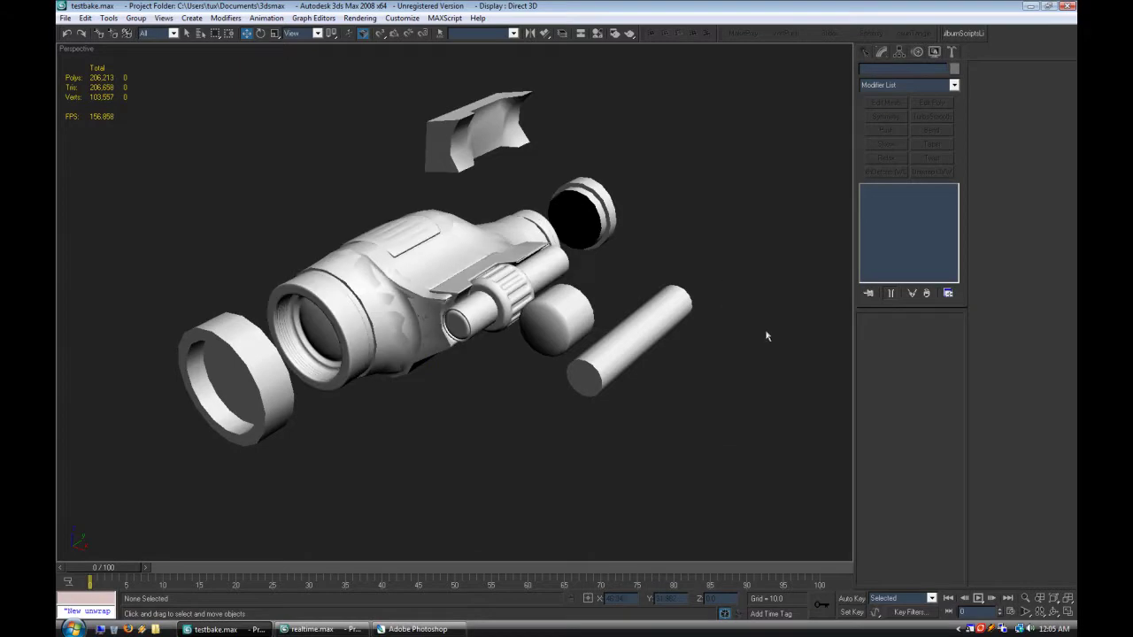
Step: Hide the exploded low-poly mesh so only the high-poly binocular parts remain
{"action": "left_click", "coordinate": [501, 298]}
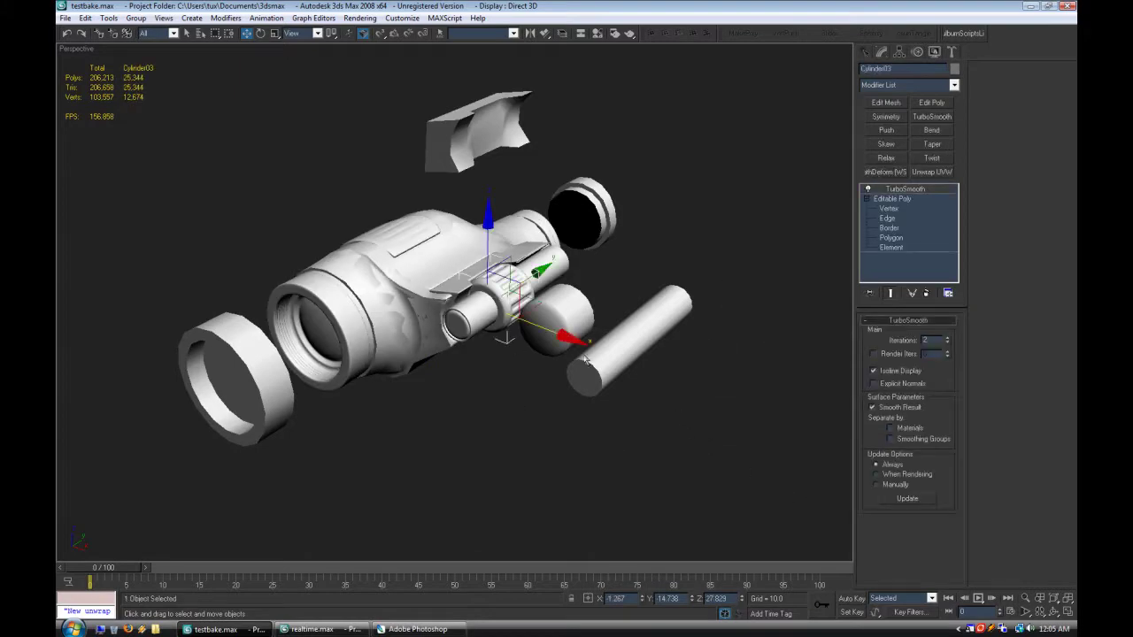
{"action": "left_click", "coordinate": [424, 372]}
{"action": "right_click", "coordinate": [381, 322]}
{"action": "left_click", "coordinate": [407, 288]}
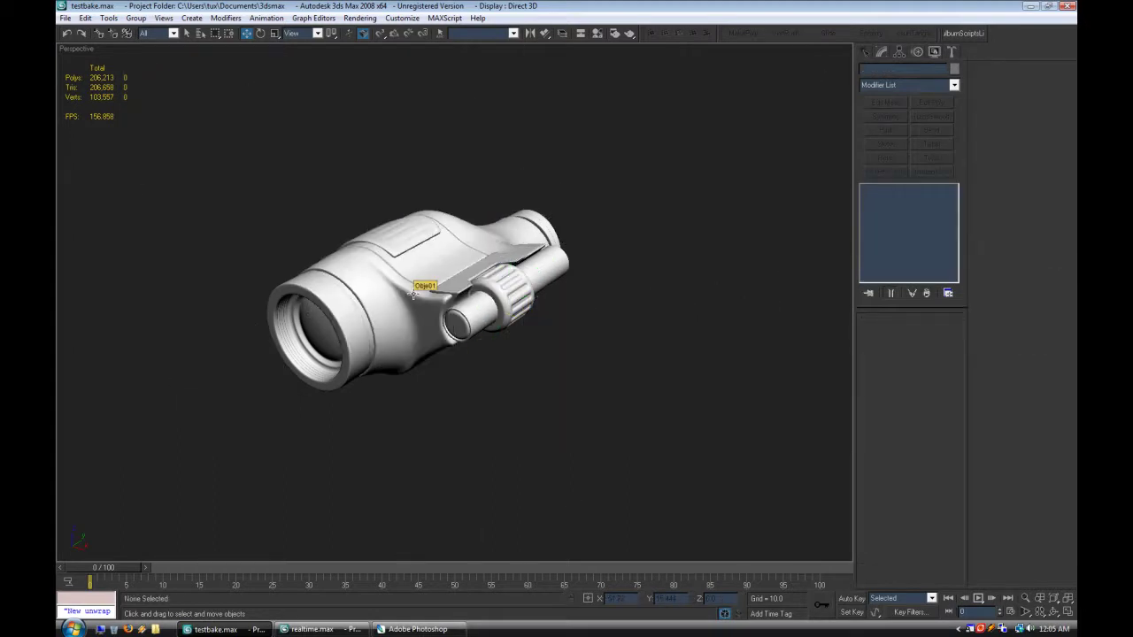
Step: Select all the high-poly parts together, and unhide the low-poly mesh to compare it with the high-poly body
{"action": "left_click_drag", "start_coordinate": [683, 174], "coordinate": [305, 400]}
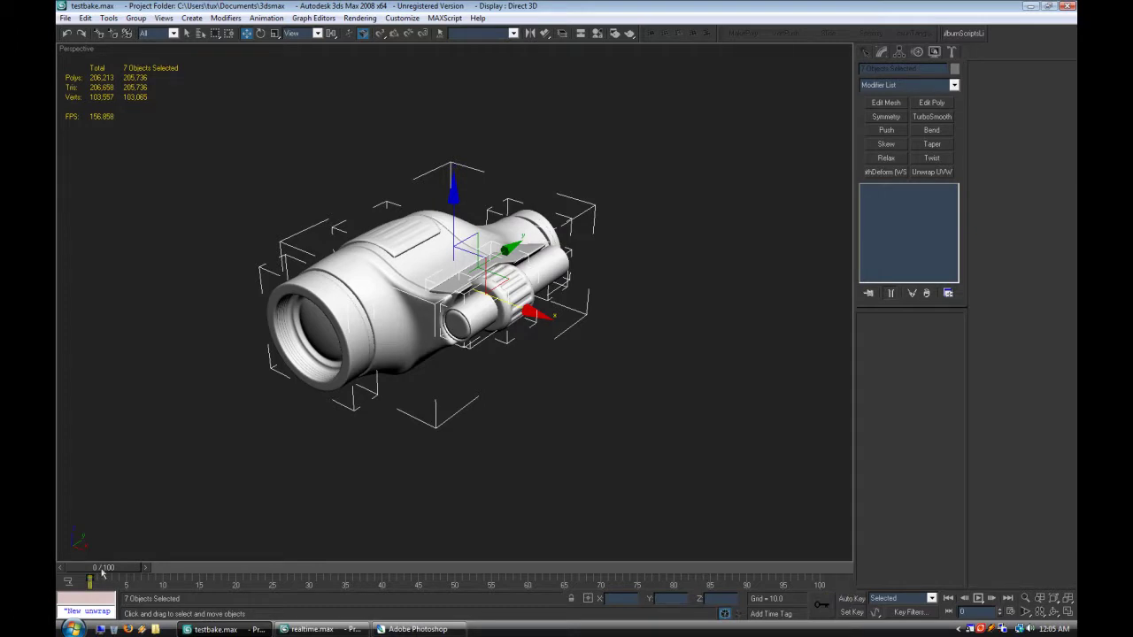
{"action": "right_click", "coordinate": [506, 379]}
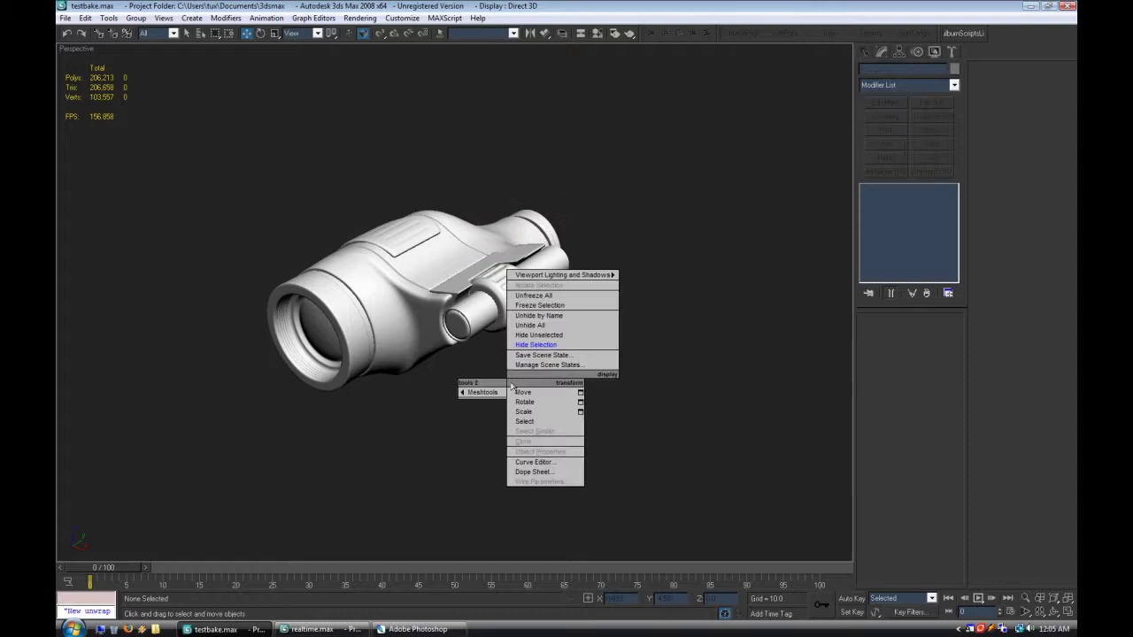
{"action": "left_click", "coordinate": [544, 342]}
{"action": "left_click", "coordinate": [425, 299]}
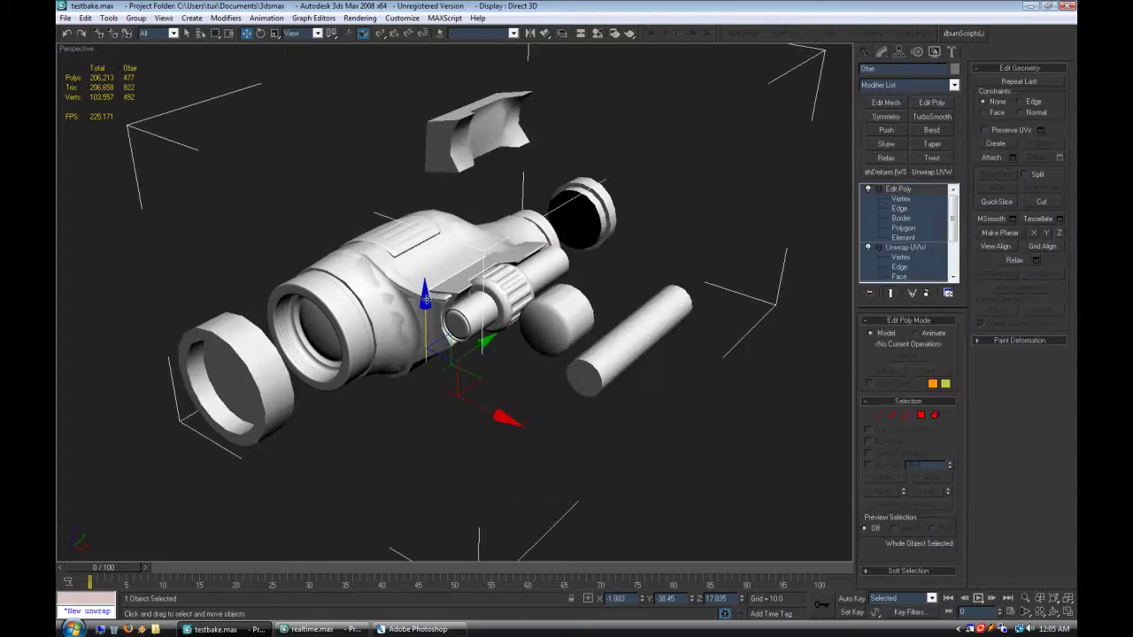
{"action": "left_click", "coordinate": [374, 326]}
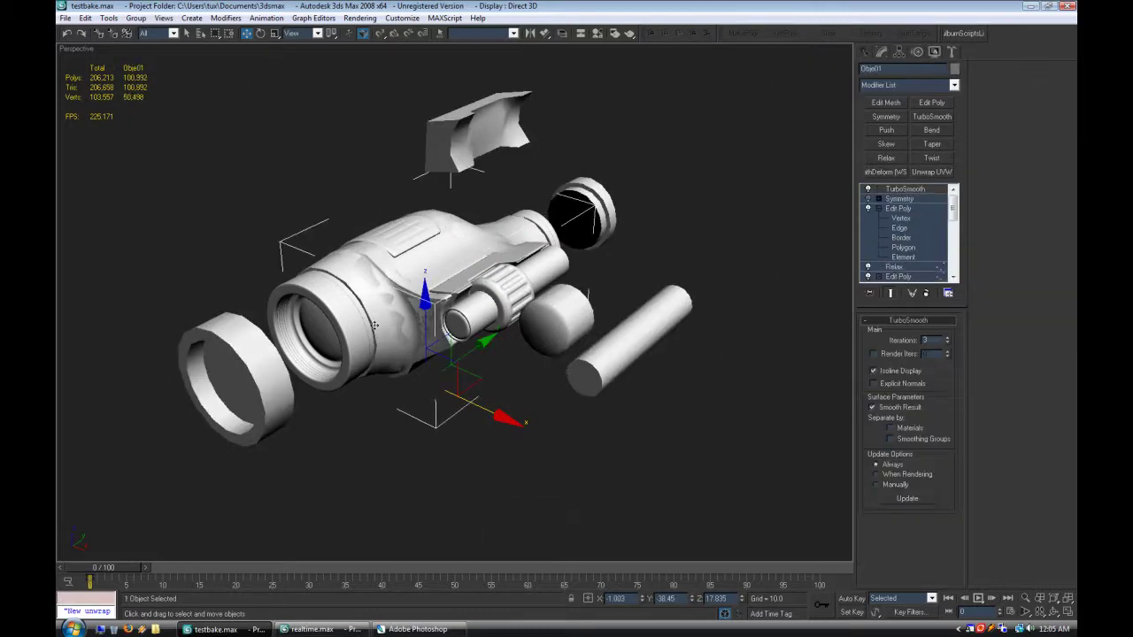
{"action": "left_click", "coordinate": [510, 468]}
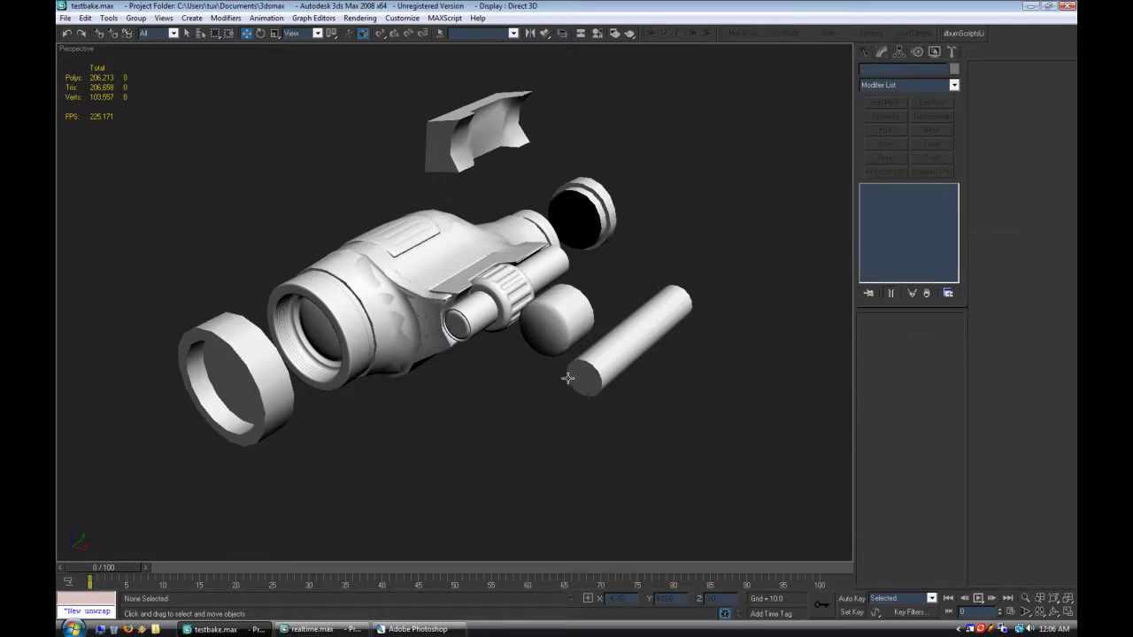
Step: Turn on Auto Key and, at frame 1, move the high-poly ribbed knob along X onto the exploded low-poly knob
{"action": "scroll", "coordinate": [571, 363], "scroll_direction": "up", "scroll_amount": 3}
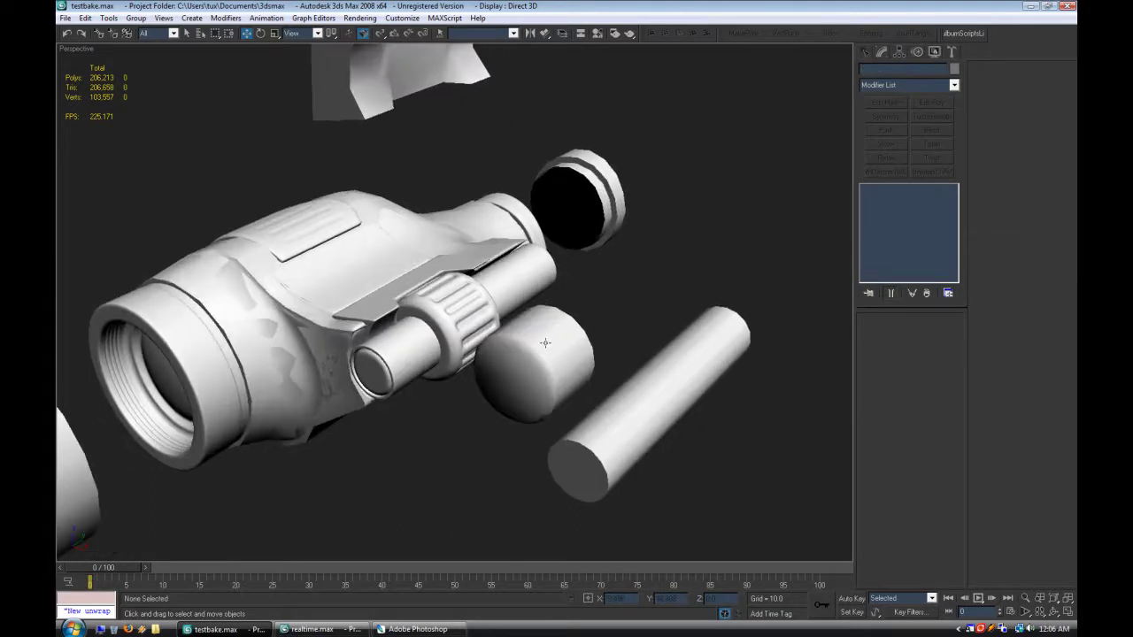
{"action": "left_click", "coordinate": [447, 319]}
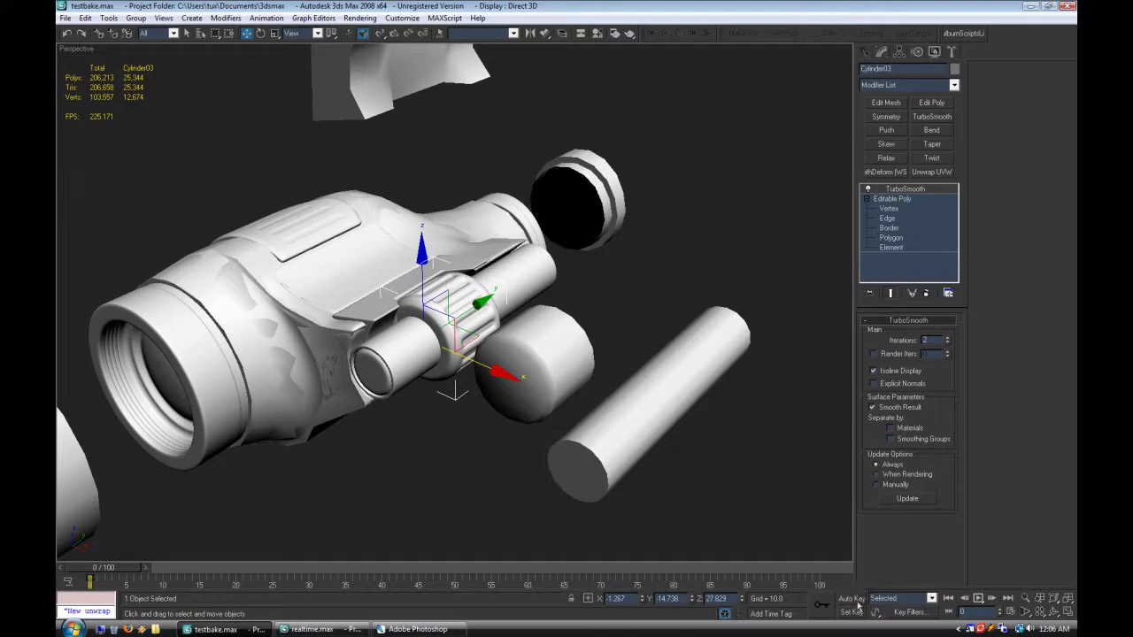
{"action": "left_click", "coordinate": [852, 599]}
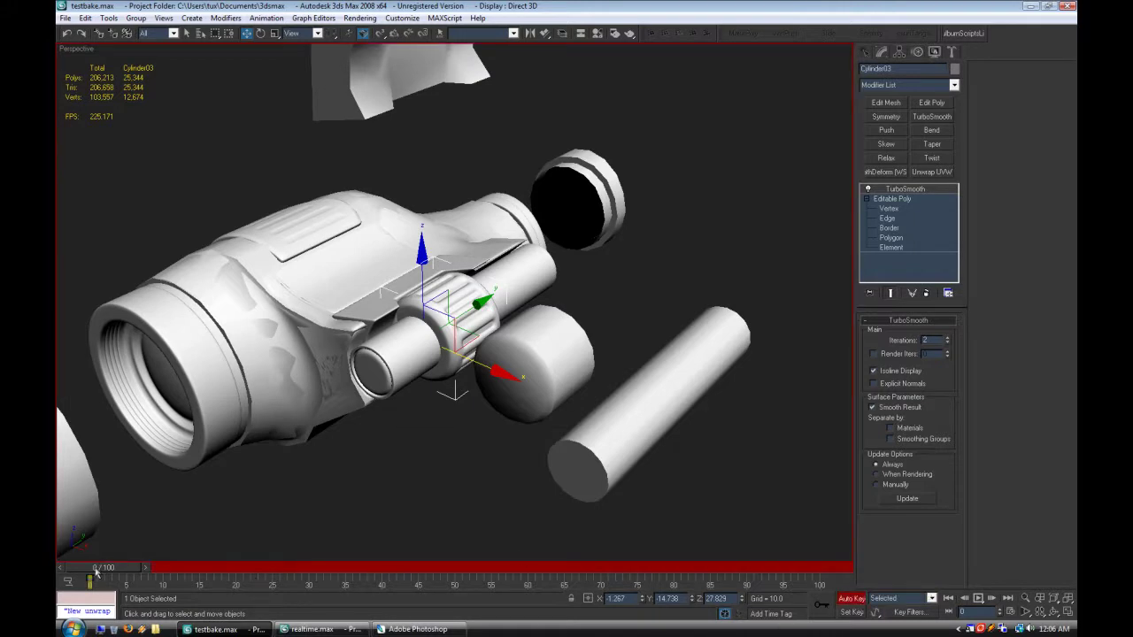
{"action": "left_click_drag", "start_coordinate": [97, 574], "coordinate": [99, 573]}
{"action": "middle_click_drag", "start_coordinate": [416, 381], "coordinate": [463, 404], "text": "alt"}
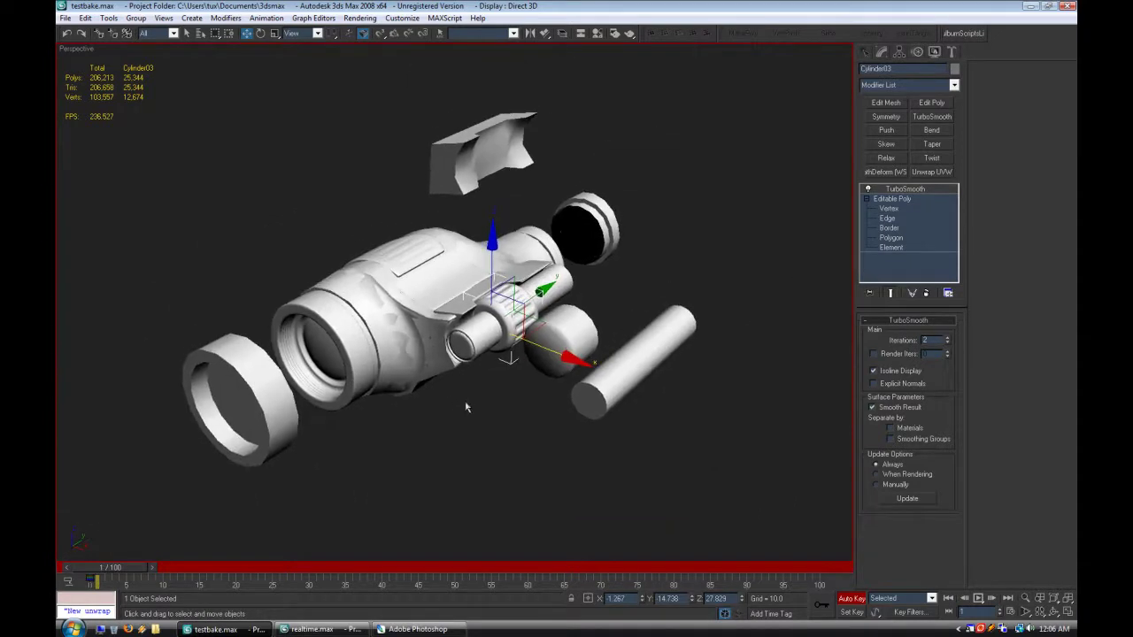
{"action": "scroll", "coordinate": [531, 362], "scroll_direction": "up", "scroll_amount": 3}
{"action": "left_click_drag", "start_coordinate": [508, 393], "coordinate": [602, 426]}
{"action": "left_click", "coordinate": [478, 489]}
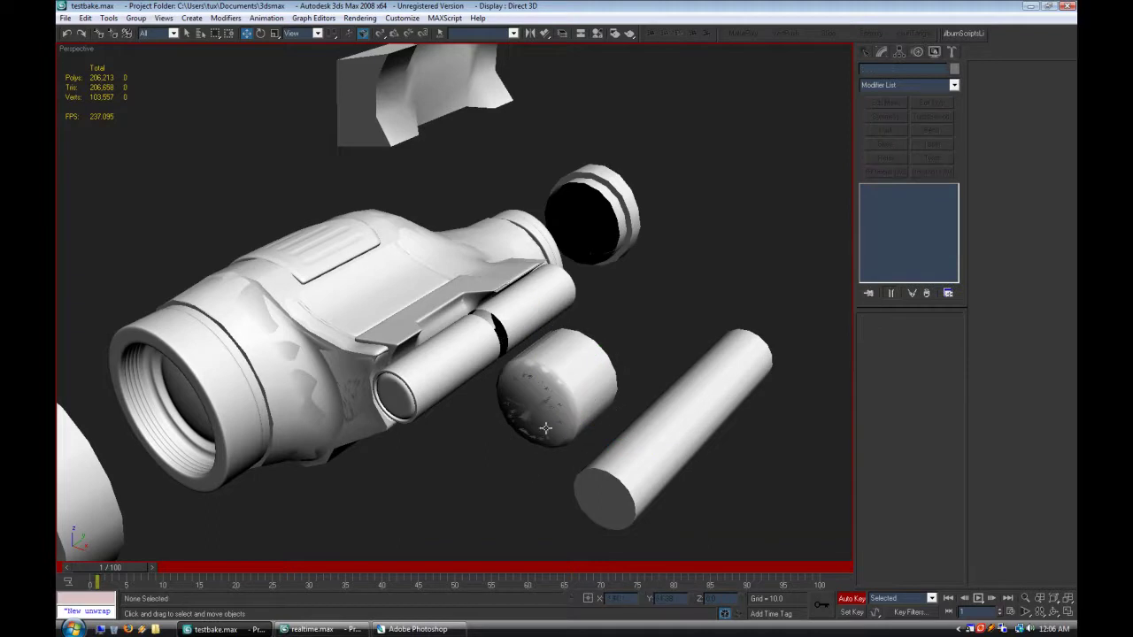
Step: At frame 1, move the high-poly hinge rod along X onto the exploded low-poly rod
{"action": "left_click", "coordinate": [431, 376]}
{"action": "left_click_drag", "start_coordinate": [430, 377], "coordinate": [676, 472]}
{"action": "left_click", "coordinate": [721, 505]}
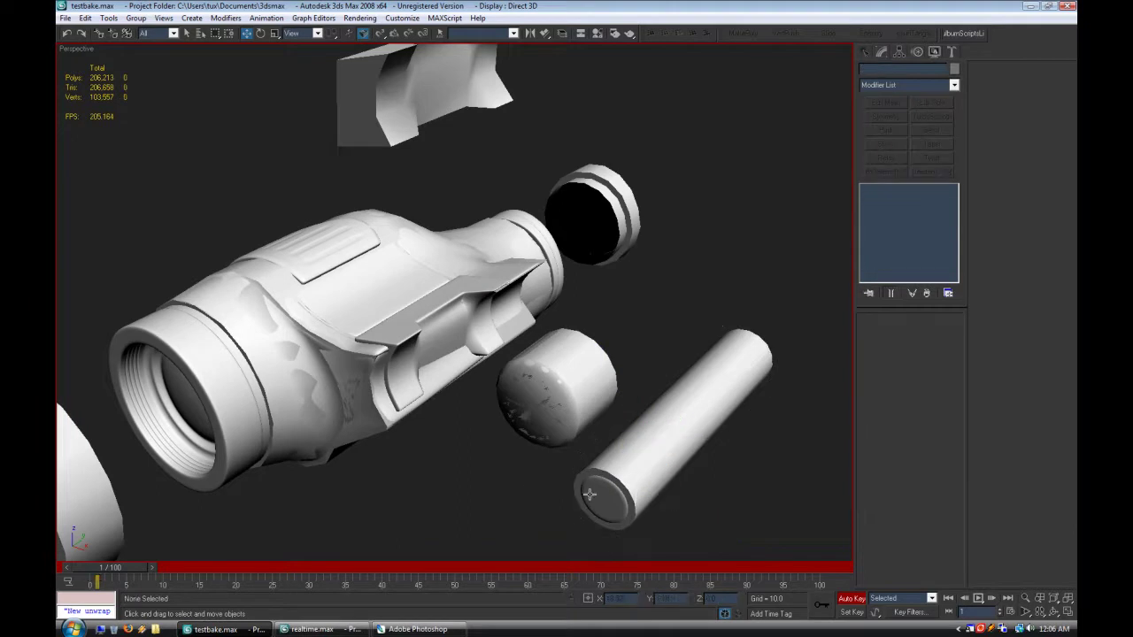
Step: Move the high-poly eyepiece along Y at frame 1 and fine-tune its alignment with the exploded low-poly eyepiece
{"action": "middle_click_drag", "start_coordinate": [428, 432], "coordinate": [411, 520], "text": "alt"}
{"action": "left_click", "coordinate": [513, 297]}
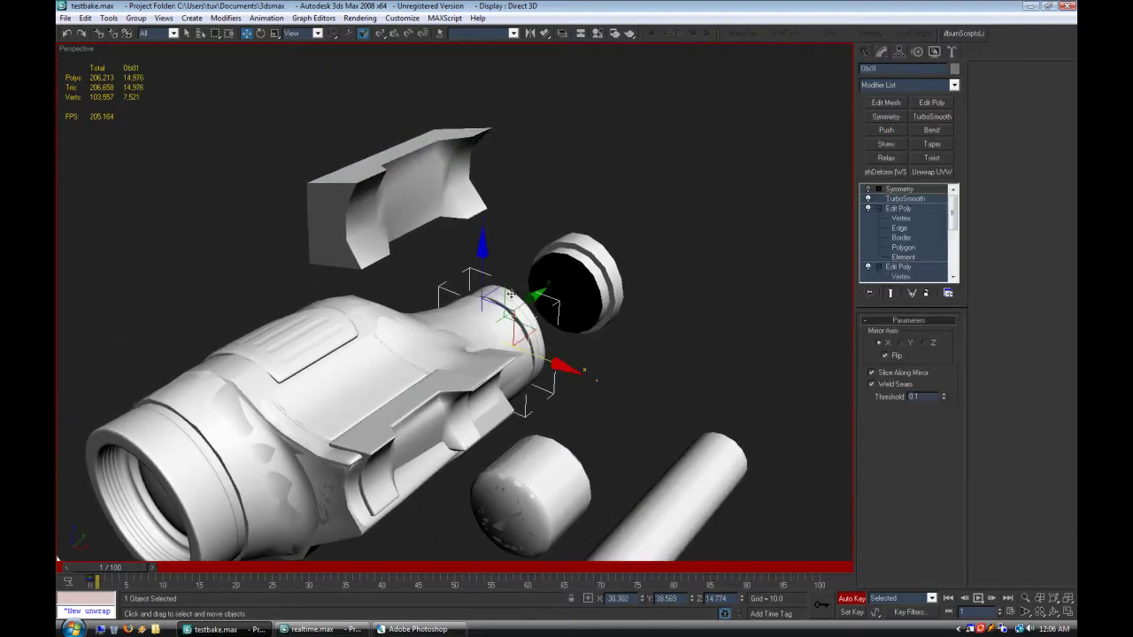
{"action": "left_click_drag", "start_coordinate": [540, 303], "coordinate": [621, 249]}
{"action": "middle_click_drag", "start_coordinate": [620, 249], "coordinate": [585, 293], "text": "alt"}
{"action": "left_click_drag", "start_coordinate": [701, 396], "coordinate": [694, 397]}
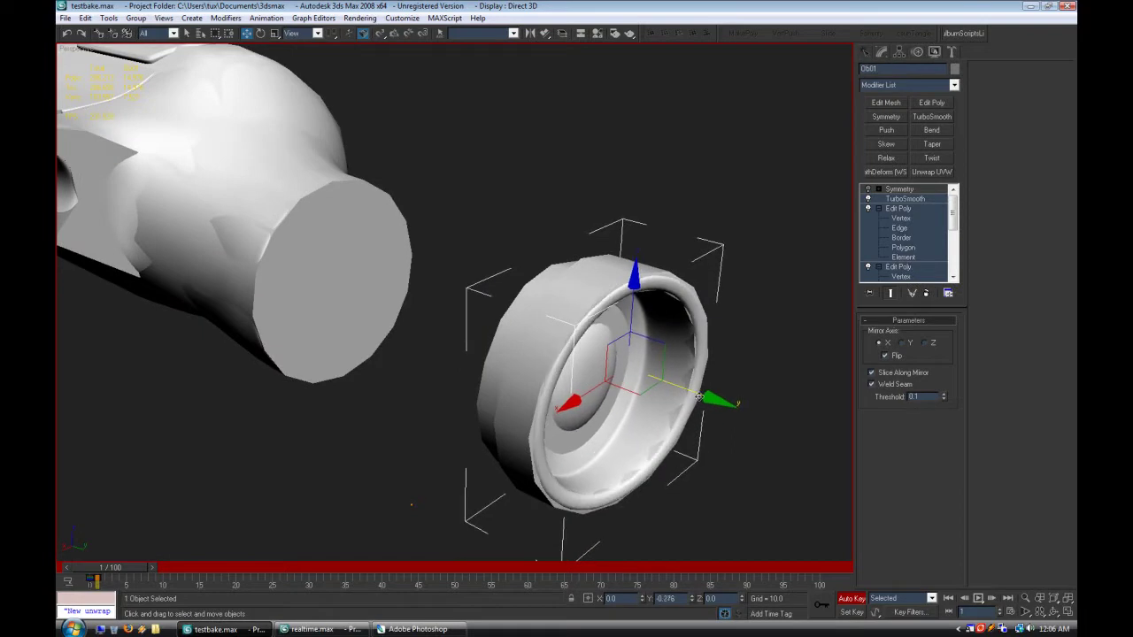
{"action": "left_click", "coordinate": [703, 519]}
Step: Move the high-poly hinge bracket up about 43 units along Z at frame 1 onto the exploded low-poly bracket
{"action": "scroll", "coordinate": [415, 460], "scroll_direction": "down", "scroll_amount": 3}
{"action": "middle_click_drag", "start_coordinate": [415, 460], "coordinate": [659, 532], "text": "alt"}
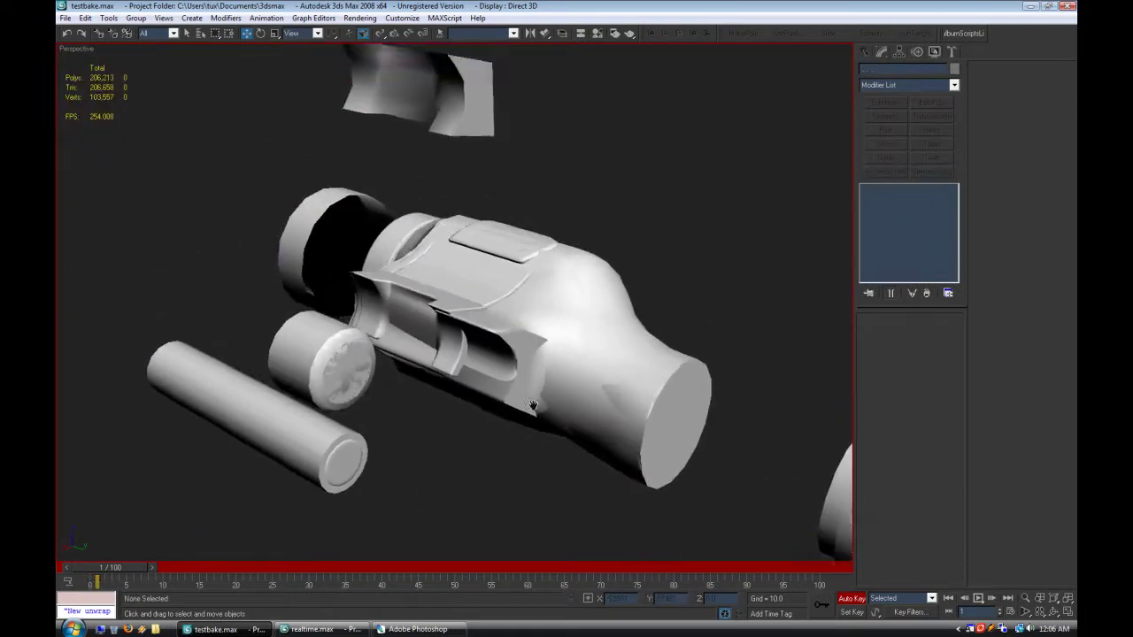
{"action": "scroll", "coordinate": [656, 456], "scroll_direction": "up", "scroll_amount": 3}
{"action": "left_click", "coordinate": [482, 323]}
{"action": "middle_click_drag", "start_coordinate": [483, 323], "coordinate": [474, 311], "text": "alt"}
{"action": "left_click_drag", "start_coordinate": [474, 310], "coordinate": [420, 71]}
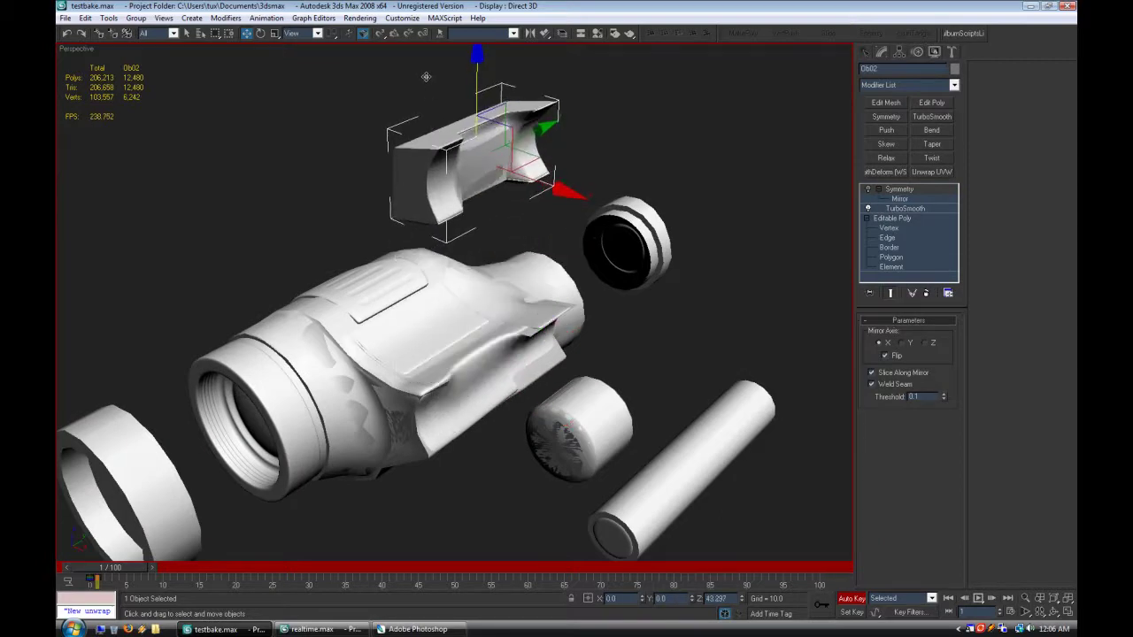
{"action": "left_click", "coordinate": [421, 70]}
Step: Move the high-poly front lens ring about 28 units along negative Y at frame 1 and fine-tune its fit to the low-poly ring
{"action": "scroll", "coordinate": [510, 337], "scroll_direction": "down", "scroll_amount": 5}
{"action": "scroll", "coordinate": [509, 337], "scroll_direction": "up", "scroll_amount": 4}
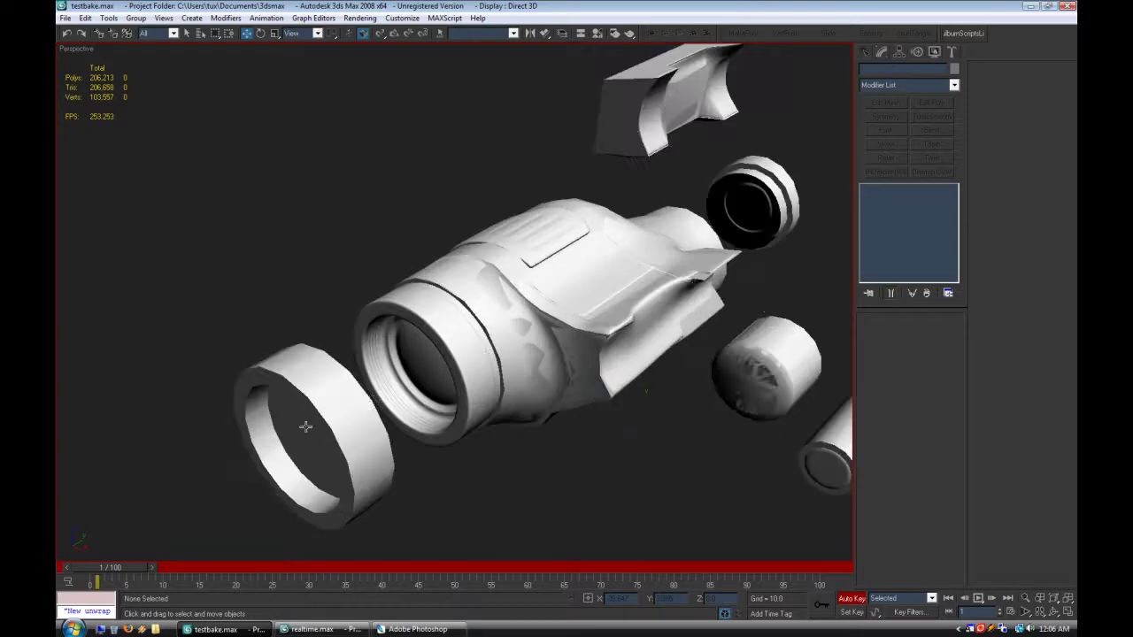
{"action": "left_click", "coordinate": [441, 338]}
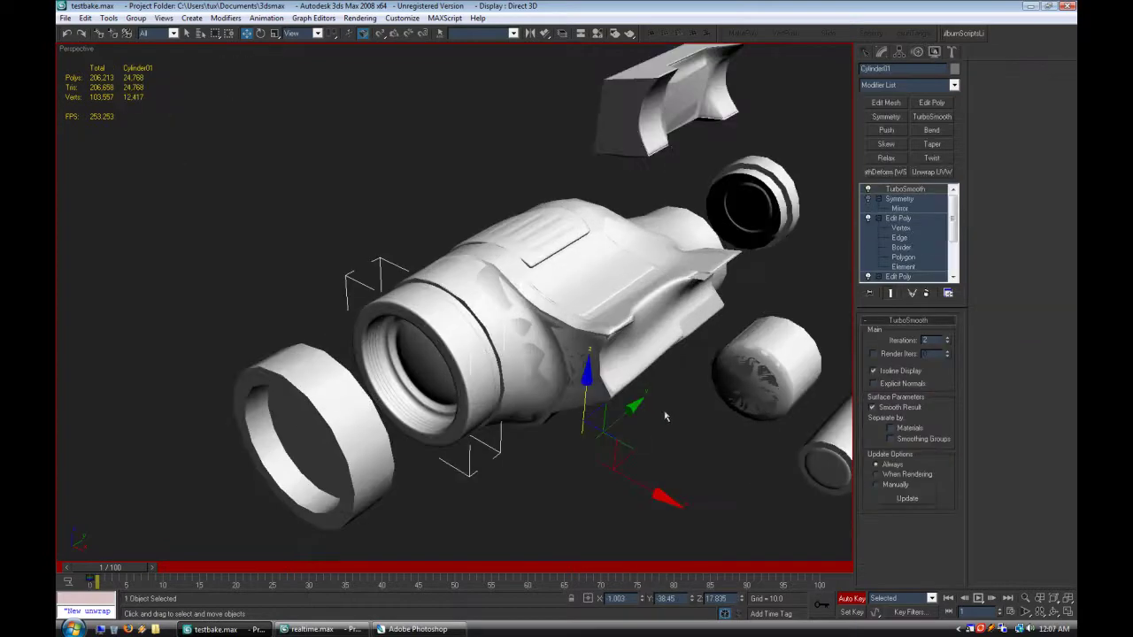
{"action": "left_click_drag", "start_coordinate": [620, 416], "coordinate": [514, 503]}
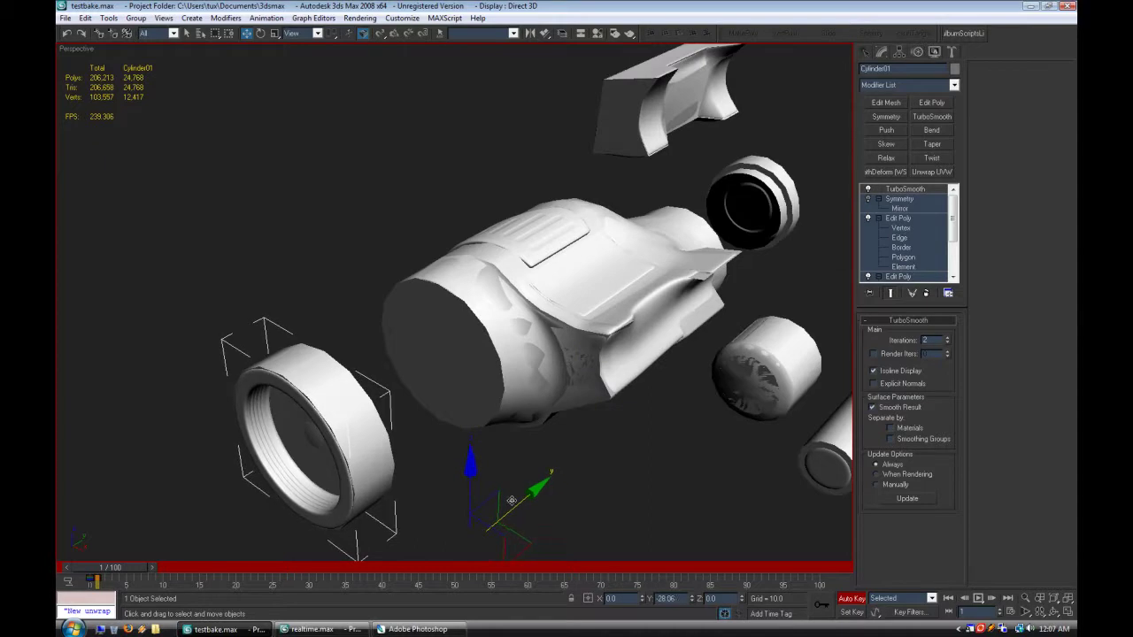
{"action": "left_click", "coordinate": [586, 497]}
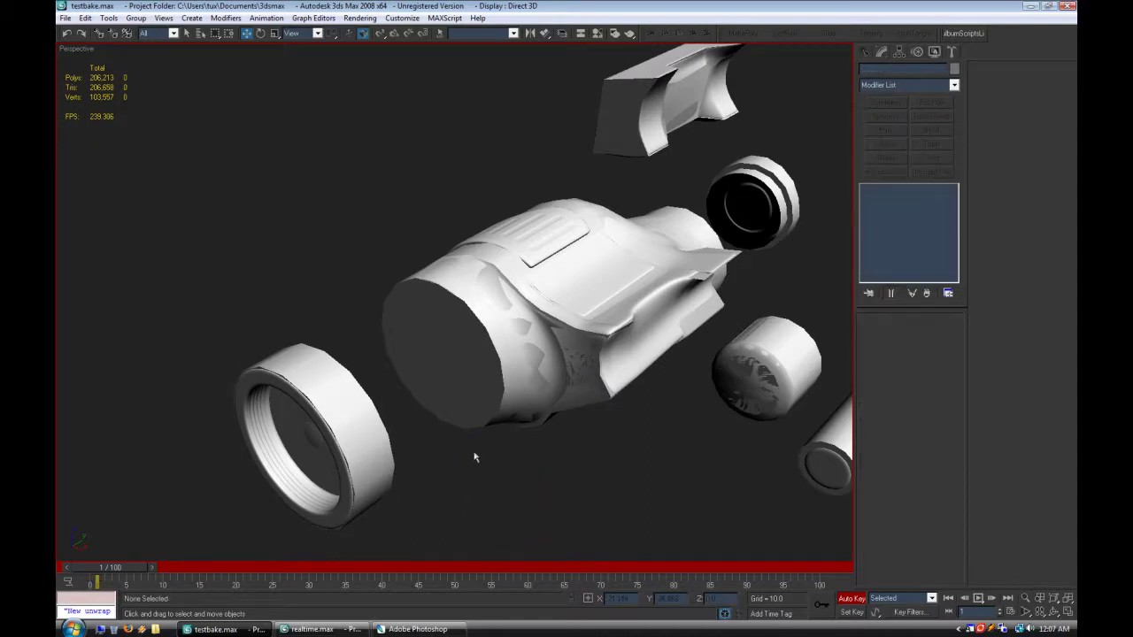
{"action": "left_click", "coordinate": [317, 409]}
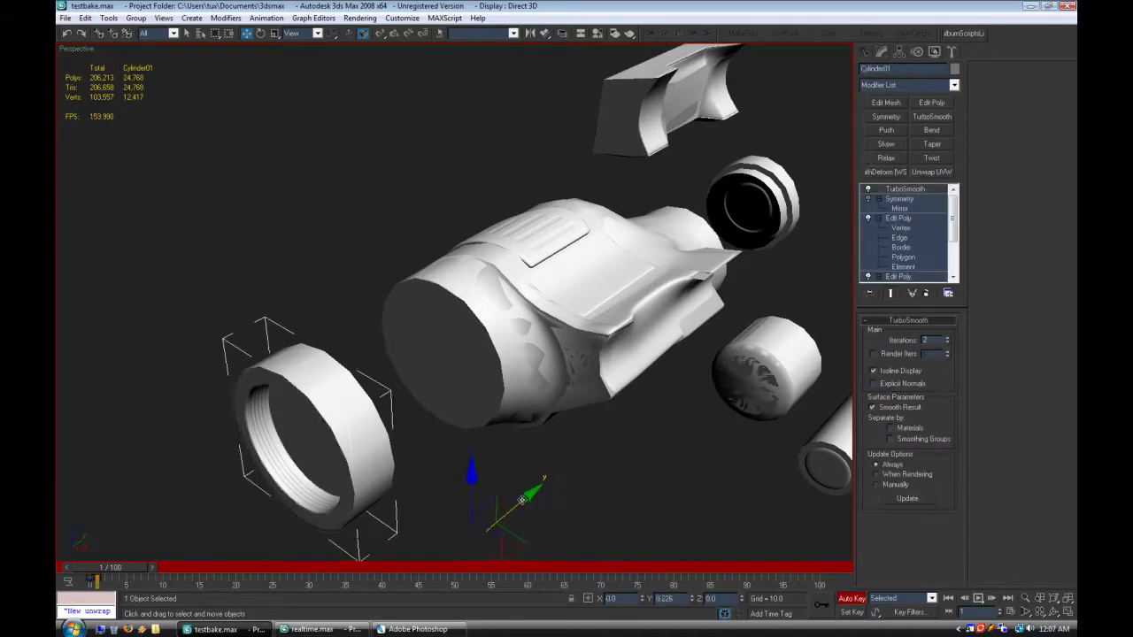
{"action": "left_click", "coordinate": [425, 489]}
{"action": "scroll", "coordinate": [364, 479], "scroll_direction": "down", "scroll_amount": 3}
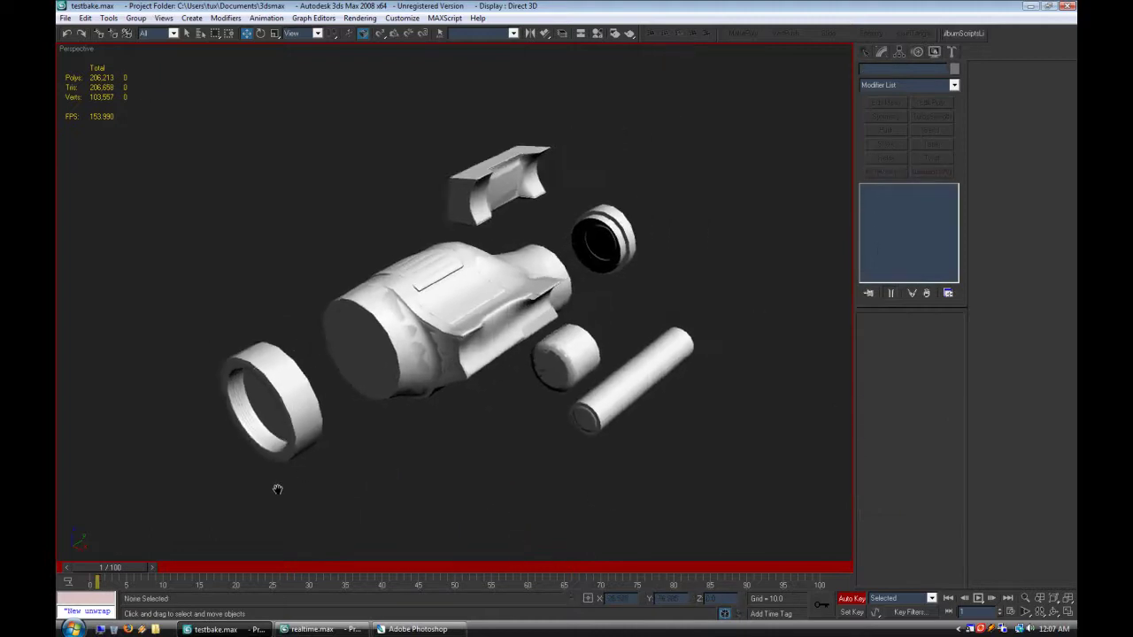
Step: Inspect the exploded parts from the front, and return the animation to frame 0
{"action": "middle_click_drag", "start_coordinate": [278, 487], "coordinate": [473, 476], "text": "alt"}
{"action": "middle_click_drag", "start_coordinate": [646, 396], "coordinate": [532, 415], "text": "alt"}
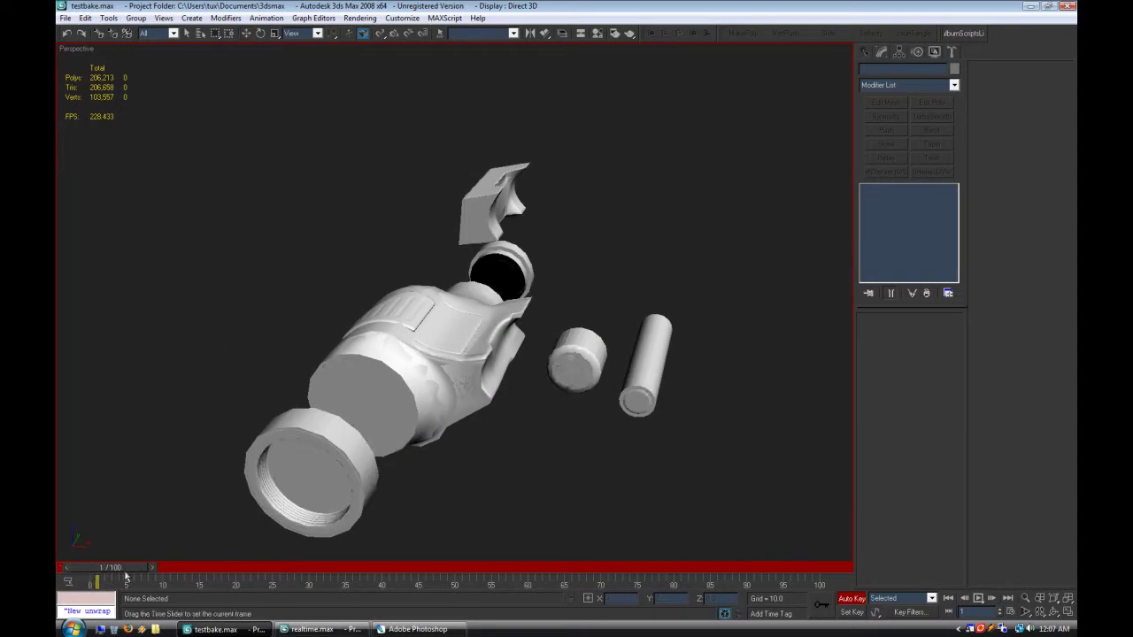
{"action": "left_click_drag", "start_coordinate": [124, 577], "coordinate": [120, 584]}
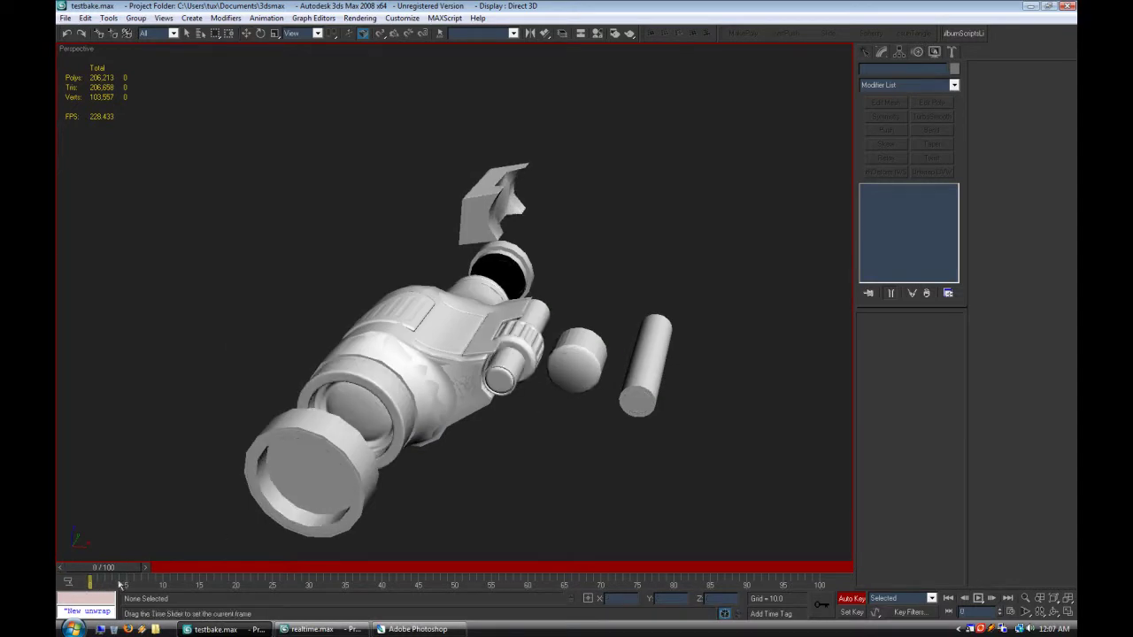
Step: Toggle the low-poly mesh's Edit Poly modifier off and on at vertex level to compare its states, and clear the vertex selection
{"action": "key", "text": "w"}
{"action": "left_click", "coordinate": [436, 338]}
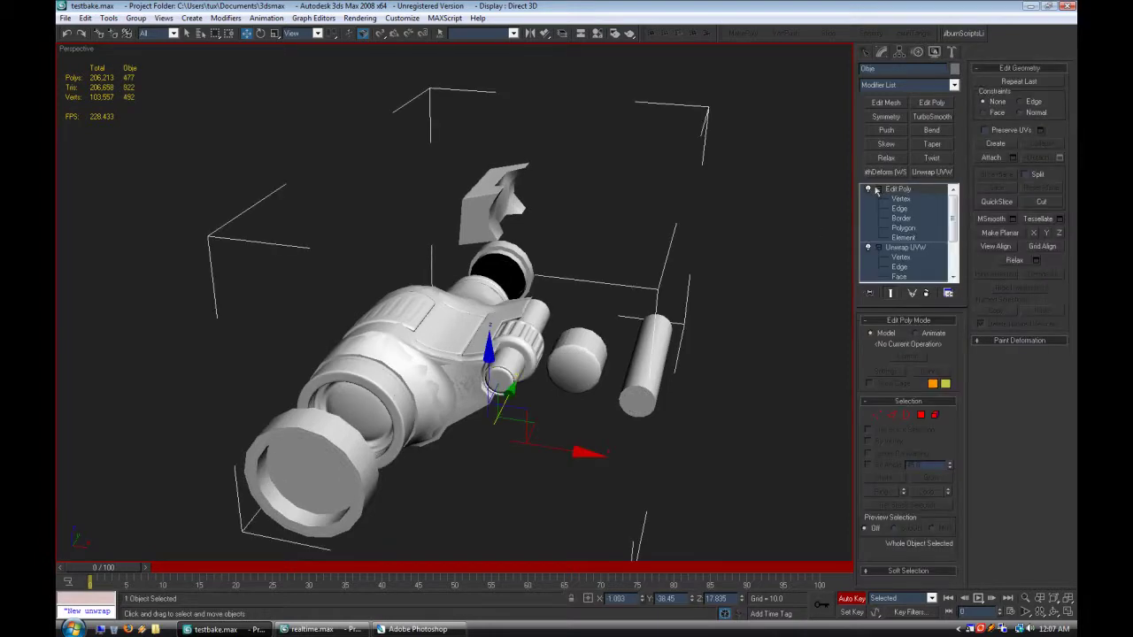
{"action": "key", "text": "1"}
{"action": "left_click", "coordinate": [869, 189]}
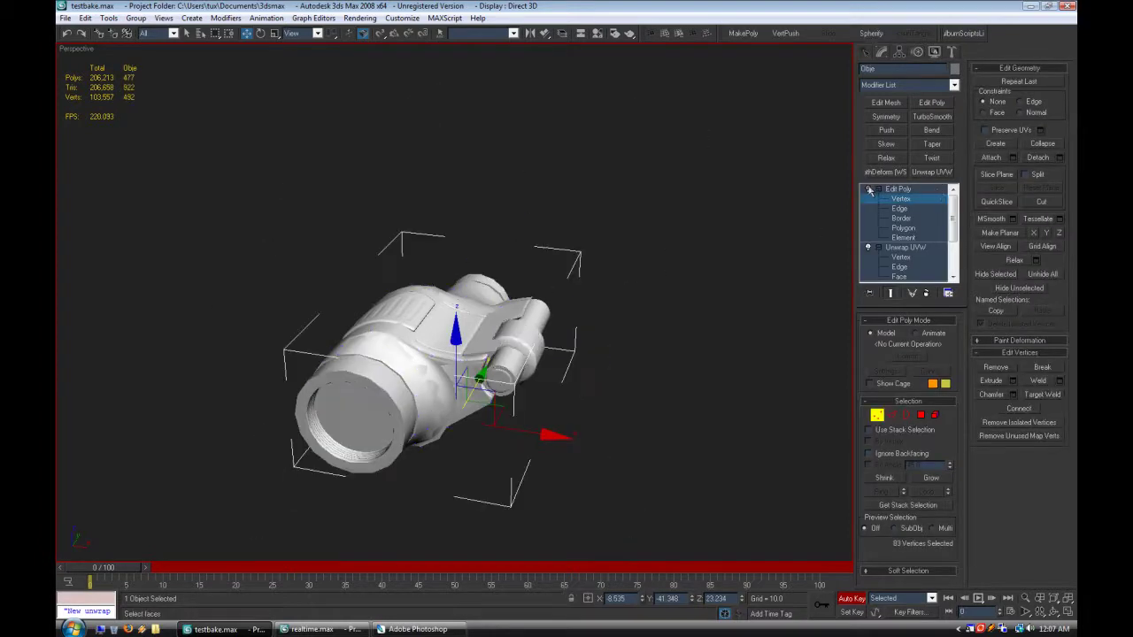
{"action": "left_click", "coordinate": [869, 188]}
{"action": "left_click", "coordinate": [869, 189]}
{"action": "left_click", "coordinate": [869, 189]}
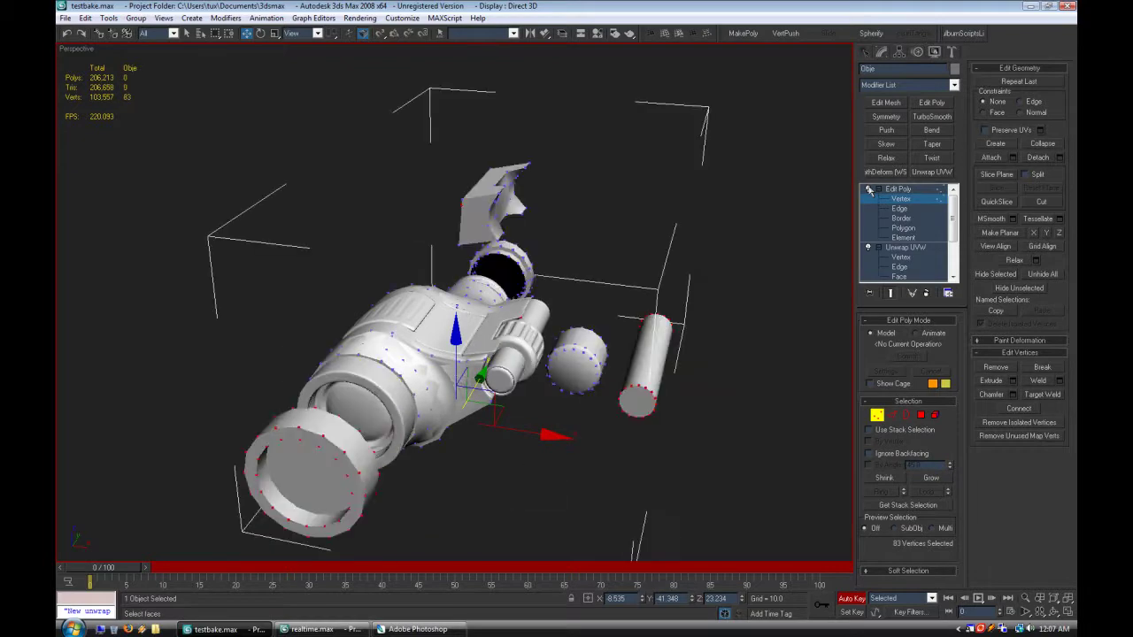
{"action": "left_click", "coordinate": [187, 467]}
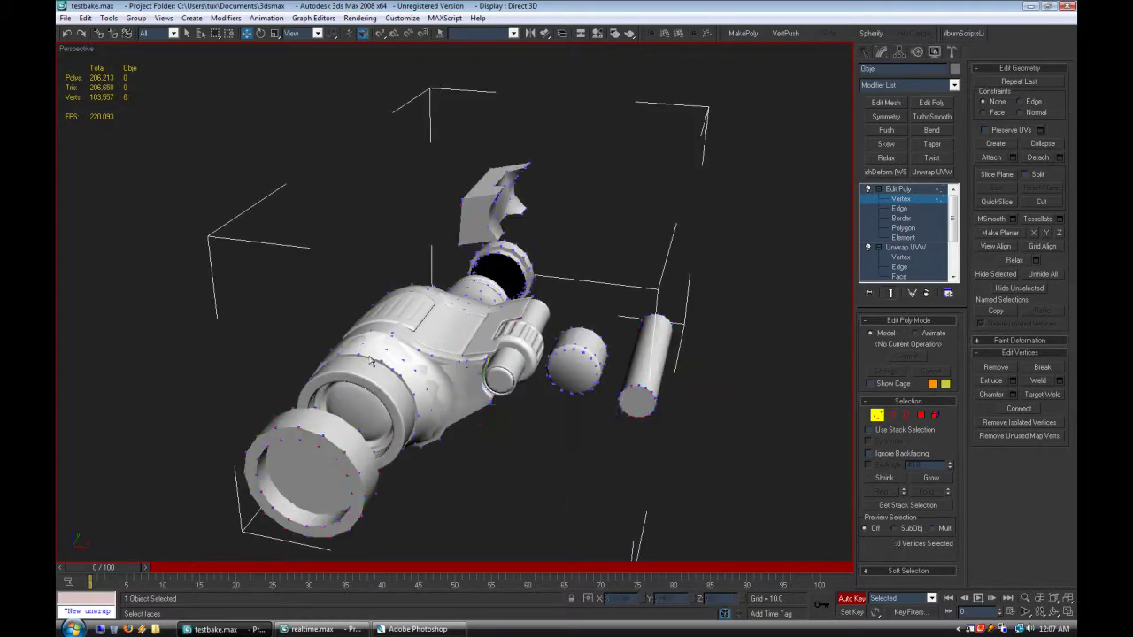
Step: Go to frame 1 to show the exploded parts, exit vertex level and deselect the low-poly mesh
{"action": "left_click_drag", "start_coordinate": [108, 573], "coordinate": [115, 576]}
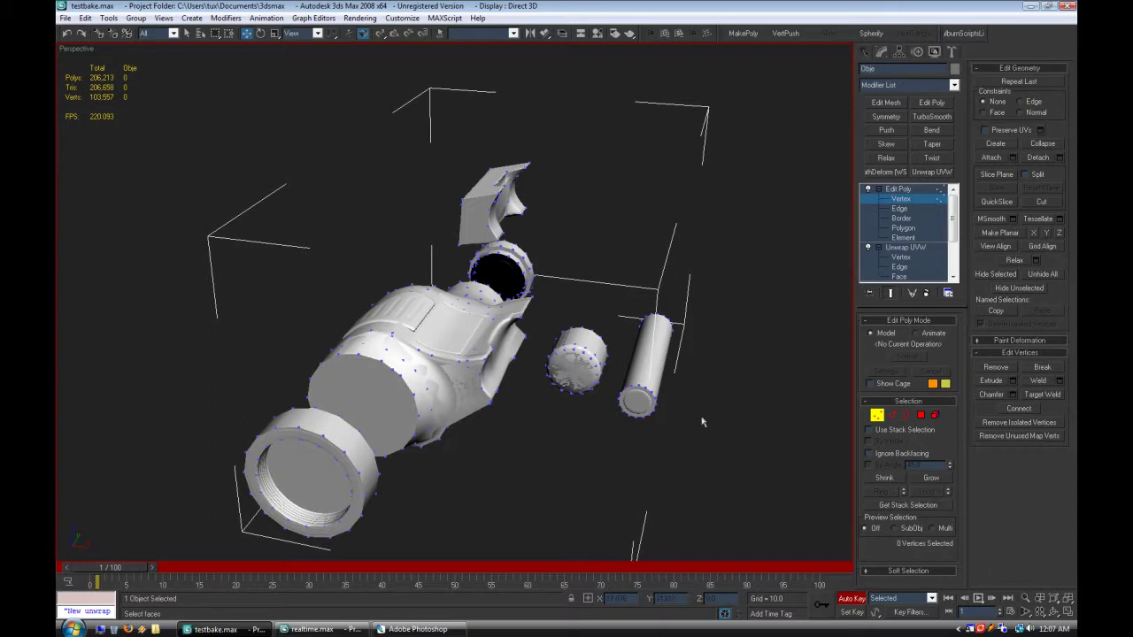
{"action": "left_click", "coordinate": [924, 190]}
{"action": "left_click", "coordinate": [749, 404]}
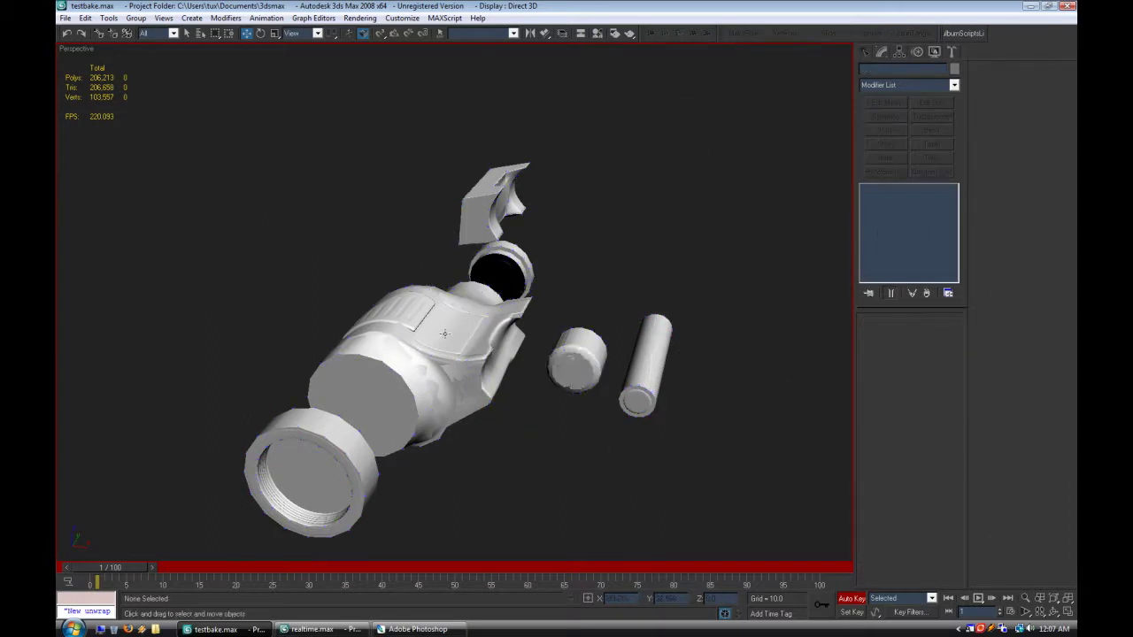
{"action": "middle_click_drag", "start_coordinate": [646, 379], "coordinate": [600, 377], "text": "alt"}
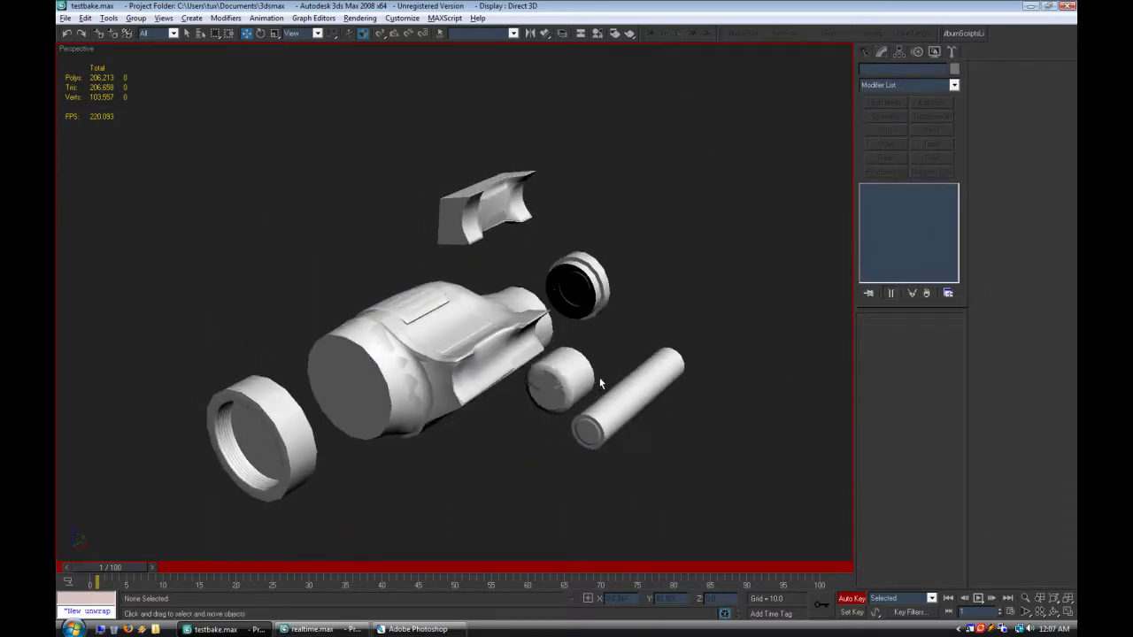
Step: Select the exploded low-poly mesh and add a Projection modifier above its Edit Poly modifier
{"action": "left_click", "coordinate": [429, 361]}
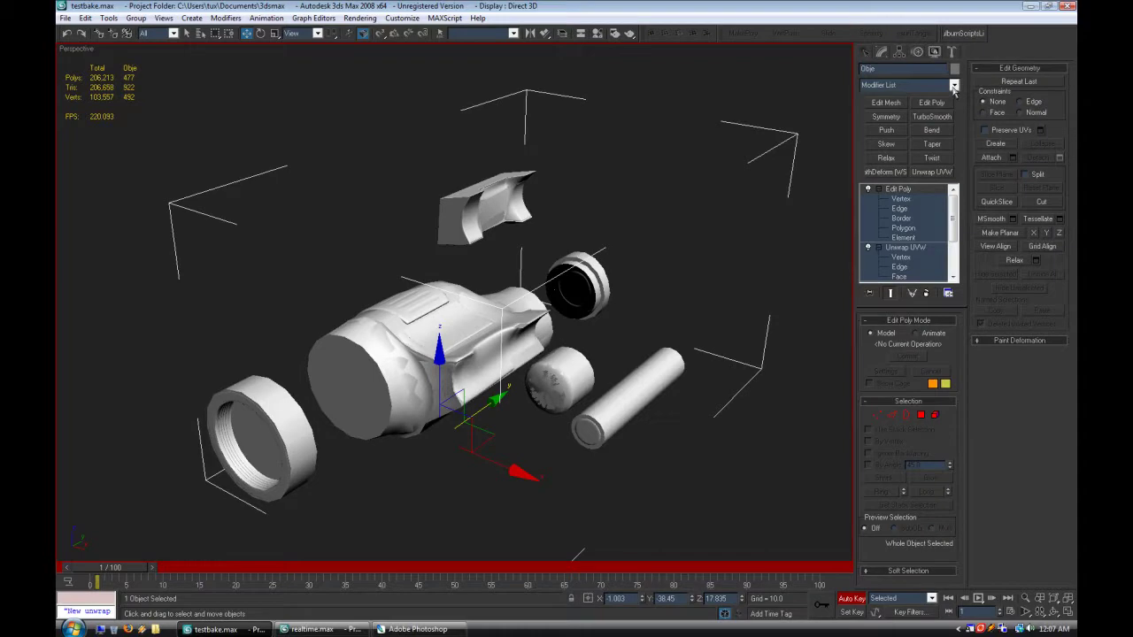
{"action": "left_click", "coordinate": [954, 86]}
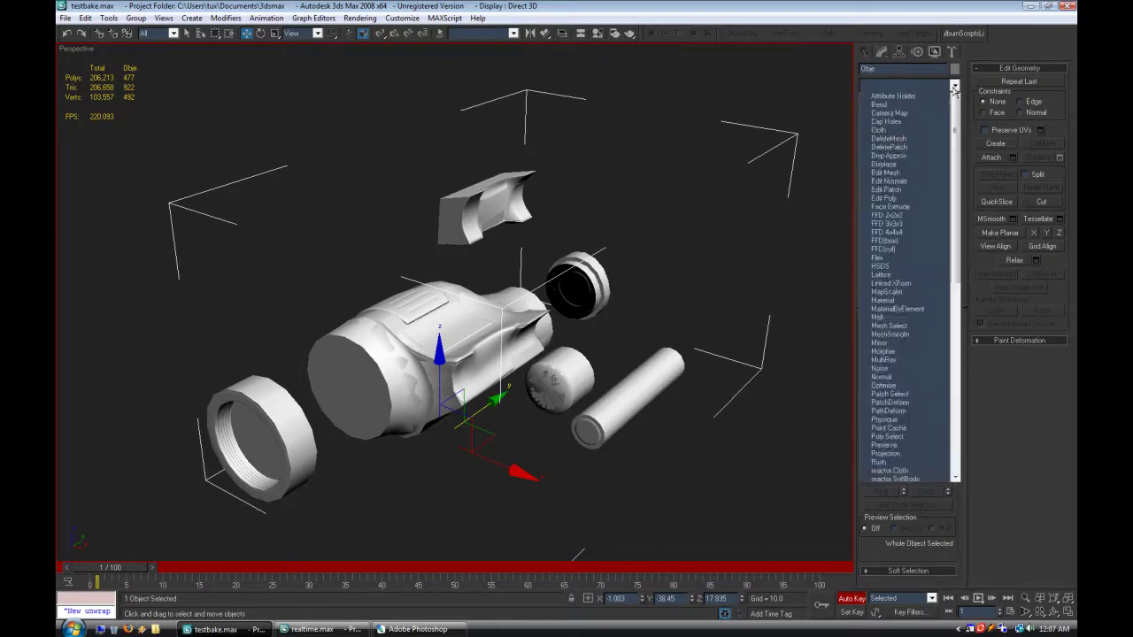
{"action": "scroll", "coordinate": [892, 332], "scroll_direction": "down", "scroll_amount": 10}
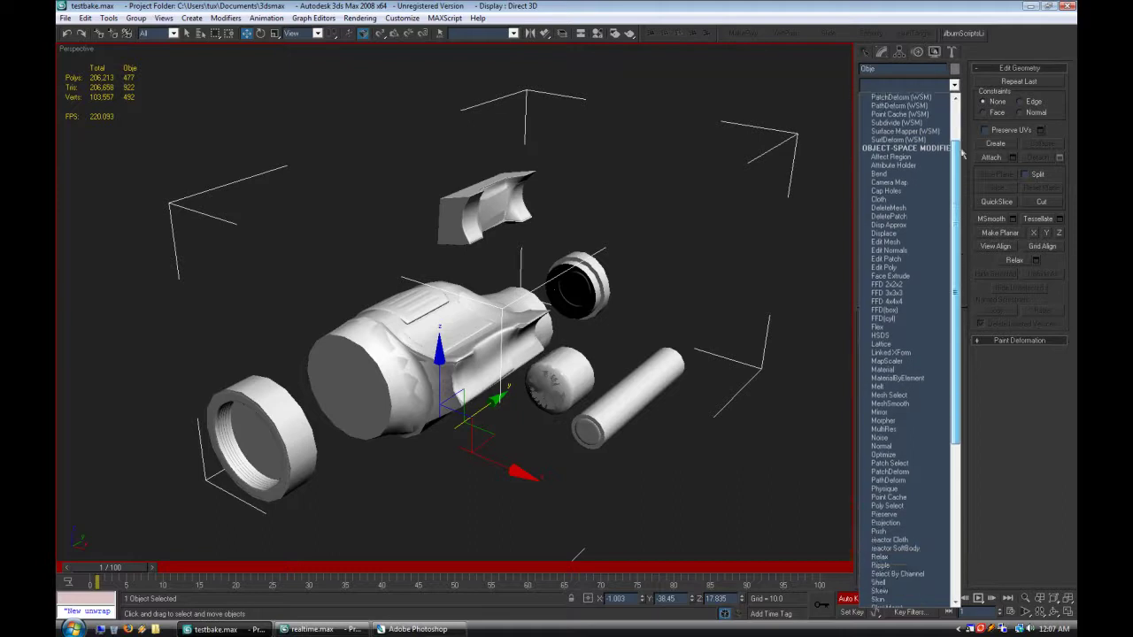
{"action": "left_click", "coordinate": [886, 328]}
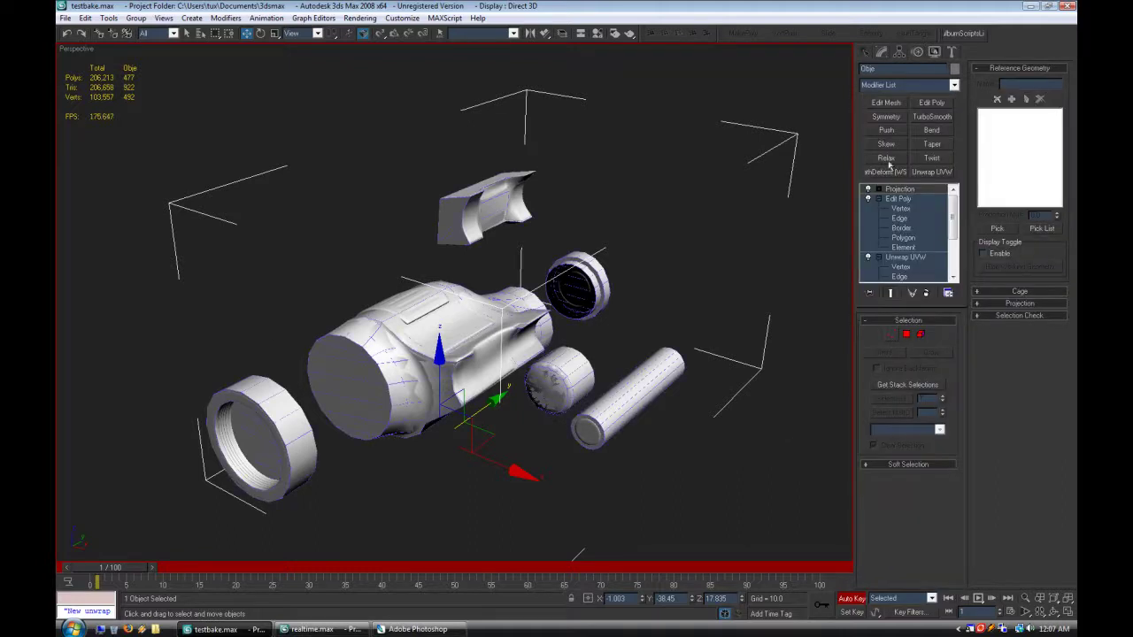
Step: Enter the Projection modifier's Cage level and turn on the shaded cage display
{"action": "left_click", "coordinate": [879, 189]}
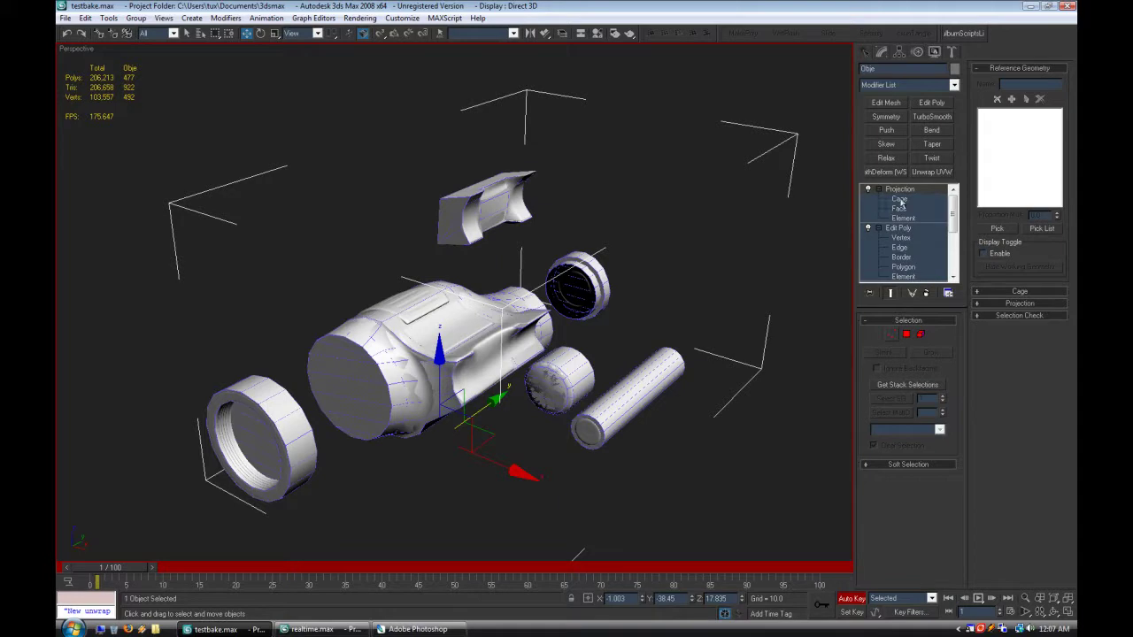
{"action": "left_click", "coordinate": [899, 200]}
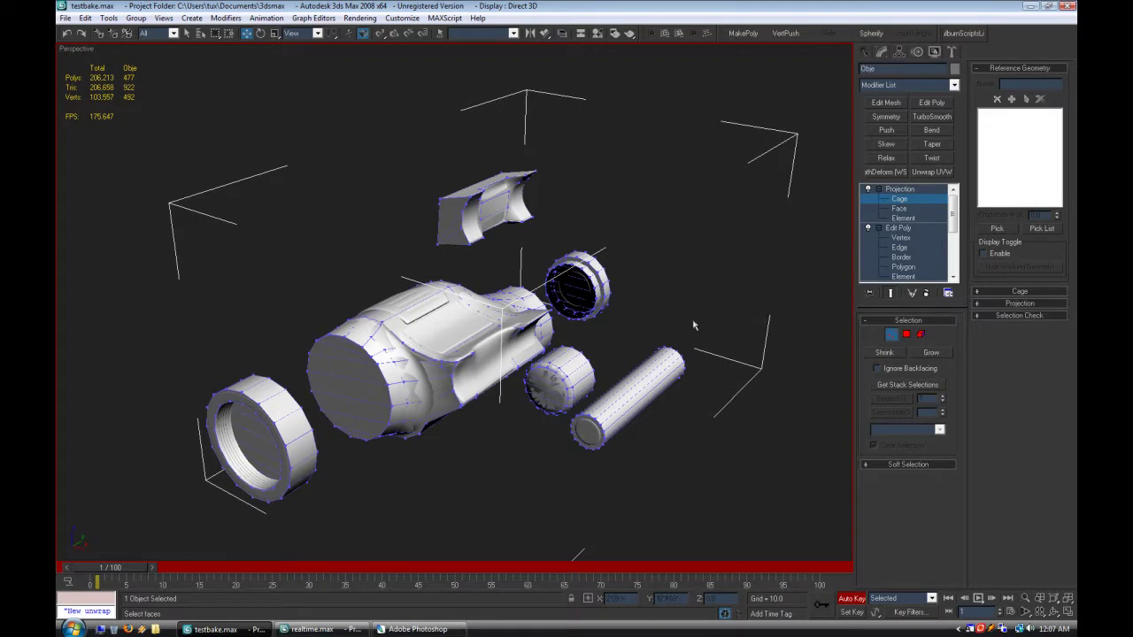
{"action": "middle_click_drag", "start_coordinate": [422, 382], "coordinate": [497, 393], "text": "alt"}
{"action": "scroll", "coordinate": [413, 379], "scroll_direction": "up", "scroll_amount": 5}
{"action": "scroll", "coordinate": [566, 381], "scroll_direction": "down", "scroll_amount": 5}
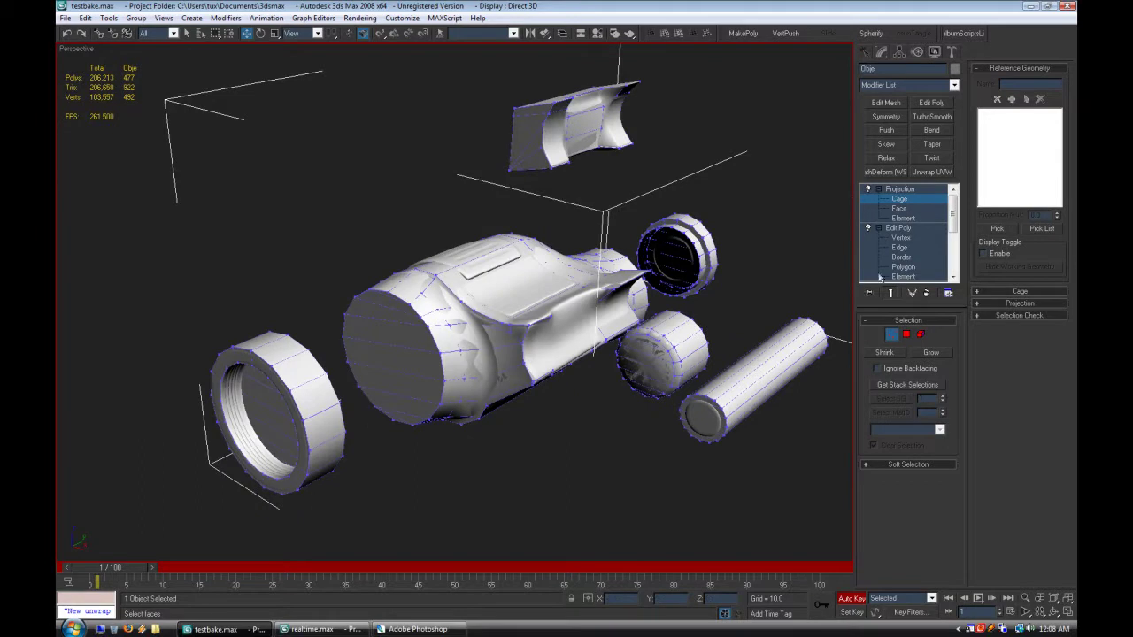
{"action": "left_click", "coordinate": [1013, 292]}
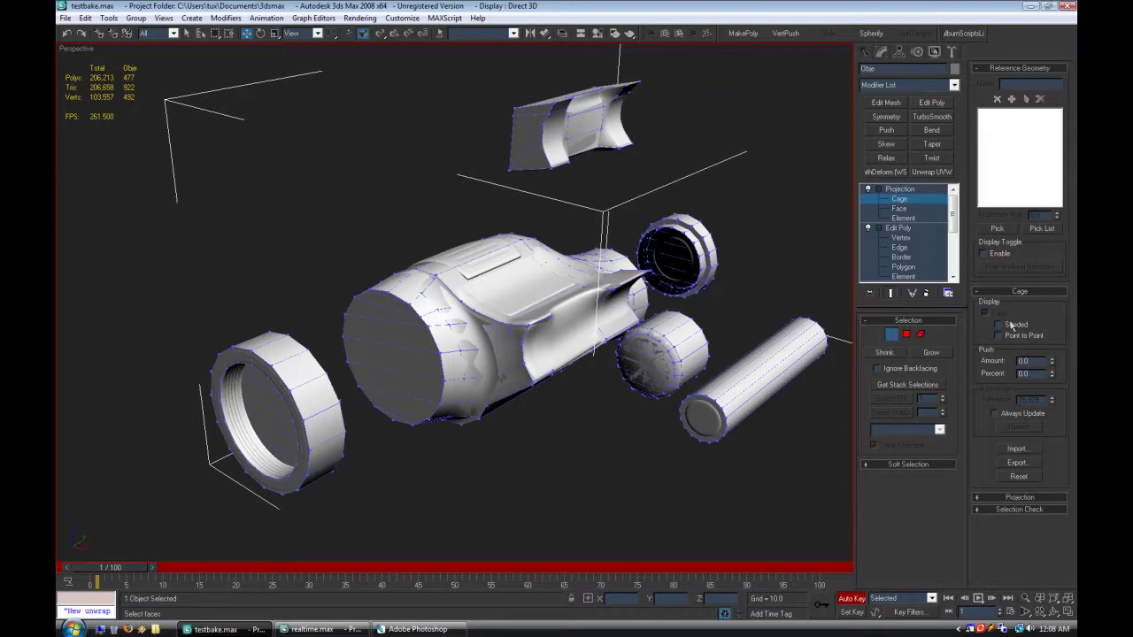
{"action": "left_click", "coordinate": [1005, 325]}
{"action": "middle_click_drag", "start_coordinate": [498, 336], "coordinate": [443, 351], "text": "alt"}
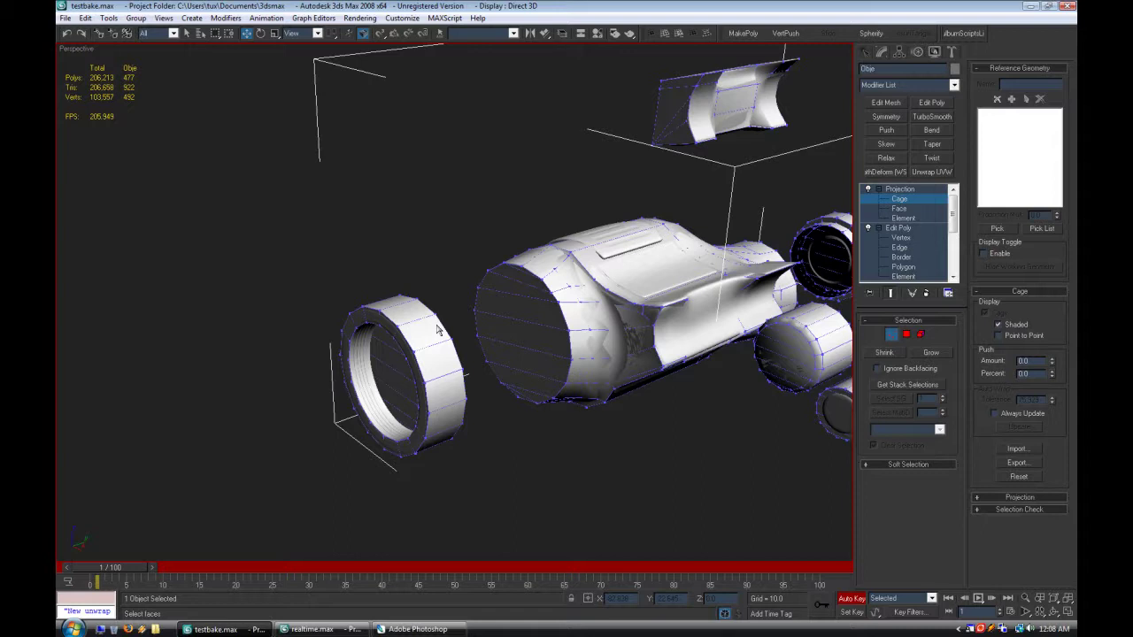
Step: Select the front lens ring's cage vertices and push the cage outward until it surrounds the high-poly ring
{"action": "middle_click_drag", "start_coordinate": [497, 235], "coordinate": [460, 319], "text": "alt"}
{"action": "scroll", "coordinate": [477, 286], "scroll_direction": "up", "scroll_amount": 6}
{"action": "left_click_drag", "start_coordinate": [560, 292], "coordinate": [381, 469]}
{"action": "middle_click_drag", "start_coordinate": [311, 437], "coordinate": [648, 309], "text": "alt"}
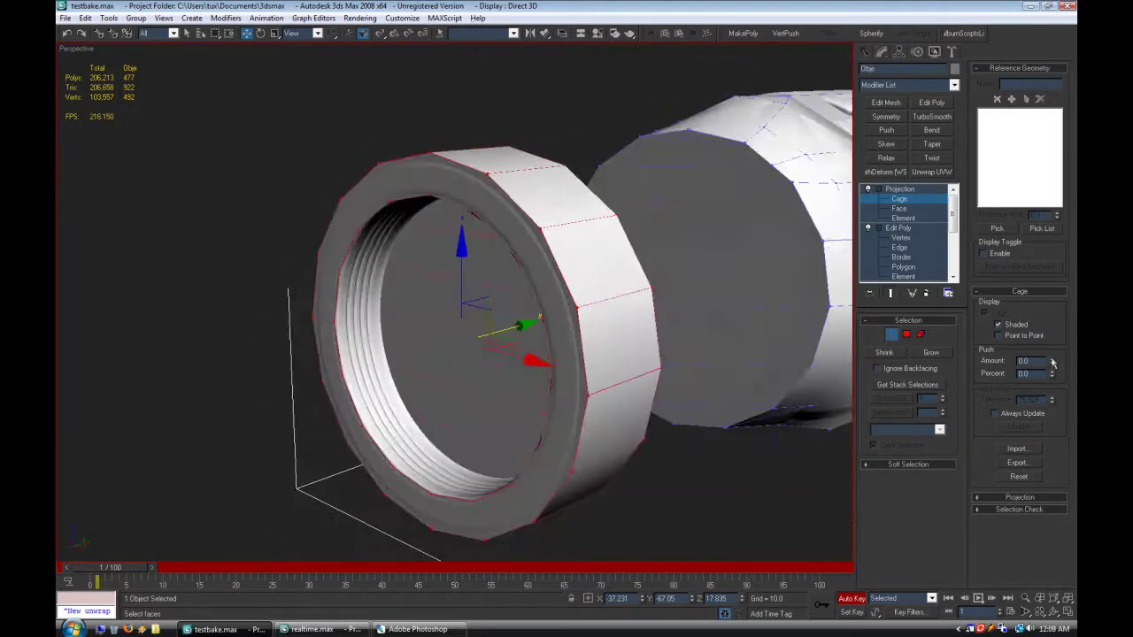
{"action": "left_click_drag", "start_coordinate": [1052, 362], "coordinate": [1077, 559]}
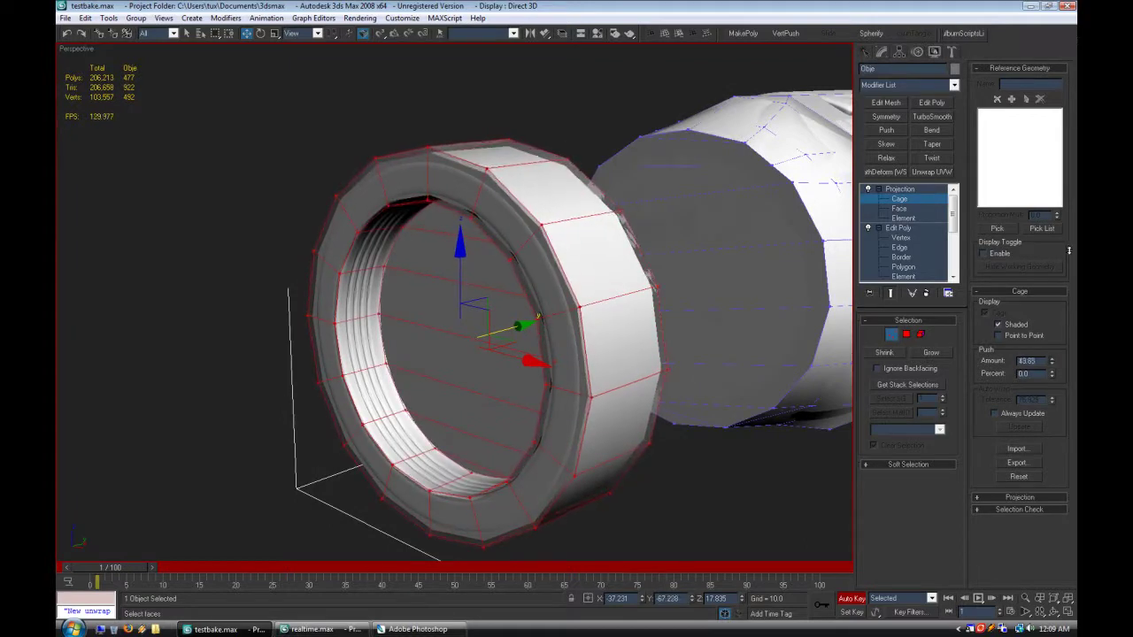
{"action": "left_click_drag", "start_coordinate": [1068, 250], "coordinate": [1076, 486]}
Step: Select the long side tube's cage vertices and push the cage slightly outward around the high-poly tube
{"action": "middle_click_drag", "start_coordinate": [699, 500], "coordinate": [361, 360], "text": "alt"}
{"action": "left_click_drag", "start_coordinate": [169, 194], "coordinate": [447, 505]}
{"action": "middle_click_drag", "start_coordinate": [366, 463], "coordinate": [808, 422], "text": "alt"}
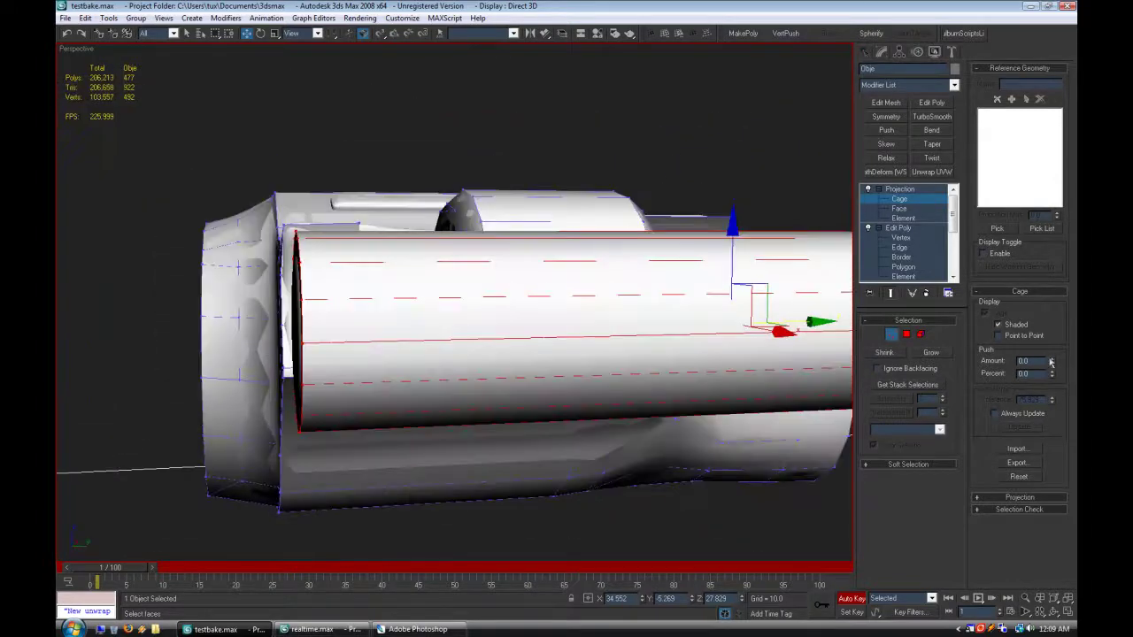
{"action": "left_click_drag", "start_coordinate": [1051, 361], "coordinate": [1051, 407]}
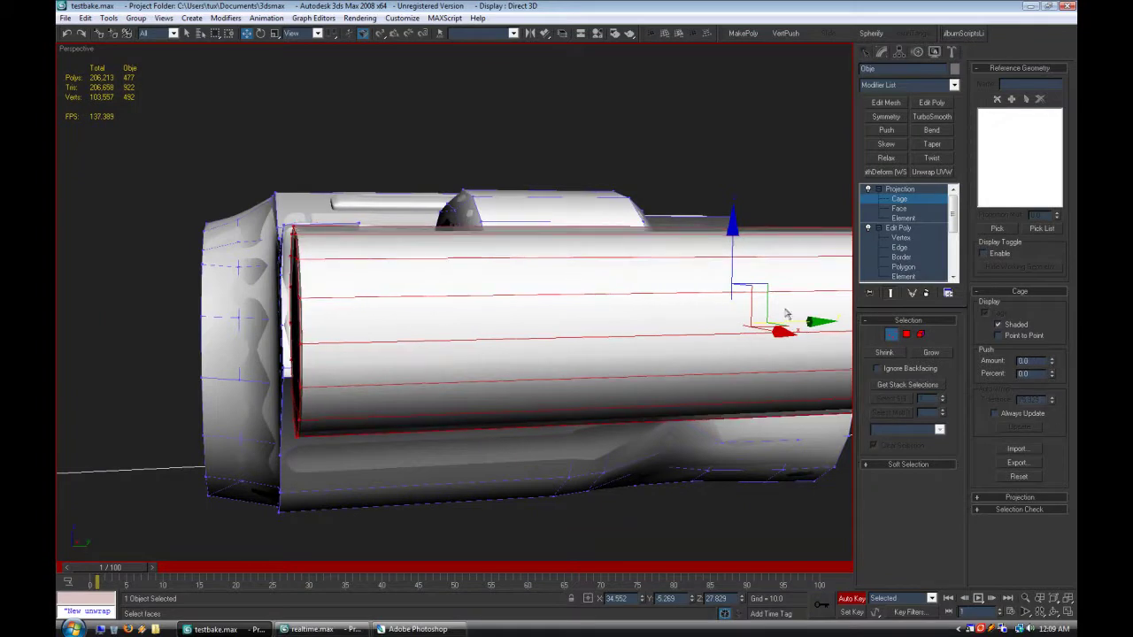
{"action": "middle_click_drag", "start_coordinate": [479, 457], "coordinate": [608, 411], "text": "alt"}
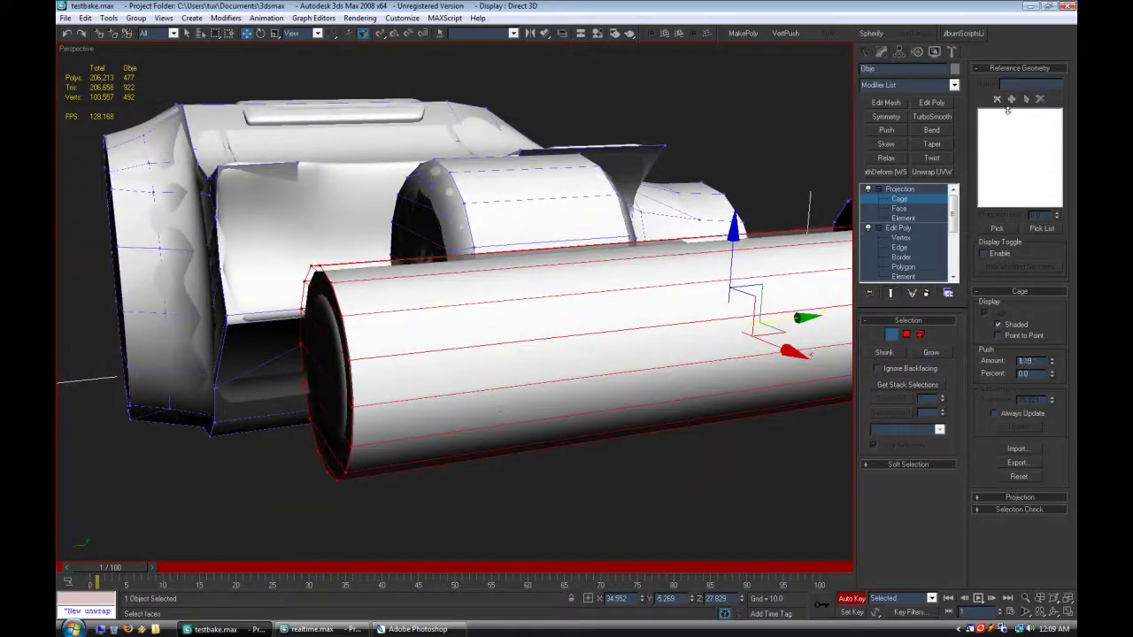
Step: Select the cage vertices of the short round cap beside the body and push its cage outward
{"action": "middle_click_drag", "start_coordinate": [632, 478], "coordinate": [573, 508], "text": "alt"}
{"action": "scroll", "coordinate": [572, 509], "scroll_direction": "up", "scroll_amount": 3}
{"action": "left_click_drag", "start_coordinate": [410, 189], "coordinate": [640, 482]}
{"action": "left_click_drag", "start_coordinate": [1053, 362], "coordinate": [1053, 336]}
{"action": "middle_click_drag", "start_coordinate": [729, 259], "coordinate": [635, 438], "text": "alt"}
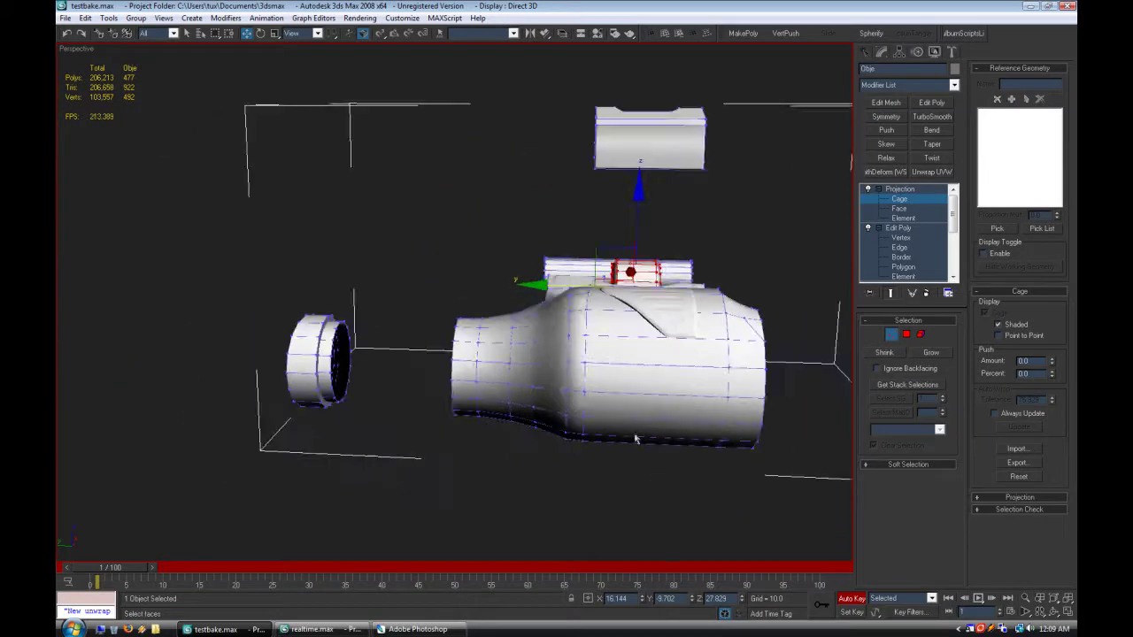
Step: Select the rear eyepiece ring's cage vertices and push the cage outward around the high-poly eyepiece
{"action": "left_click", "coordinate": [329, 354]}
{"action": "middle_click_drag", "start_coordinate": [344, 480], "coordinate": [660, 436], "text": "alt"}
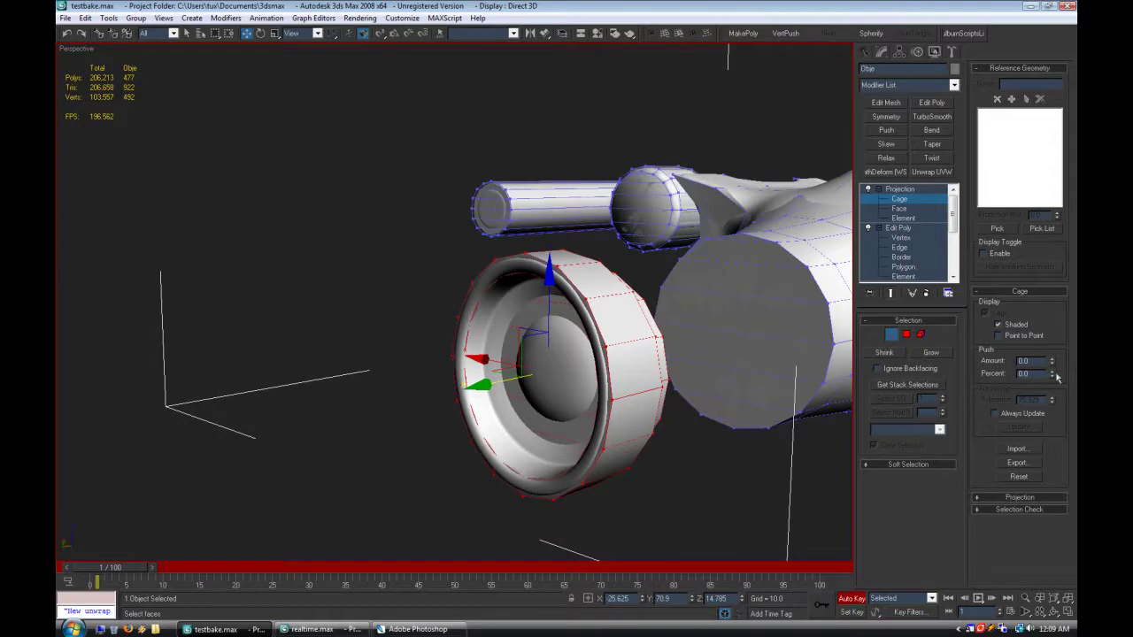
{"action": "left_click_drag", "start_coordinate": [1053, 364], "coordinate": [1048, 291]}
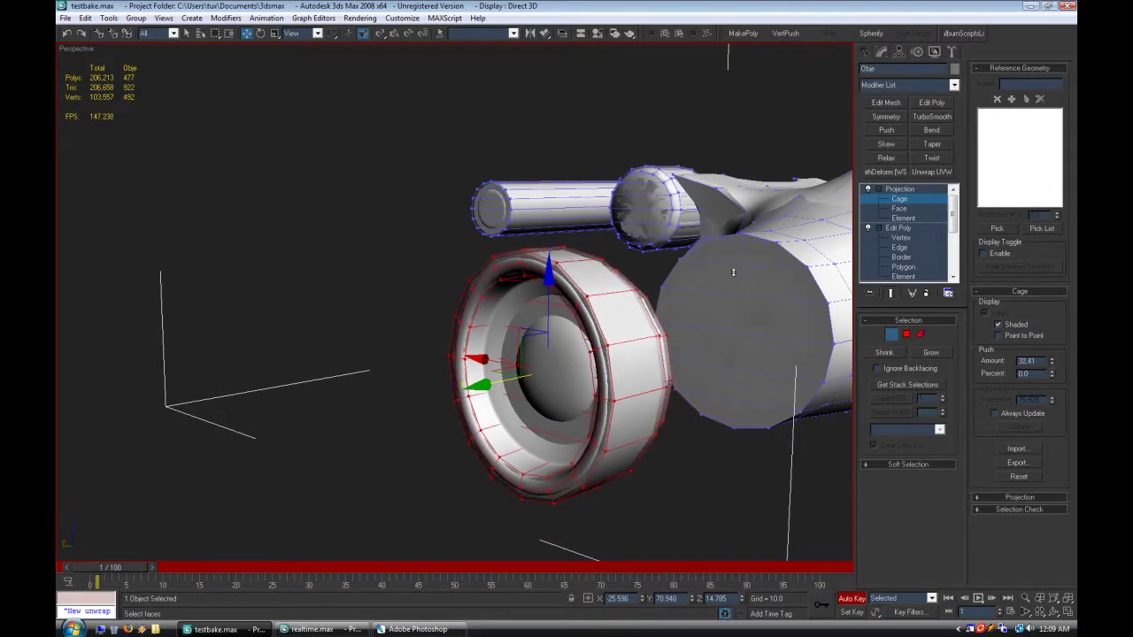
Step: Clear the vertex selection, examine the eyepiece's cage in another display mode, and restore Smooth + Highlights shading
{"action": "middle_click_drag", "start_coordinate": [732, 189], "coordinate": [475, 254], "text": "alt"}
{"action": "scroll", "coordinate": [558, 335], "scroll_direction": "up", "scroll_amount": 5}
{"action": "left_click", "coordinate": [576, 408]}
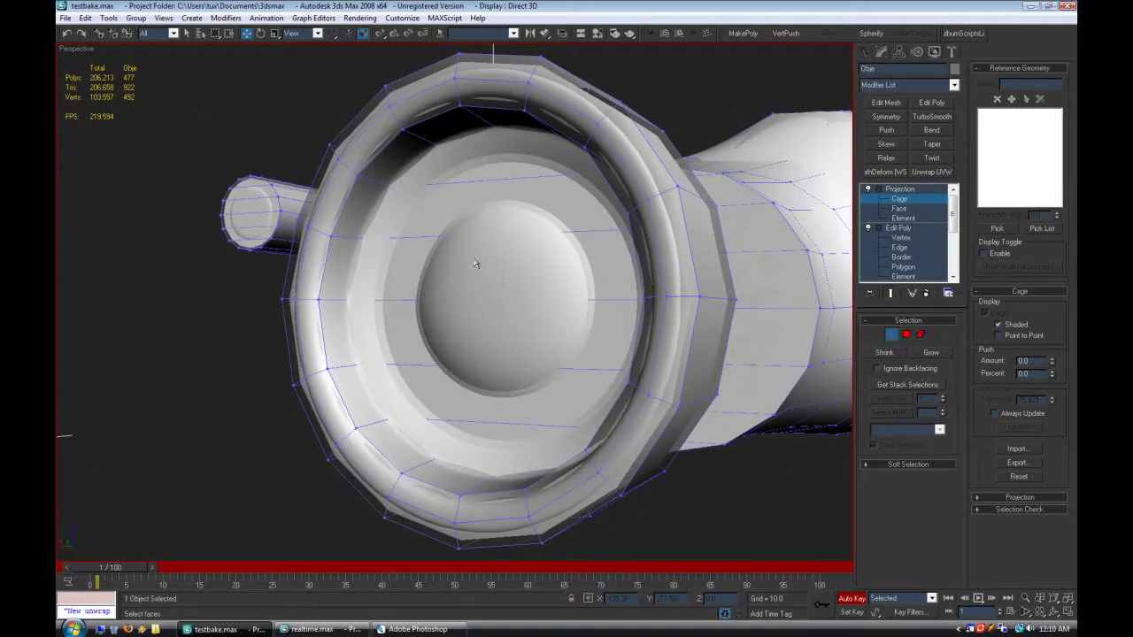
{"action": "right_click", "coordinate": [76, 48]}
{"action": "left_click", "coordinate": [89, 91]}
{"action": "middle_click_drag", "start_coordinate": [363, 381], "coordinate": [370, 272], "text": "alt"}
{"action": "right_click", "coordinate": [78, 49]}
{"action": "left_click", "coordinate": [116, 75]}
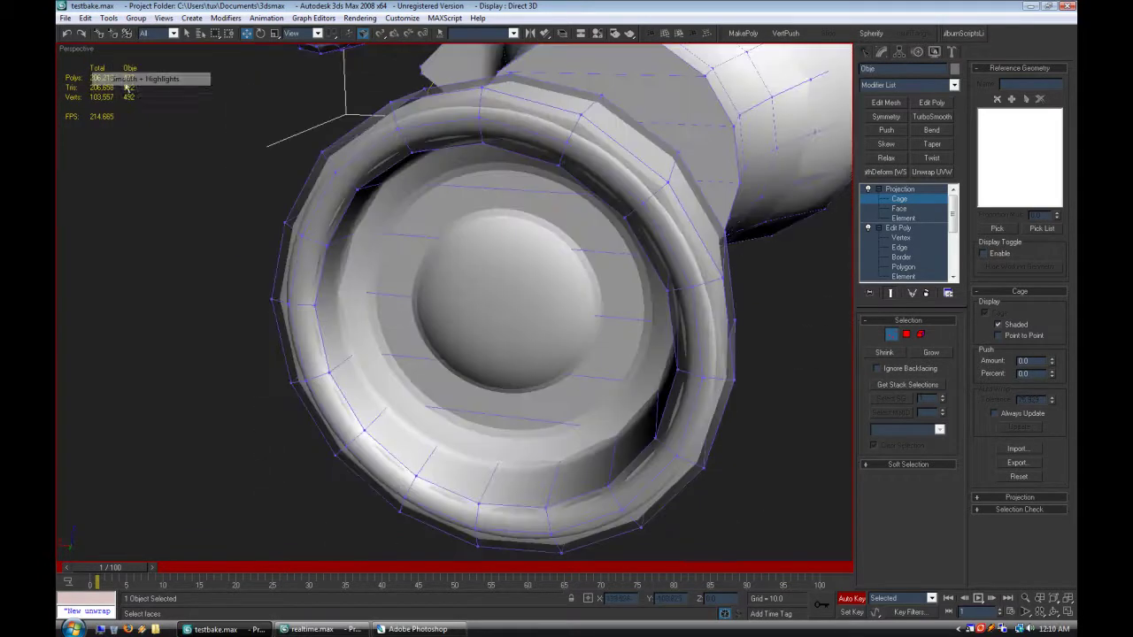
Step: Select the ring of cage vertices around the eyepiece's recessed lens disc and move them along Y
{"action": "left_click", "coordinate": [343, 291]}
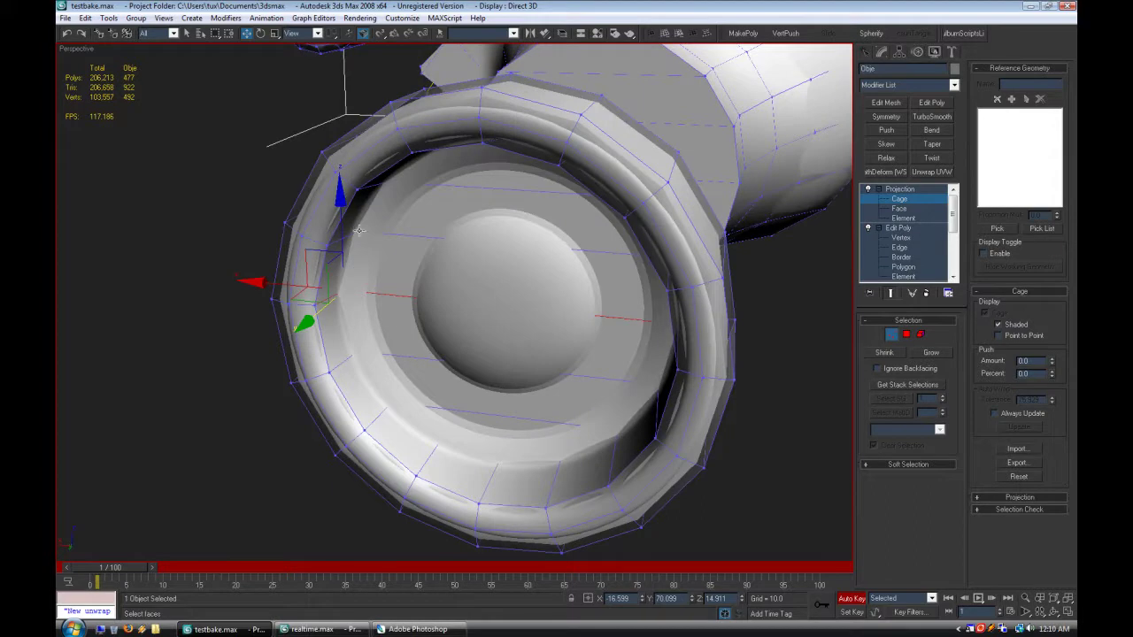
{"action": "left_click_drag", "start_coordinate": [358, 231], "coordinate": [398, 240]}
{"action": "left_click_drag", "start_coordinate": [386, 180], "coordinate": [423, 181]}
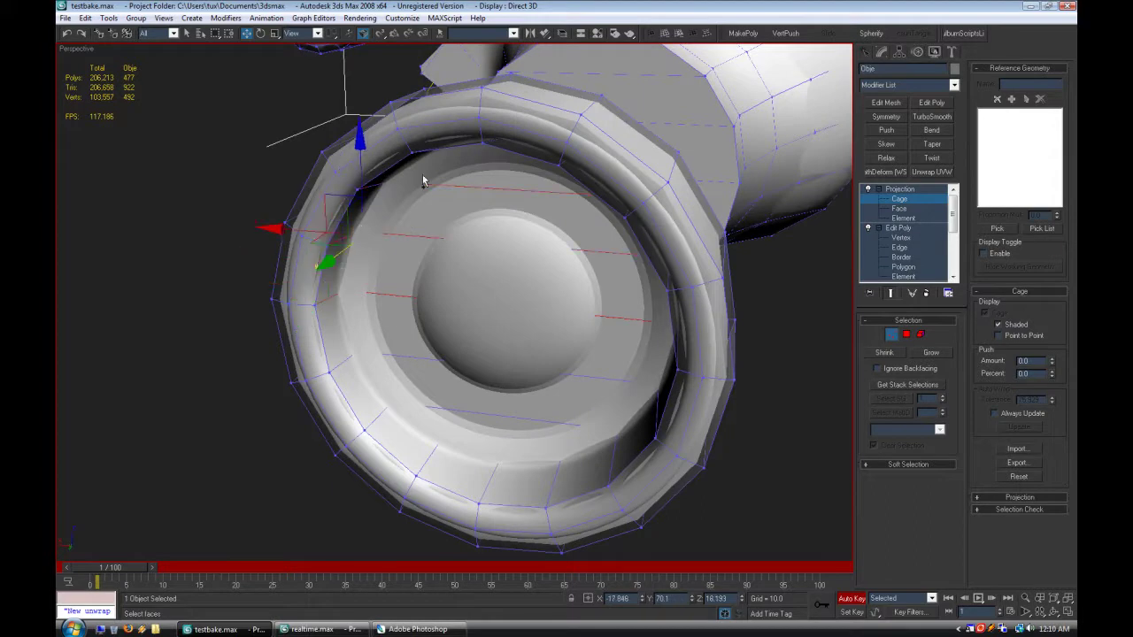
{"action": "middle_click_drag", "start_coordinate": [429, 161], "coordinate": [443, 202], "text": "alt"}
{"action": "left_click_drag", "start_coordinate": [434, 159], "coordinate": [440, 146]}
{"action": "left_click_drag", "start_coordinate": [503, 132], "coordinate": [676, 304]}
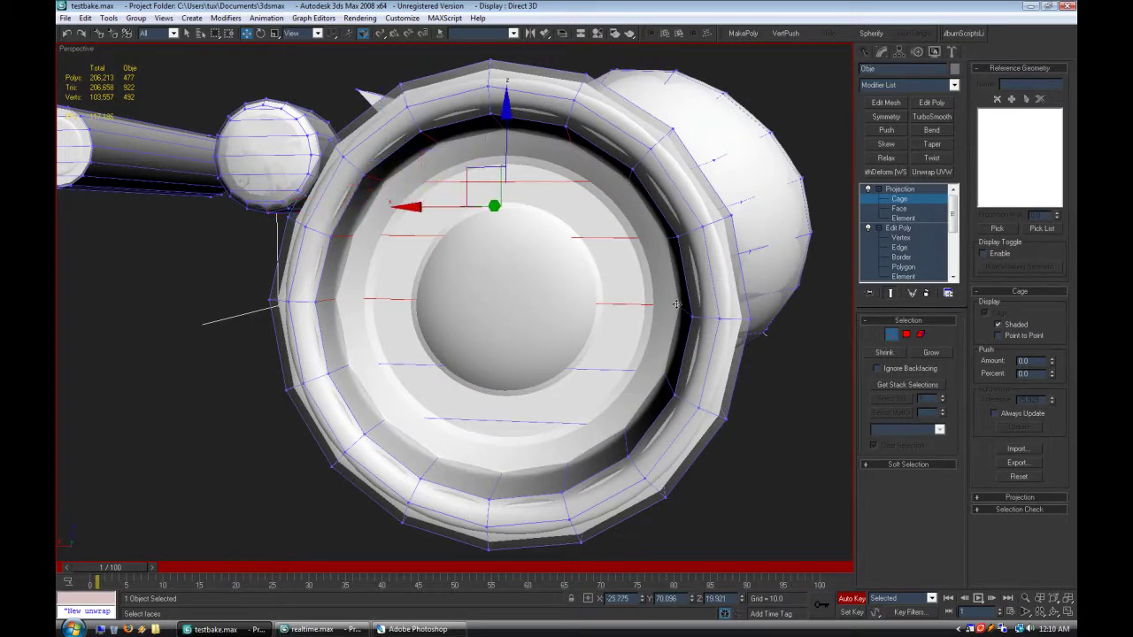
{"action": "left_click_drag", "start_coordinate": [668, 376], "coordinate": [665, 379]}
{"action": "left_click_drag", "start_coordinate": [620, 438], "coordinate": [624, 427]}
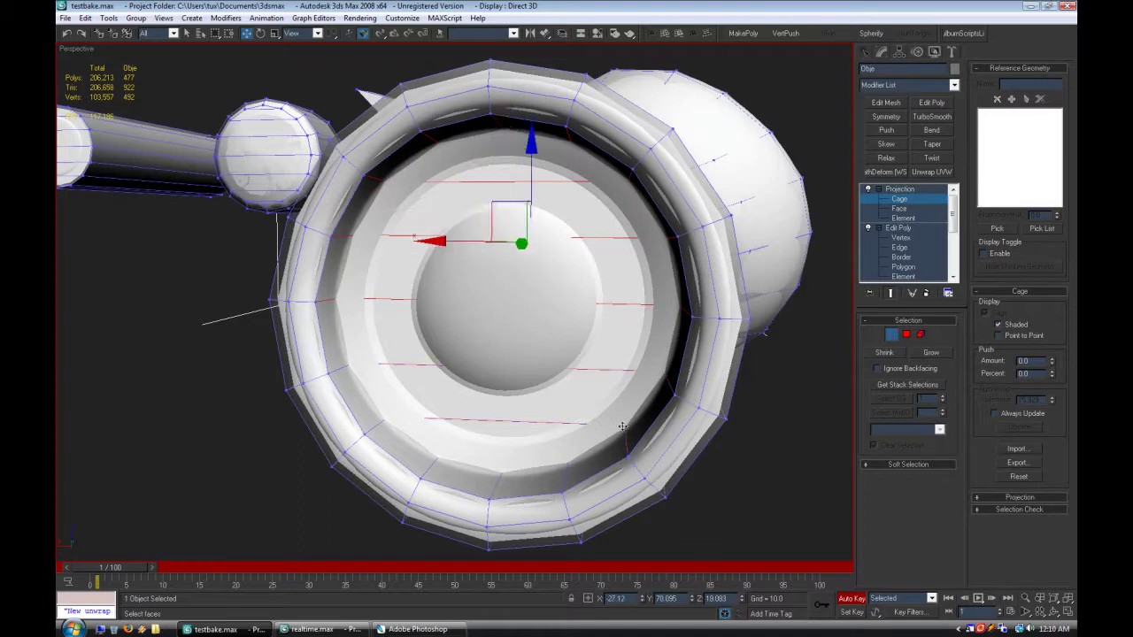
{"action": "left_click_drag", "start_coordinate": [567, 457], "coordinate": [365, 373]}
{"action": "middle_click_drag", "start_coordinate": [576, 398], "coordinate": [503, 395], "text": "alt"}
{"action": "middle_click_drag", "start_coordinate": [441, 347], "coordinate": [457, 346], "text": "alt"}
{"action": "left_click_drag", "start_coordinate": [460, 342], "coordinate": [447, 347]}
Step: Select the raised hinge bracket's cage vertices and push the cage outward around the high-poly bracket
{"action": "middle_click_drag", "start_coordinate": [784, 469], "coordinate": [719, 446], "text": "alt"}
{"action": "scroll", "coordinate": [425, 360], "scroll_direction": "down", "scroll_amount": 5}
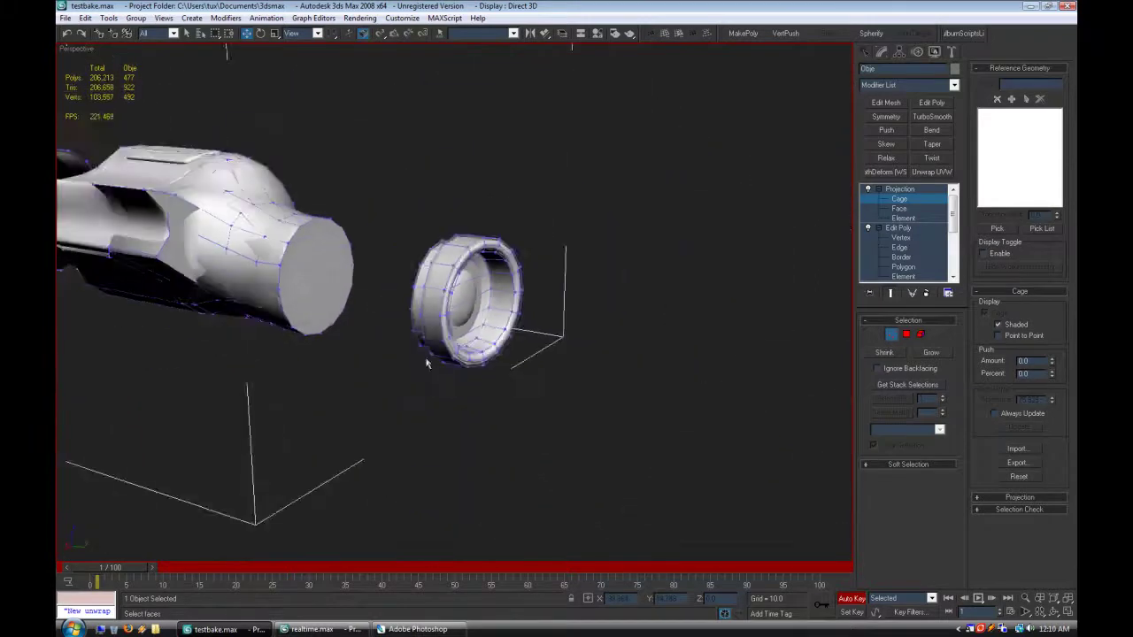
{"action": "scroll", "coordinate": [443, 398], "scroll_direction": "up", "scroll_amount": 10}
{"action": "scroll", "coordinate": [560, 479], "scroll_direction": "down", "scroll_amount": 8}
{"action": "middle_click_drag", "start_coordinate": [490, 455], "coordinate": [459, 420], "text": "alt"}
{"action": "left_click_drag", "start_coordinate": [342, 217], "coordinate": [558, 435]}
{"action": "middle_click_drag", "start_coordinate": [558, 435], "coordinate": [673, 336], "text": "alt"}
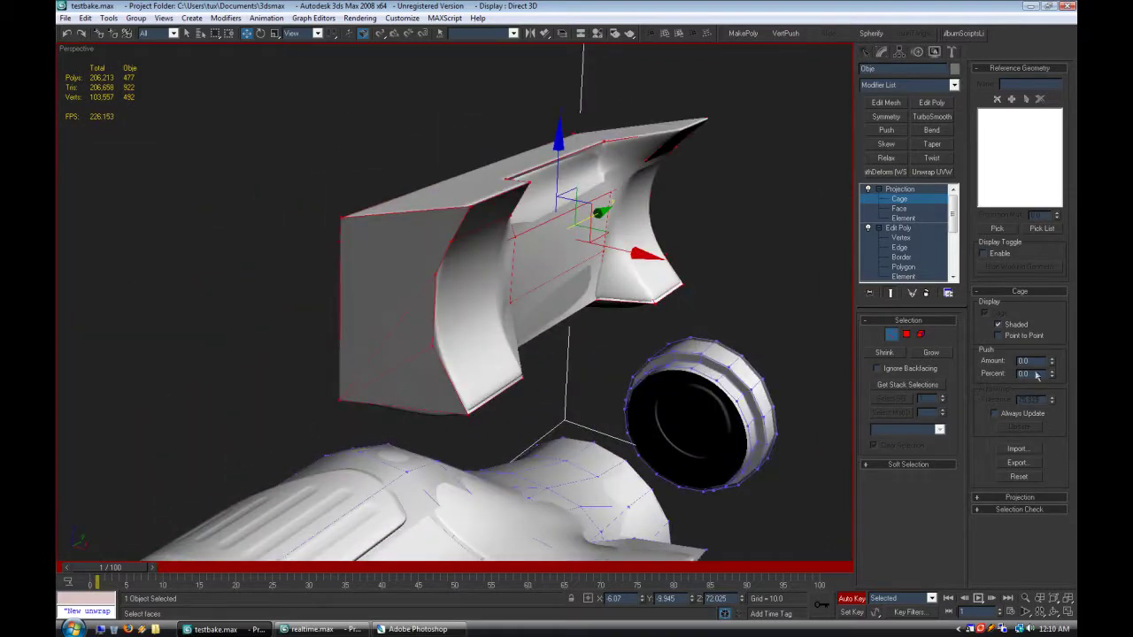
{"action": "left_click_drag", "start_coordinate": [1053, 329], "coordinate": [1053, 230]}
{"action": "key", "text": "ctrl+z"}
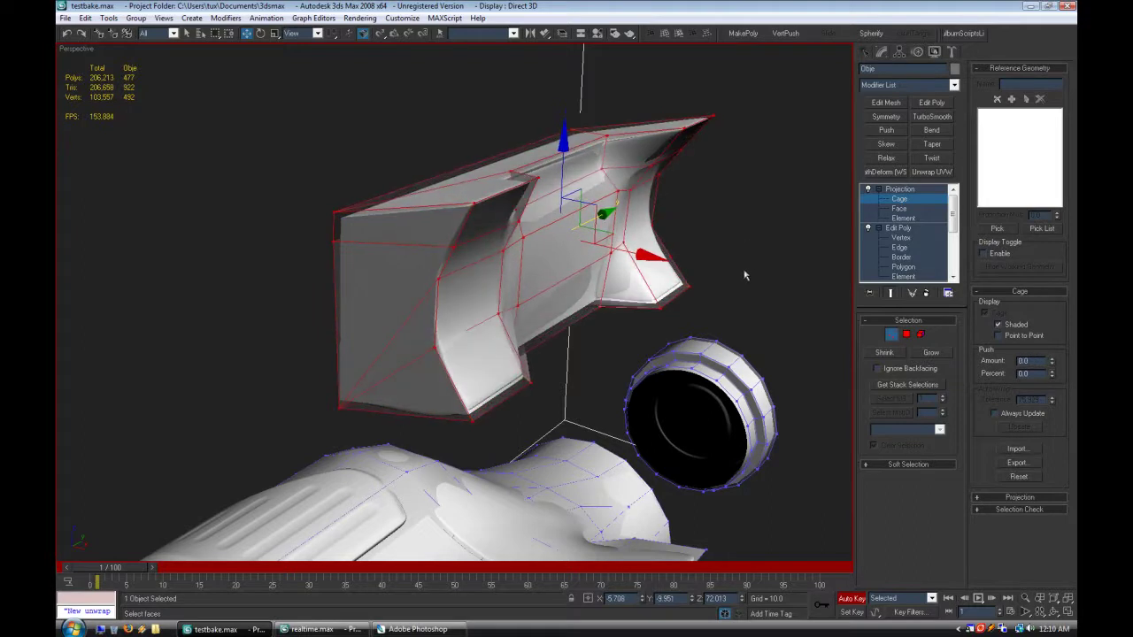
Step: Adjust individual cage vertices at the bracket's inner recess corner, moving the corner vertex along X
{"action": "key", "text": "f"}
{"action": "scroll", "coordinate": [676, 313], "scroll_direction": "up", "scroll_amount": 5}
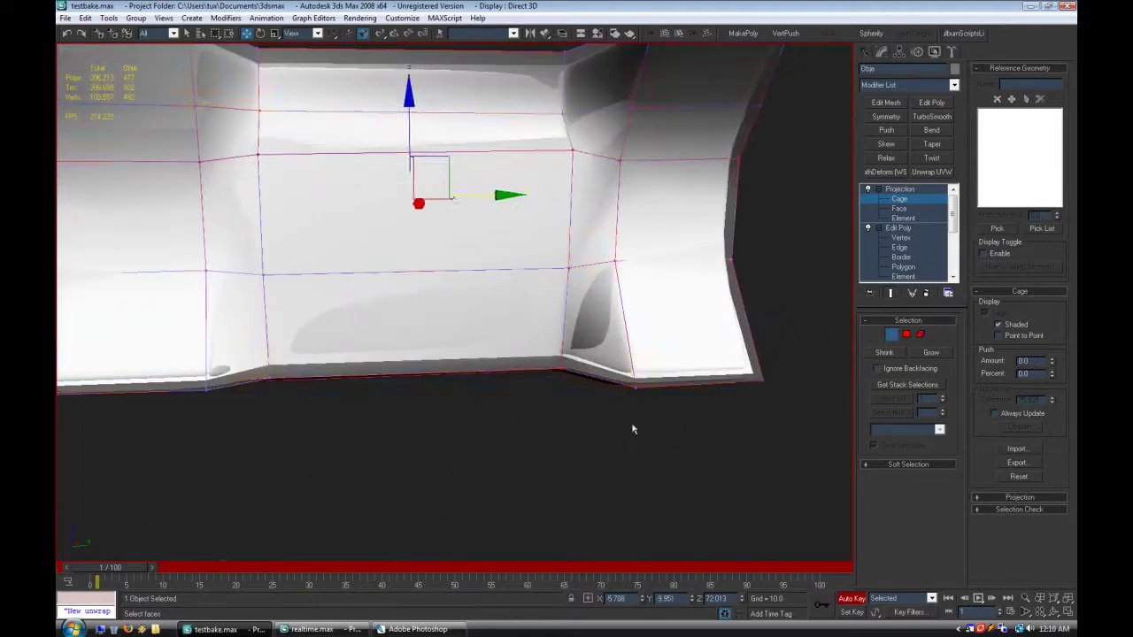
{"action": "left_click", "coordinate": [570, 268]}
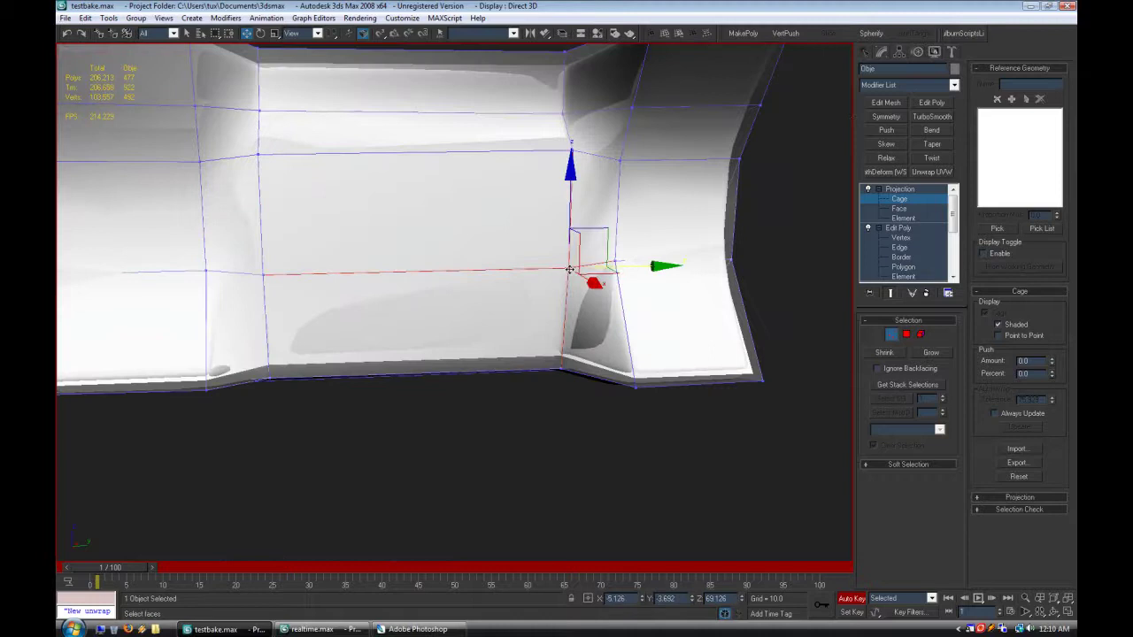
{"action": "middle_click_drag", "start_coordinate": [652, 422], "coordinate": [638, 354], "text": "alt"}
{"action": "left_click", "coordinate": [642, 282]}
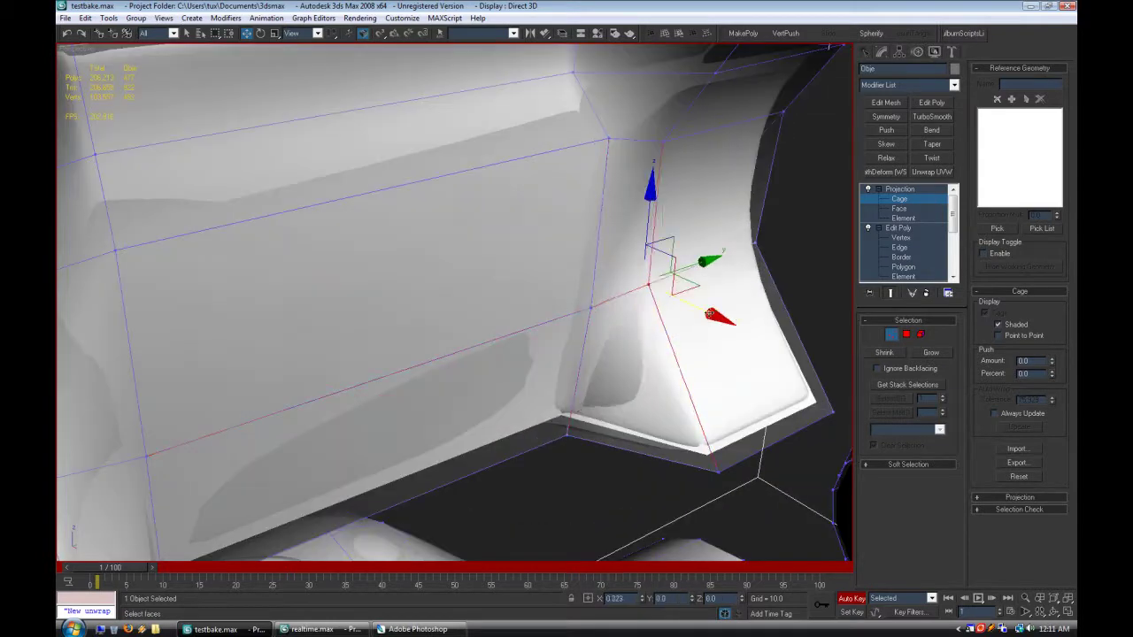
{"action": "left_click_drag", "start_coordinate": [705, 285], "coordinate": [715, 472]}
Step: Shift the cage vertices on the bracket's bottom edge along Y and clear the selection
{"action": "middle_click_drag", "start_coordinate": [693, 465], "coordinate": [588, 452], "text": "alt"}
{"action": "left_click_drag", "start_coordinate": [442, 432], "coordinate": [477, 429]}
{"action": "scroll", "coordinate": [587, 359], "scroll_direction": "down", "scroll_amount": 5}
{"action": "scroll", "coordinate": [599, 405], "scroll_direction": "up", "scroll_amount": 4}
{"action": "middle_click_drag", "start_coordinate": [599, 405], "coordinate": [387, 387]}
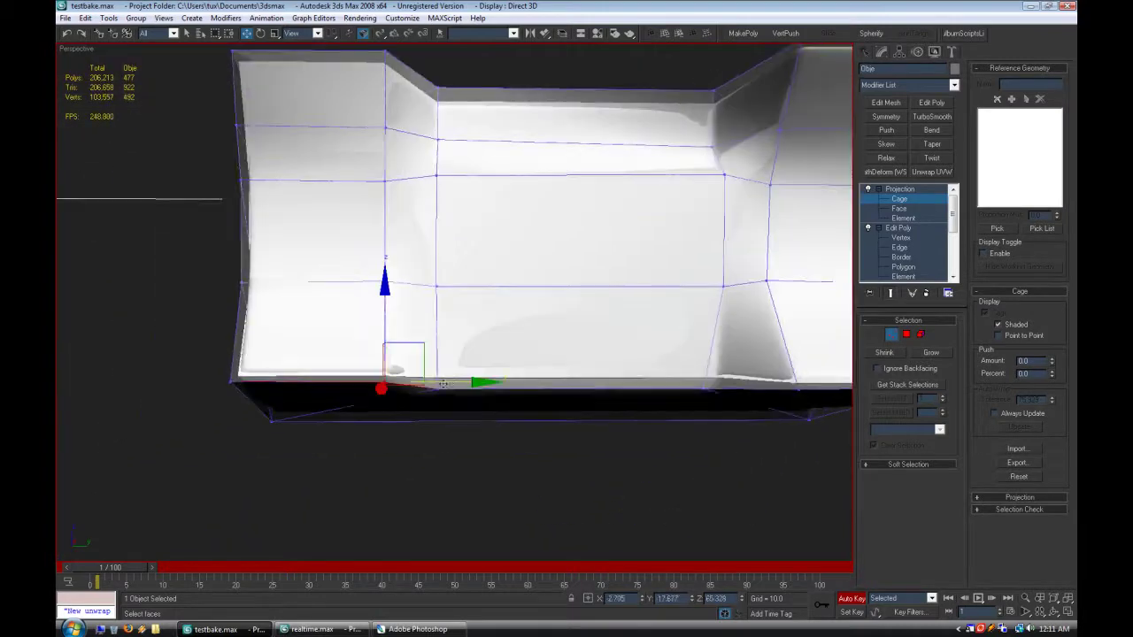
{"action": "left_click_drag", "start_coordinate": [444, 384], "coordinate": [454, 384]}
{"action": "left_click", "coordinate": [489, 441]}
Step: Select all the cage vertices around the bracket's bottom face and move them outward in the XZ plane to enclose the high-poly
{"action": "middle_click_drag", "start_coordinate": [489, 441], "coordinate": [237, 416], "text": "alt"}
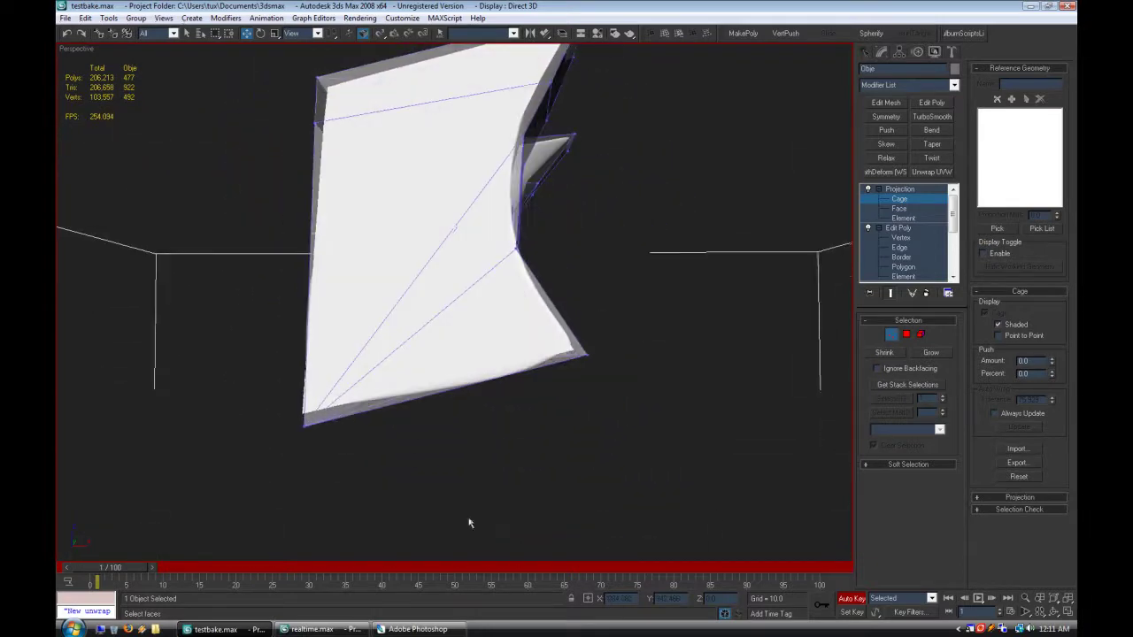
{"action": "left_click", "coordinate": [310, 409]}
{"action": "middle_click_drag", "start_coordinate": [431, 486], "coordinate": [412, 489], "text": "alt"}
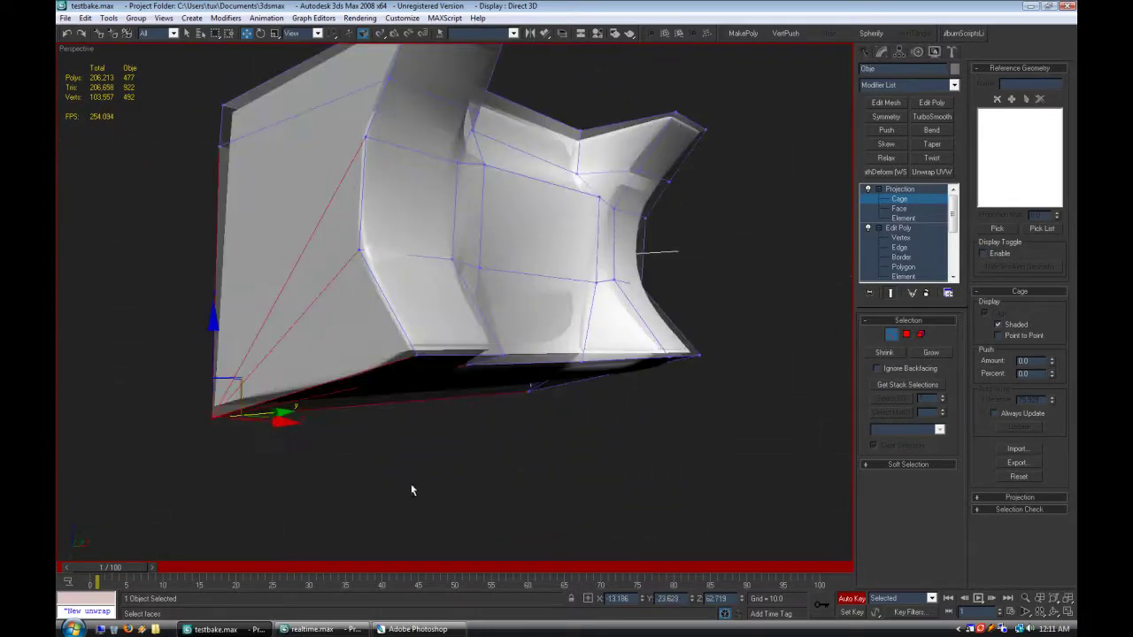
{"action": "left_click", "coordinate": [416, 357], "text": "ctrl"}
{"action": "left_click", "coordinate": [501, 356], "text": "ctrl"}
{"action": "left_click", "coordinate": [492, 389], "text": "ctrl"}
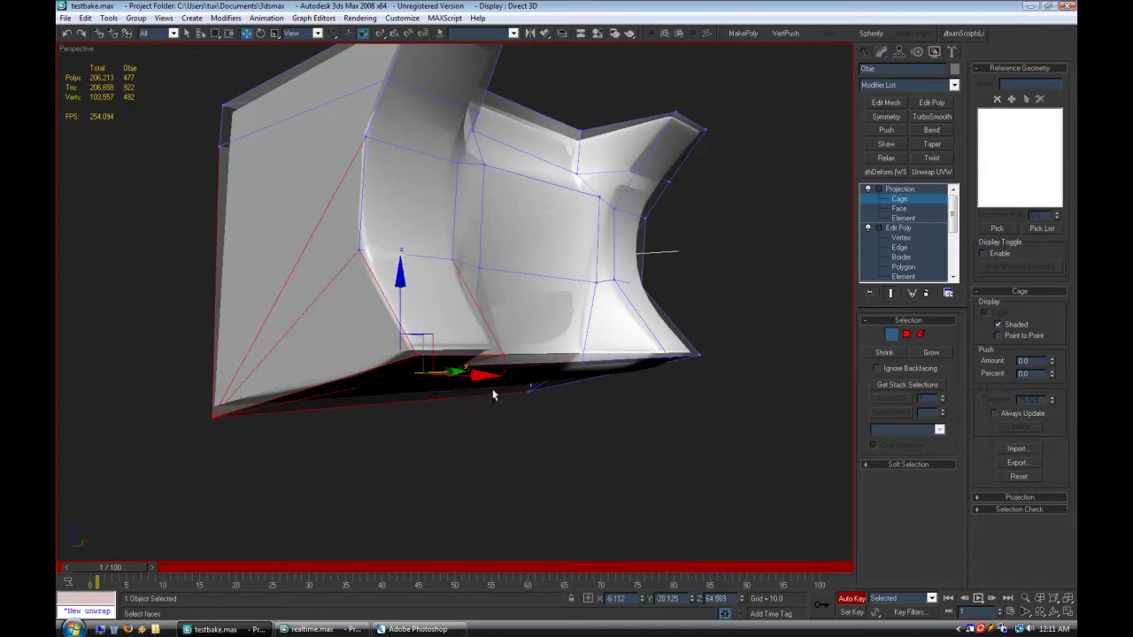
{"action": "middle_click_drag", "start_coordinate": [492, 389], "coordinate": [451, 392], "text": "alt"}
{"action": "left_click", "coordinate": [650, 329], "text": "ctrl"}
{"action": "left_click", "coordinate": [720, 281], "text": "ctrl"}
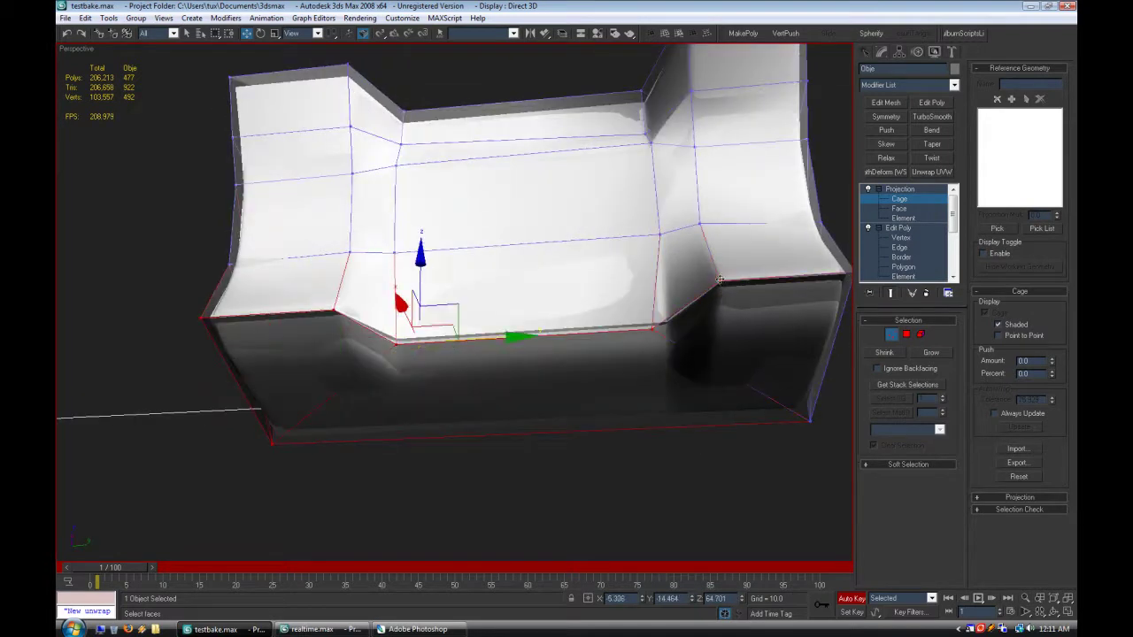
{"action": "middle_click_drag", "start_coordinate": [840, 278], "coordinate": [695, 297], "text": "alt"}
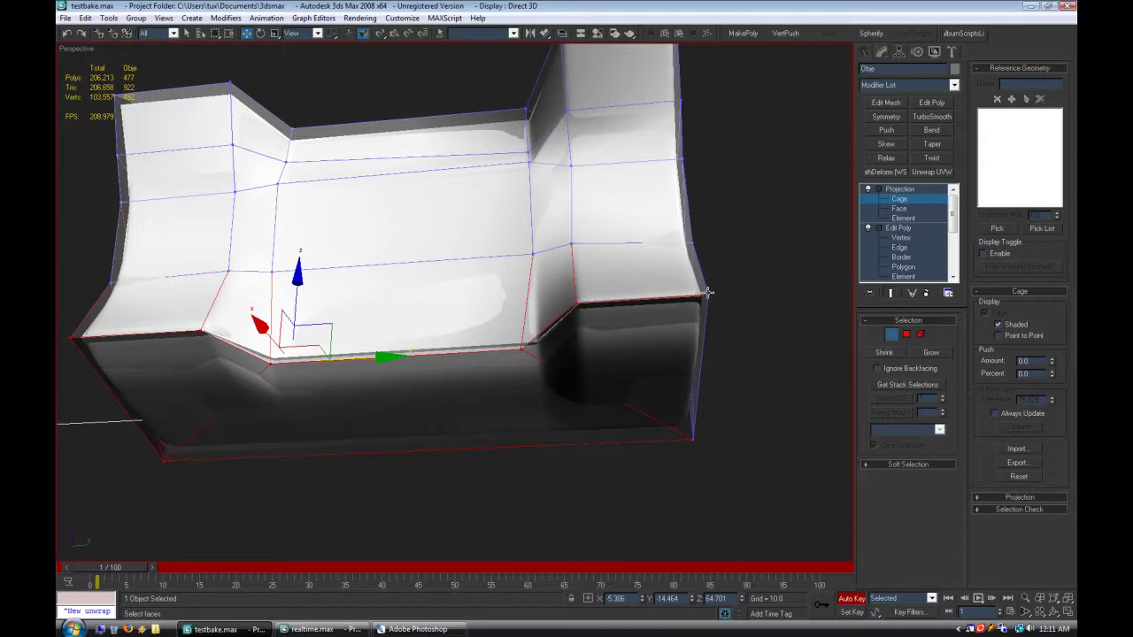
{"action": "middle_click_drag", "start_coordinate": [667, 445], "coordinate": [502, 404], "text": "alt"}
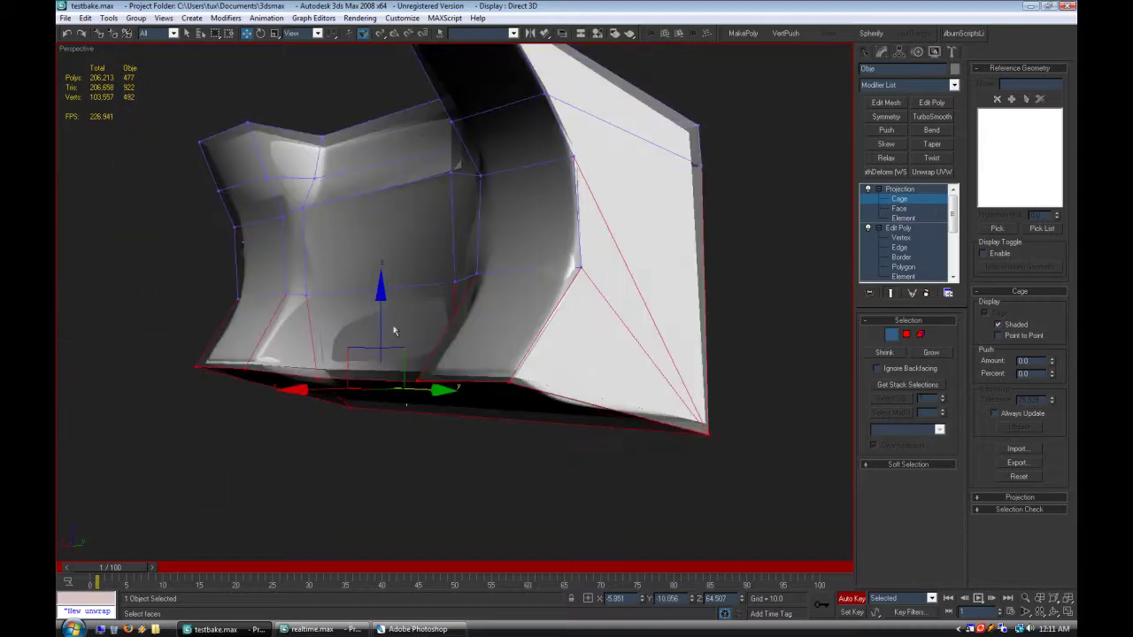
{"action": "left_click_drag", "start_coordinate": [359, 351], "coordinate": [430, 366]}
Step: Move the cage vertex at the bend of the bracket's curved side edge along X and clear the selection
{"action": "middle_click_drag", "start_coordinate": [686, 400], "coordinate": [635, 387], "text": "alt"}
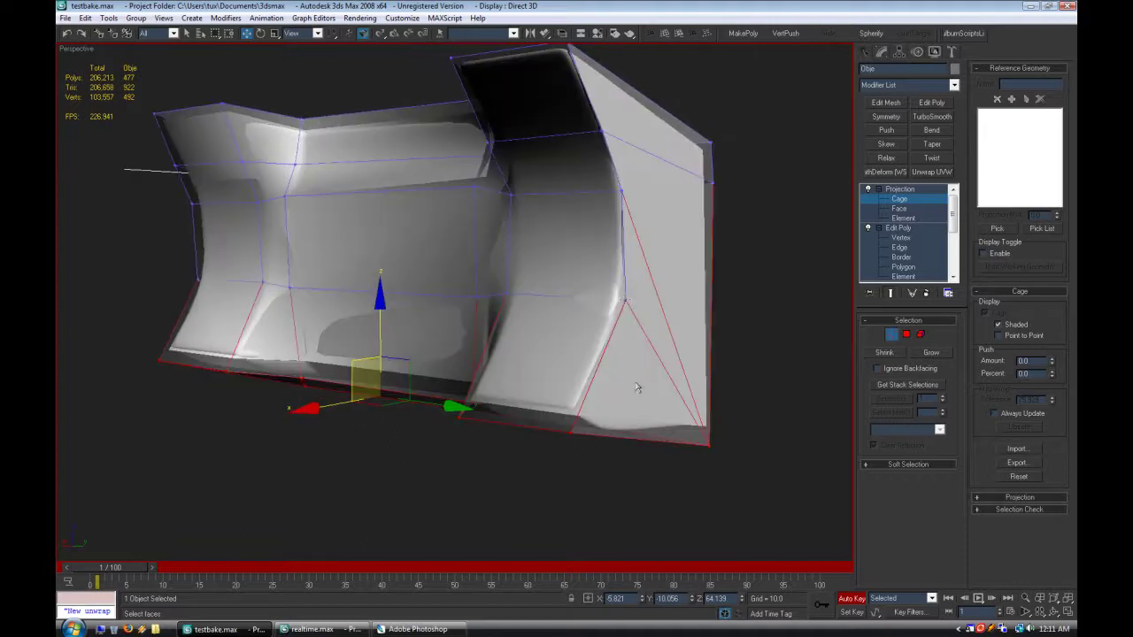
{"action": "left_click", "coordinate": [625, 300]}
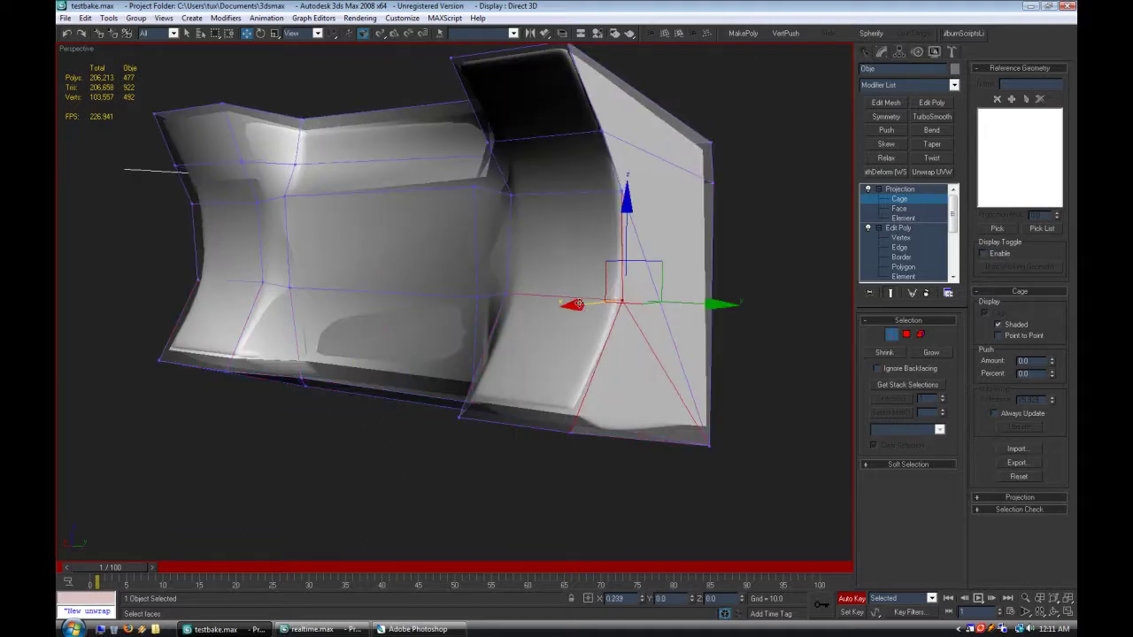
{"action": "left_click", "coordinate": [827, 299]}
Step: Select the cage vertices of the entire main binocular body
{"action": "middle_click_drag", "start_coordinate": [826, 299], "coordinate": [497, 390], "text": "alt"}
{"action": "left_click_drag", "start_coordinate": [308, 261], "coordinate": [620, 531]}
{"action": "middle_click_drag", "start_coordinate": [609, 519], "coordinate": [534, 331], "text": "alt"}
{"action": "scroll", "coordinate": [524, 441], "scroll_direction": "up", "scroll_amount": 3}
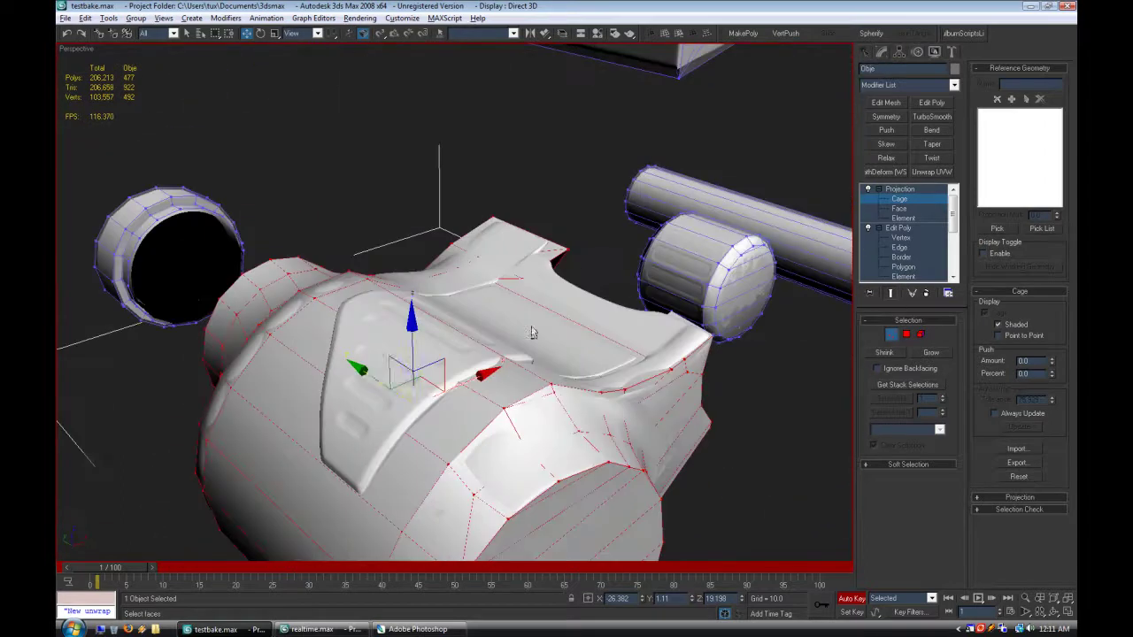
{"action": "middle_click_drag", "start_coordinate": [433, 379], "coordinate": [506, 430], "text": "alt"}
{"action": "left_click_drag", "start_coordinate": [391, 389], "coordinate": [549, 416]}
{"action": "middle_click_drag", "start_coordinate": [594, 348], "coordinate": [702, 428], "text": "alt"}
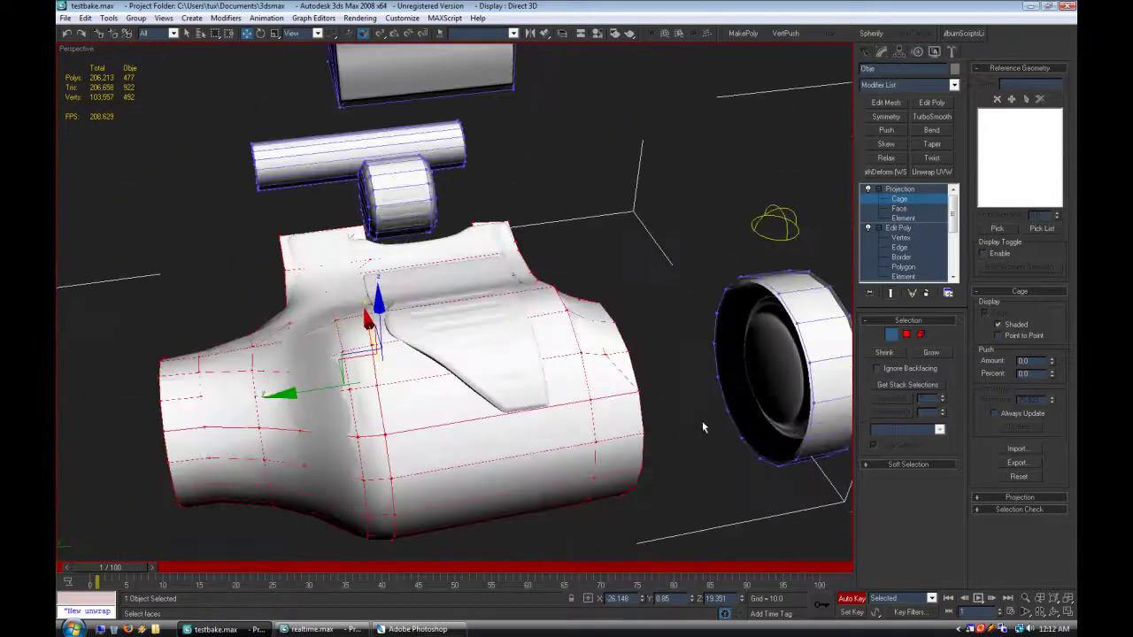
Step: Check the main body's cage selection in Wireframe display and return the viewport to Smooth + Highlights
{"action": "right_click", "coordinate": [80, 49]}
{"action": "left_click", "coordinate": [115, 86]}
{"action": "middle_click_drag", "start_coordinate": [292, 301], "coordinate": [381, 323], "text": "alt"}
{"action": "right_click", "coordinate": [80, 48]}
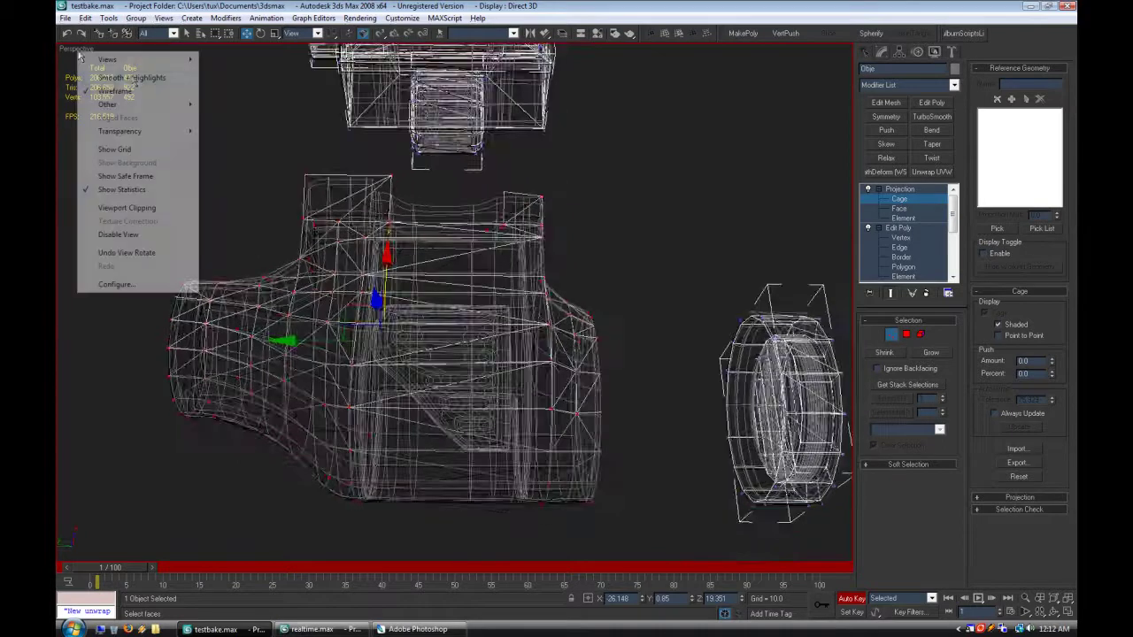
{"action": "left_click", "coordinate": [133, 78]}
Step: Push the main body's cage outward around the high-poly details and clear the vertex selection
{"action": "middle_click_drag", "start_coordinate": [478, 354], "coordinate": [553, 407], "text": "alt"}
{"action": "left_click_drag", "start_coordinate": [1056, 365], "coordinate": [781, 321]}
{"action": "right_click", "coordinate": [781, 321]}
{"action": "middle_click_drag", "start_coordinate": [726, 341], "coordinate": [557, 435], "text": "alt"}
{"action": "scroll", "coordinate": [301, 398], "scroll_direction": "down", "scroll_amount": 10}
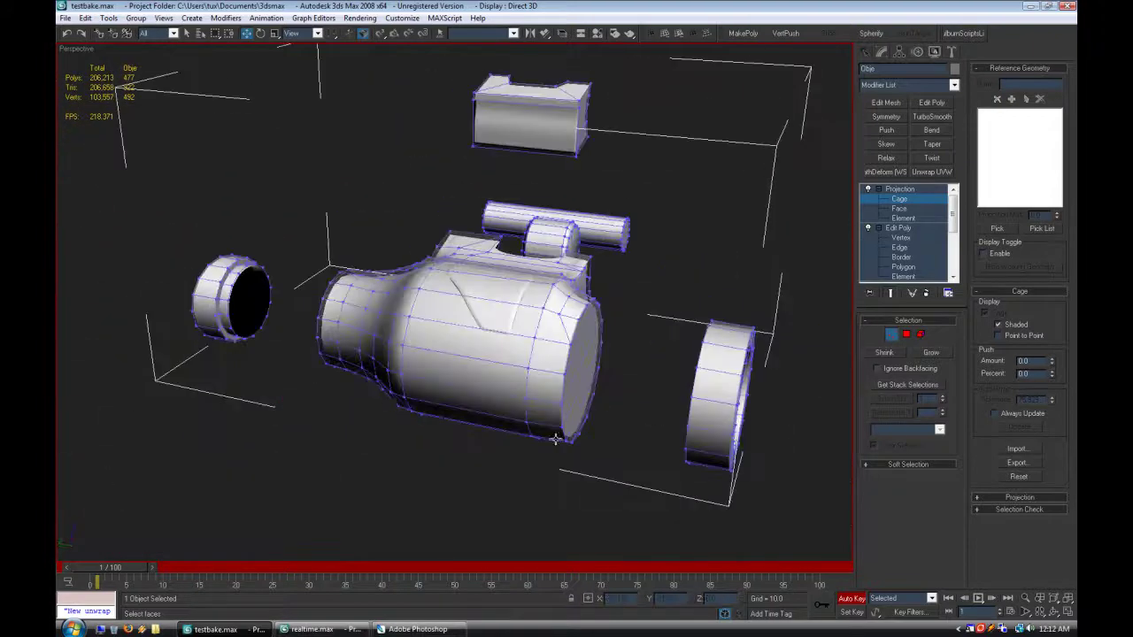
Step: Return to the Projection modifier's top level and re-enter its Cage sub-object level
{"action": "middle_click_drag", "start_coordinate": [452, 451], "coordinate": [584, 465], "text": "alt"}
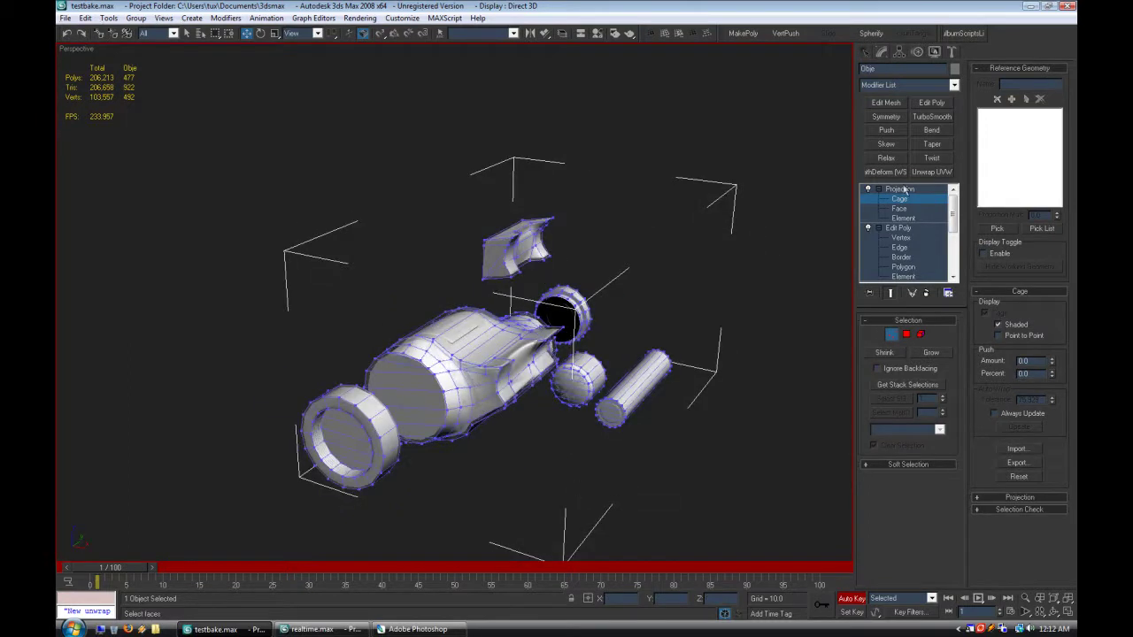
{"action": "left_click", "coordinate": [901, 189]}
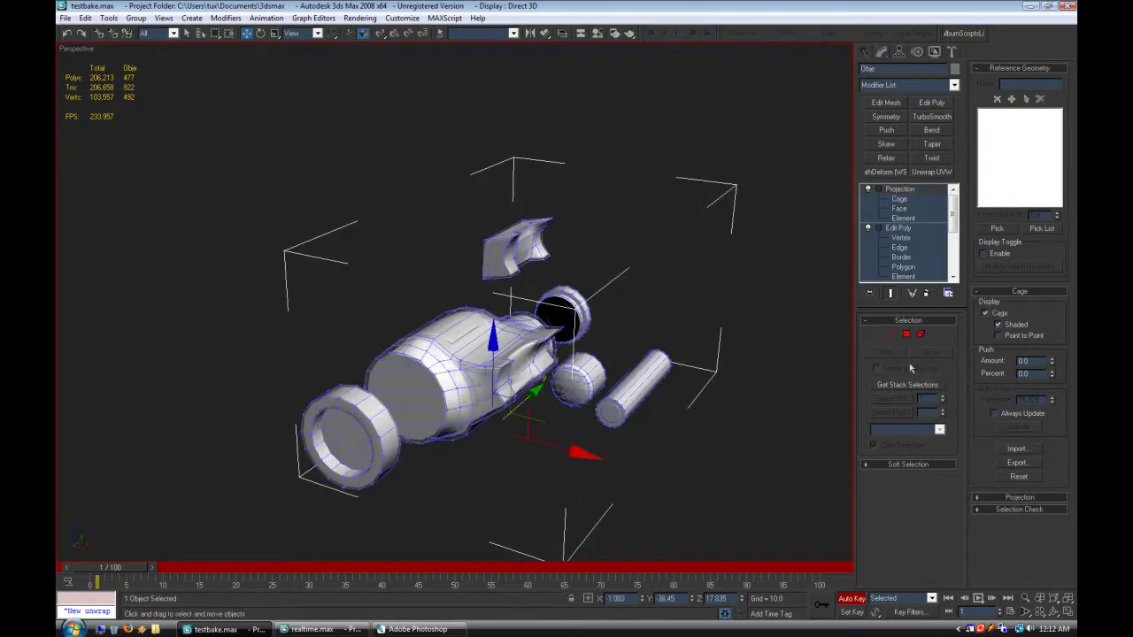
{"action": "left_click", "coordinate": [901, 199]}
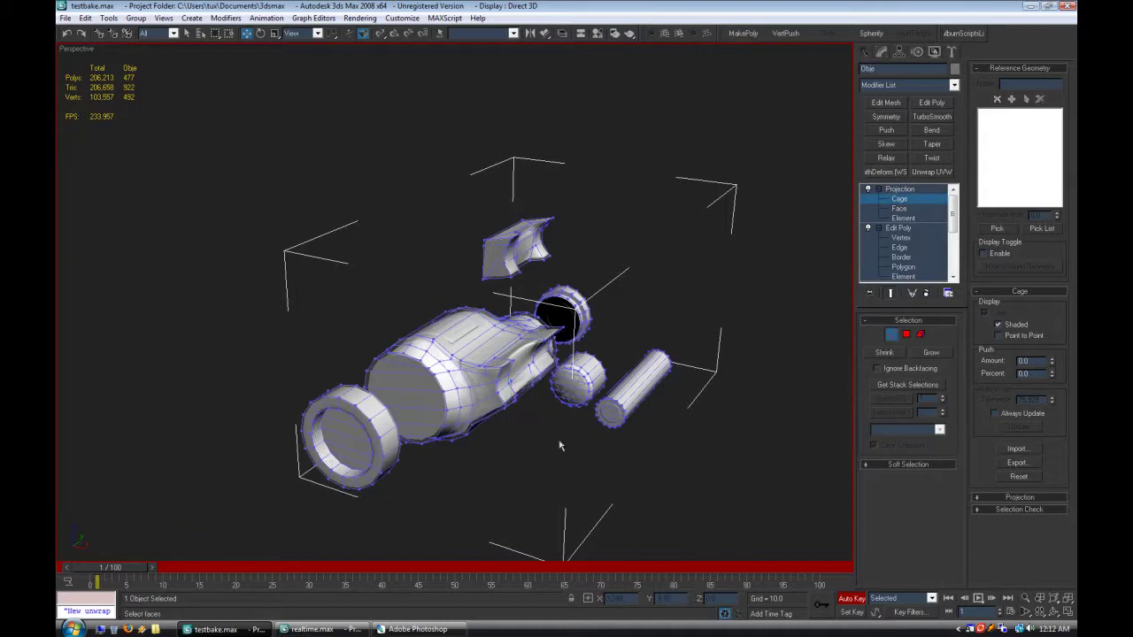
{"action": "middle_click_drag", "start_coordinate": [506, 361], "coordinate": [460, 370], "text": "alt"}
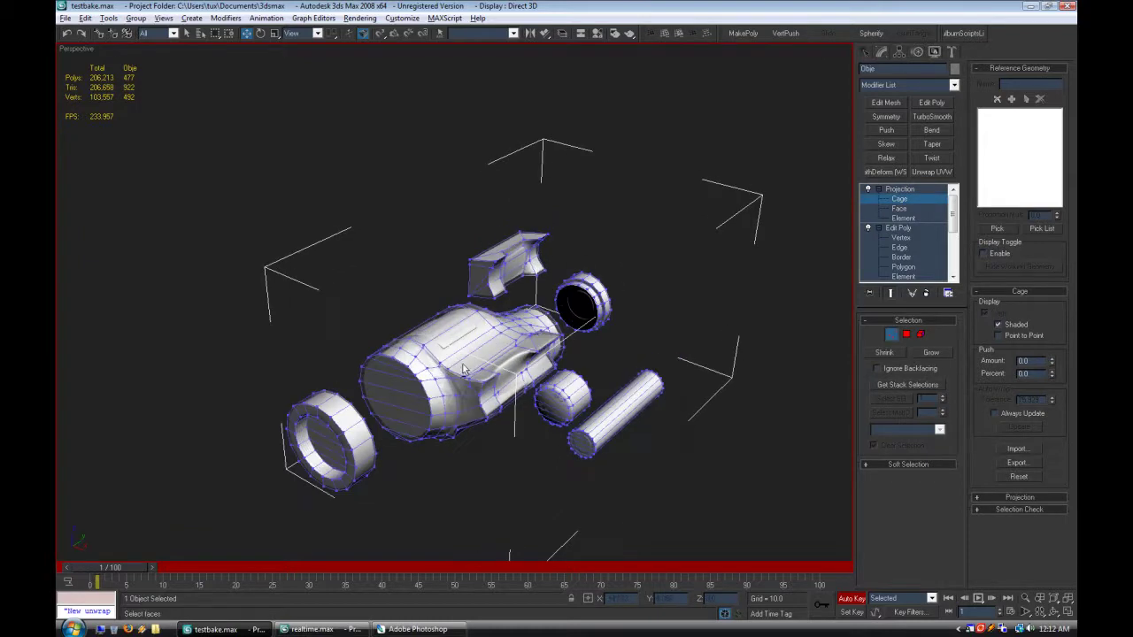
Step: Select one cage vertex on the main body, grow the selection across the body, shrink it once and clear it
{"action": "left_click", "coordinate": [446, 372]}
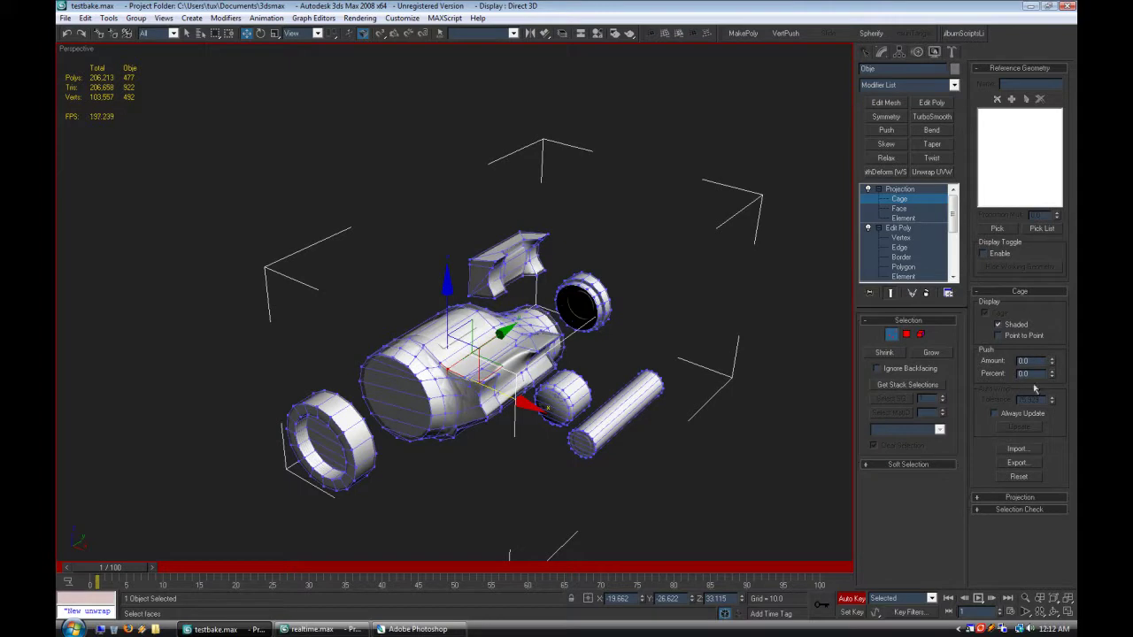
{"action": "left_click", "coordinate": [935, 354]}
{"action": "left_click", "coordinate": [935, 354]}
{"action": "left_click", "coordinate": [936, 355]}
{"action": "left_click", "coordinate": [936, 356]}
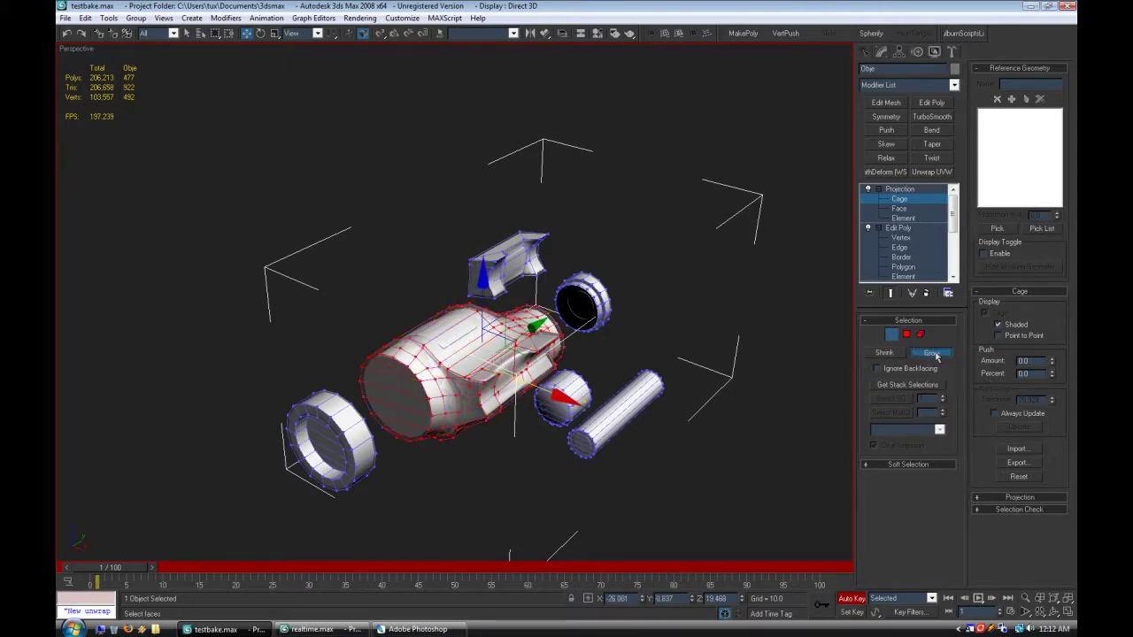
{"action": "left_click", "coordinate": [885, 354]}
{"action": "left_click", "coordinate": [742, 407]}
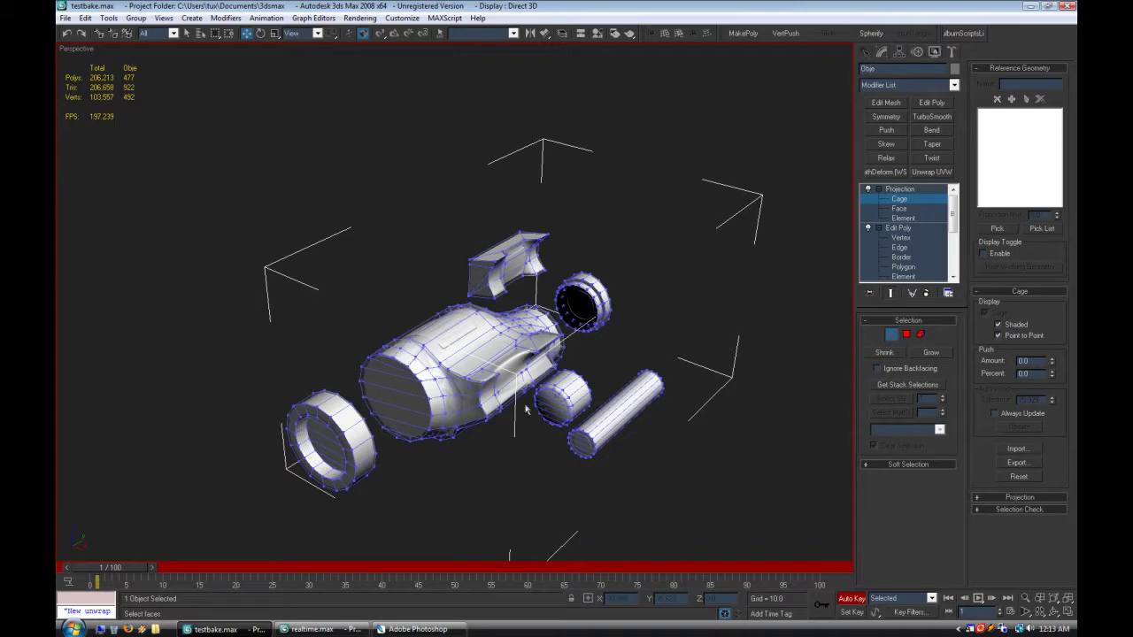
Step: Enable the cage's Point to Point display and examine the connecting lines on the front lens ring and main body
{"action": "scroll", "coordinate": [549, 394], "scroll_direction": "up", "scroll_amount": 5}
{"action": "middle_click_drag", "start_coordinate": [576, 379], "coordinate": [546, 396], "text": "alt"}
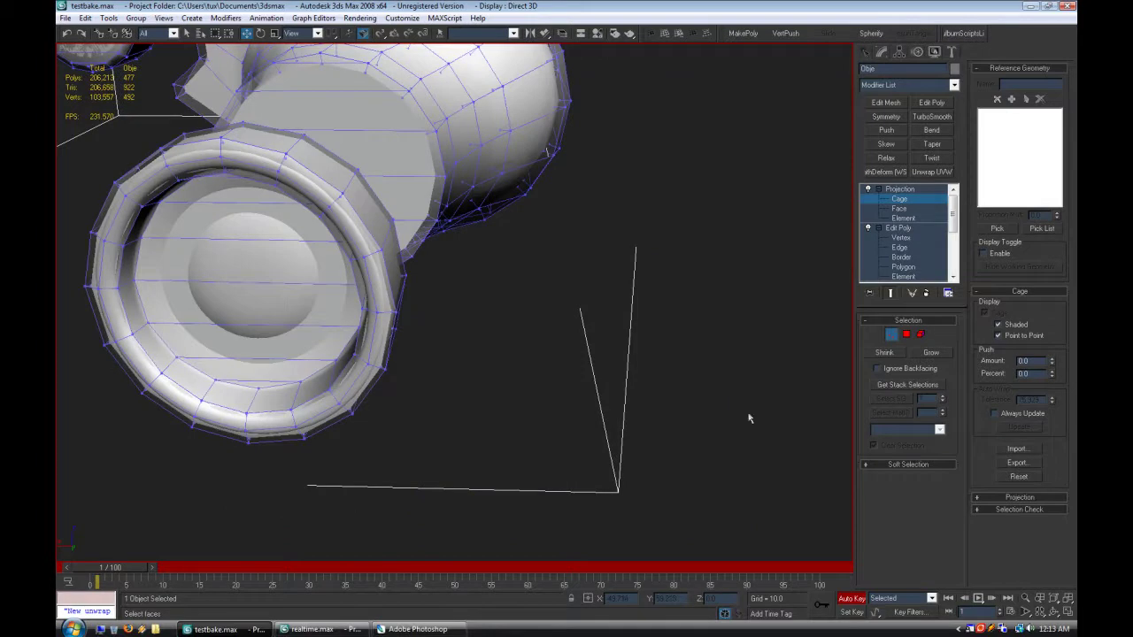
{"action": "middle_click_drag", "start_coordinate": [637, 355], "coordinate": [682, 499], "text": "alt"}
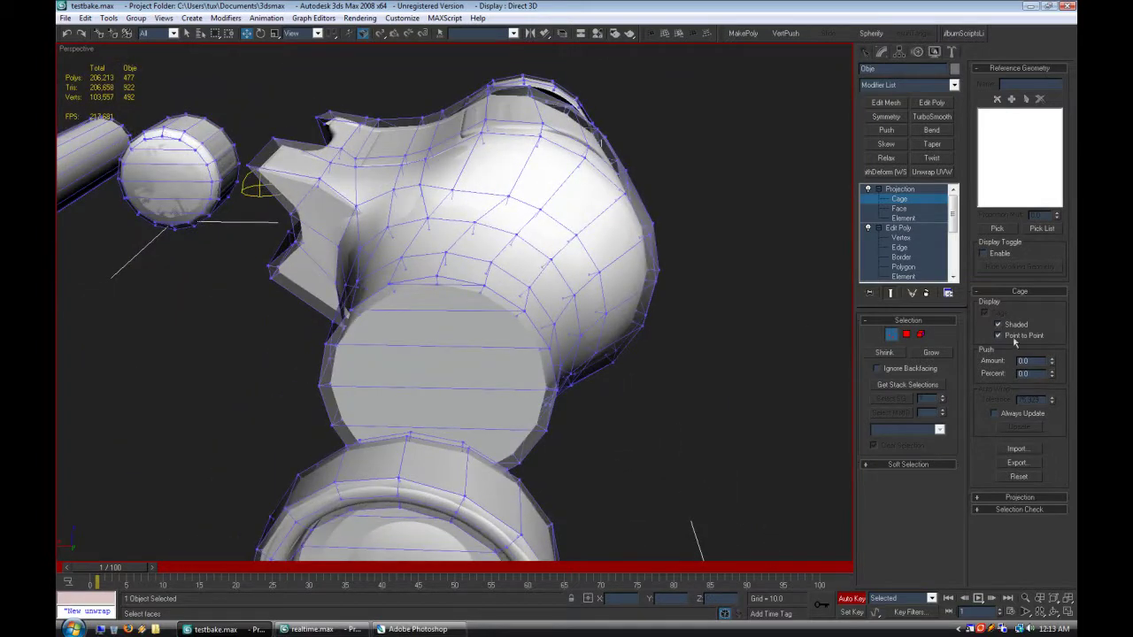
{"action": "middle_click_drag", "start_coordinate": [643, 346], "coordinate": [488, 445], "text": "alt"}
{"action": "scroll", "coordinate": [443, 461], "scroll_direction": "up", "scroll_amount": 5}
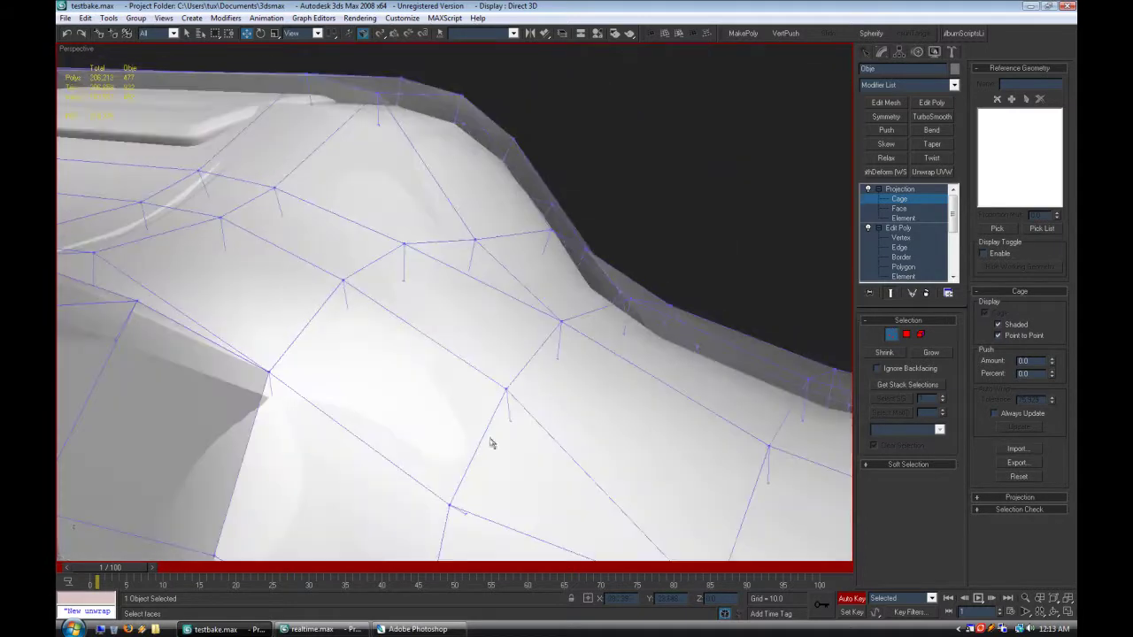
Step: Select a cage vertex where the body slopes toward the eyepiece and examine its projection line from several angles
{"action": "left_click", "coordinate": [346, 286]}
{"action": "scroll", "coordinate": [488, 397], "scroll_direction": "down", "scroll_amount": 5}
{"action": "middle_click_drag", "start_coordinate": [487, 398], "coordinate": [551, 425], "text": "alt"}
{"action": "scroll", "coordinate": [544, 384], "scroll_direction": "up", "scroll_amount": 6}
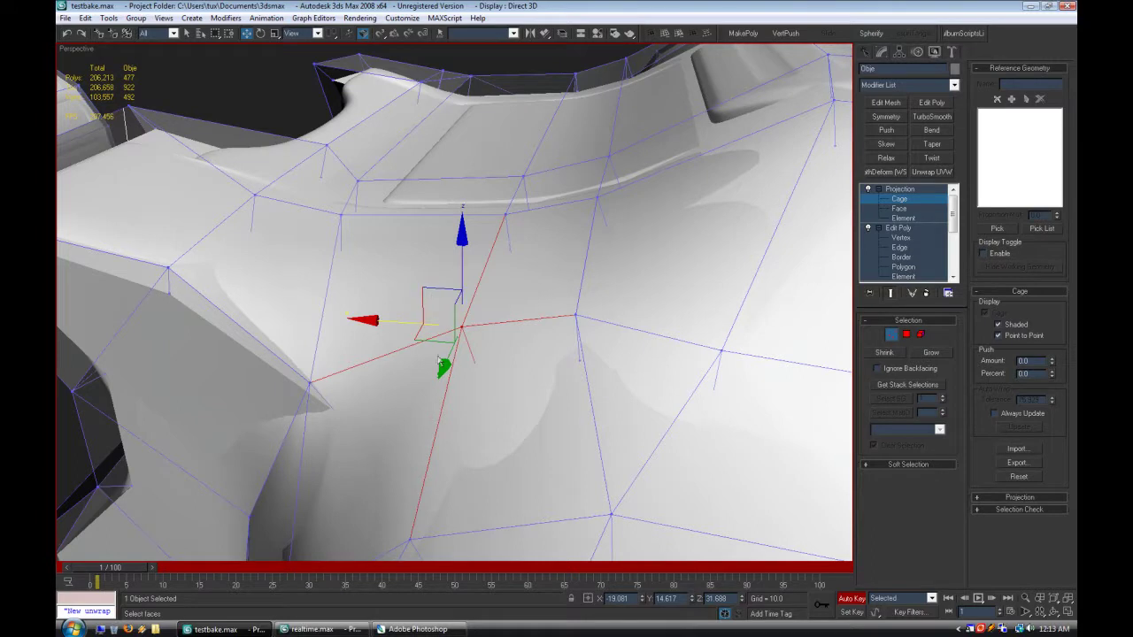
{"action": "middle_click_drag", "start_coordinate": [476, 455], "coordinate": [527, 314], "text": "alt"}
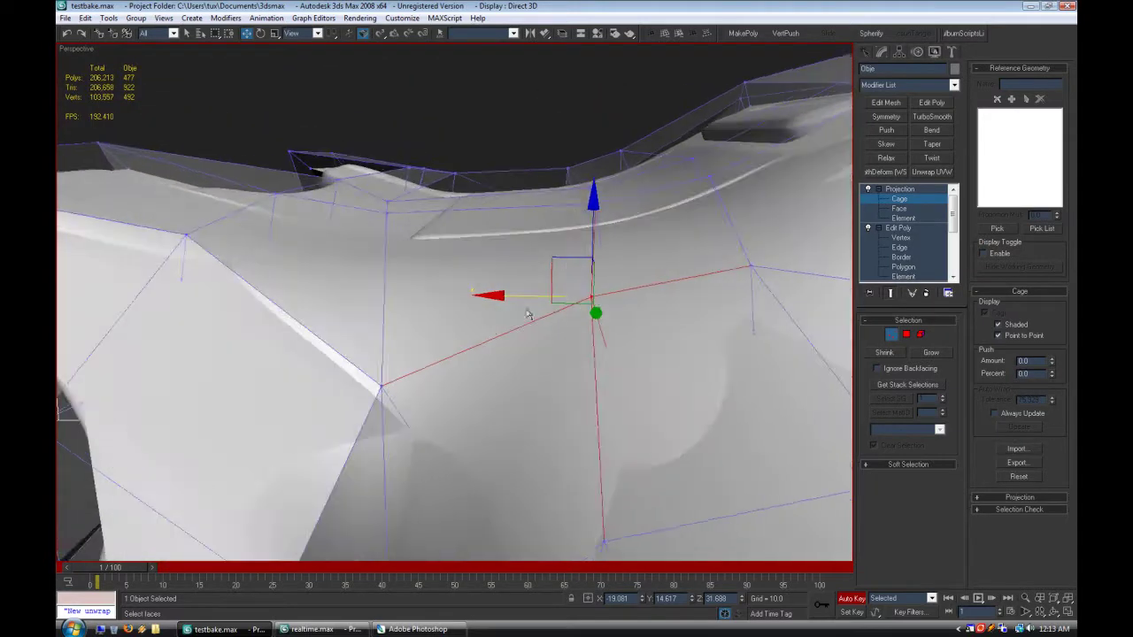
{"action": "middle_click_drag", "start_coordinate": [435, 390], "coordinate": [592, 385], "text": "alt"}
{"action": "scroll", "coordinate": [498, 377], "scroll_direction": "up", "scroll_amount": 3}
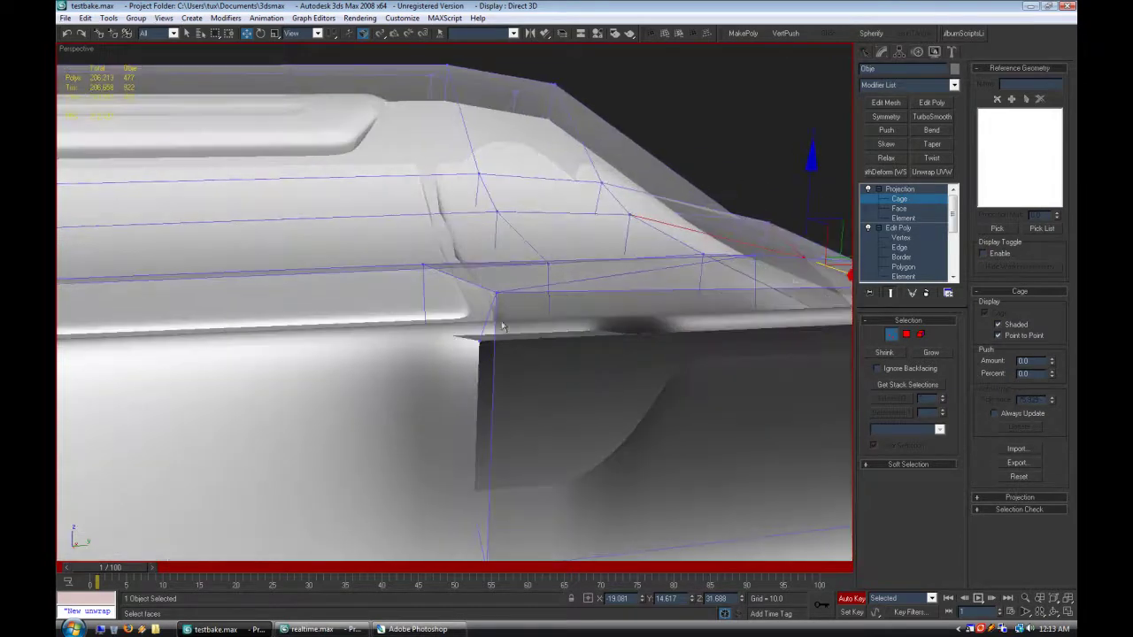
Step: Select the two cage vertices on the lower edge of the body's hinge recess and move them away from the high-poly
{"action": "middle_click_drag", "start_coordinate": [497, 294], "coordinate": [696, 405], "text": "alt"}
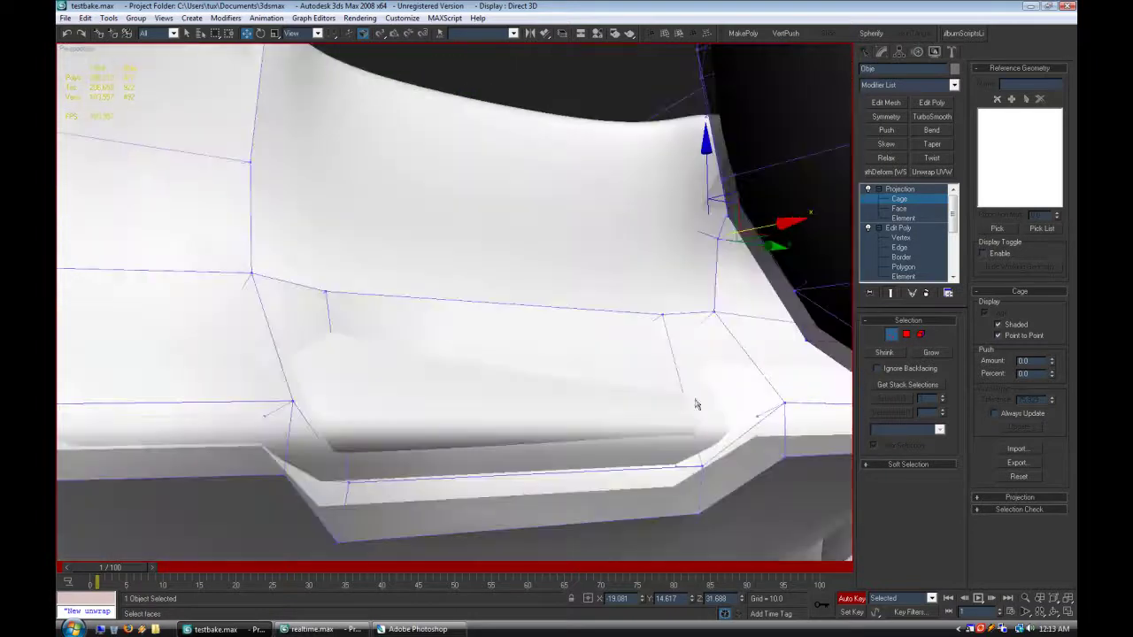
{"action": "left_click", "coordinate": [705, 475]}
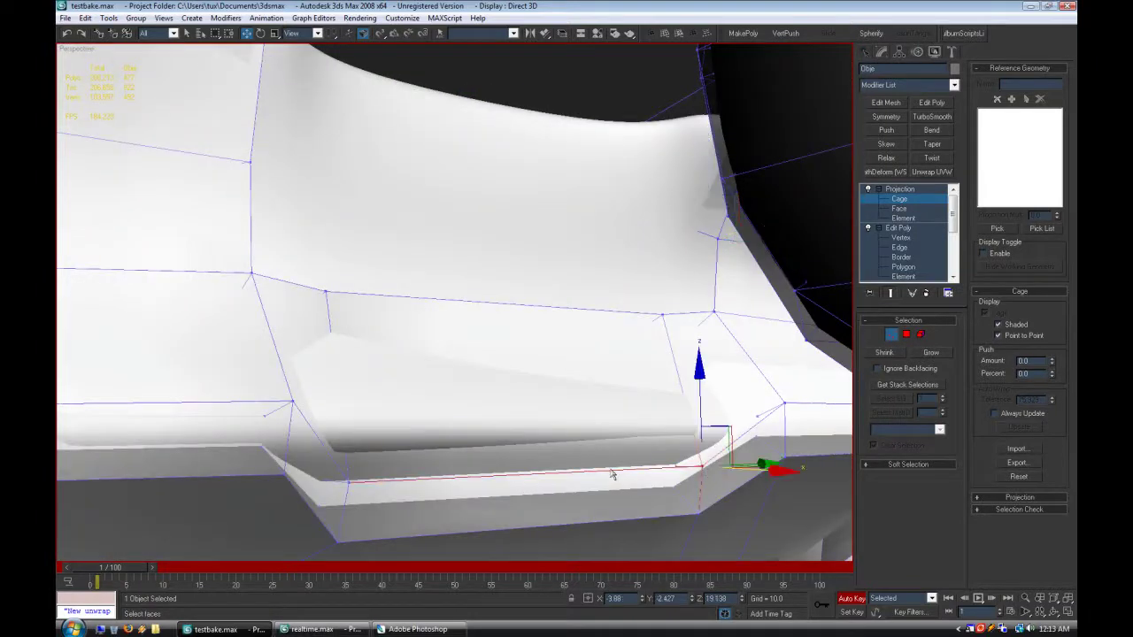
{"action": "left_click", "coordinate": [348, 483], "text": "ctrl"}
{"action": "middle_click_drag", "start_coordinate": [553, 449], "coordinate": [725, 430], "text": "alt"}
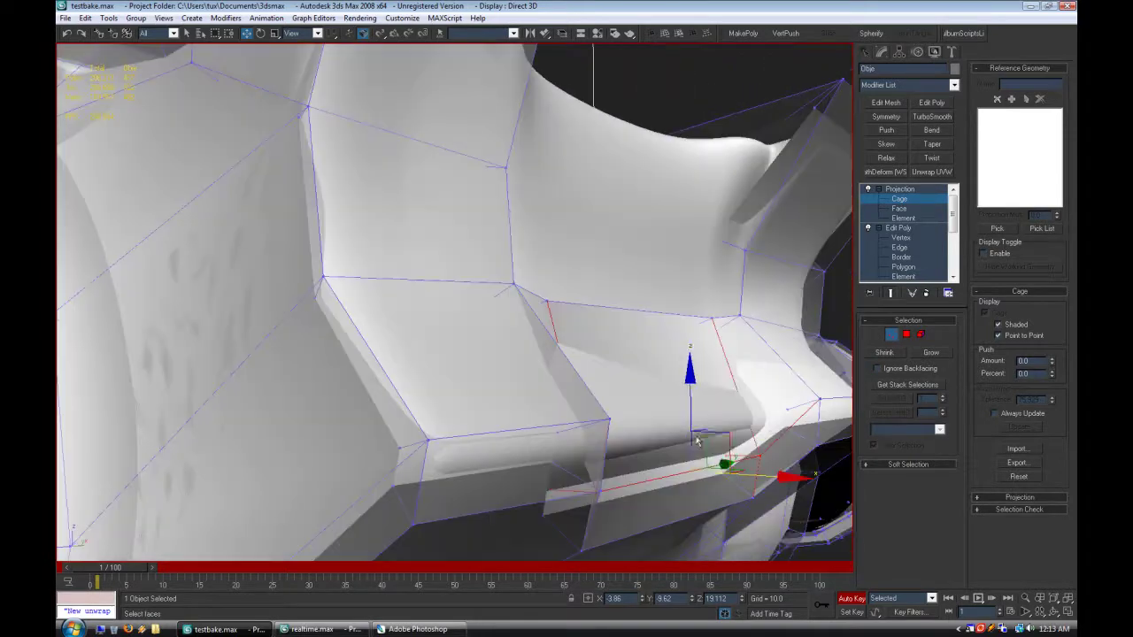
{"action": "left_click_drag", "start_coordinate": [728, 433], "coordinate": [752, 466]}
{"action": "left_click_drag", "start_coordinate": [653, 449], "coordinate": [666, 447]}
Step: Examine the cage around all the exploded binocular parts and show the modifier's Projection settings
{"action": "middle_click_drag", "start_coordinate": [666, 447], "coordinate": [573, 434], "text": "alt"}
{"action": "scroll", "coordinate": [573, 435], "scroll_direction": "down", "scroll_amount": 8}
{"action": "middle_click_drag", "start_coordinate": [393, 450], "coordinate": [836, 506], "text": "alt"}
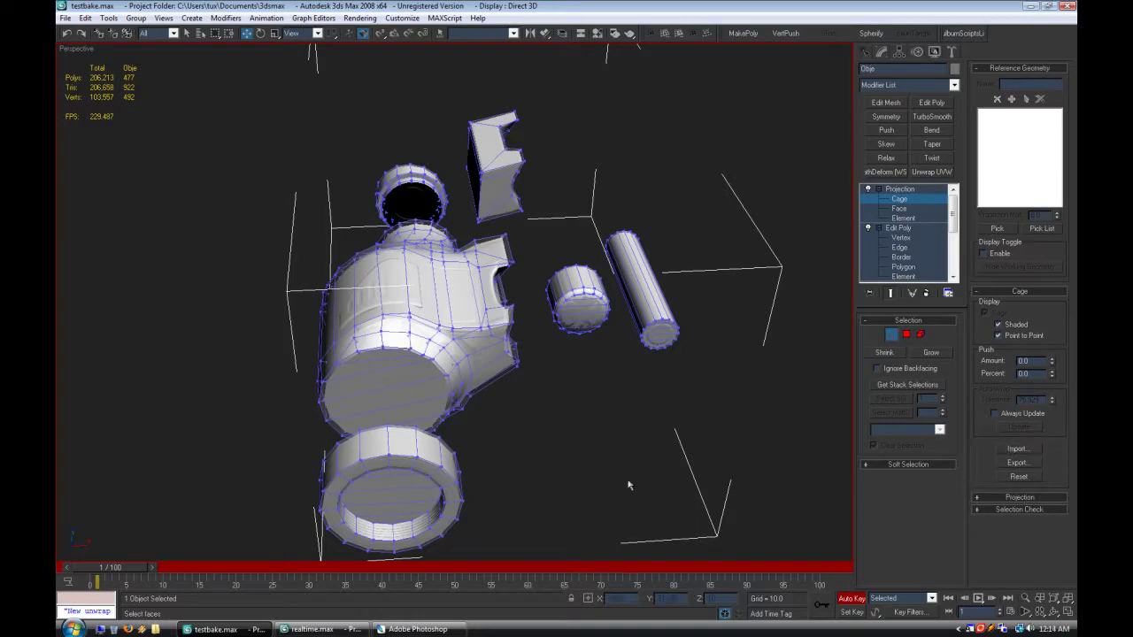
{"action": "middle_click_drag", "start_coordinate": [427, 502], "coordinate": [550, 395], "text": "alt"}
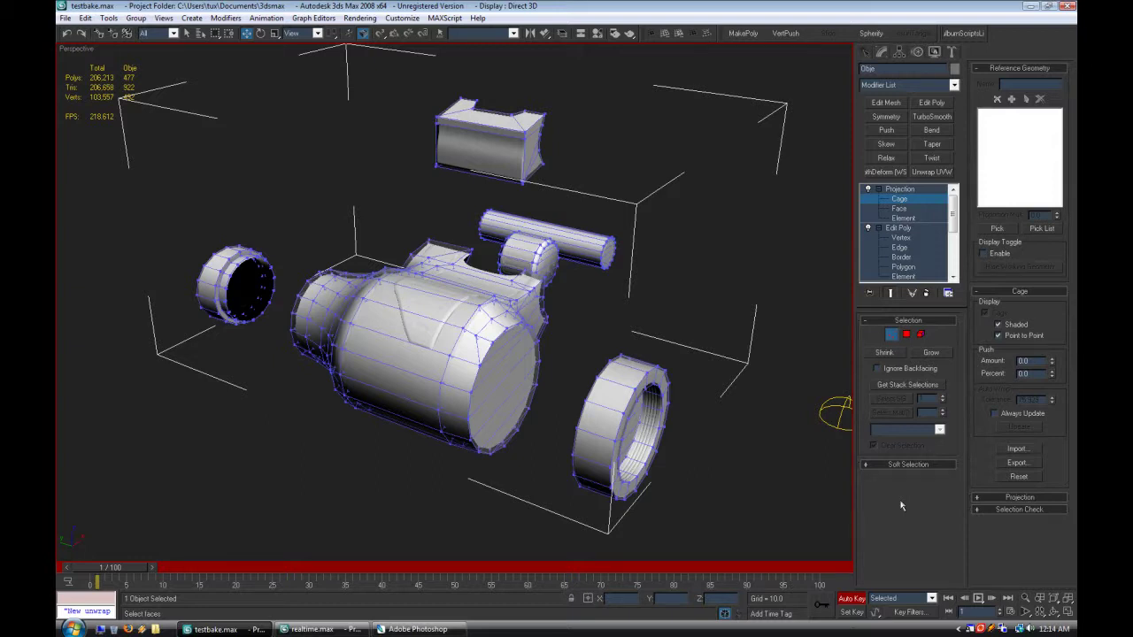
{"action": "left_click", "coordinate": [1019, 498]}
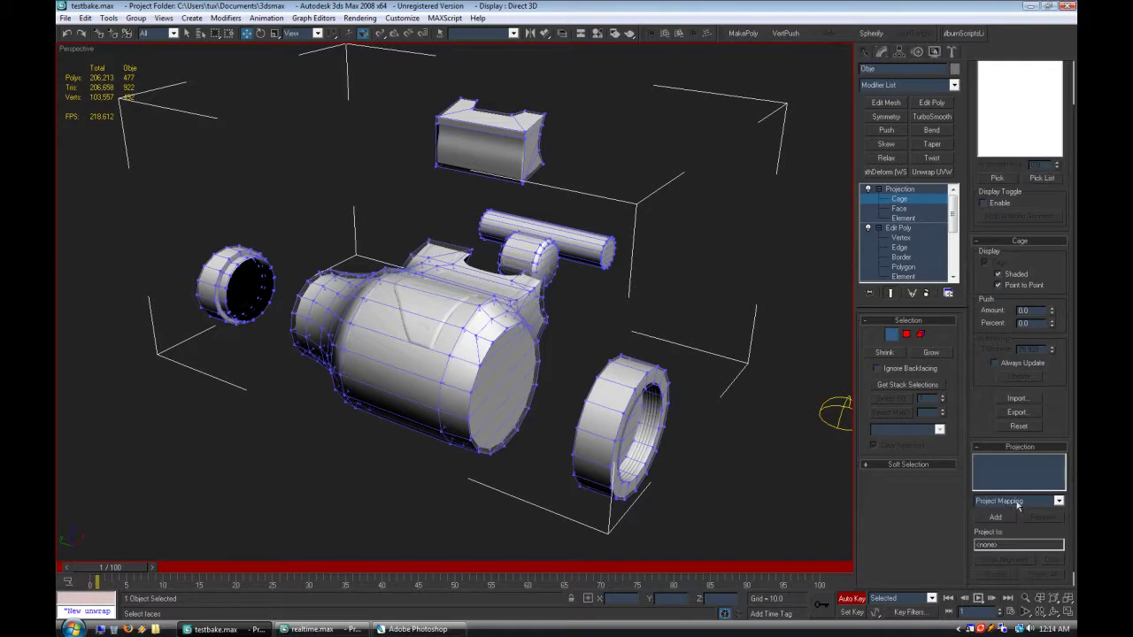
Step: Collapse the Projection and Selection Check settings and leave the cage sub-object level of the Projection modifier
{"action": "left_click", "coordinate": [1014, 449]}
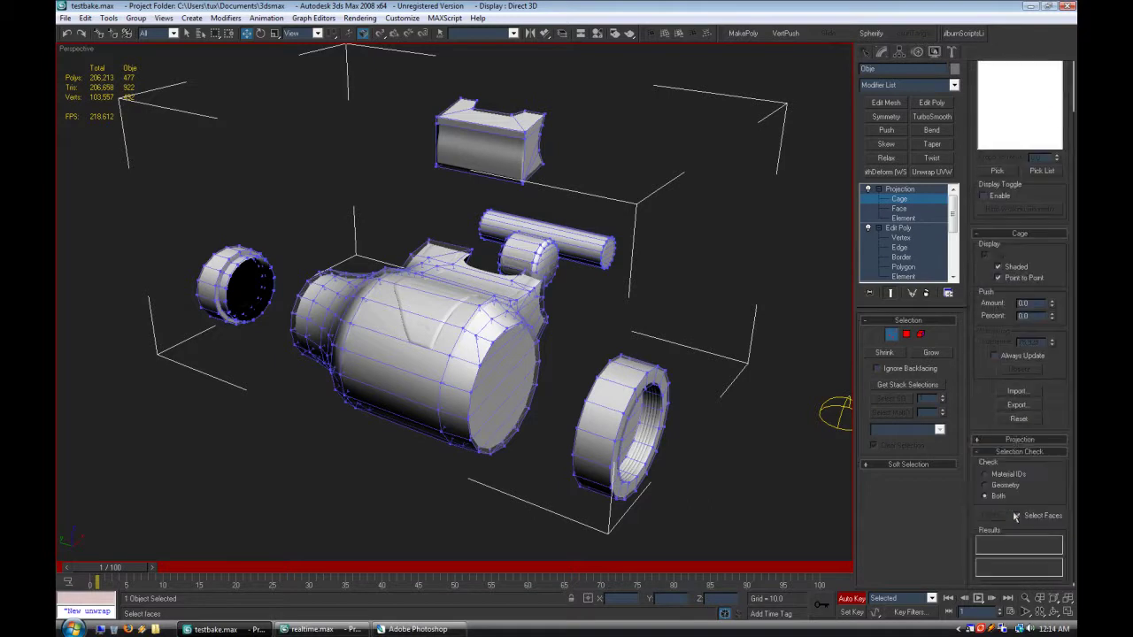
{"action": "left_click", "coordinate": [1006, 452]}
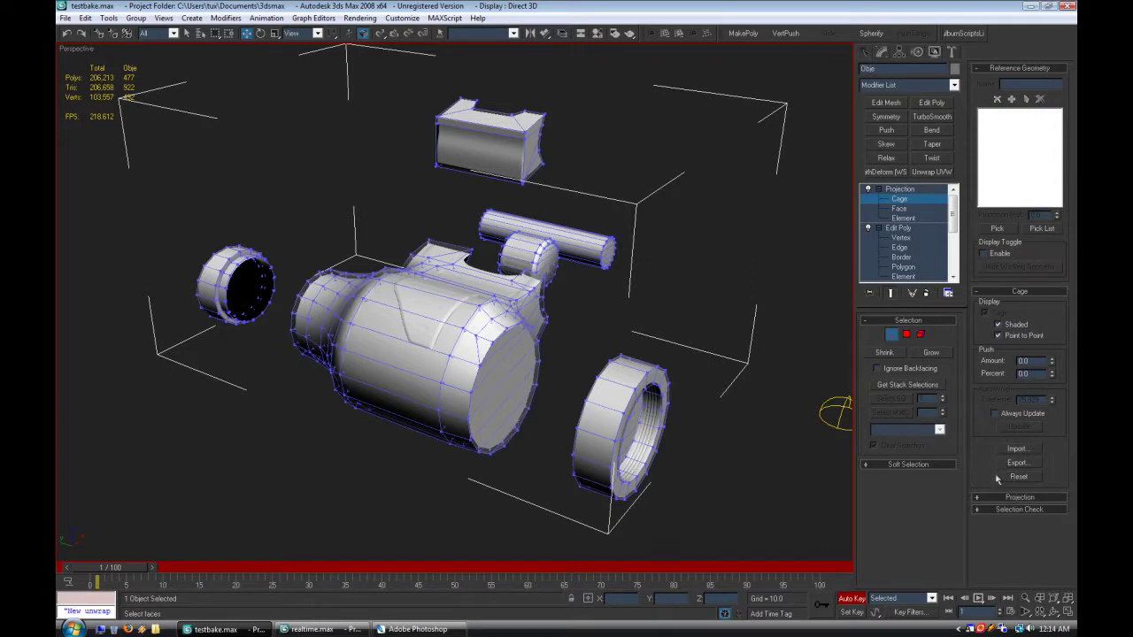
{"action": "left_click", "coordinate": [936, 195]}
Step: Add all the listed high-poly objects, Cylinder01 through Ob02, as reference geometry for the Projection modifier
{"action": "middle_click_drag", "start_coordinate": [721, 399], "coordinate": [571, 456], "text": "alt"}
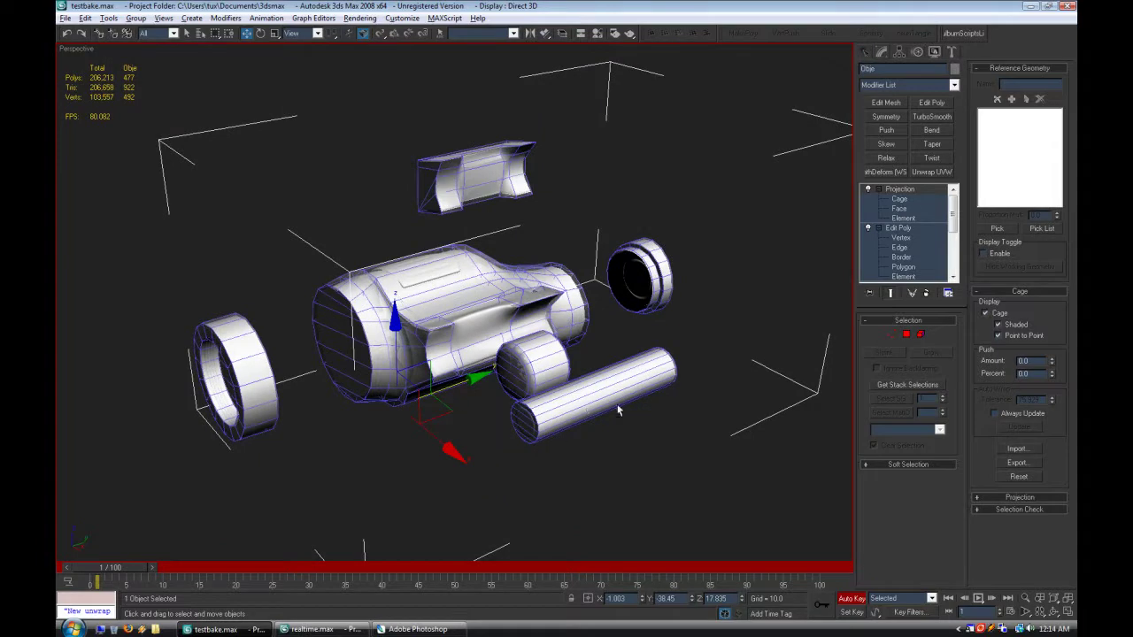
{"action": "middle_click_drag", "start_coordinate": [698, 451], "coordinate": [612, 485], "text": "alt"}
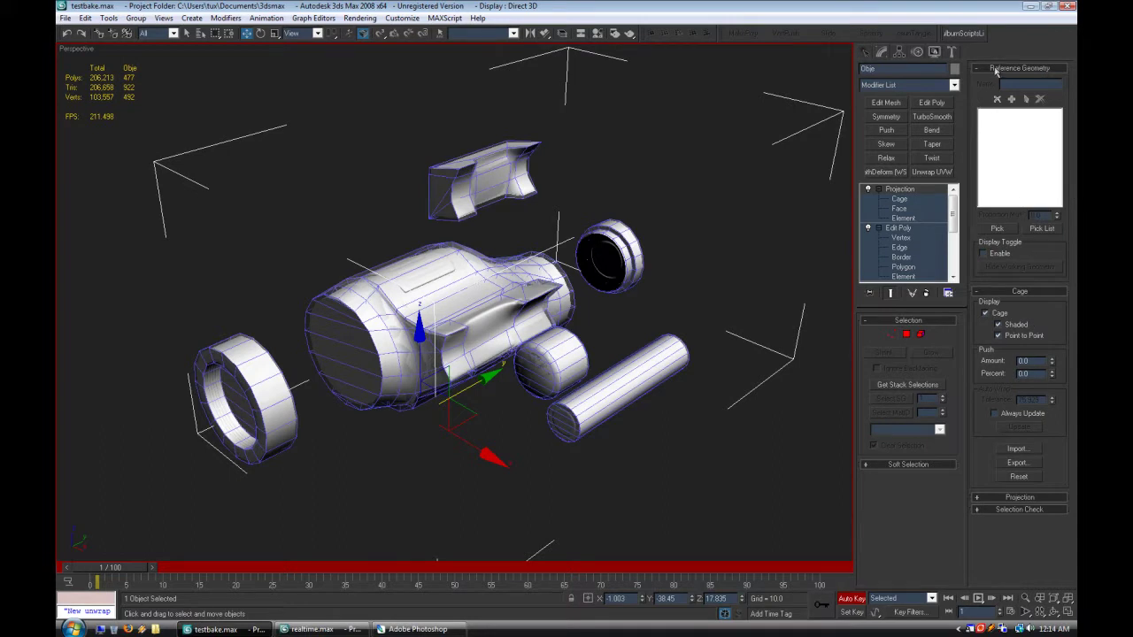
{"action": "left_click", "coordinate": [1041, 231]}
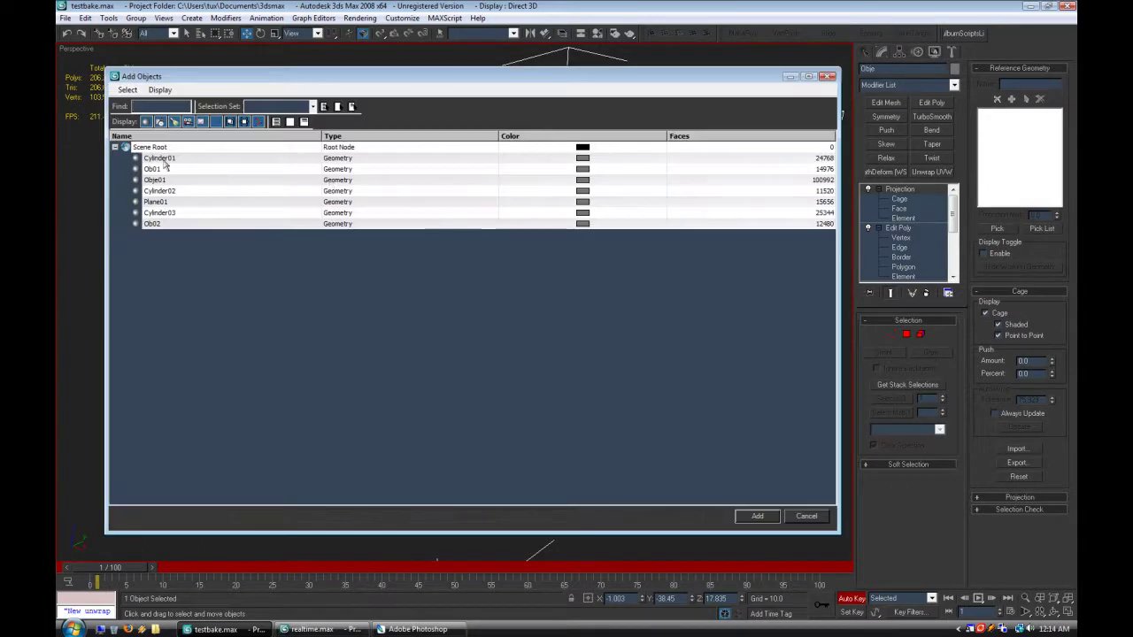
{"action": "left_click", "coordinate": [165, 159]}
{"action": "left_click", "coordinate": [171, 226], "text": "shift"}
{"action": "left_click", "coordinate": [756, 516]}
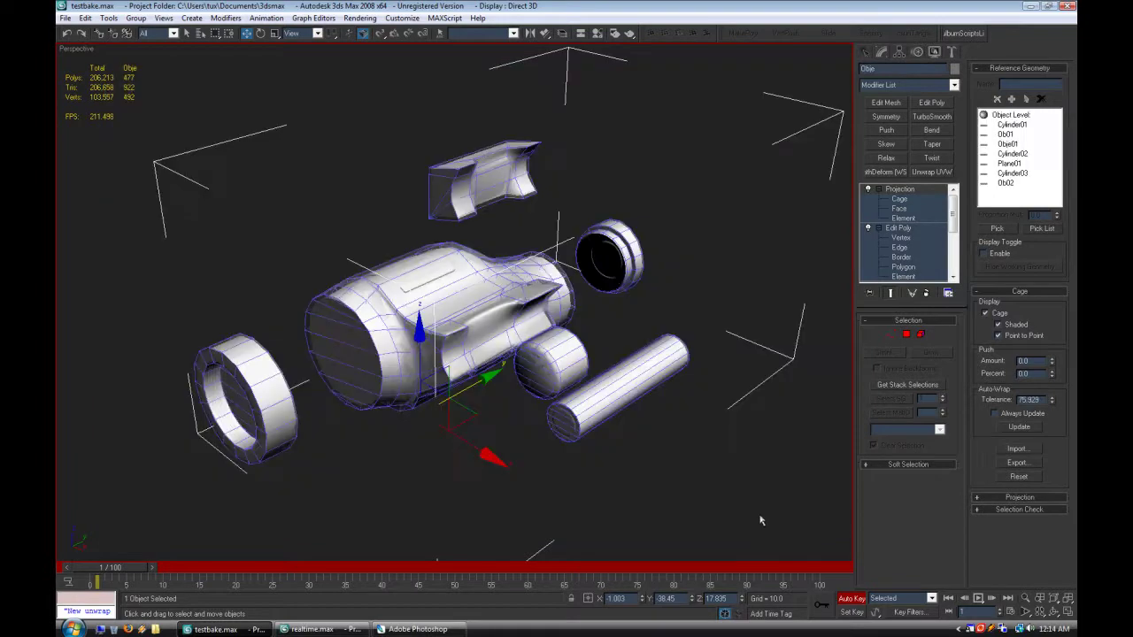
Step: Compare the low-poly model with its Projection and Edit Poly modifiers toggled off and on, and reselect the model
{"action": "middle_click_drag", "start_coordinate": [594, 439], "coordinate": [627, 420], "text": "alt"}
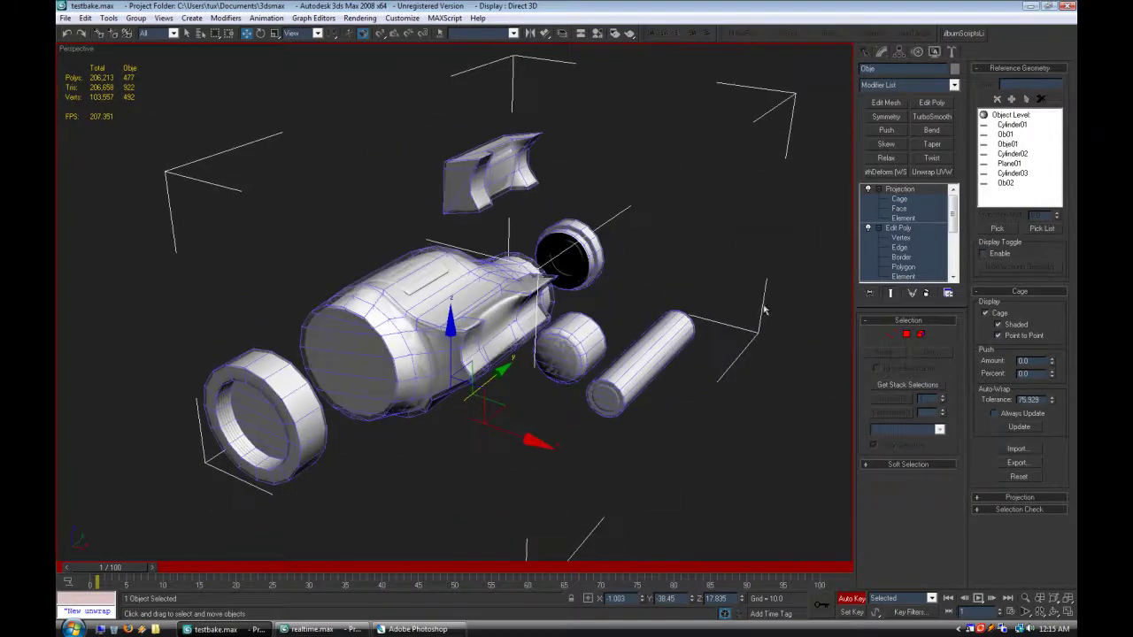
{"action": "left_click", "coordinate": [869, 189]}
{"action": "left_click", "coordinate": [869, 229]}
{"action": "left_click", "coordinate": [869, 229]}
{"action": "left_click", "coordinate": [869, 229]}
{"action": "left_click", "coordinate": [869, 229]}
{"action": "left_click", "coordinate": [769, 269]}
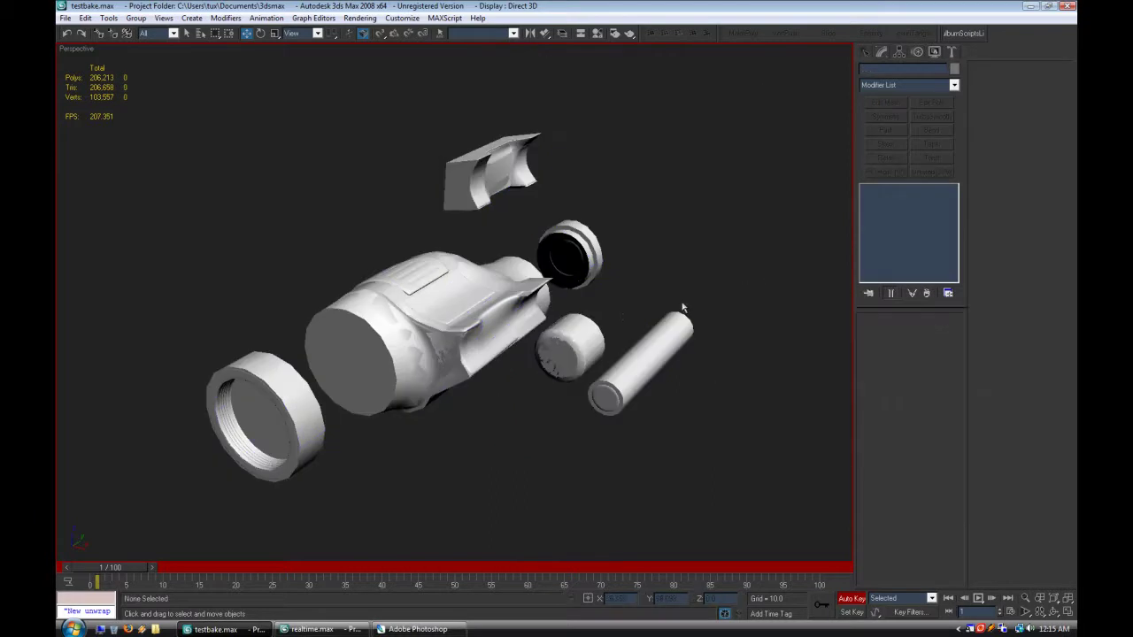
{"action": "left_click", "coordinate": [474, 322]}
{"action": "left_click", "coordinate": [409, 380]}
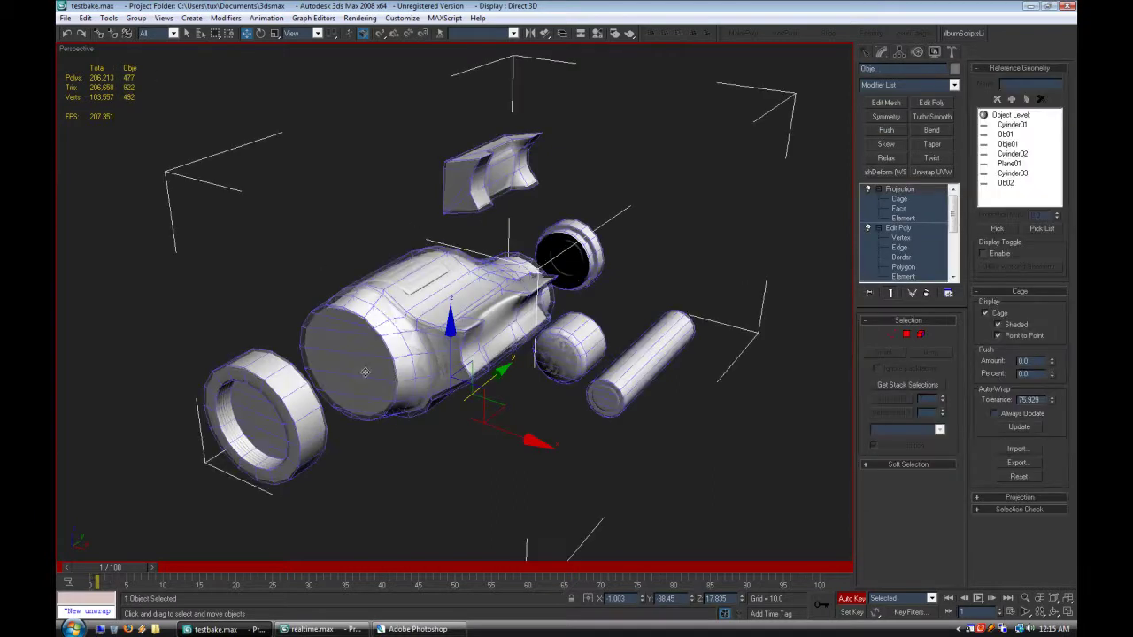
Step: Open the Render To Texture settings for the selected low-poly object
{"action": "left_click", "coordinate": [359, 18]}
{"action": "left_click", "coordinate": [358, 19]}
{"action": "left_click", "coordinate": [360, 17]}
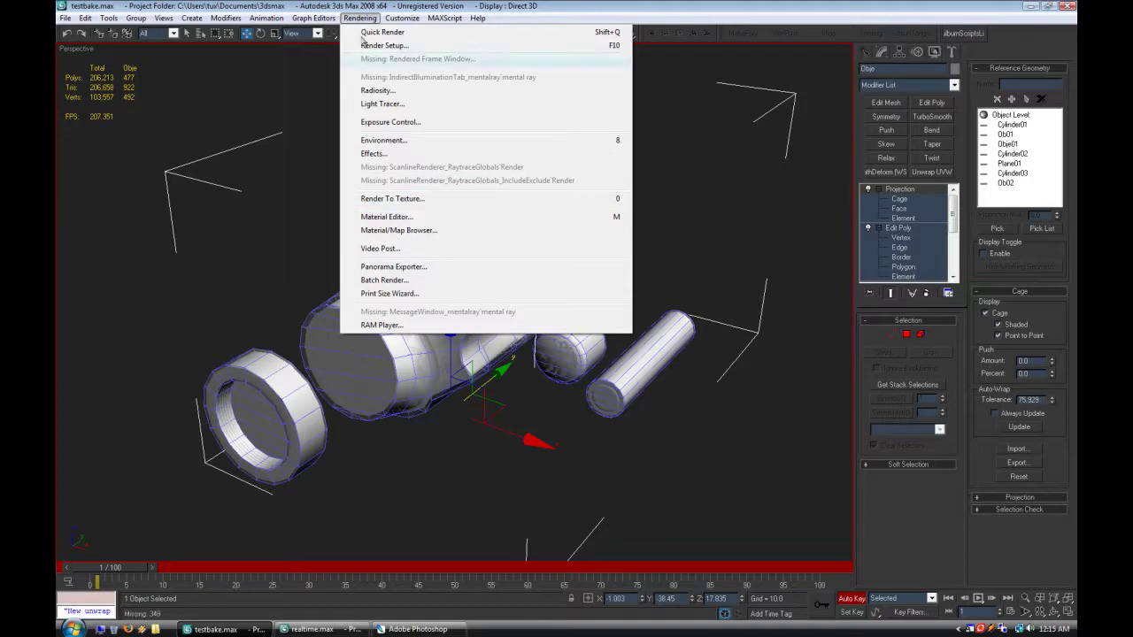
{"action": "left_click", "coordinate": [392, 200]}
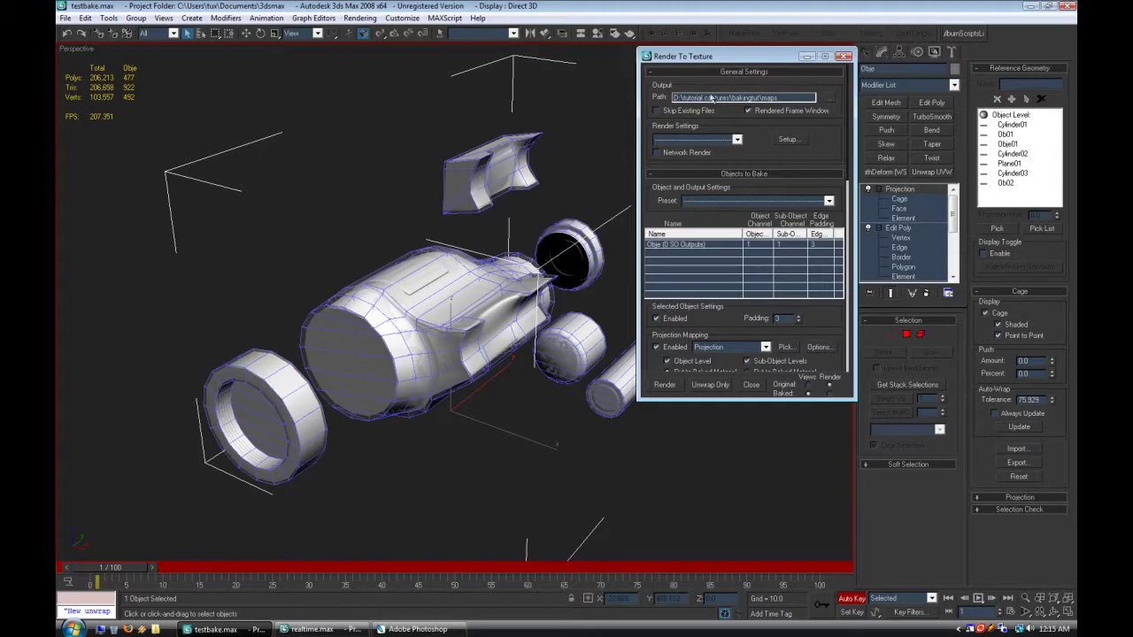
Step: Check the output folder of the baked maps without changing it
{"action": "left_click", "coordinate": [778, 98]}
{"action": "left_click", "coordinate": [829, 100]}
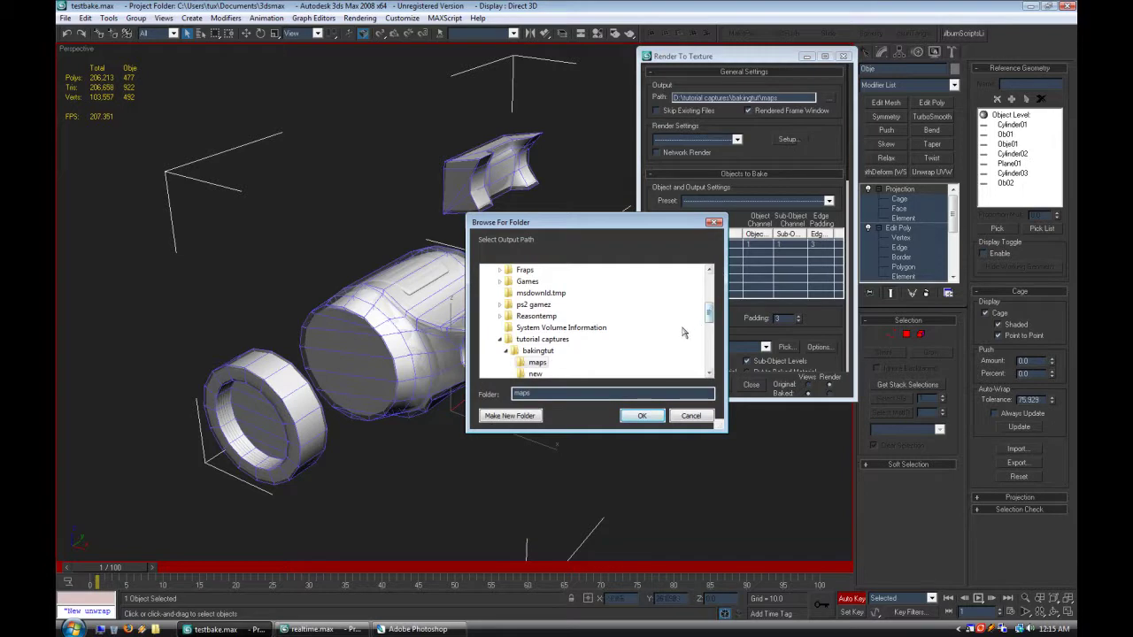
{"action": "left_click", "coordinate": [690, 416]}
Step: Keep projection mapping enabled for the object and choose the Projection modifier as its source
{"action": "left_click_drag", "start_coordinate": [823, 145], "coordinate": [791, 83]}
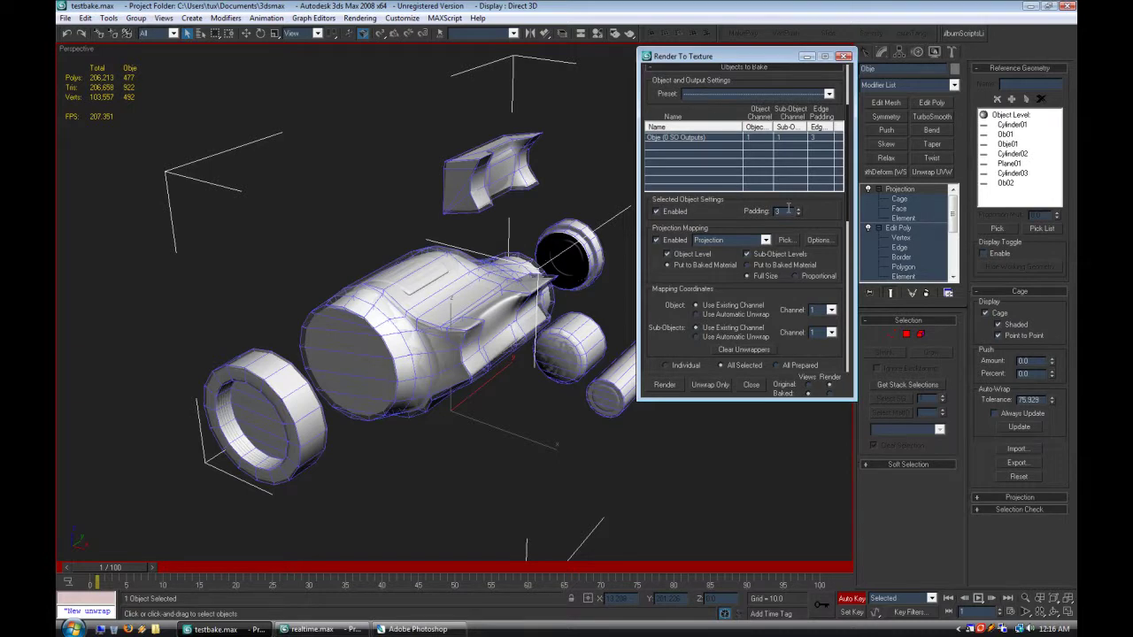
{"action": "left_click", "coordinate": [672, 242]}
{"action": "left_click", "coordinate": [672, 243]}
{"action": "left_click", "coordinate": [745, 240]}
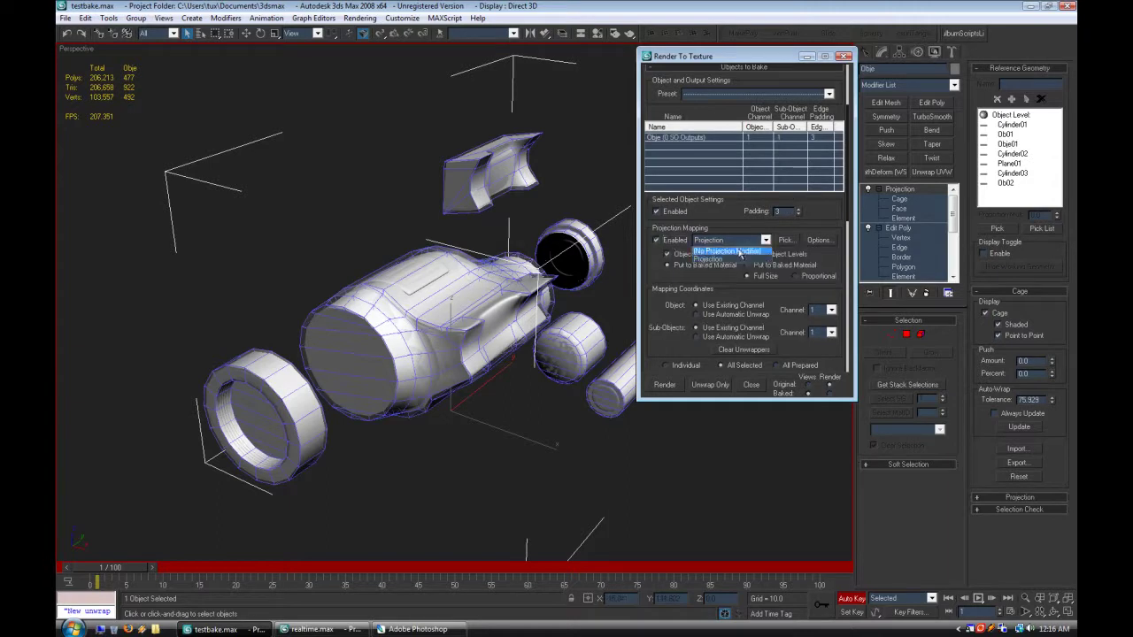
{"action": "left_click", "coordinate": [724, 258]}
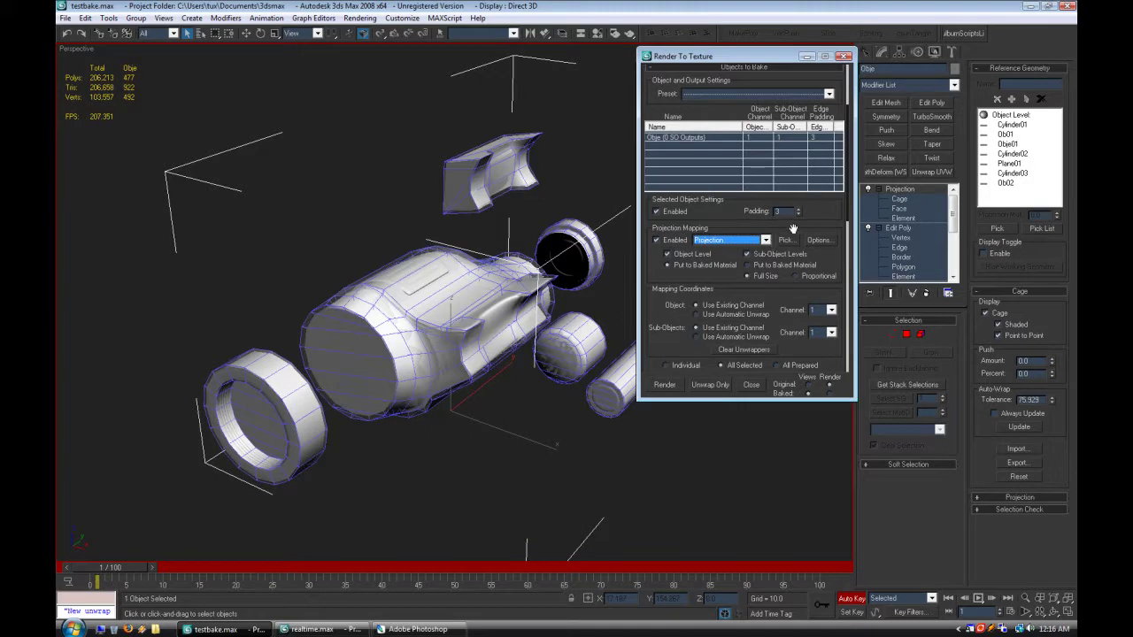
Step: Turn on the ray miss check in the projection options
{"action": "left_click", "coordinate": [818, 240]}
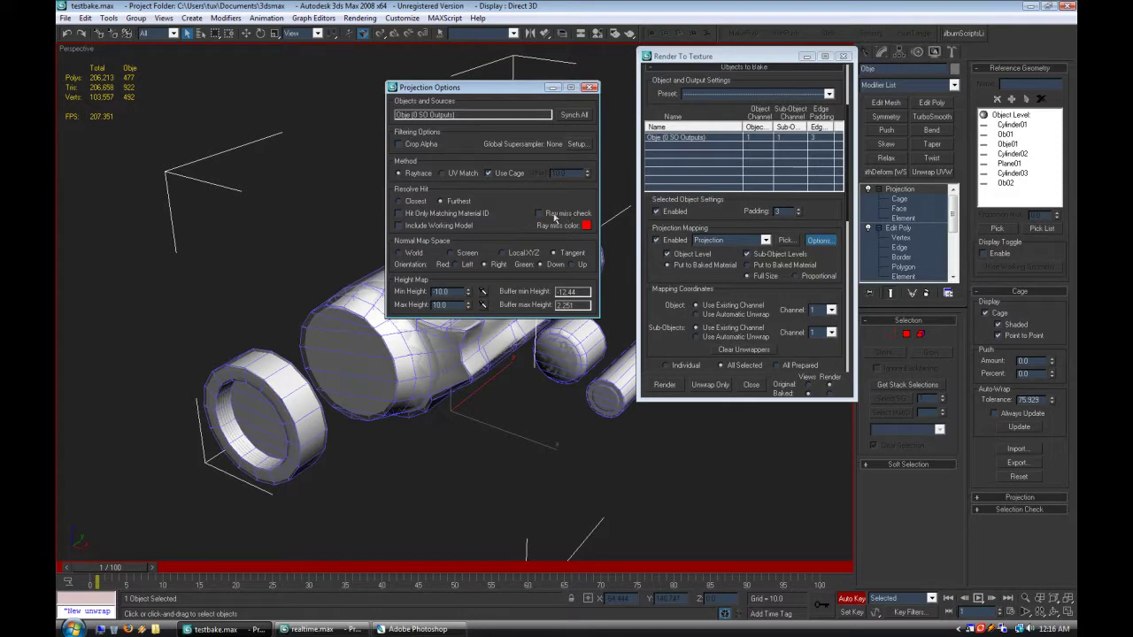
{"action": "left_click", "coordinate": [548, 215]}
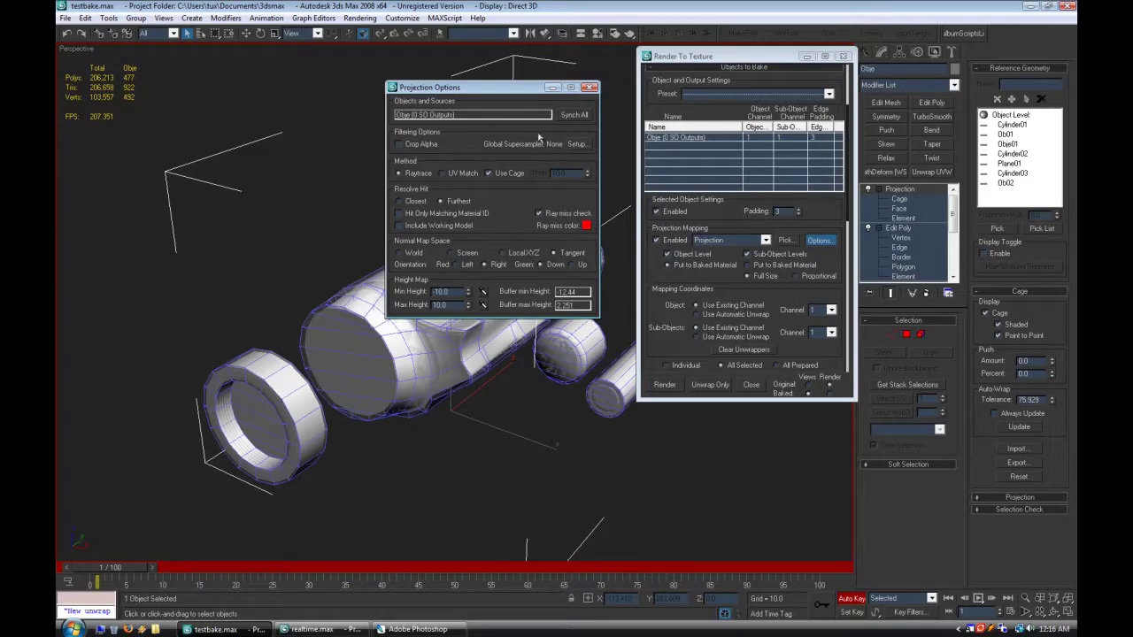
{"action": "left_click", "coordinate": [590, 88]}
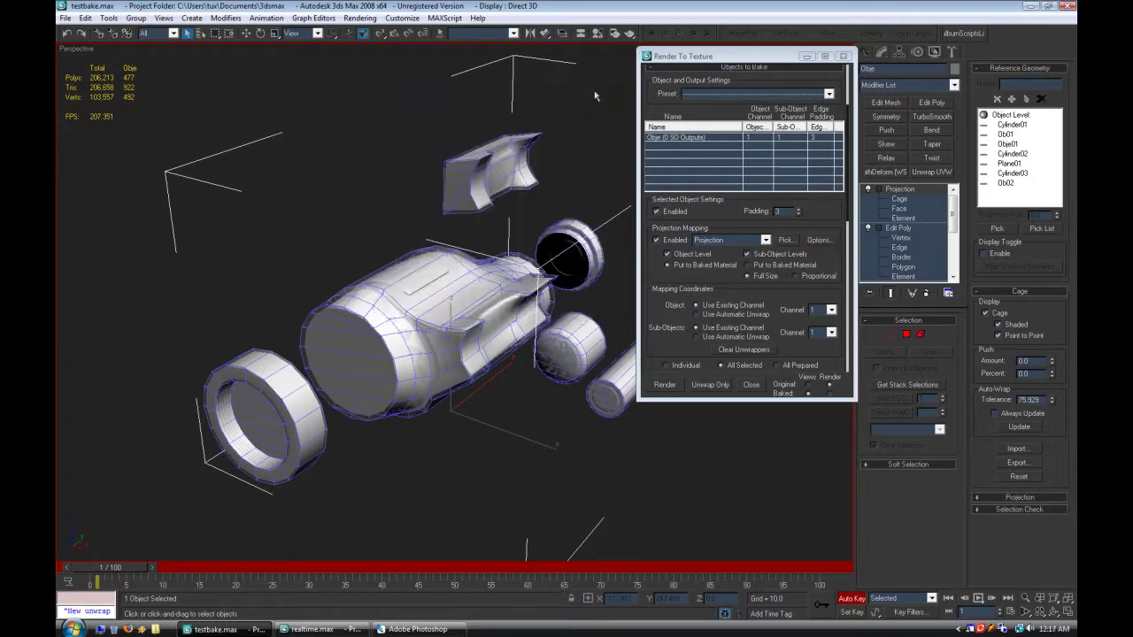
Step: Replace the CompleteMap output element with a NormalsMap element sized 1024x1024
{"action": "scroll", "coordinate": [676, 270], "scroll_direction": "down", "scroll_amount": 5}
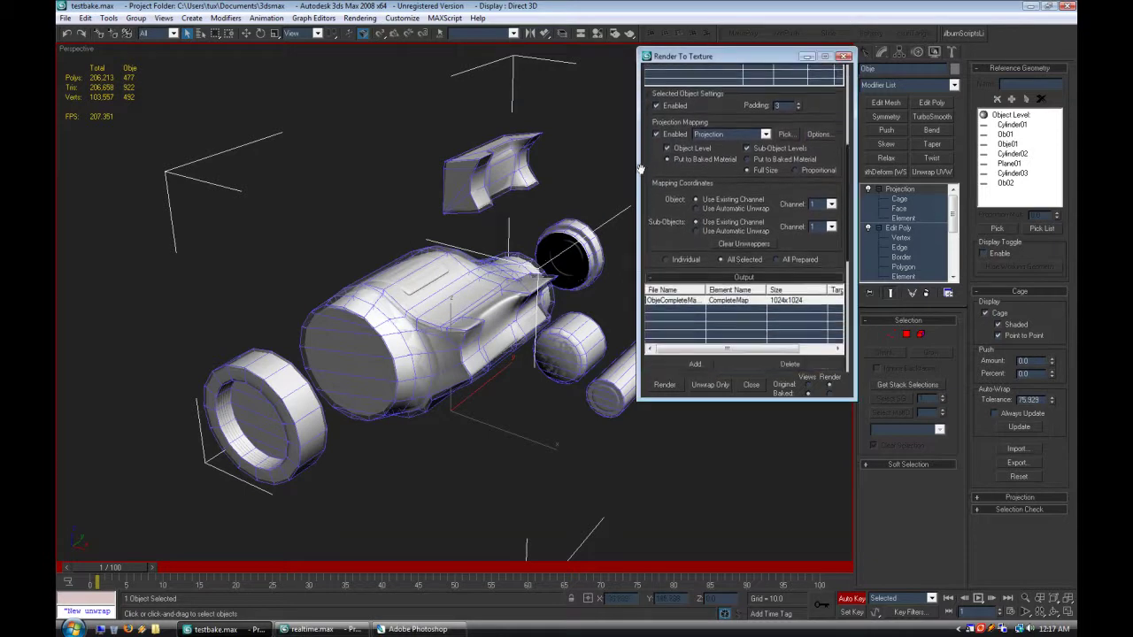
{"action": "left_click", "coordinate": [807, 310]}
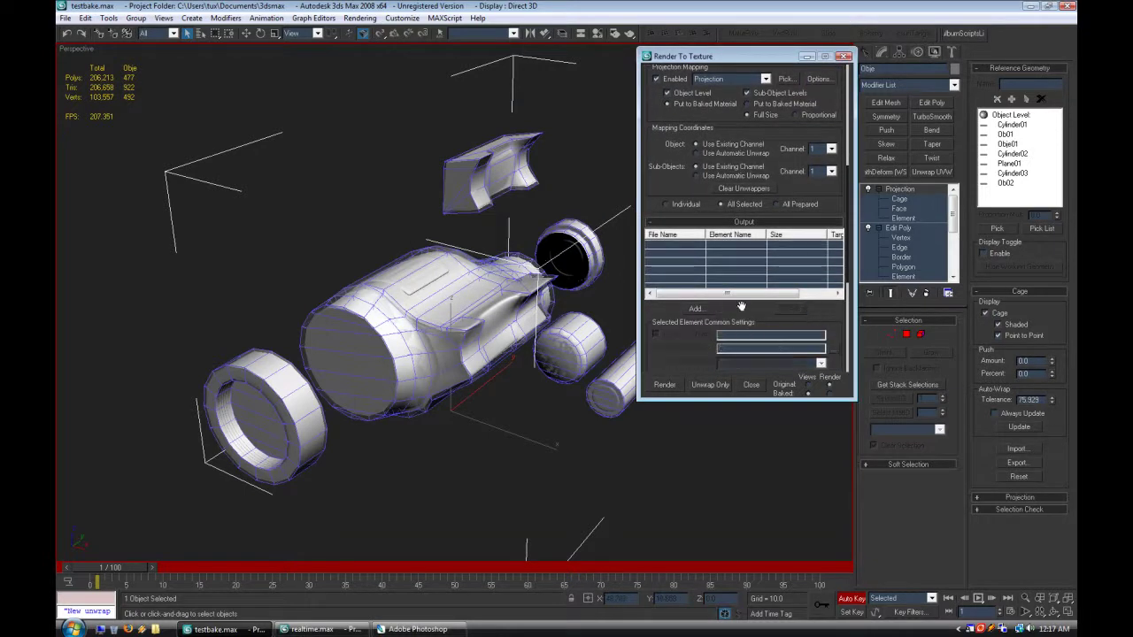
{"action": "scroll", "coordinate": [705, 315], "scroll_direction": "down", "scroll_amount": 3}
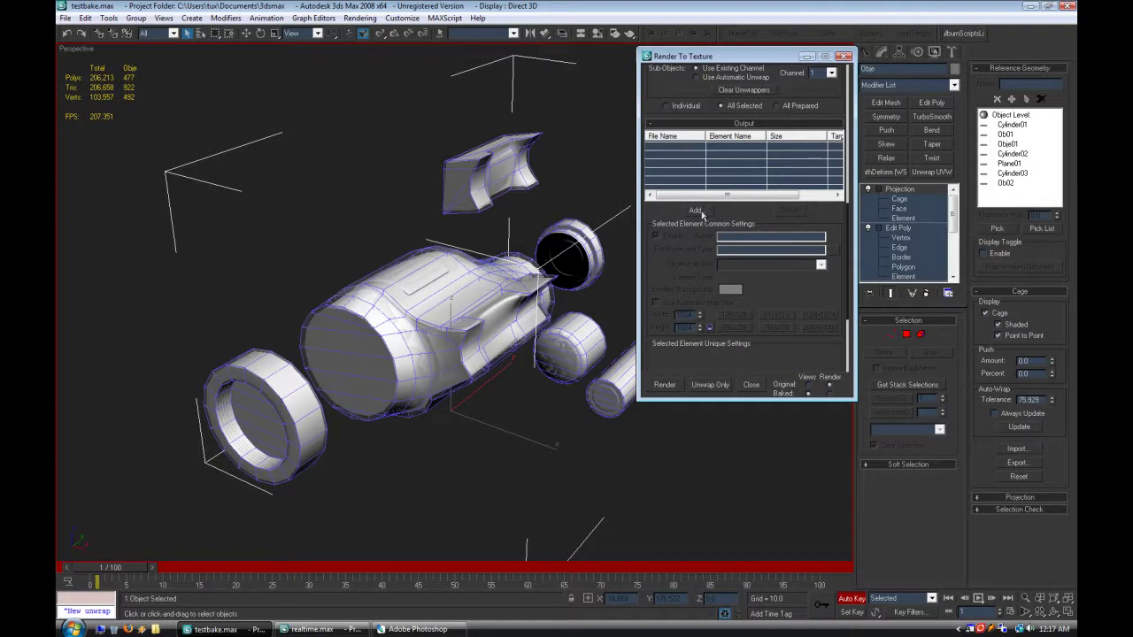
{"action": "left_click", "coordinate": [696, 211]}
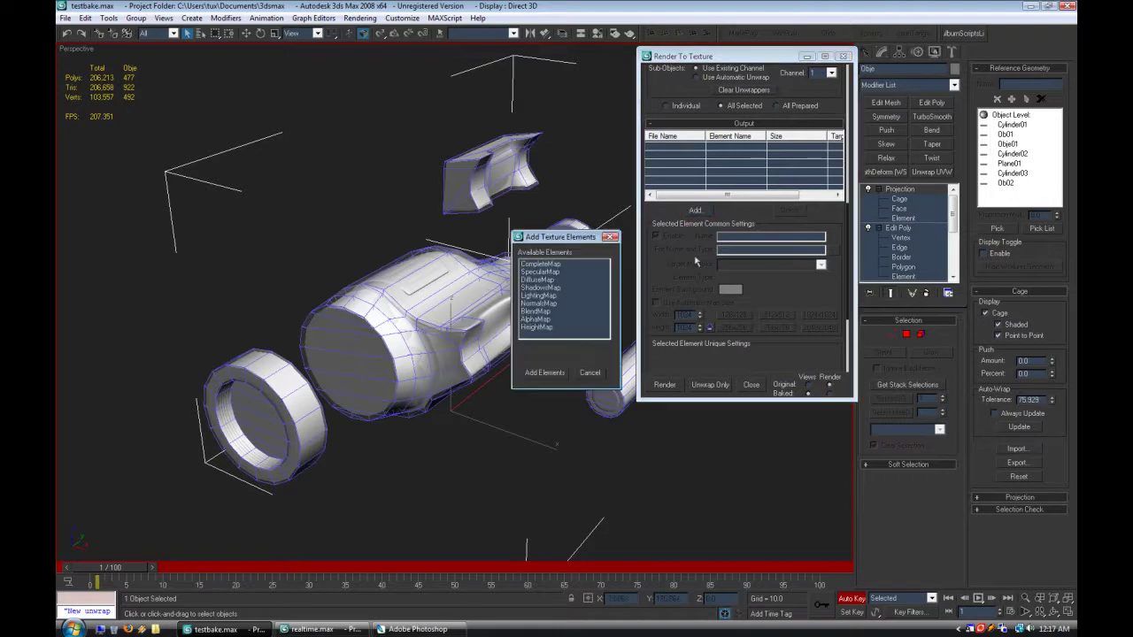
{"action": "left_click", "coordinate": [539, 304]}
{"action": "left_click", "coordinate": [545, 372]}
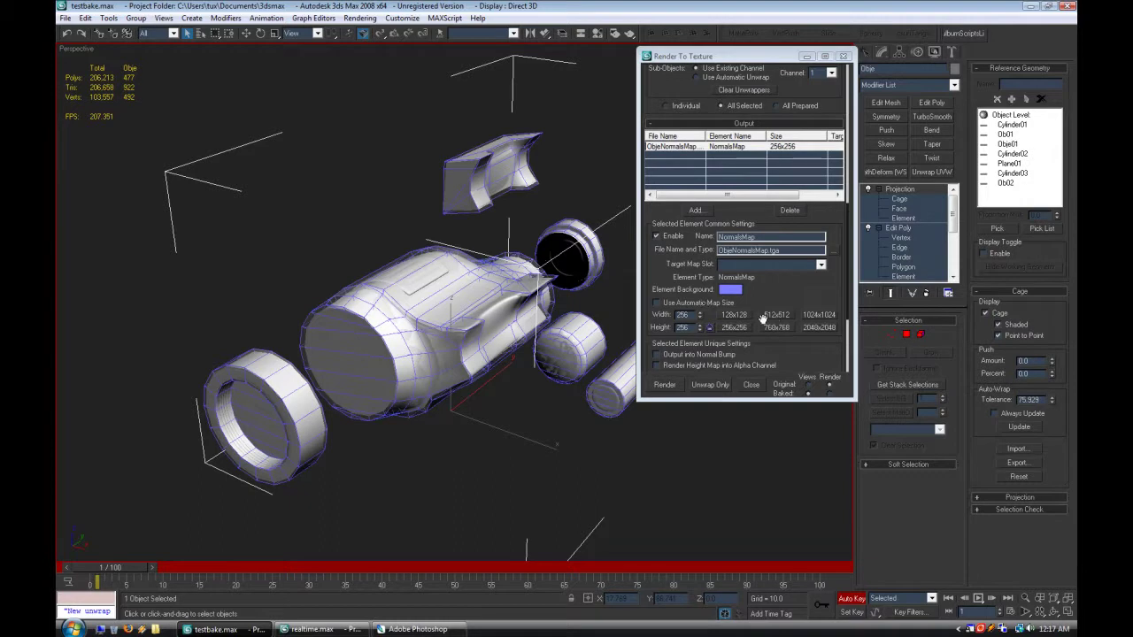
{"action": "left_click", "coordinate": [819, 315]}
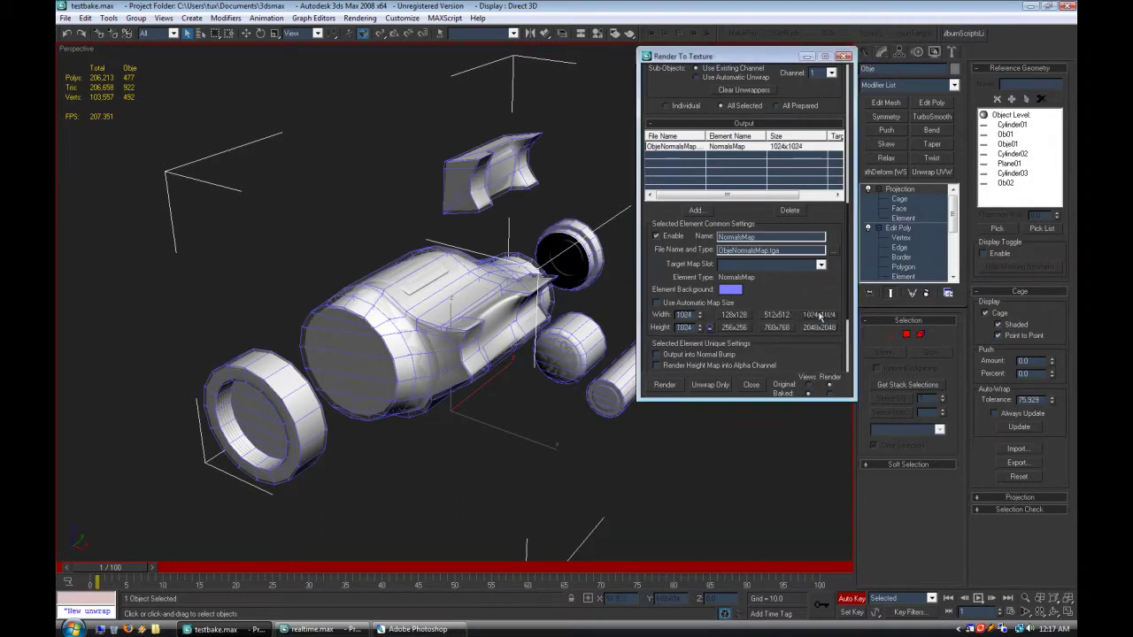
Step: Inspect the colour values of the NormalsMap element background without changing them
{"action": "left_click_drag", "start_coordinate": [796, 291], "coordinate": [789, 269]}
{"action": "left_click", "coordinate": [738, 270]}
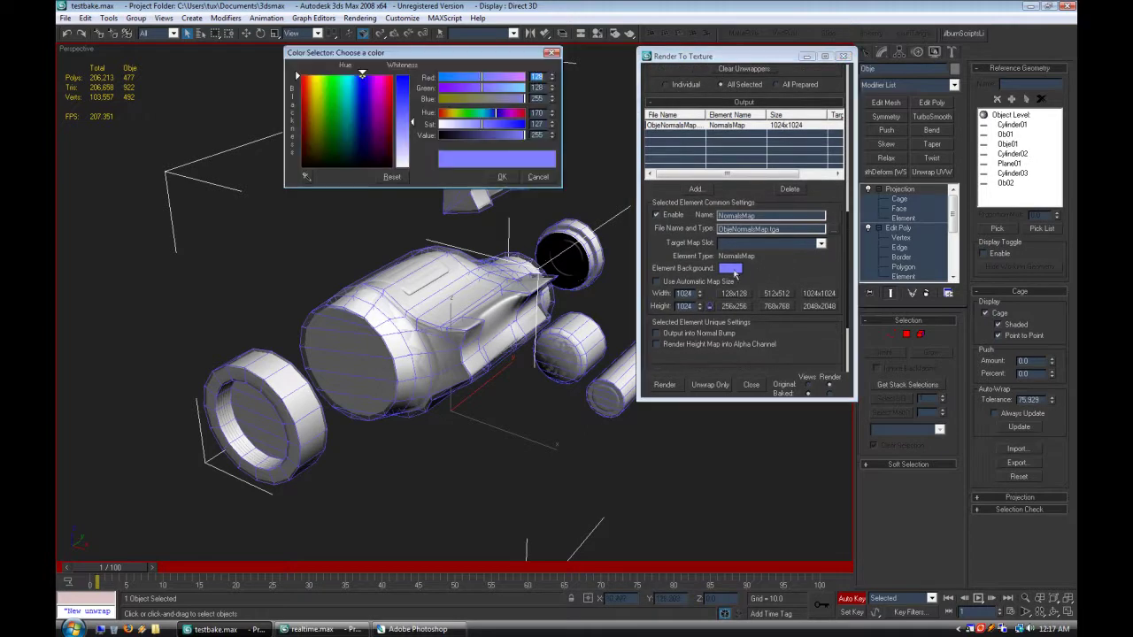
{"action": "double_click", "coordinate": [539, 77]}
{"action": "left_click", "coordinate": [537, 176]}
Step: Render the NormalsMap bake without a target map slot, overwriting the existing ObjeNormalsMap.tga file
{"action": "scroll", "coordinate": [767, 135], "scroll_direction": "down", "scroll_amount": 5}
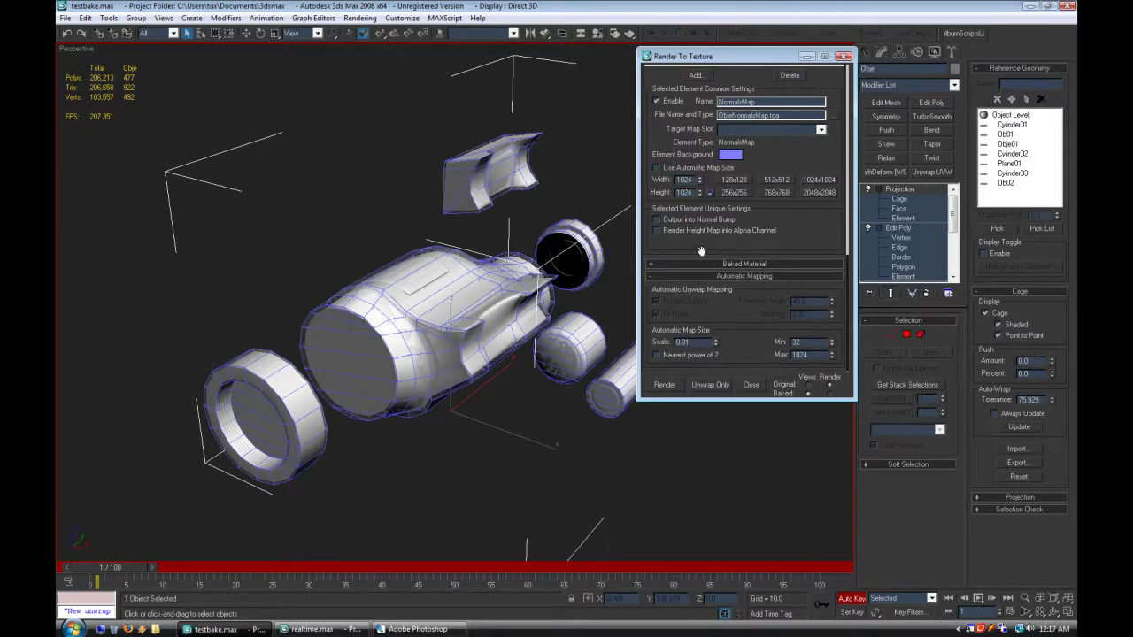
{"action": "scroll", "coordinate": [700, 252], "scroll_direction": "up", "scroll_amount": 6}
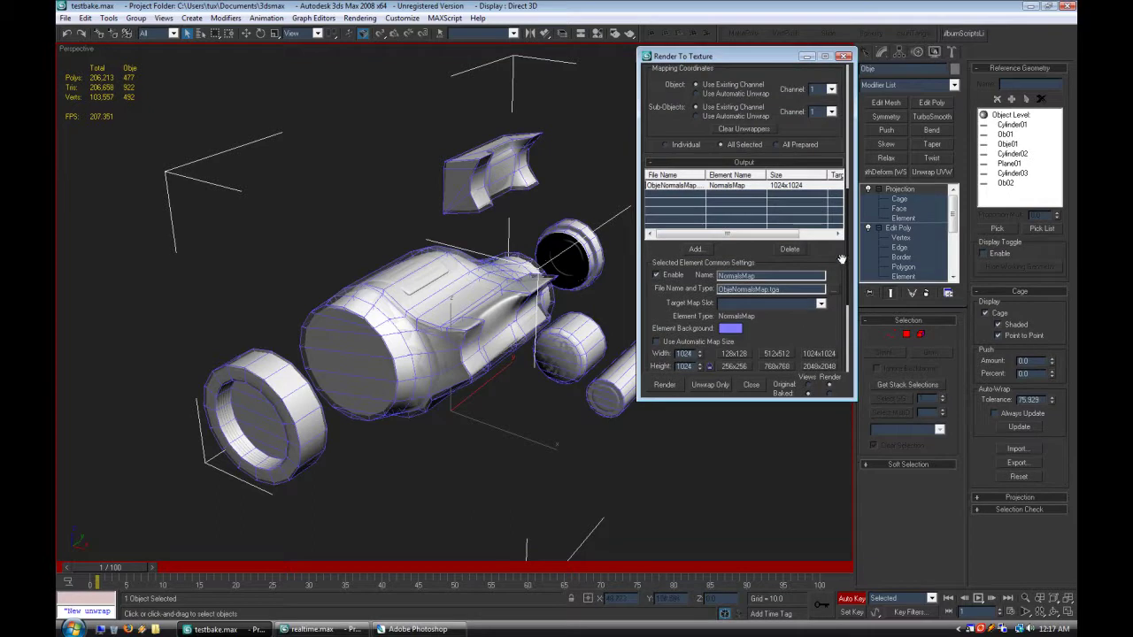
{"action": "scroll", "coordinate": [824, 314], "scroll_direction": "up", "scroll_amount": 5}
{"action": "scroll", "coordinate": [844, 192], "scroll_direction": "down", "scroll_amount": 8}
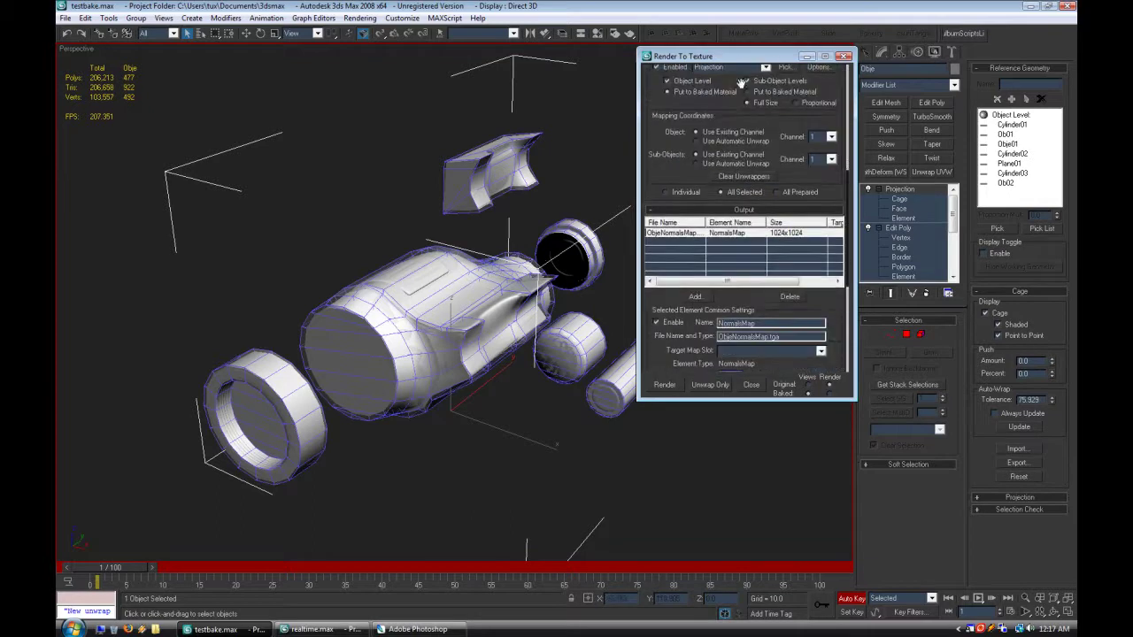
{"action": "scroll", "coordinate": [844, 192], "scroll_direction": "down", "scroll_amount": 4}
{"action": "left_click", "coordinate": [665, 384]}
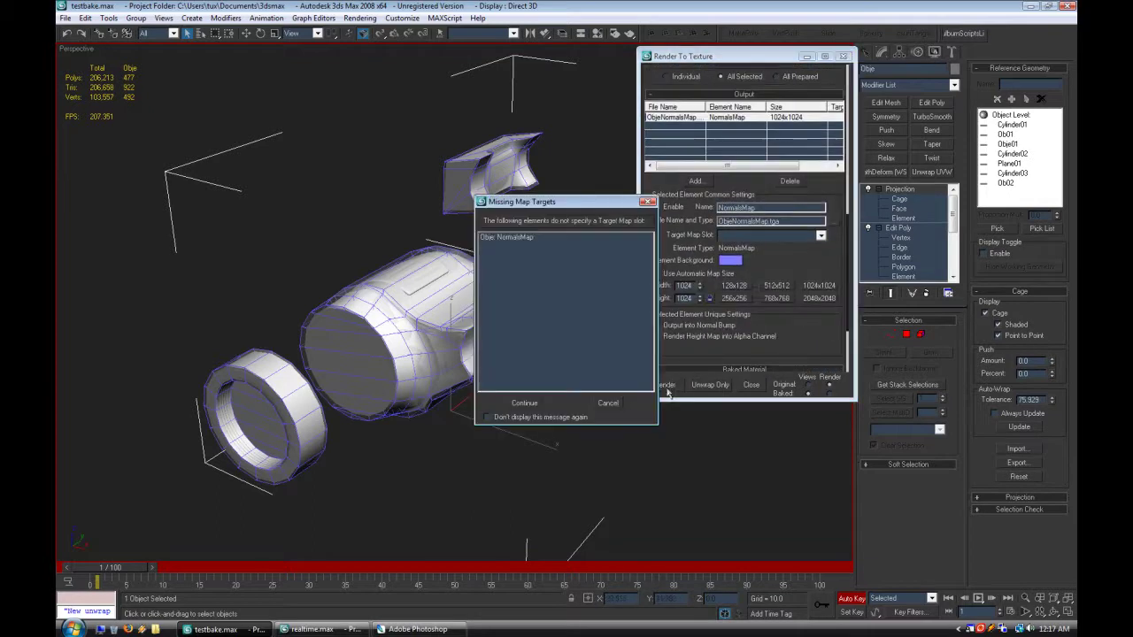
{"action": "left_click", "coordinate": [541, 406]}
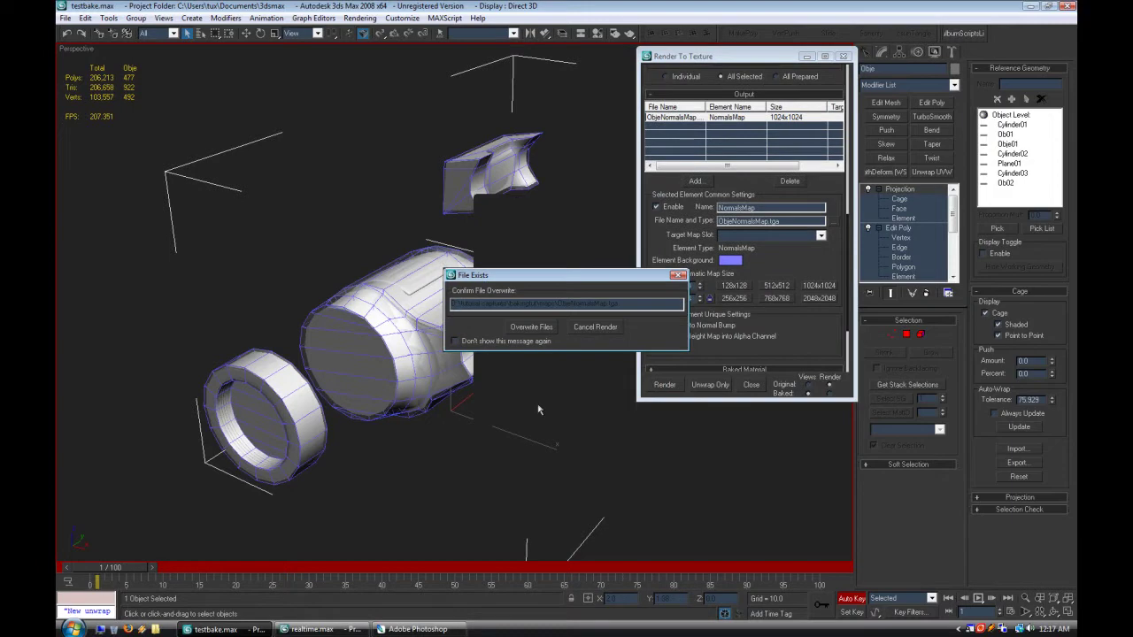
{"action": "left_click", "coordinate": [542, 328]}
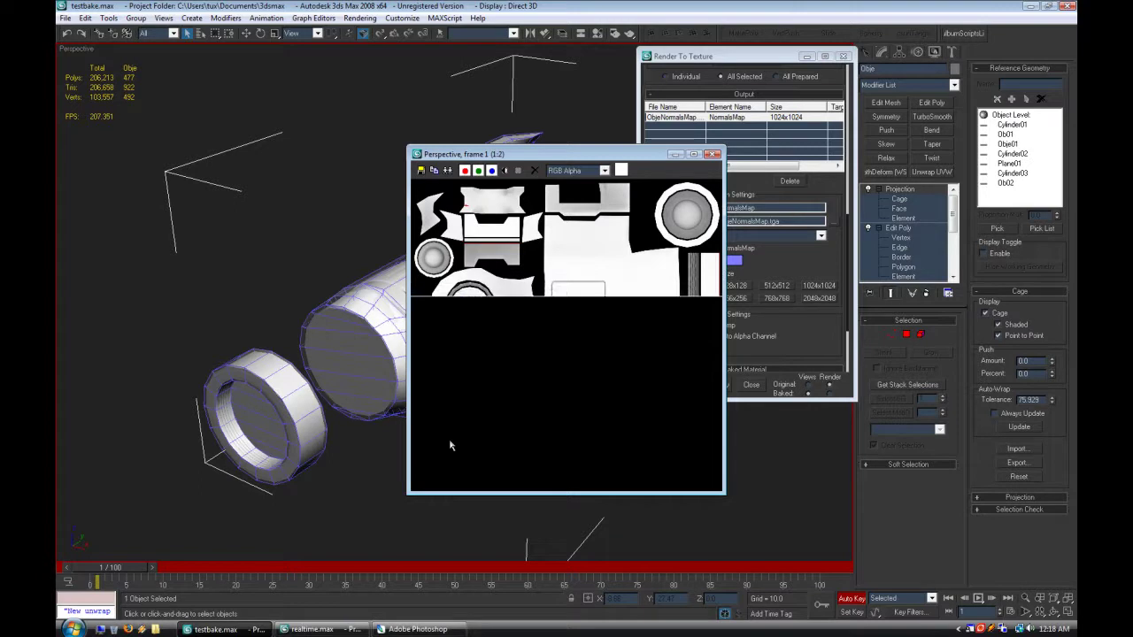
Step: In the realtime.max scene, load ObjeNormalsMap.tga as the material's normal map and enable normal mapping
{"action": "left_click", "coordinate": [315, 630]}
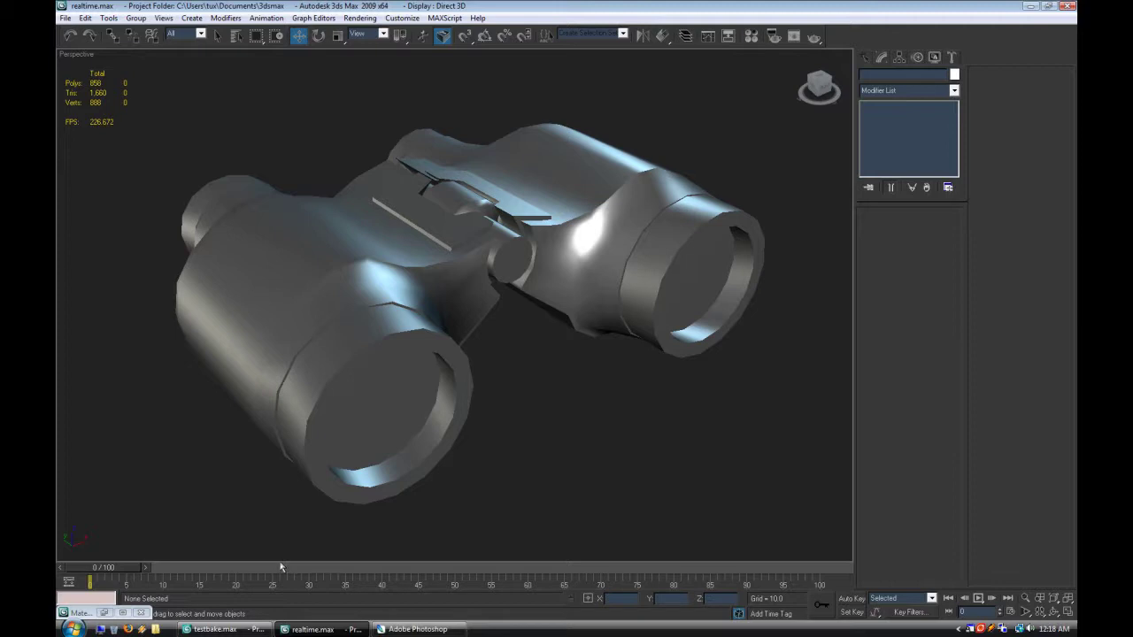
{"action": "left_click", "coordinate": [252, 629]}
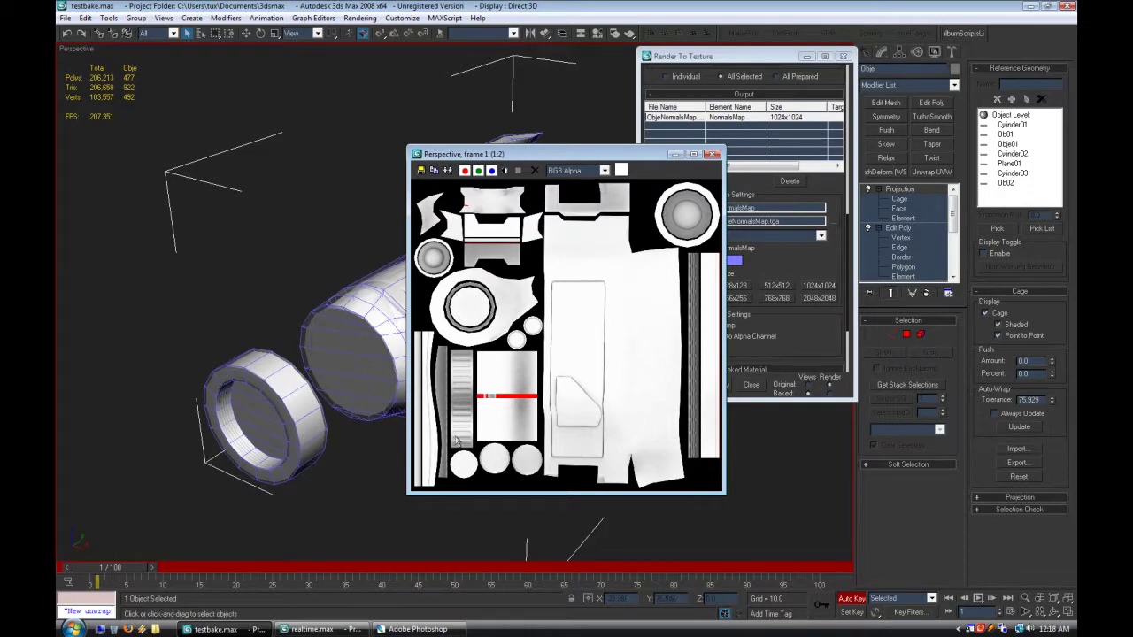
{"action": "left_click", "coordinate": [311, 628]}
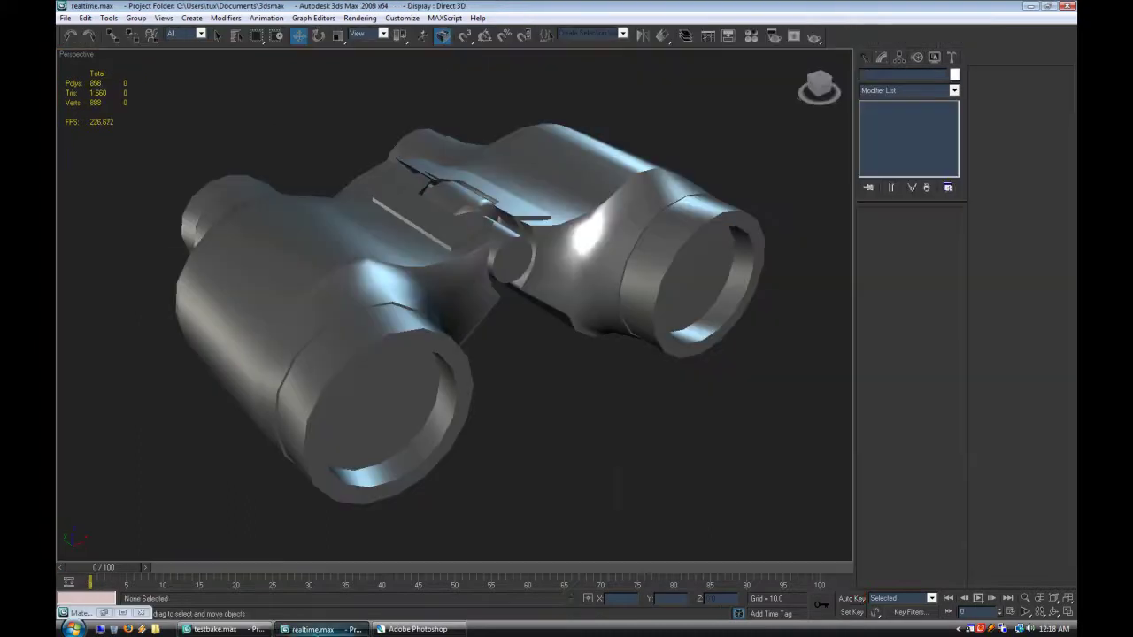
{"action": "left_click", "coordinate": [755, 36]}
{"action": "left_click_drag", "start_coordinate": [870, 373], "coordinate": [883, 329]}
{"action": "left_click", "coordinate": [894, 354]}
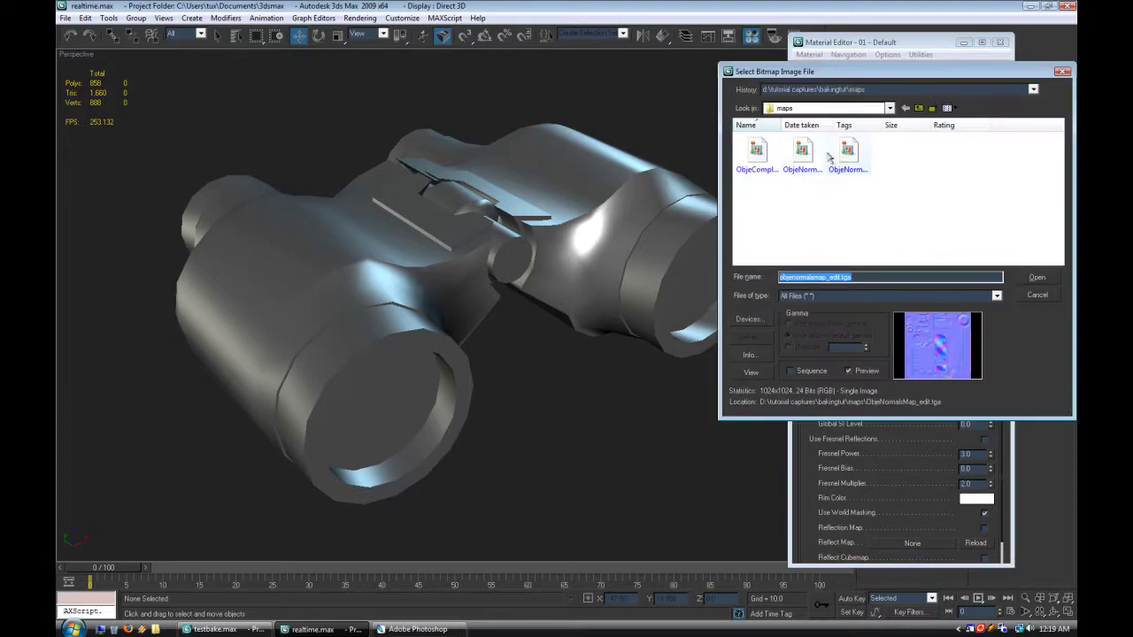
{"action": "left_click", "coordinate": [795, 157]}
{"action": "left_click", "coordinate": [770, 163]}
{"action": "left_click", "coordinate": [797, 162]}
{"action": "double_click", "coordinate": [798, 161]}
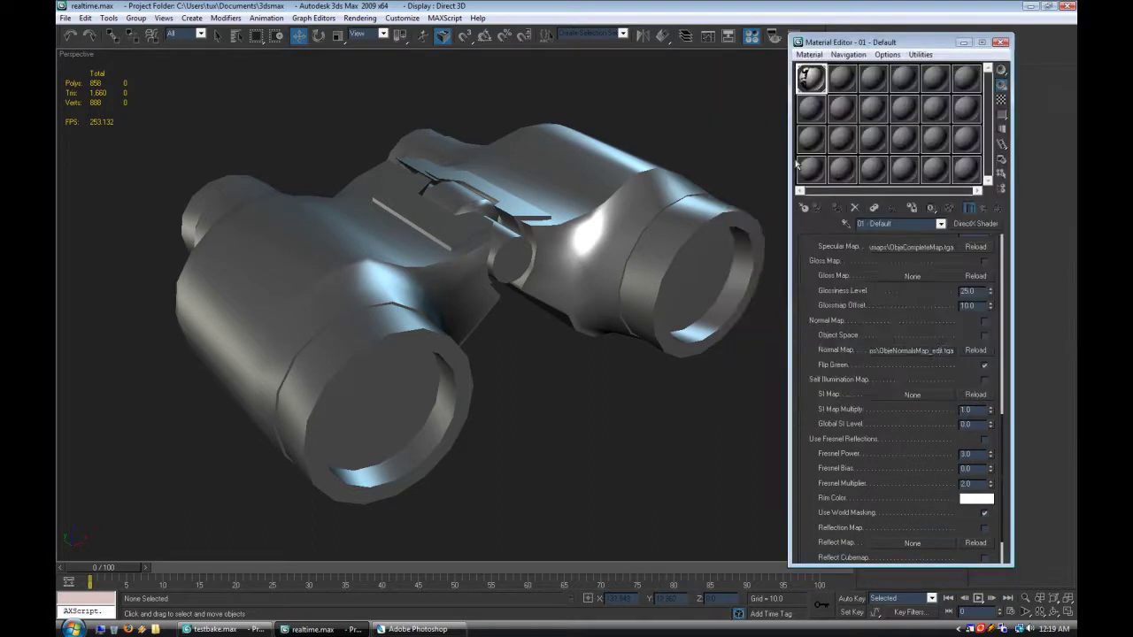
{"action": "left_click", "coordinate": [985, 321]}
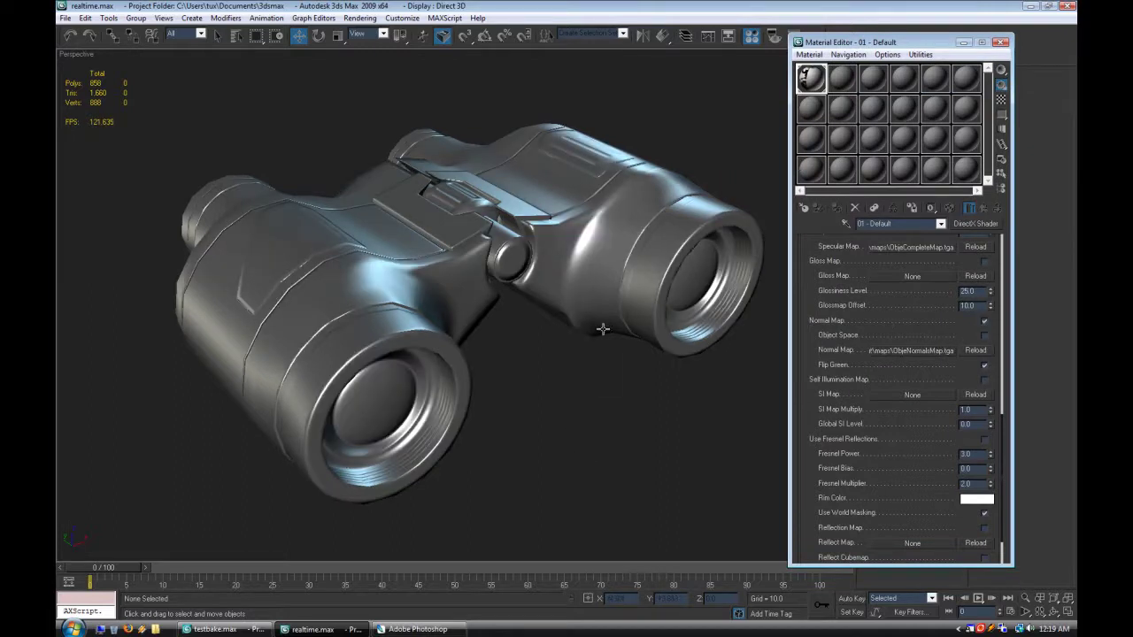
Step: Examine the normal-mapped binoculars up close, checking edge artifacts around the hinge cap, lens rings and body details
{"action": "scroll", "coordinate": [531, 381], "scroll_direction": "up", "scroll_amount": 5}
{"action": "scroll", "coordinate": [518, 394], "scroll_direction": "up", "scroll_amount": 2}
{"action": "mouse_move", "coordinate": [498, 402]}
{"action": "middle_mouse_down", "text": "alt"}
{"action": "mouse_move", "coordinate": [483, 380]}
{"action": "mouse_move", "coordinate": [682, 517]}
{"action": "mouse_move", "coordinate": [544, 427]}
{"action": "mouse_move", "coordinate": [539, 384]}
{"action": "mouse_move", "coordinate": [561, 460]}
{"action": "mouse_move", "coordinate": [539, 385]}
{"action": "mouse_move", "coordinate": [506, 386]}
{"action": "middle_mouse_up", "text": "alt"}
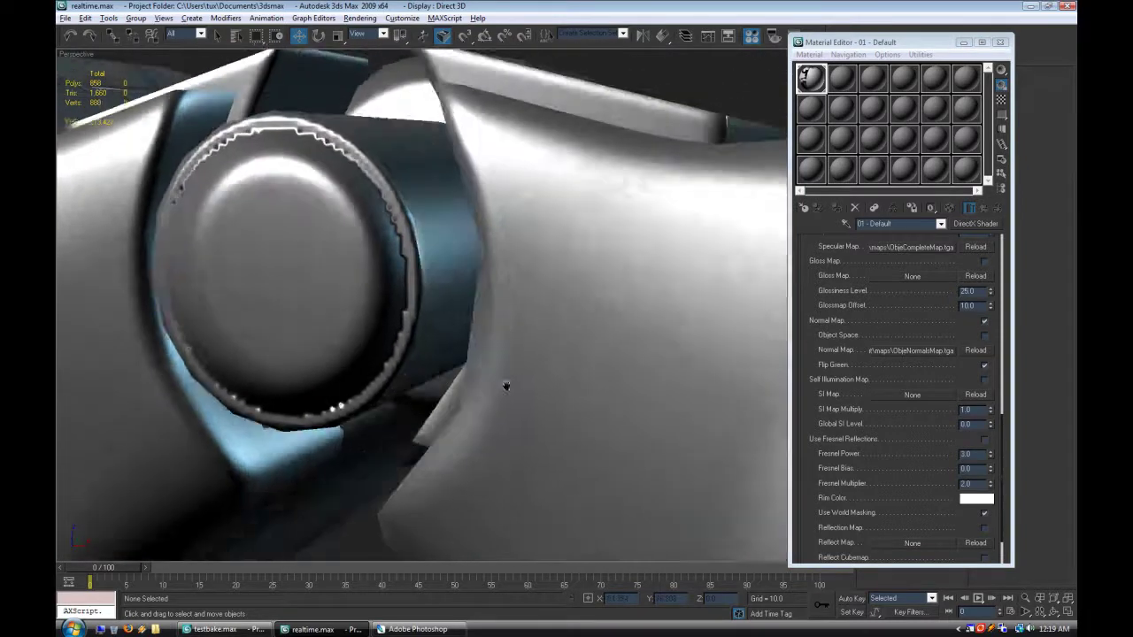
{"action": "scroll", "coordinate": [507, 386], "scroll_direction": "down", "scroll_amount": 7}
{"action": "middle_click_drag", "start_coordinate": [502, 446], "coordinate": [508, 365], "text": "alt"}
{"action": "scroll", "coordinate": [511, 457], "scroll_direction": "up", "scroll_amount": 4}
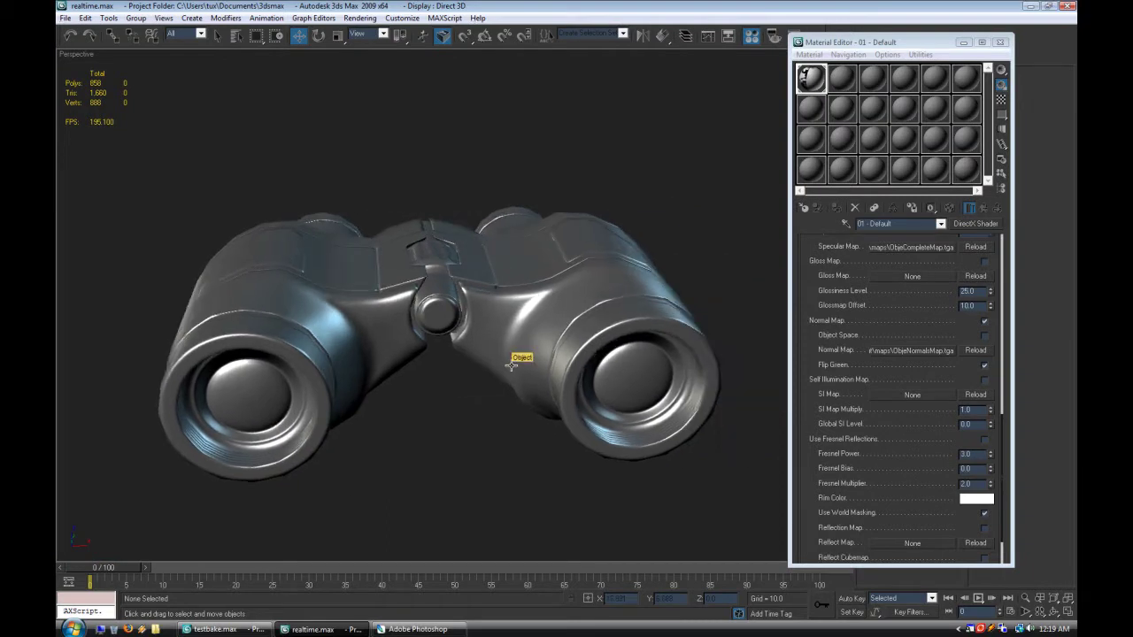
{"action": "middle_click_drag", "start_coordinate": [527, 328], "coordinate": [571, 433], "text": "alt"}
{"action": "scroll", "coordinate": [569, 405], "scroll_direction": "up", "scroll_amount": 3}
{"action": "scroll", "coordinate": [569, 404], "scroll_direction": "down", "scroll_amount": 3}
{"action": "scroll", "coordinate": [545, 427], "scroll_direction": "up", "scroll_amount": 5}
{"action": "scroll", "coordinate": [571, 433], "scroll_direction": "up", "scroll_amount": 5}
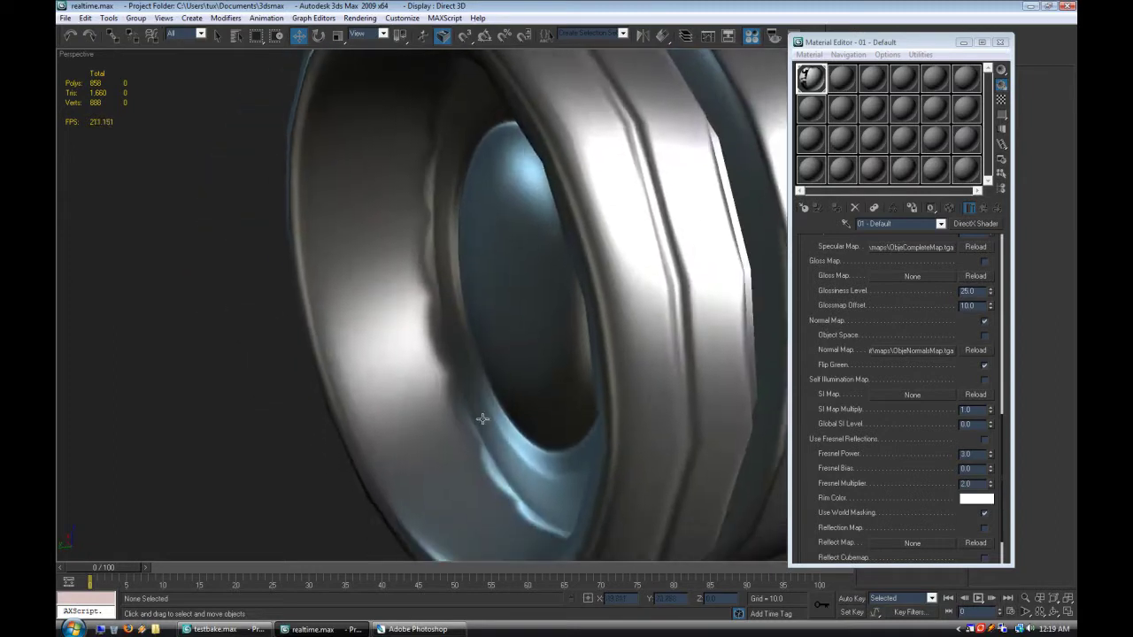
{"action": "scroll", "coordinate": [415, 307], "scroll_direction": "down", "scroll_amount": 4}
{"action": "middle_click_drag", "start_coordinate": [416, 307], "coordinate": [437, 375], "text": "alt"}
{"action": "scroll", "coordinate": [400, 410], "scroll_direction": "up", "scroll_amount": 5}
{"action": "scroll", "coordinate": [415, 320], "scroll_direction": "up", "scroll_amount": 2}
{"action": "scroll", "coordinate": [416, 320], "scroll_direction": "down", "scroll_amount": 3}
{"action": "mouse_move", "coordinate": [410, 324]}
{"action": "middle_mouse_down", "text": "alt"}
{"action": "mouse_move", "coordinate": [392, 336]}
{"action": "mouse_move", "coordinate": [359, 316]}
{"action": "mouse_move", "coordinate": [395, 341]}
{"action": "middle_mouse_up", "text": "alt"}
{"action": "scroll", "coordinate": [406, 345], "scroll_direction": "down", "scroll_amount": 4}
{"action": "scroll", "coordinate": [358, 317], "scroll_direction": "up", "scroll_amount": 4}
{"action": "scroll", "coordinate": [359, 317], "scroll_direction": "down", "scroll_amount": 4}
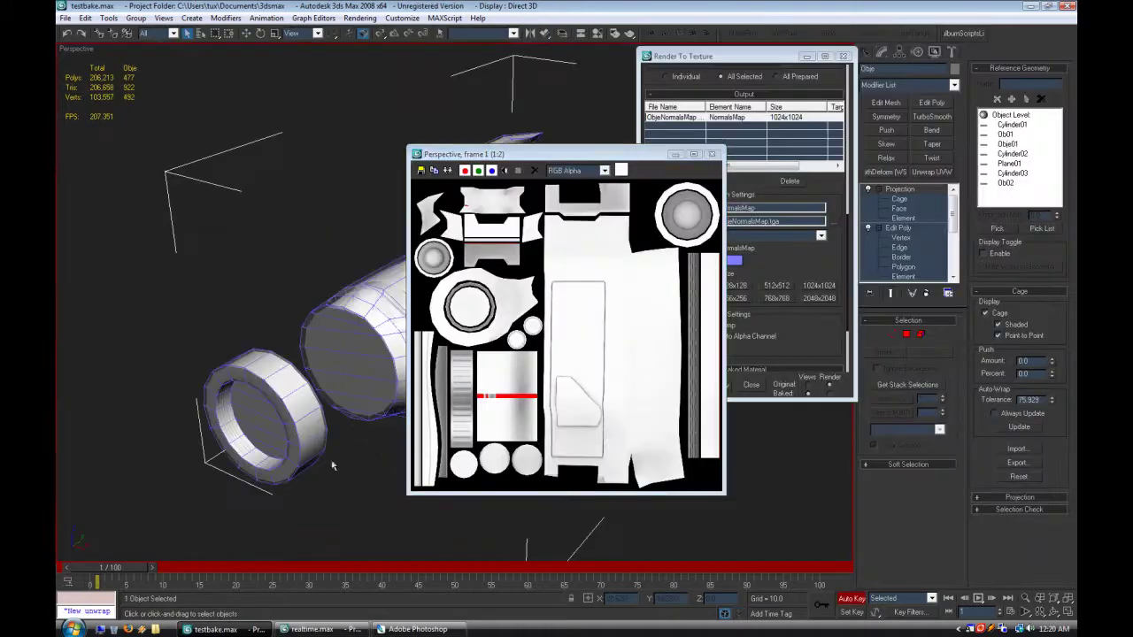
Step: In the testbake.max scene, reselect the low-poly object and set its NormalsMap output size to 2048x2048
{"action": "scroll", "coordinate": [332, 465], "scroll_direction": "down", "scroll_amount": 4}
{"action": "left_click", "coordinate": [342, 393]}
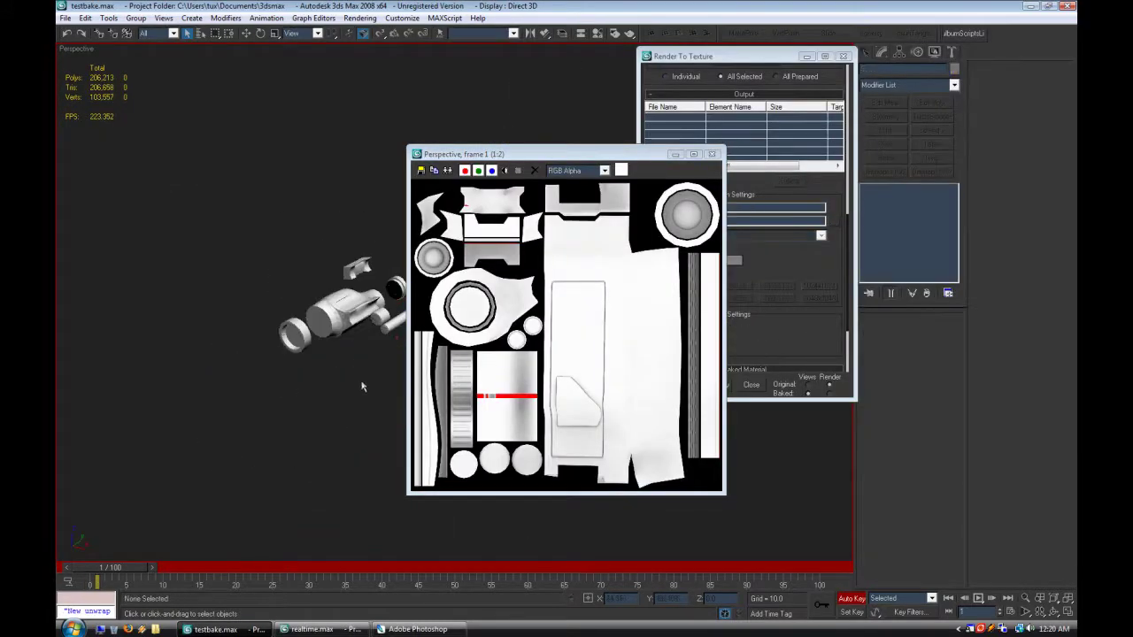
{"action": "left_click", "coordinate": [712, 154]}
{"action": "scroll", "coordinate": [463, 354], "scroll_direction": "up", "scroll_amount": 6}
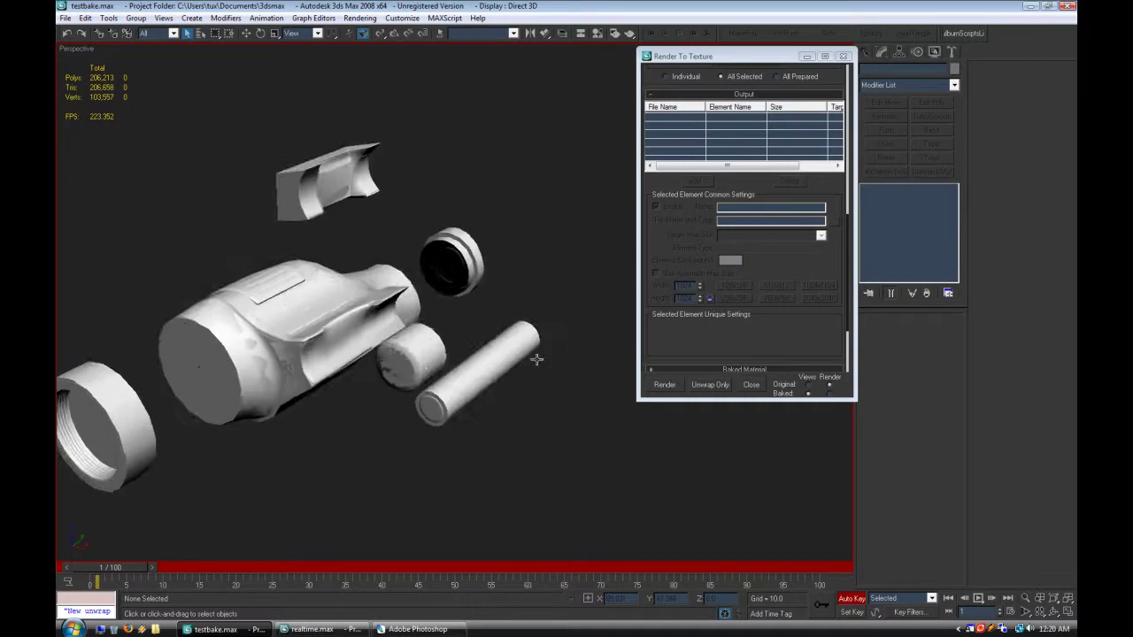
{"action": "middle_click_drag", "start_coordinate": [550, 345], "coordinate": [449, 361], "text": "alt"}
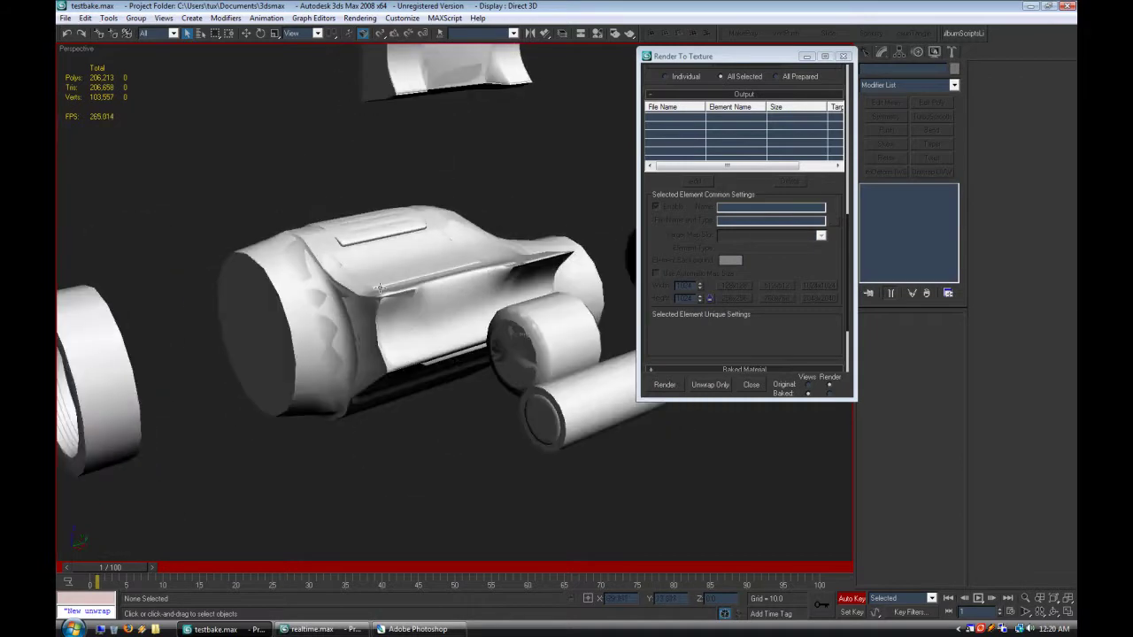
{"action": "left_click", "coordinate": [386, 301]}
{"action": "left_click", "coordinate": [337, 331]}
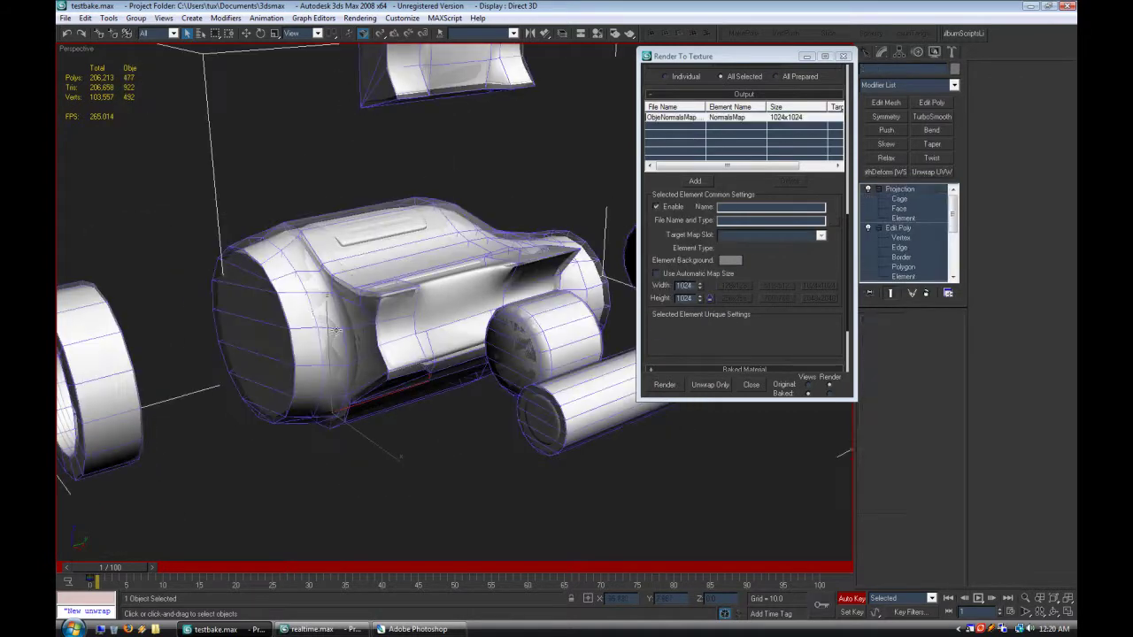
{"action": "middle_click_drag", "start_coordinate": [394, 412], "coordinate": [546, 477], "text": "alt"}
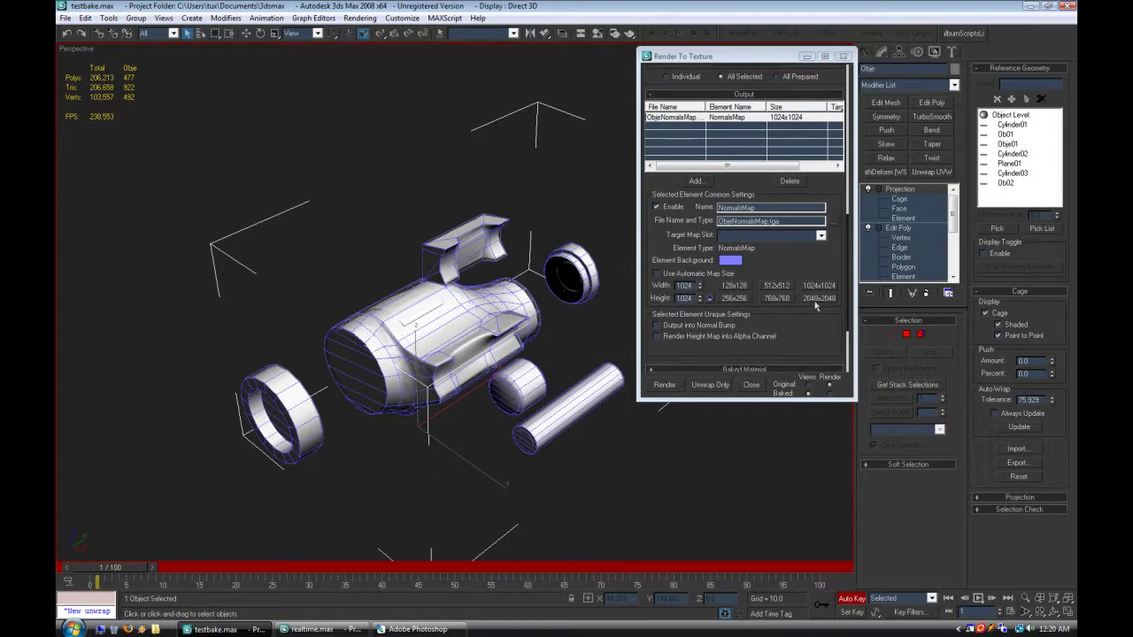
{"action": "left_click", "coordinate": [818, 299]}
Step: Enable the global supersampler with Max 2.5 Star for the projection, and turn off object motion blur in the renderer settings
{"action": "scroll", "coordinate": [827, 257], "scroll_direction": "up", "scroll_amount": 5}
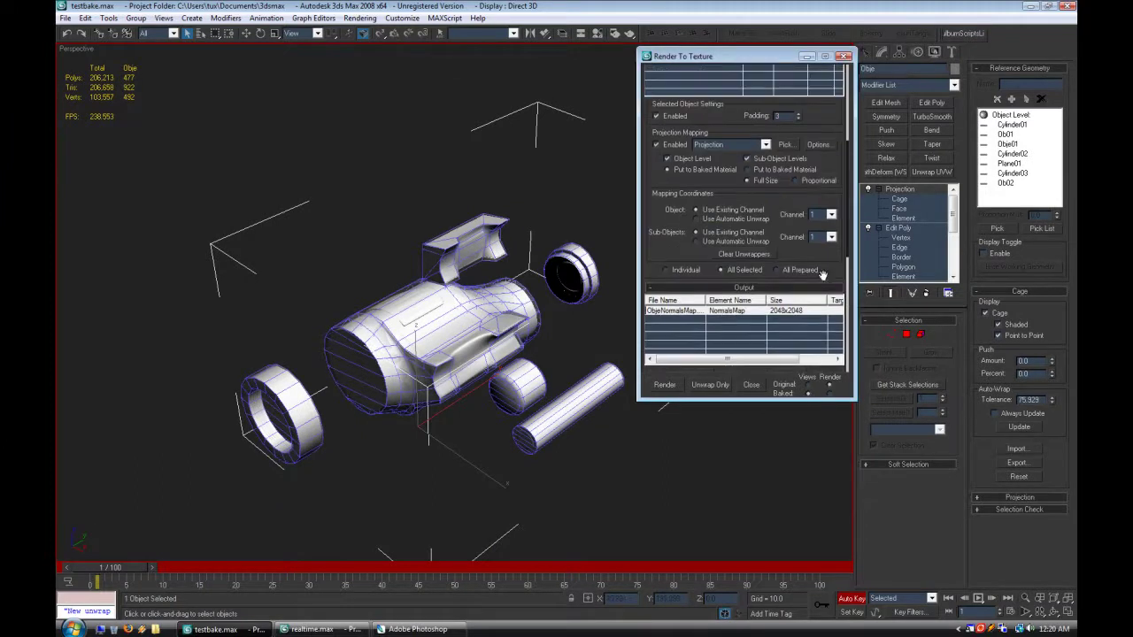
{"action": "left_click", "coordinate": [818, 145]}
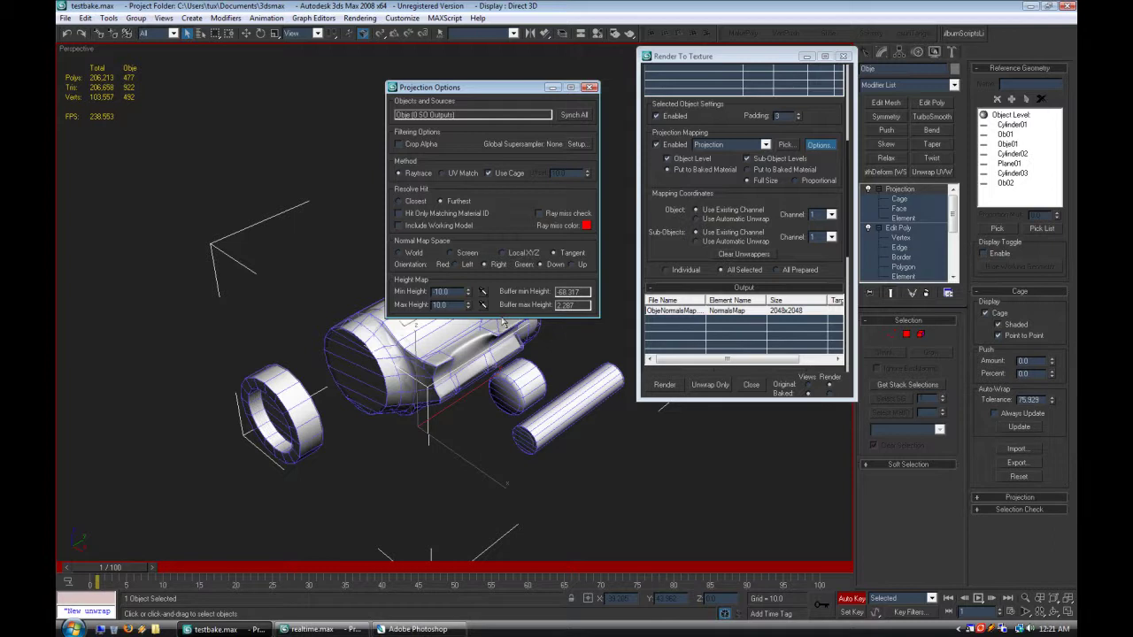
{"action": "left_click", "coordinate": [575, 145]}
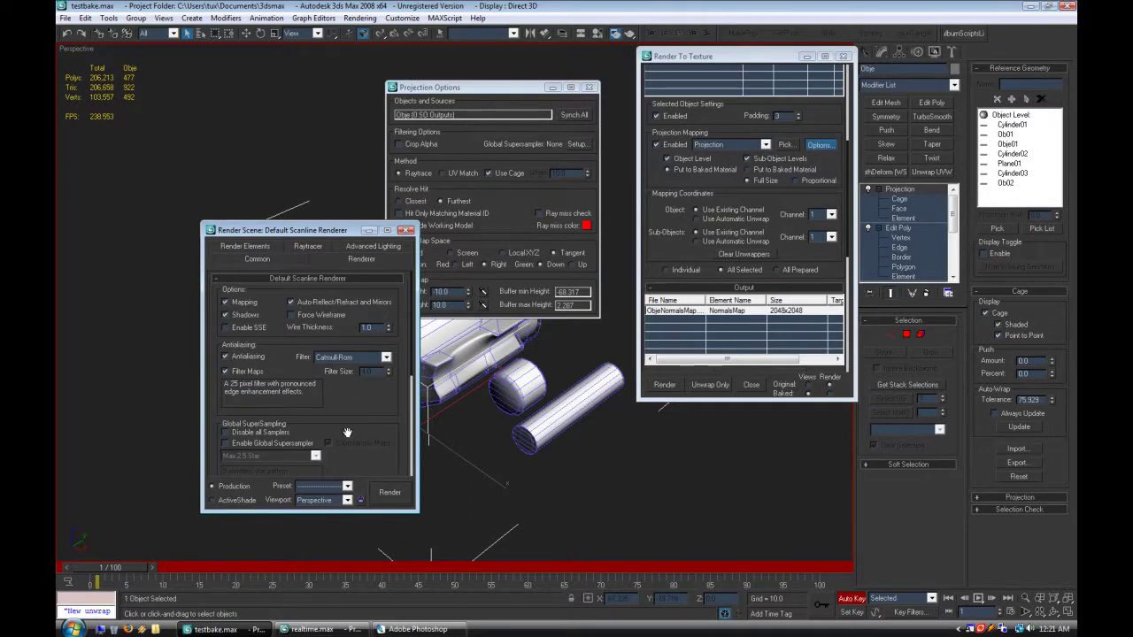
{"action": "left_click_drag", "start_coordinate": [350, 416], "coordinate": [357, 319]}
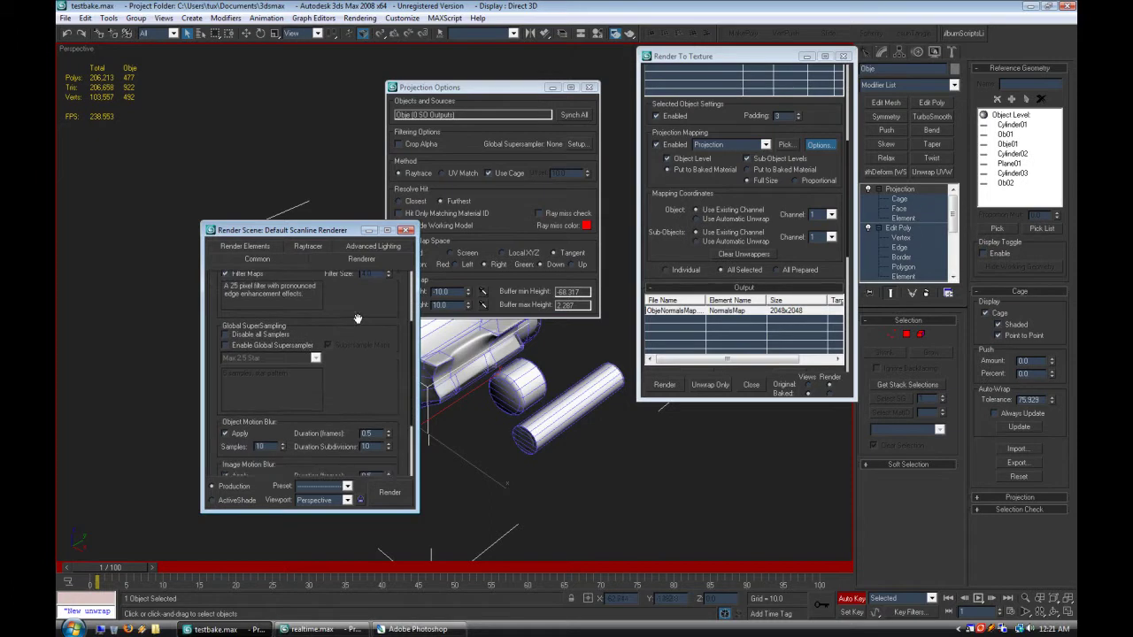
{"action": "left_click", "coordinate": [252, 347]}
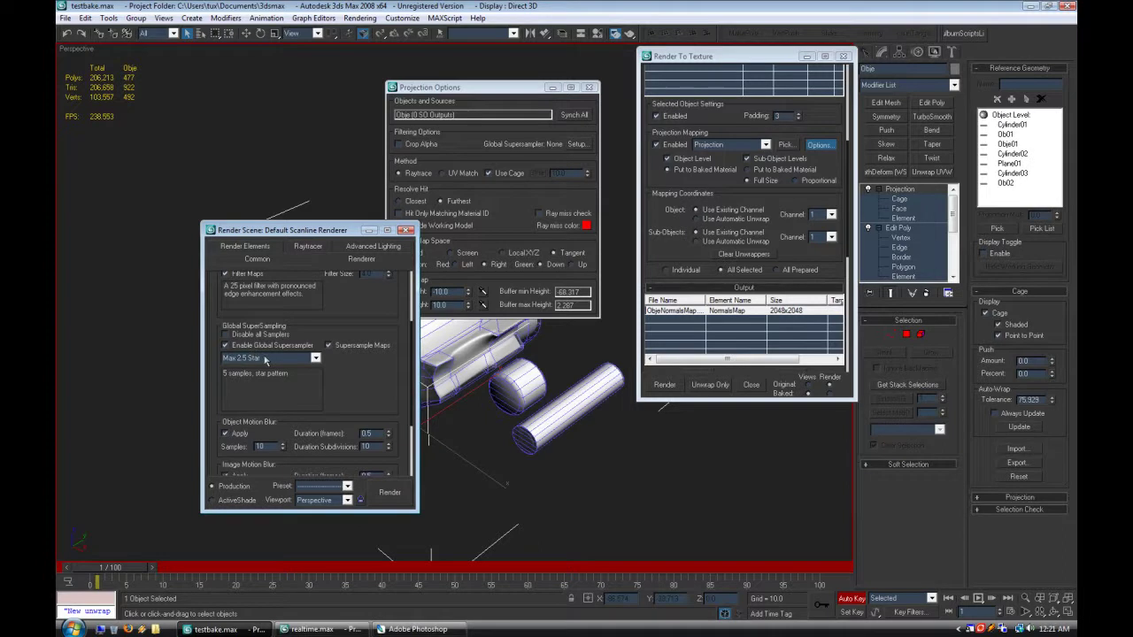
{"action": "left_click_drag", "start_coordinate": [317, 420], "coordinate": [335, 375]}
{"action": "left_click", "coordinate": [242, 375]}
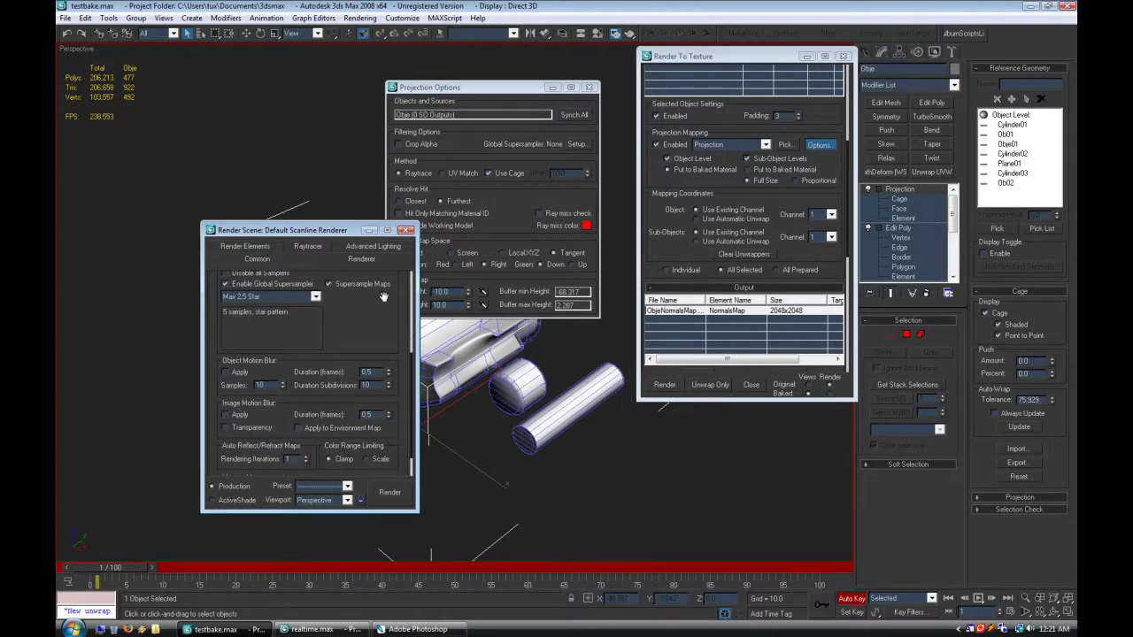
{"action": "left_click", "coordinate": [407, 230]}
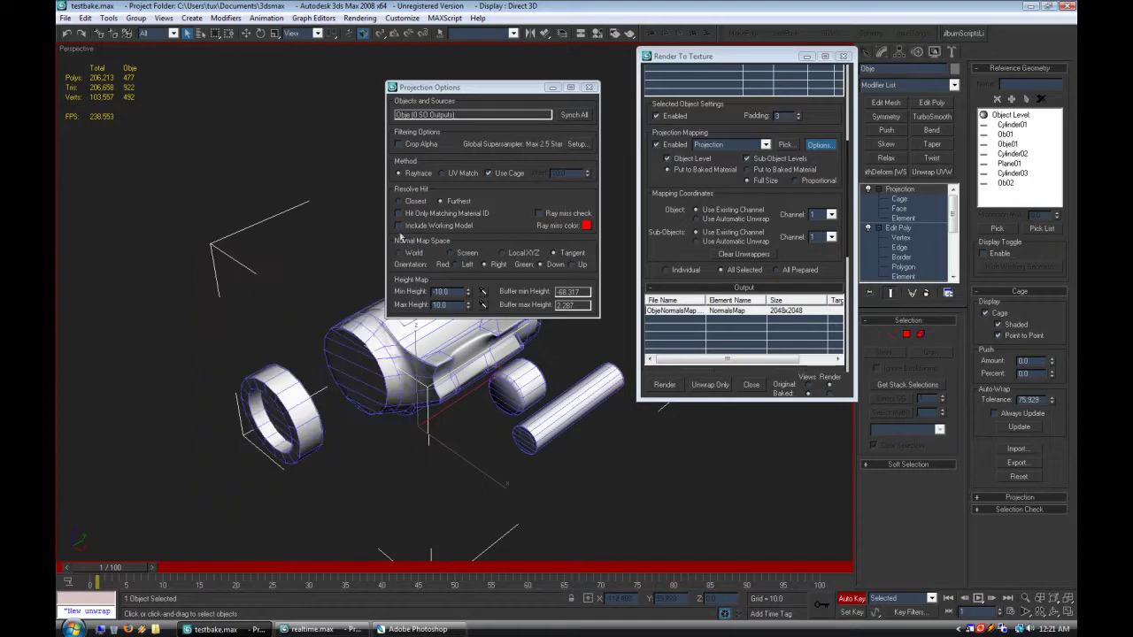
Step: Render the 2048x2048 NormalsMap bake, overwriting the existing output file
{"action": "left_click", "coordinate": [589, 88]}
{"action": "left_click", "coordinate": [665, 384]}
{"action": "left_click", "coordinate": [525, 399]}
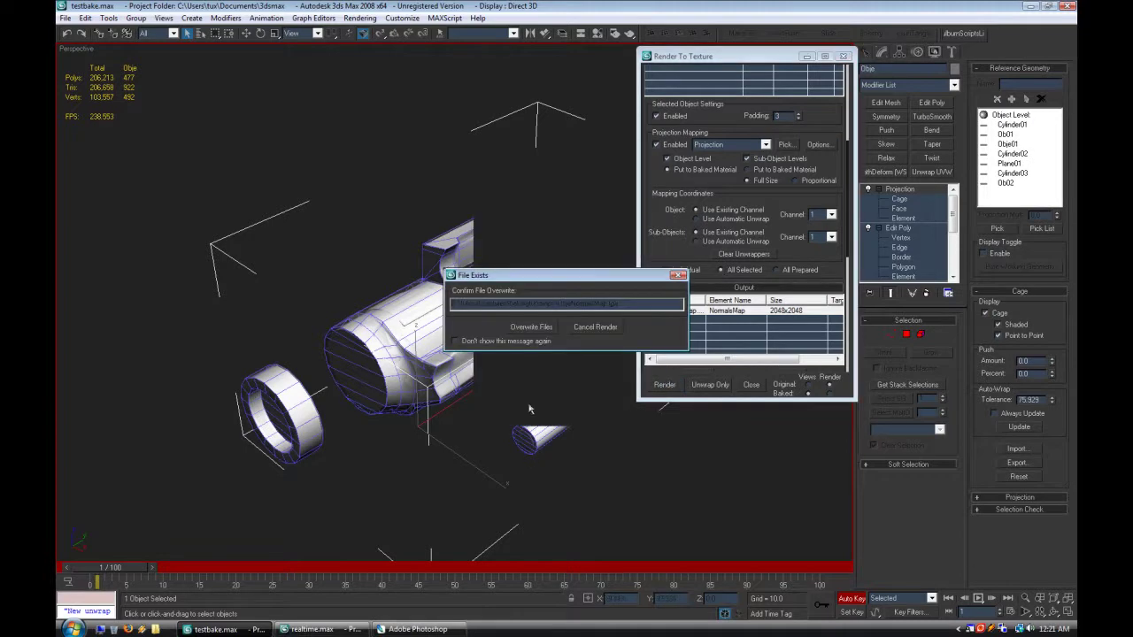
{"action": "left_click", "coordinate": [531, 328]}
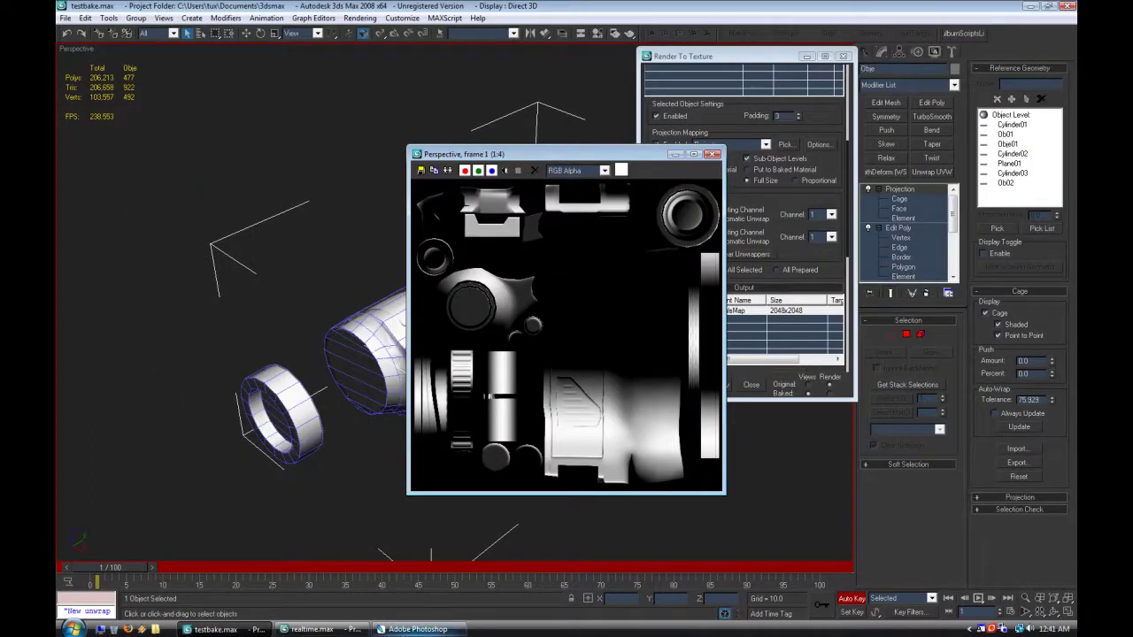
Step: Inspect the binoculars in the realtime.max scene up close to judge the quality of the supersampled normal map
{"action": "left_click", "coordinate": [311, 629]}
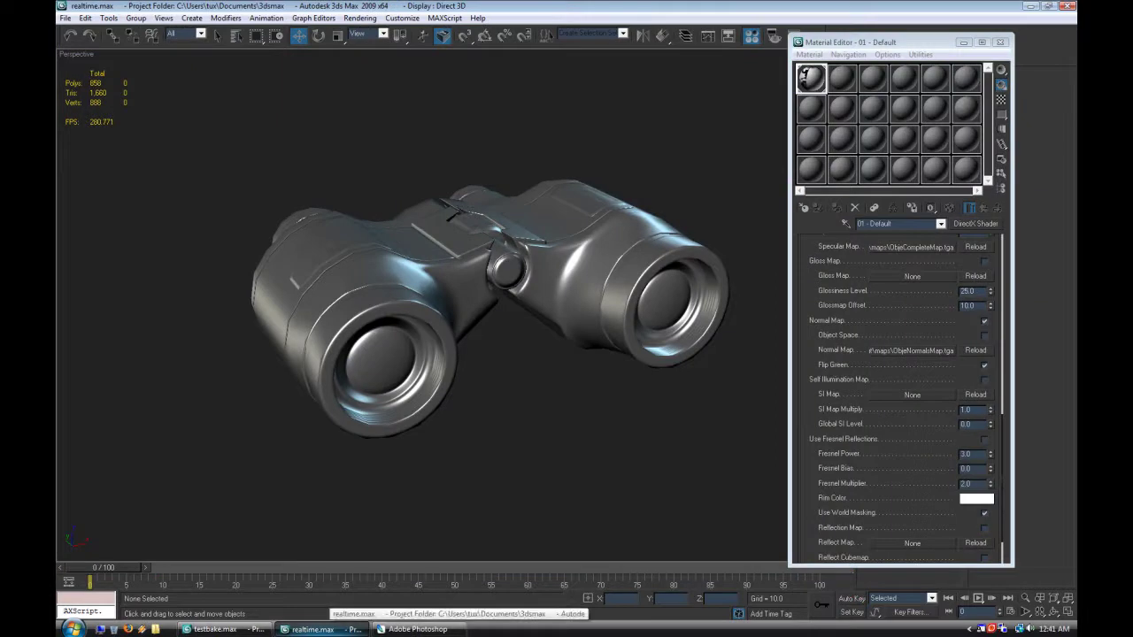
{"action": "middle_click_drag", "start_coordinate": [511, 313], "coordinate": [451, 490], "text": "alt"}
{"action": "scroll", "coordinate": [566, 361], "scroll_direction": "up", "scroll_amount": 5}
{"action": "scroll", "coordinate": [444, 308], "scroll_direction": "up", "scroll_amount": 3}
{"action": "scroll", "coordinate": [443, 316], "scroll_direction": "down", "scroll_amount": 4}
{"action": "scroll", "coordinate": [421, 386], "scroll_direction": "up", "scroll_amount": 4}
{"action": "scroll", "coordinate": [554, 477], "scroll_direction": "down", "scroll_amount": 5}
Step: In the testbake.max scene, close the rendered map and Render To Texture windows, and return the timeline to frame 0
{"action": "left_click", "coordinate": [215, 629]}
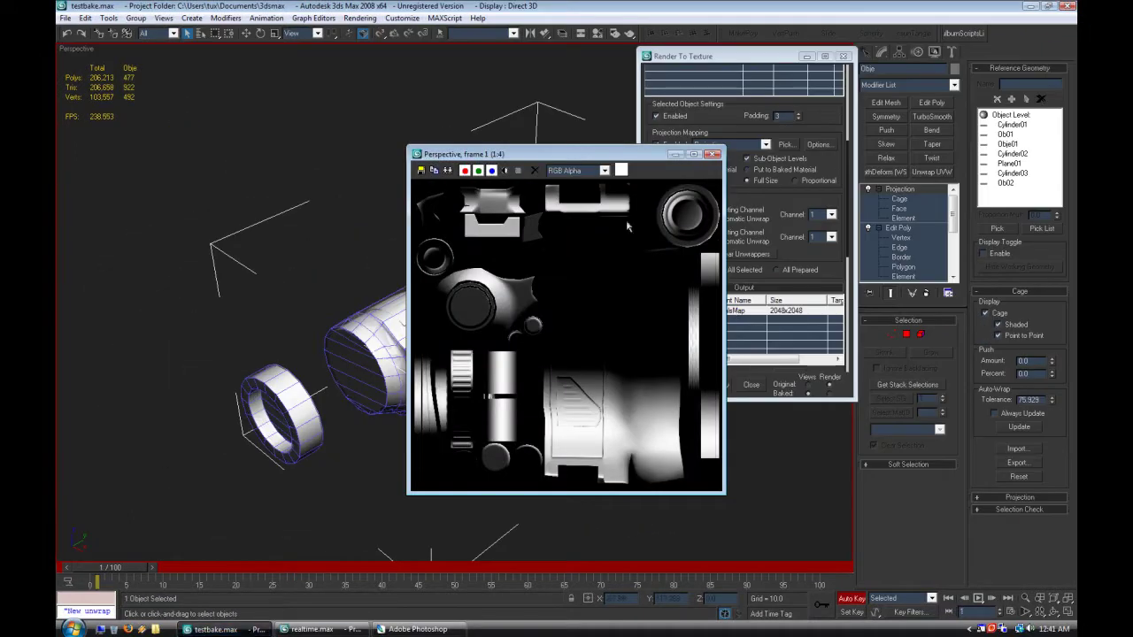
{"action": "left_click", "coordinate": [712, 154]}
{"action": "left_click", "coordinate": [842, 56]}
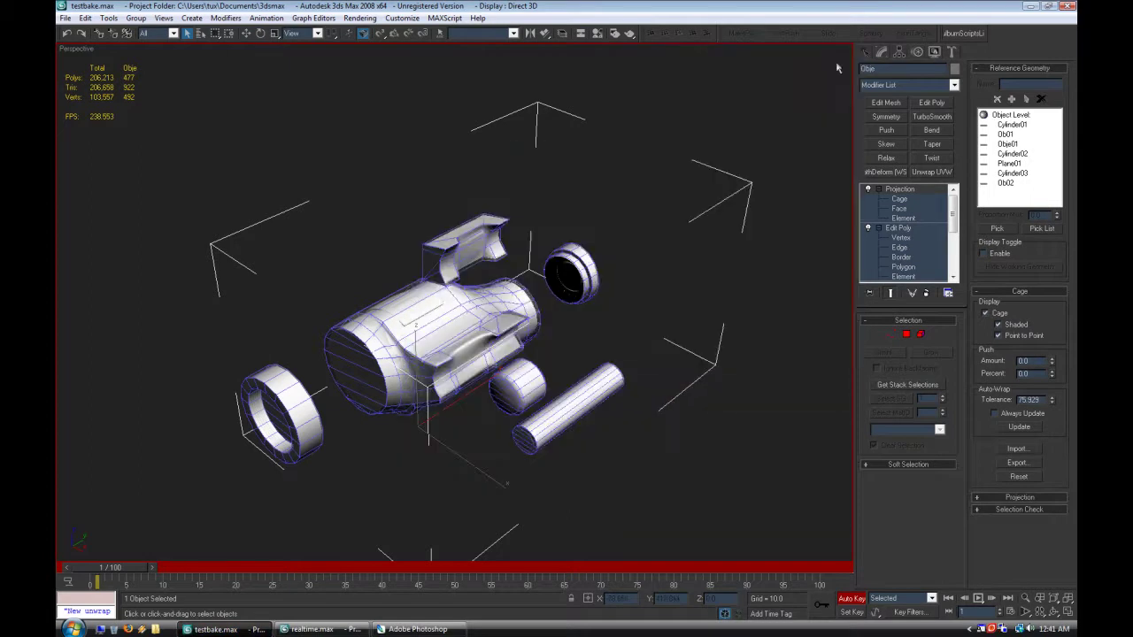
{"action": "middle_click_drag", "start_coordinate": [495, 348], "coordinate": [429, 397], "text": "alt"}
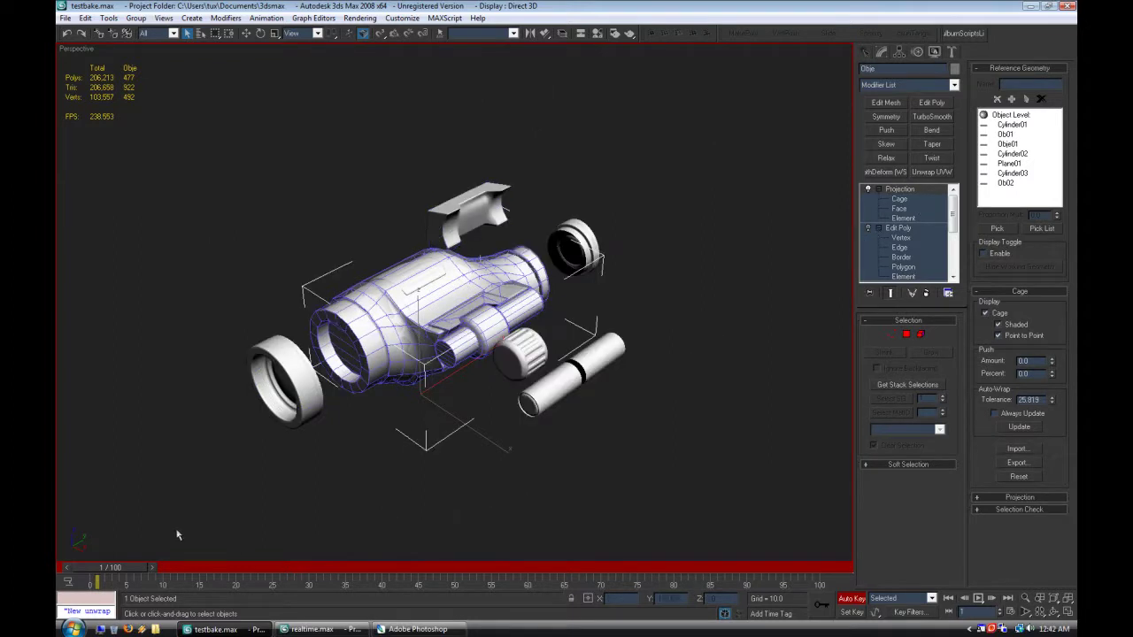
{"action": "left_click_drag", "start_coordinate": [125, 573], "coordinate": [117, 573]}
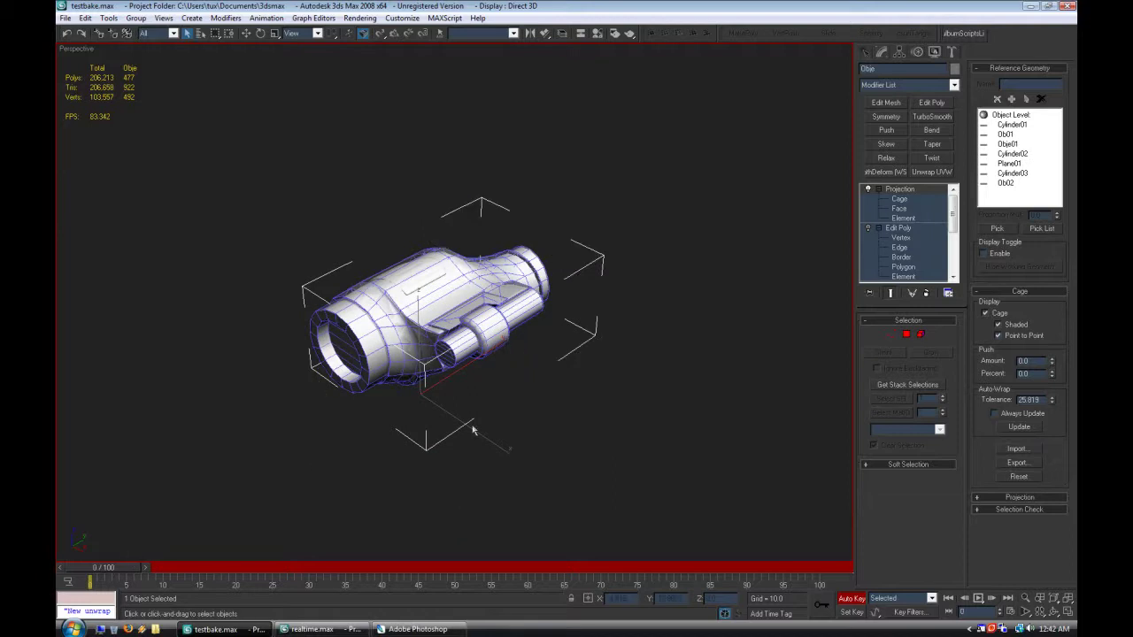
{"action": "middle_click_drag", "start_coordinate": [775, 320], "coordinate": [623, 369], "text": "alt"}
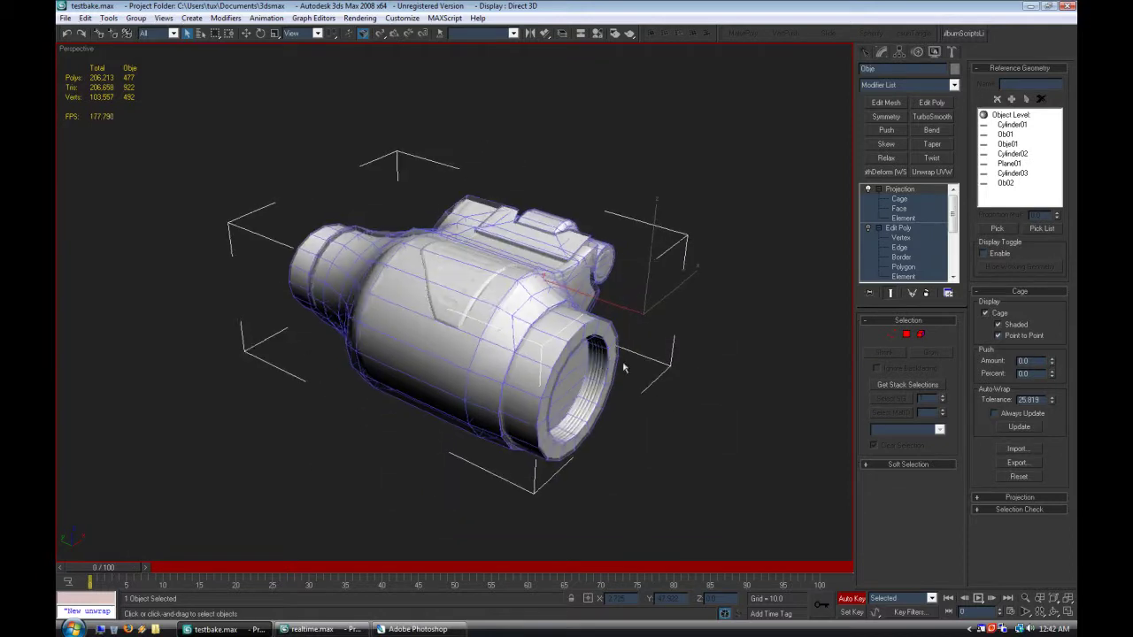
Step: Create a standard skylight with a white sky color beside the assembled binocular model
{"action": "left_click", "coordinate": [865, 53]}
{"action": "left_click", "coordinate": [883, 72]}
{"action": "left_click", "coordinate": [897, 72]}
{"action": "left_click", "coordinate": [931, 155]}
{"action": "left_click", "coordinate": [929, 269]}
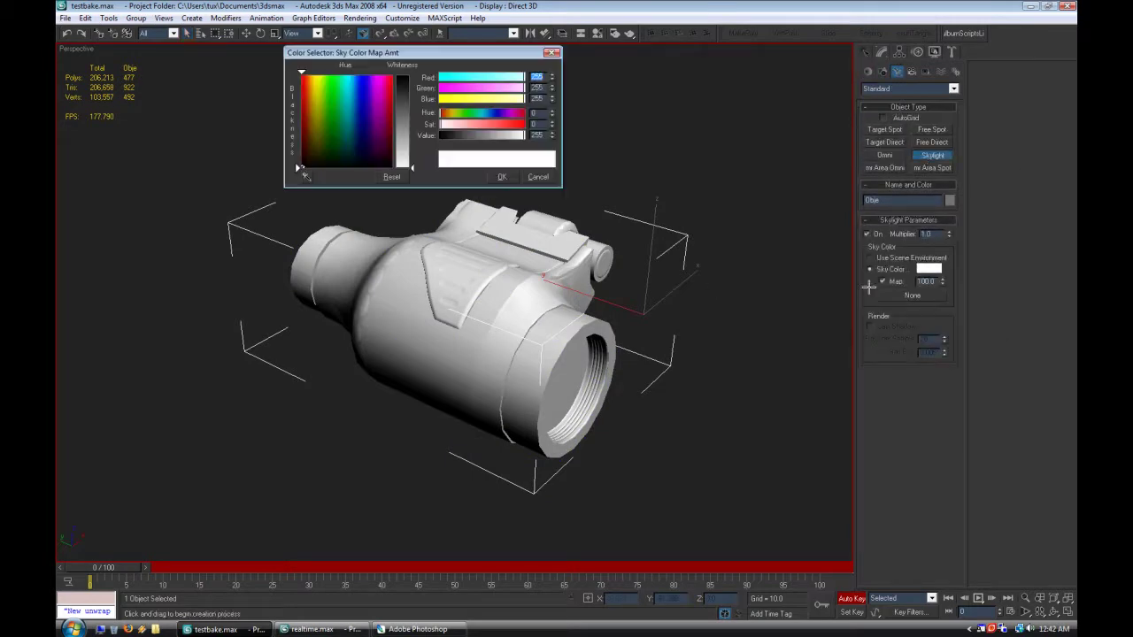
{"action": "left_click", "coordinate": [514, 180]}
{"action": "left_click", "coordinate": [715, 328]}
{"action": "left_click", "coordinate": [248, 34]}
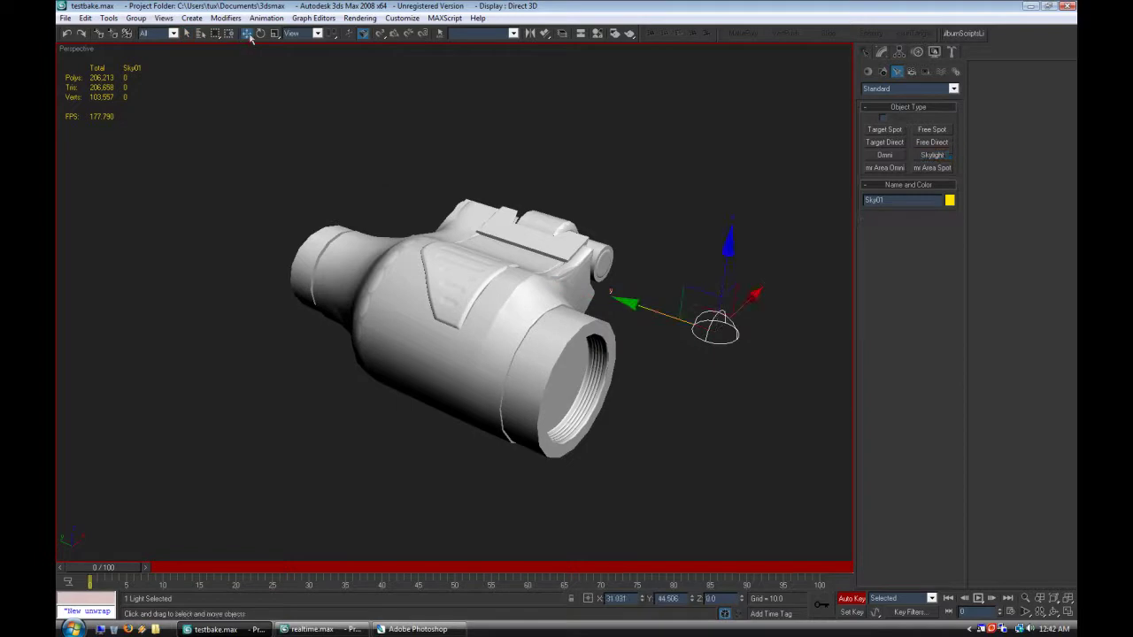
{"action": "left_click", "coordinate": [595, 33]}
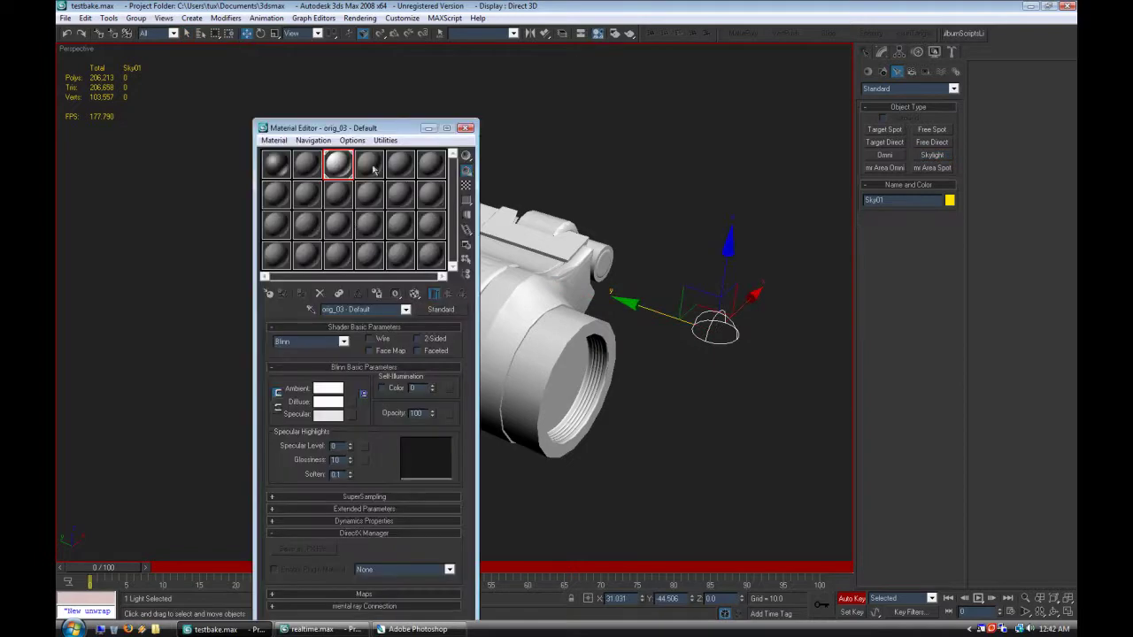
{"action": "left_click_drag", "start_coordinate": [365, 130], "coordinate": [154, 101]}
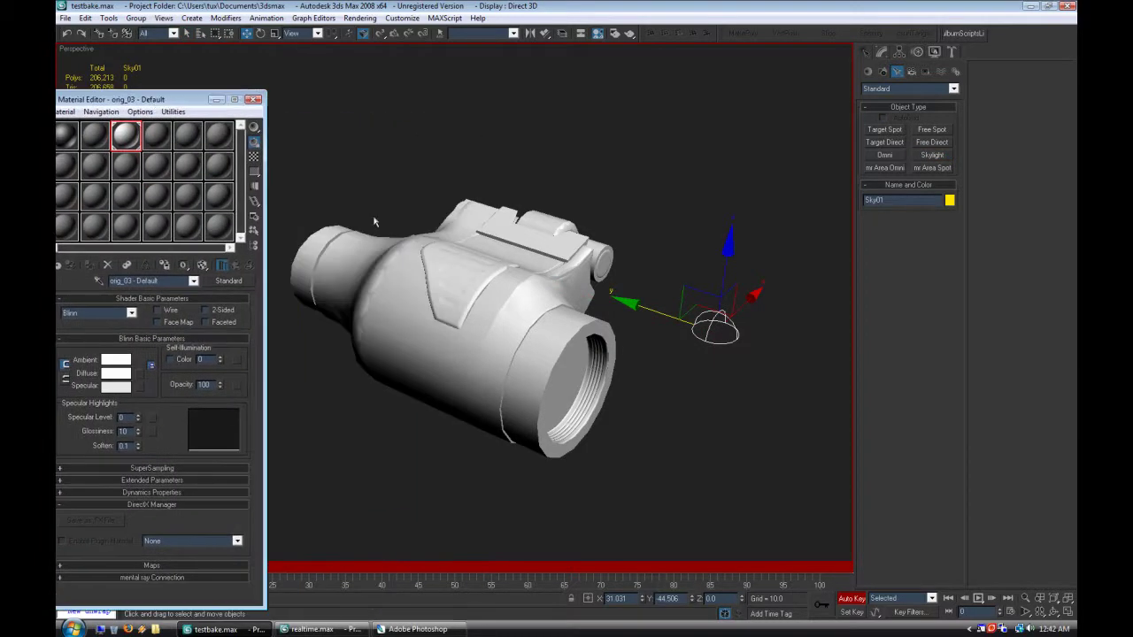
{"action": "left_click", "coordinate": [254, 99]}
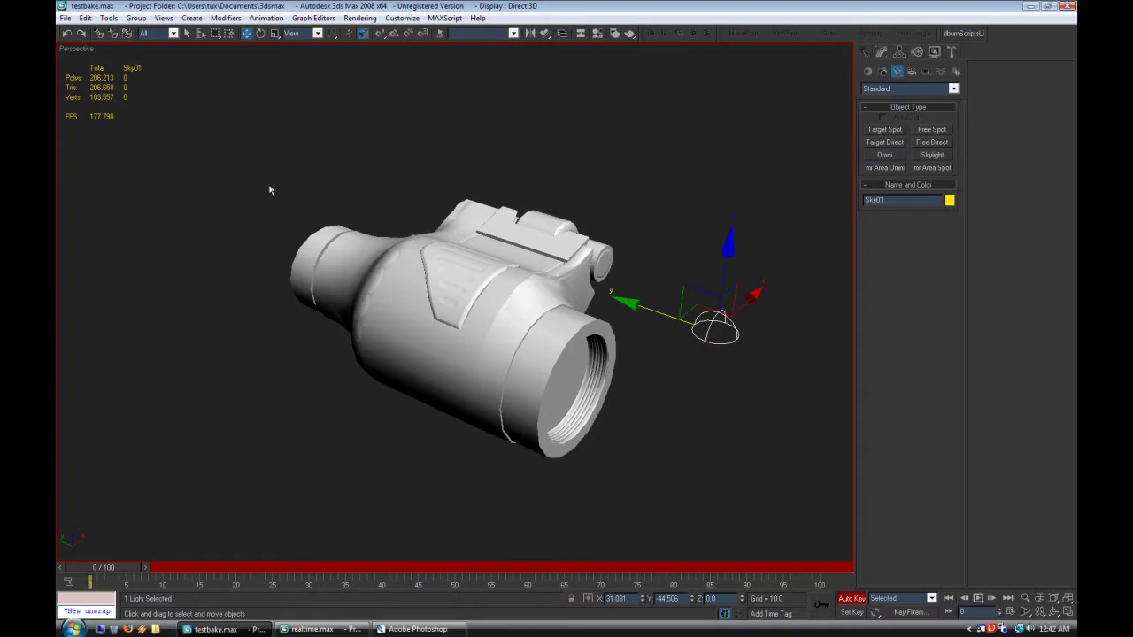
Step: Select the low-poly binocular mesh instead of the skylight and open its Render To Texture settings
{"action": "left_click", "coordinate": [567, 172]}
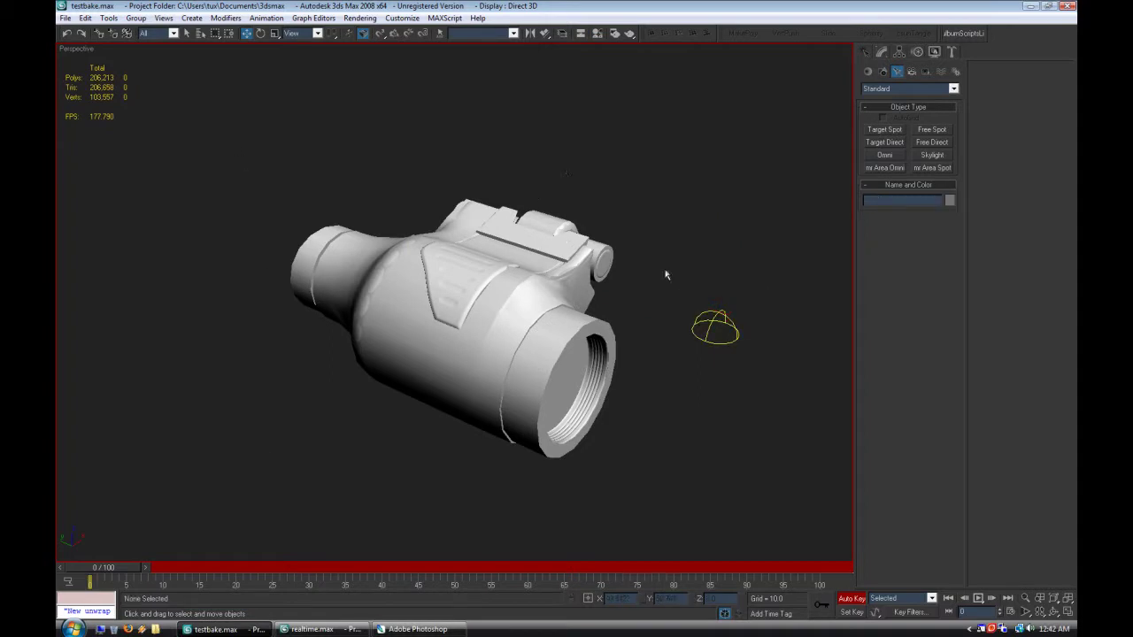
{"action": "left_click", "coordinate": [518, 289]}
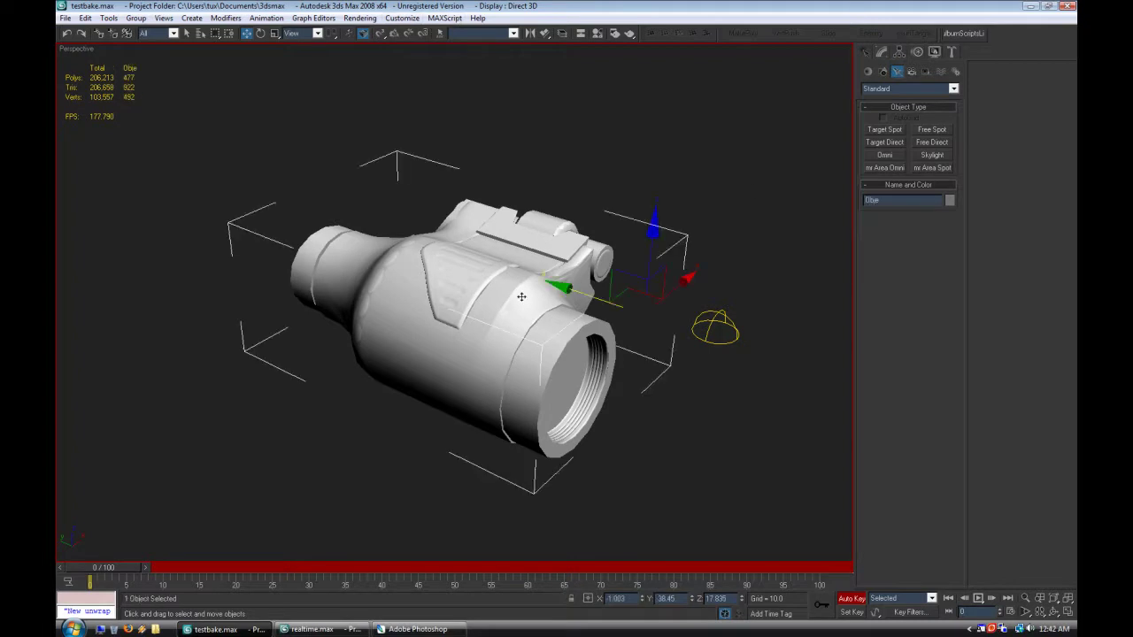
{"action": "left_click", "coordinate": [882, 53]}
{"action": "left_click", "coordinate": [389, 17]}
{"action": "mouse_move", "coordinate": [361, 17]}
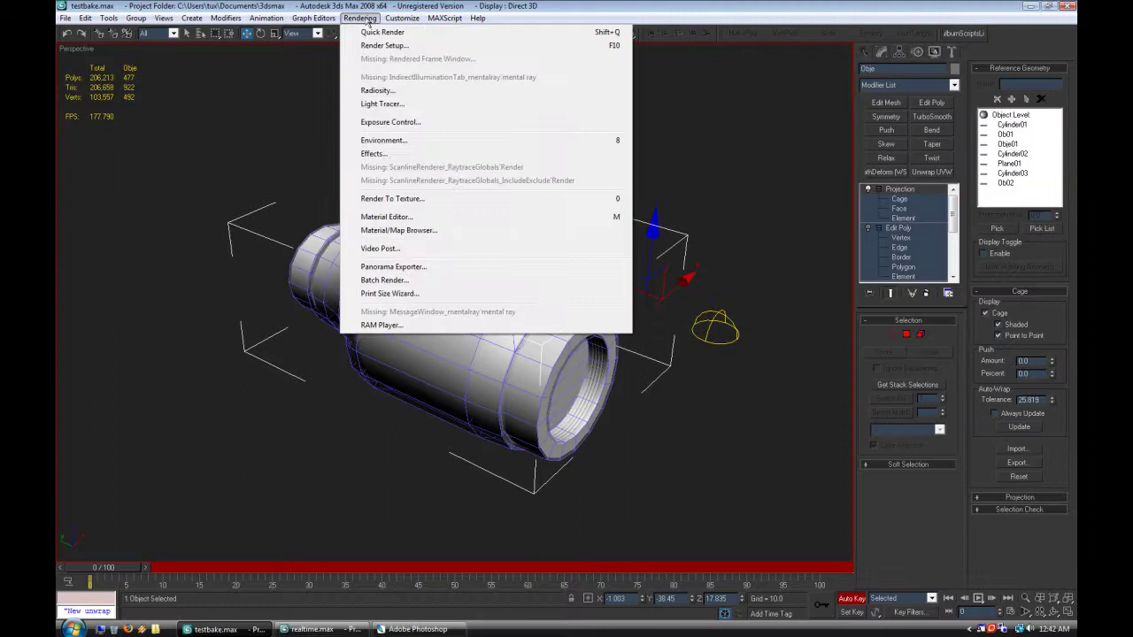
{"action": "left_click", "coordinate": [392, 198]}
{"action": "left_click_drag", "start_coordinate": [833, 161], "coordinate": [778, 6]}
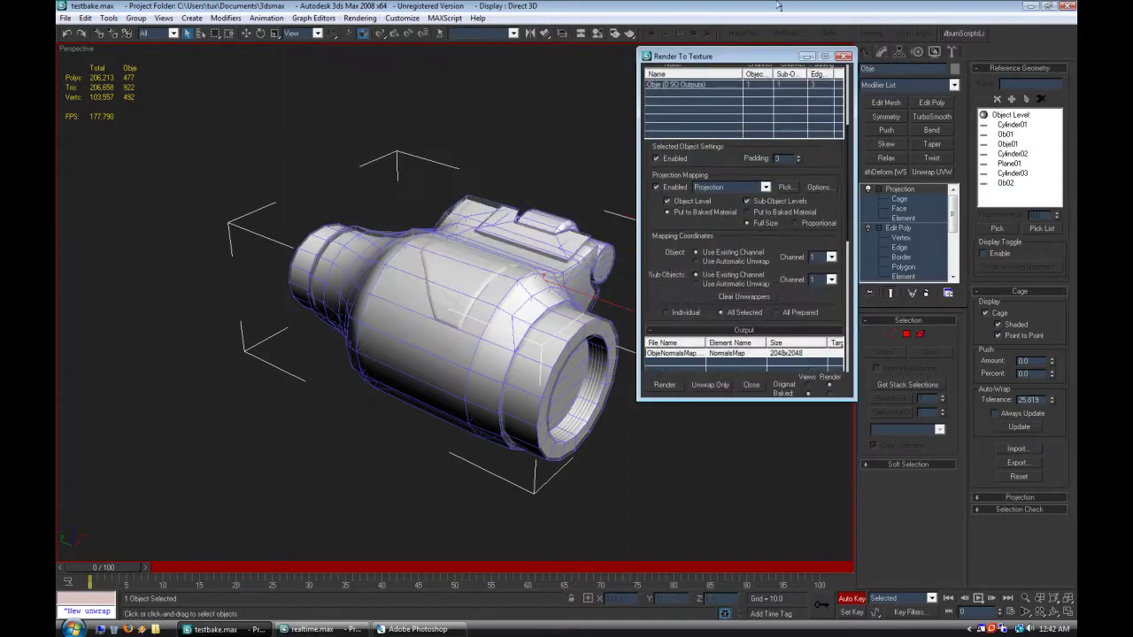
Step: Activate Light Tracer as the scene's advanced lighting, leave its parameters at their defaults, and close the render settings
{"action": "left_click", "coordinate": [360, 18]}
{"action": "left_click", "coordinate": [415, 106]}
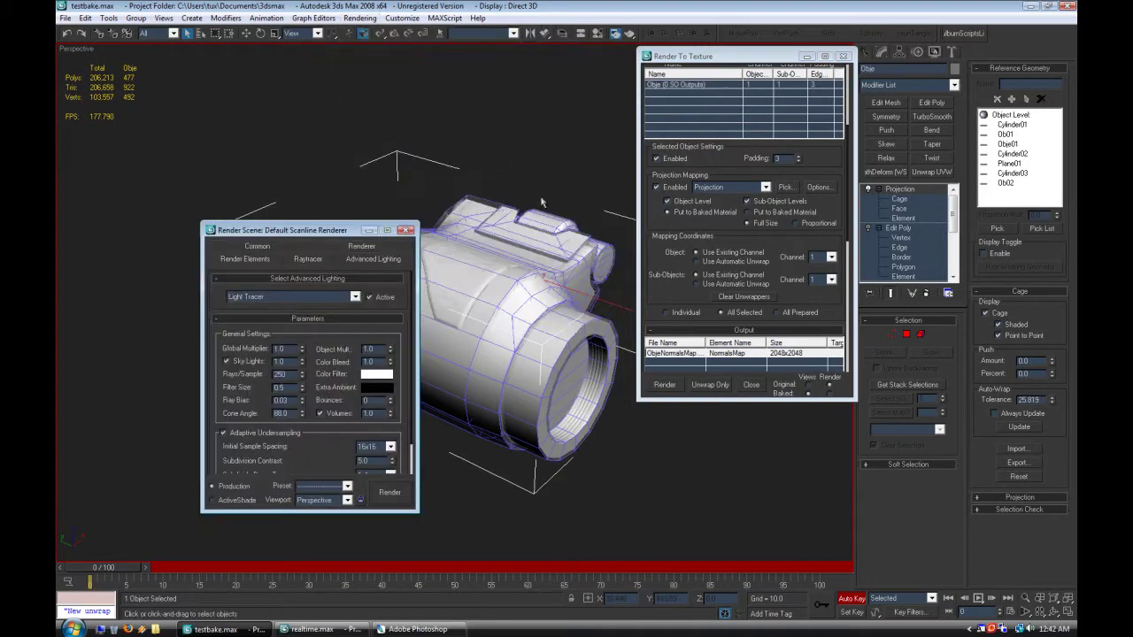
{"action": "left_click", "coordinate": [406, 230]}
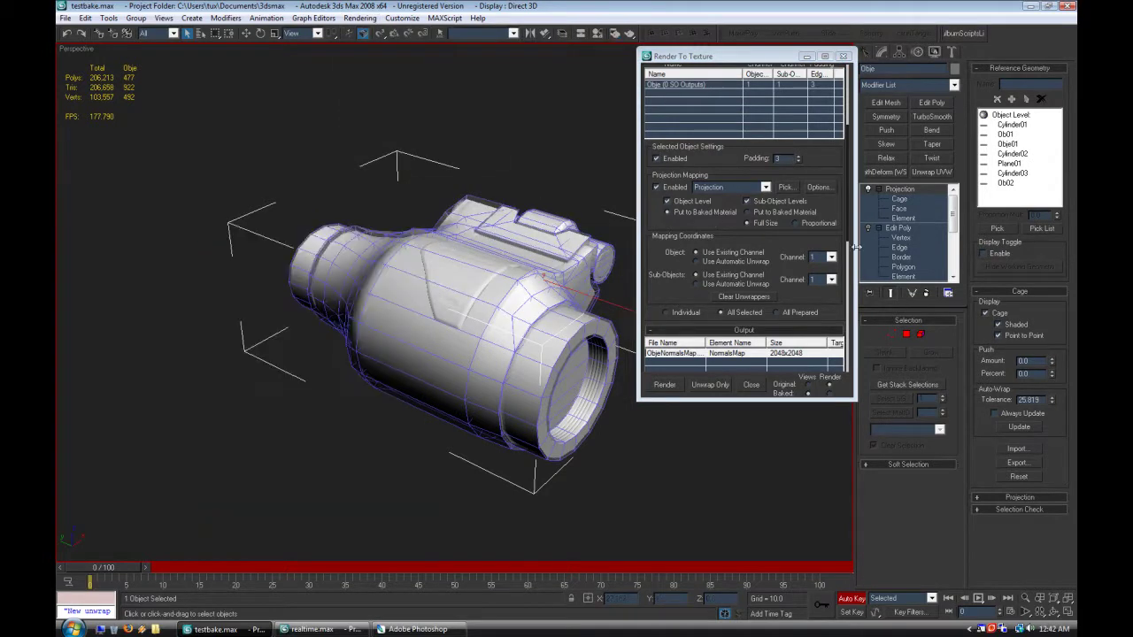
Step: Disable the global supersampler through the projection options, then close the projection settings
{"action": "left_click_drag", "start_coordinate": [817, 165], "coordinate": [787, 85]}
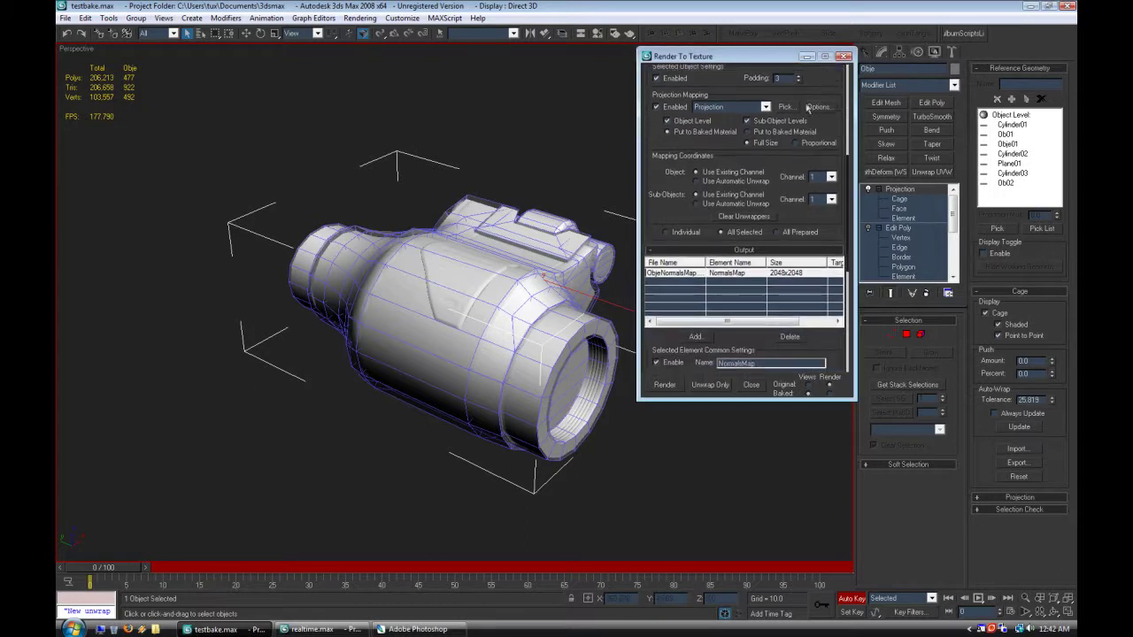
{"action": "left_click", "coordinate": [818, 107]}
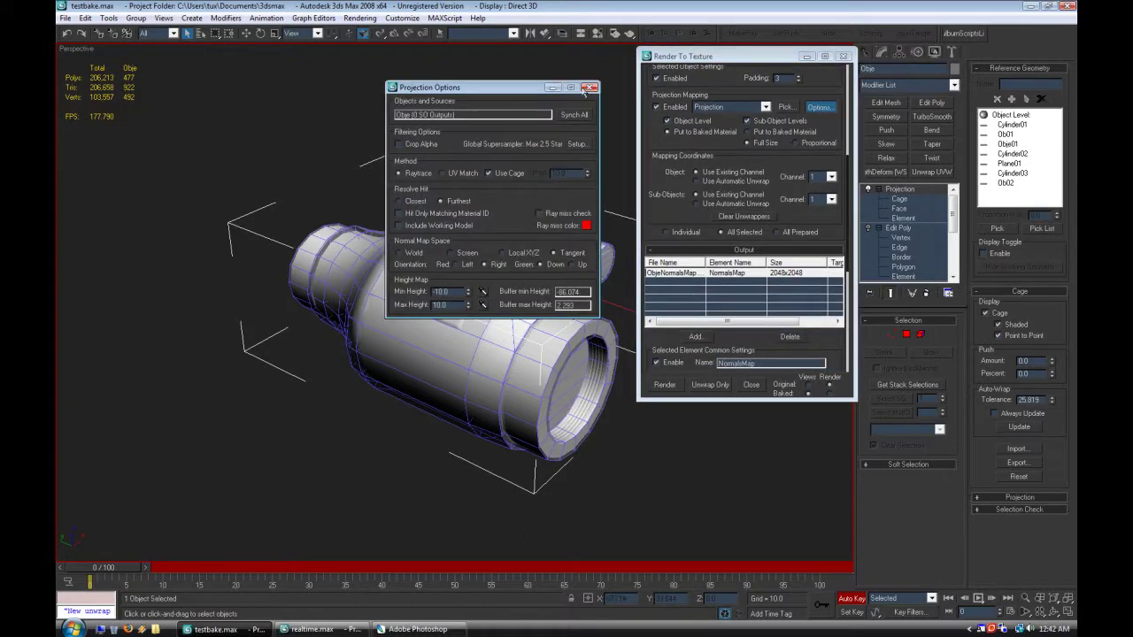
{"action": "left_click", "coordinate": [573, 144]}
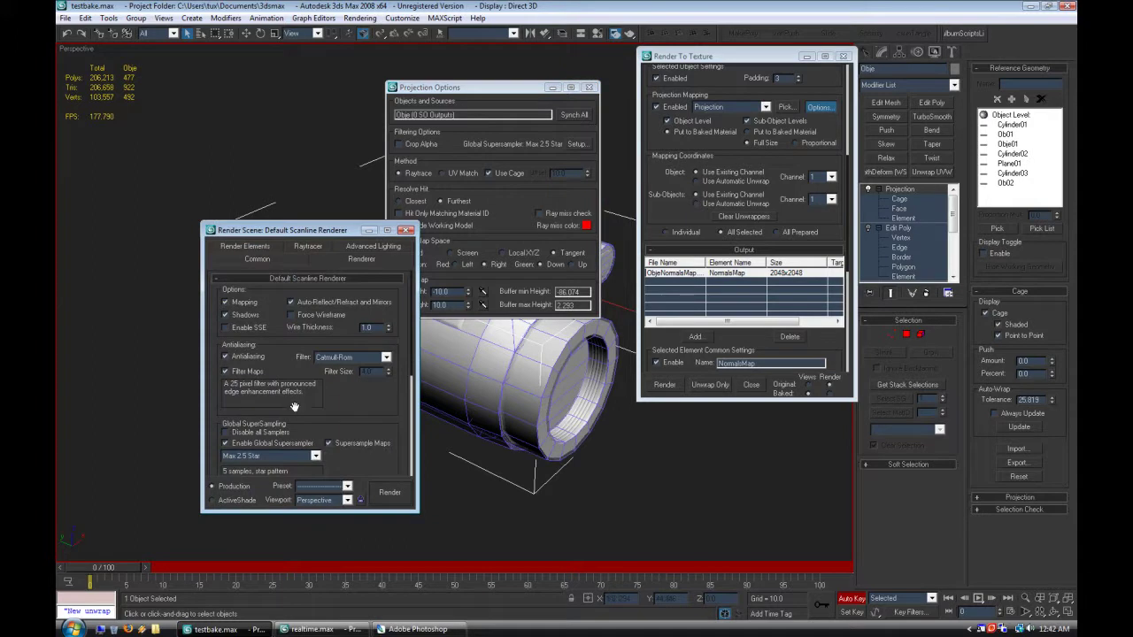
{"action": "left_click", "coordinate": [249, 444]}
{"action": "left_click", "coordinate": [407, 230]}
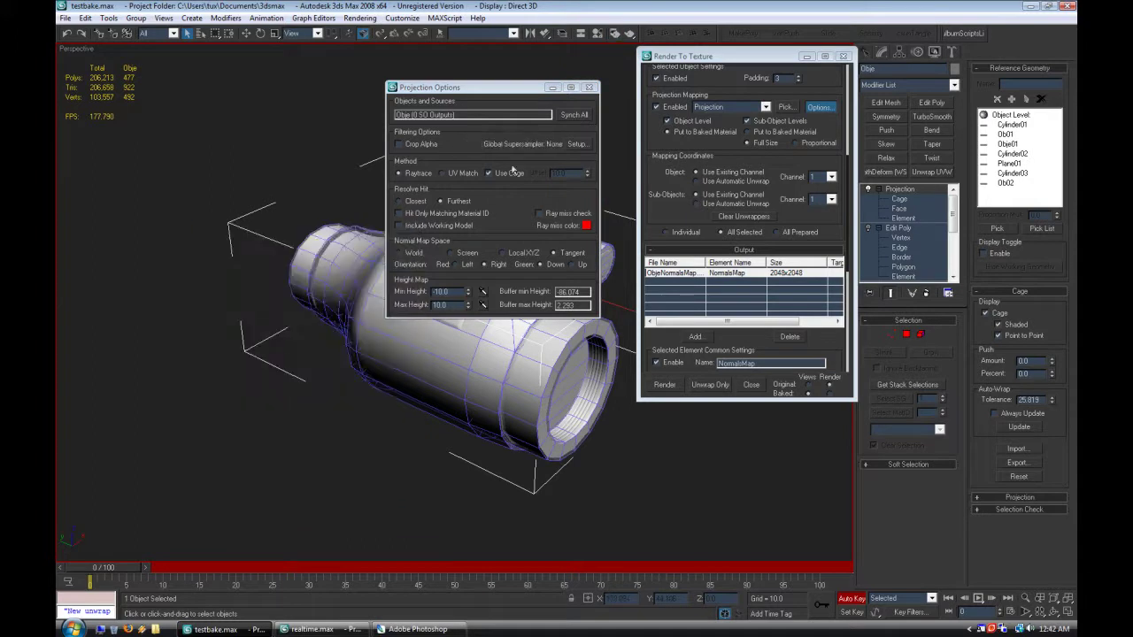
{"action": "left_click", "coordinate": [588, 87]}
Step: Replace the NormalsMap output element with a CompleteMap element sized 1024x1024
{"action": "left_click_drag", "start_coordinate": [805, 216], "coordinate": [731, 52]}
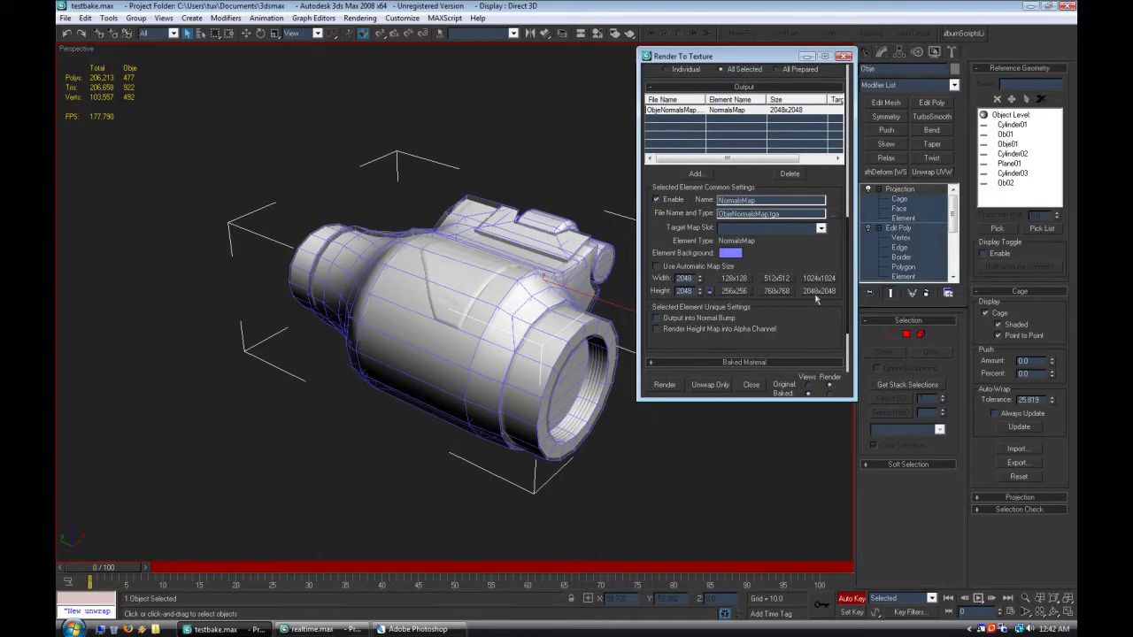
{"action": "left_click", "coordinate": [819, 280]}
{"action": "left_click_drag", "start_coordinate": [822, 255], "coordinate": [816, 231]}
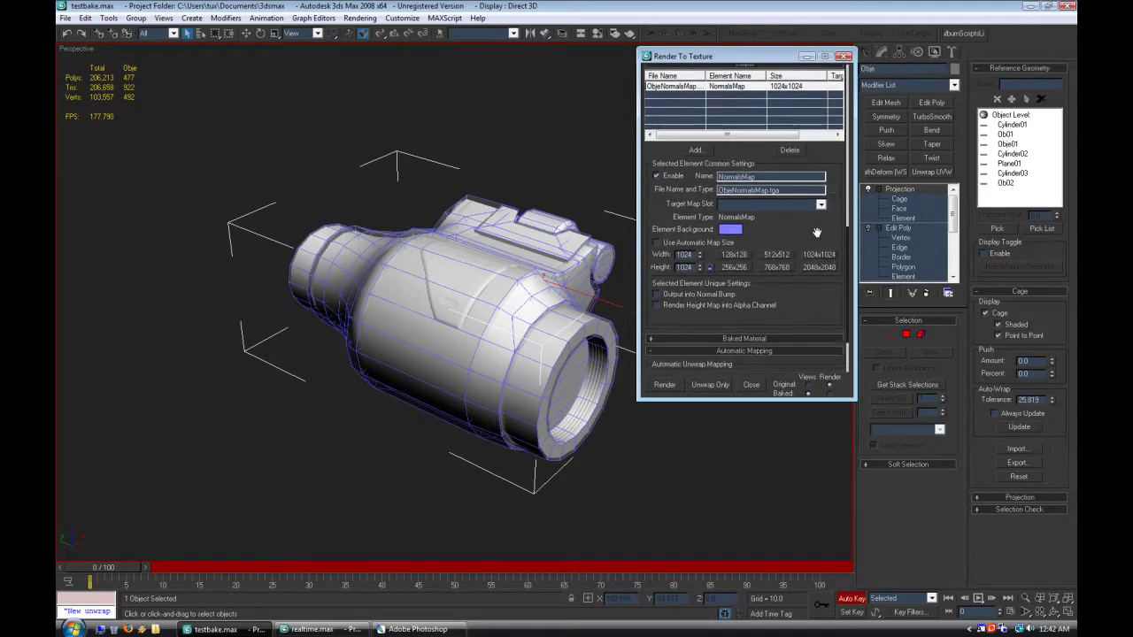
{"action": "scroll", "coordinate": [761, 212], "scroll_direction": "up", "scroll_amount": 2}
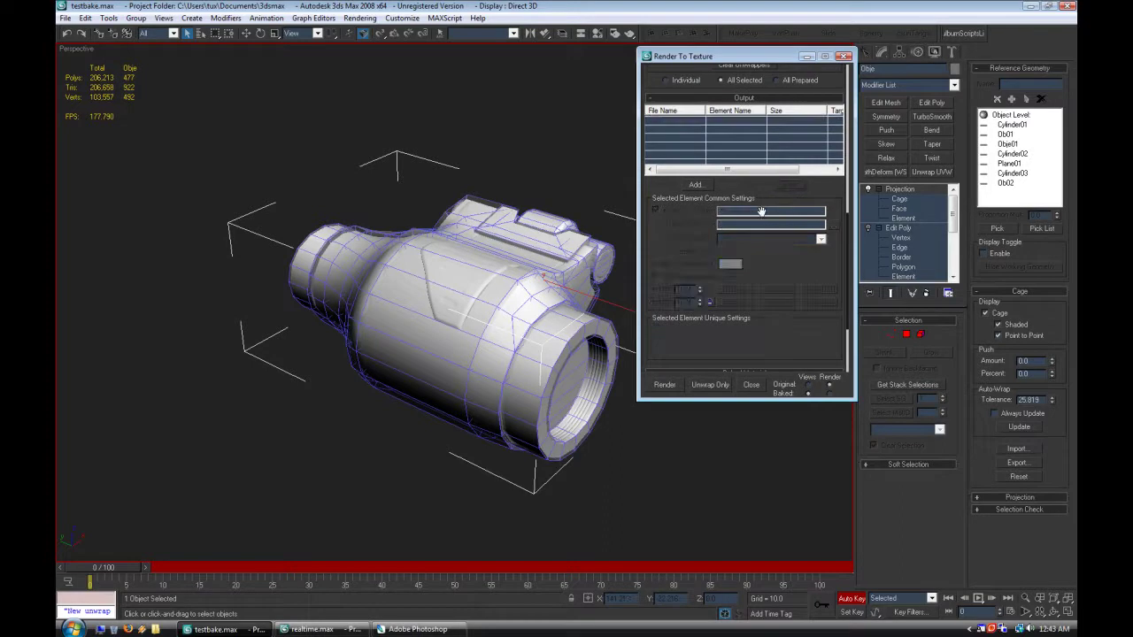
{"action": "left_click", "coordinate": [696, 185]}
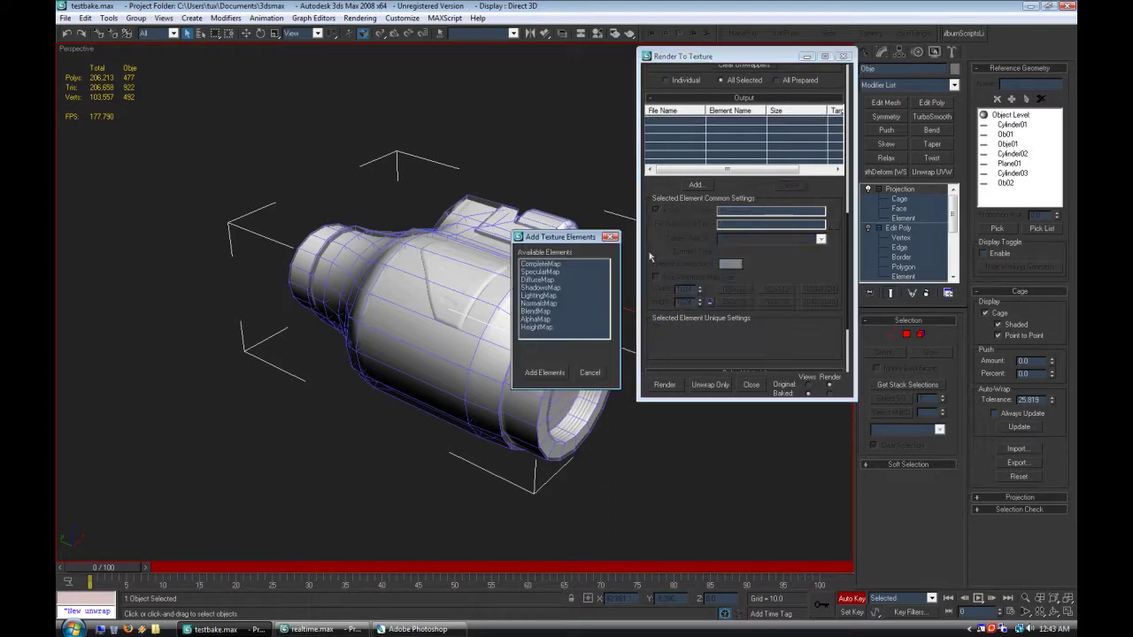
{"action": "double_click", "coordinate": [530, 265]}
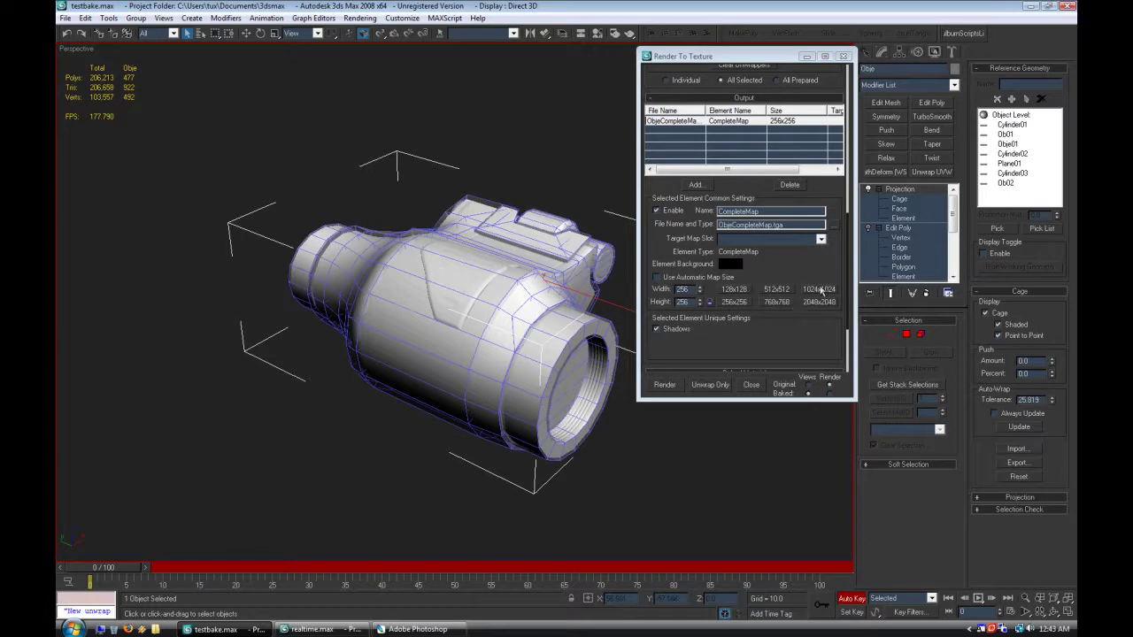
{"action": "left_click", "coordinate": [820, 289]}
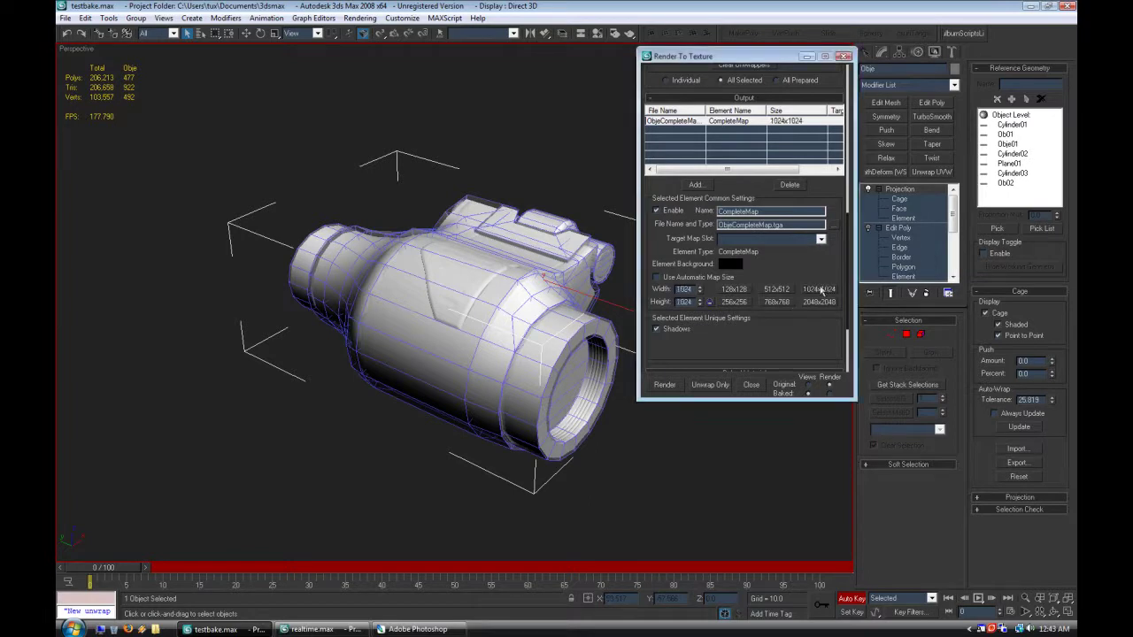
Step: Render the CompleteMap bake, continuing without a target map slot
{"action": "left_click_drag", "start_coordinate": [807, 273], "coordinate": [788, 161]}
{"action": "left_click", "coordinate": [664, 385]}
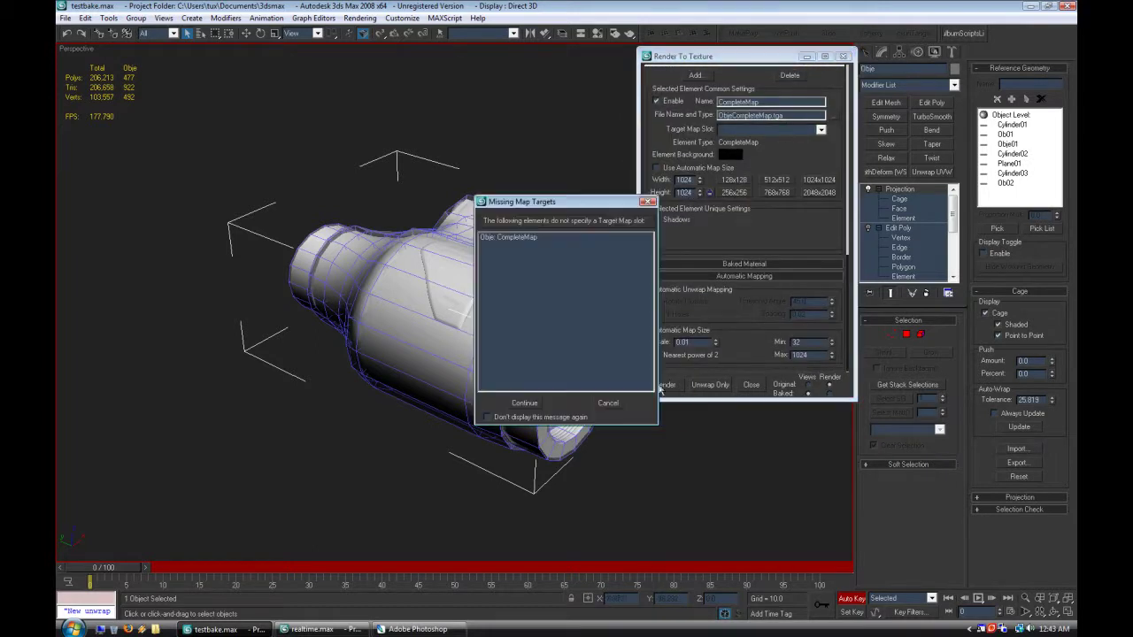
{"action": "left_click", "coordinate": [526, 406]}
{"action": "left_click", "coordinate": [532, 328]}
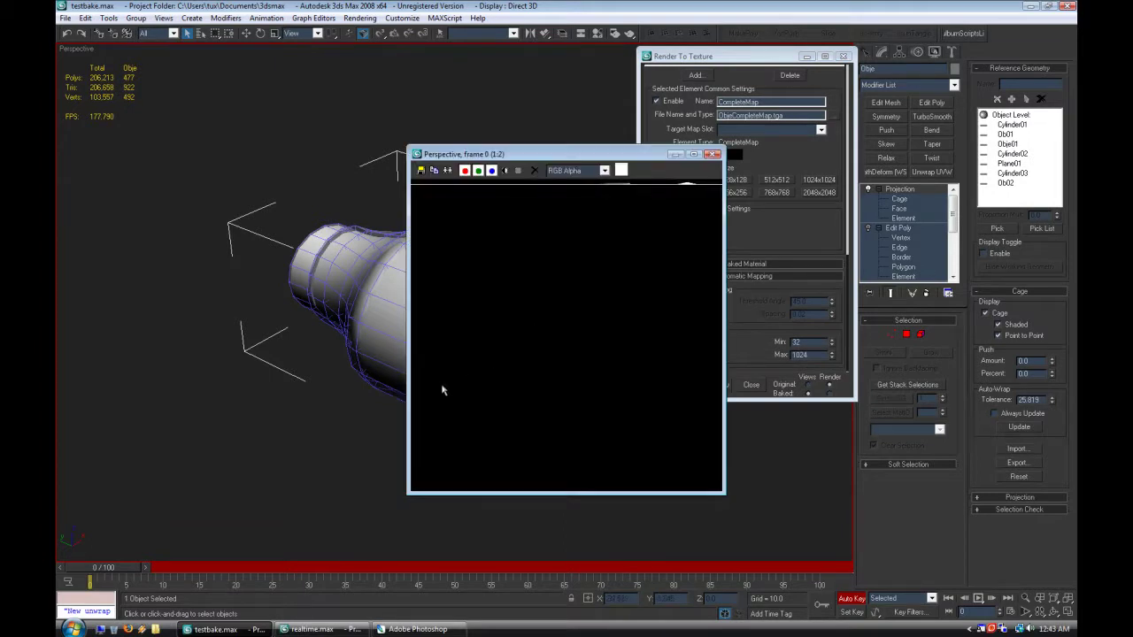
Step: Switch to Adobe Photoshop and open ObjeNormalsMap.tga from the maps folder
{"action": "left_click", "coordinate": [418, 630]}
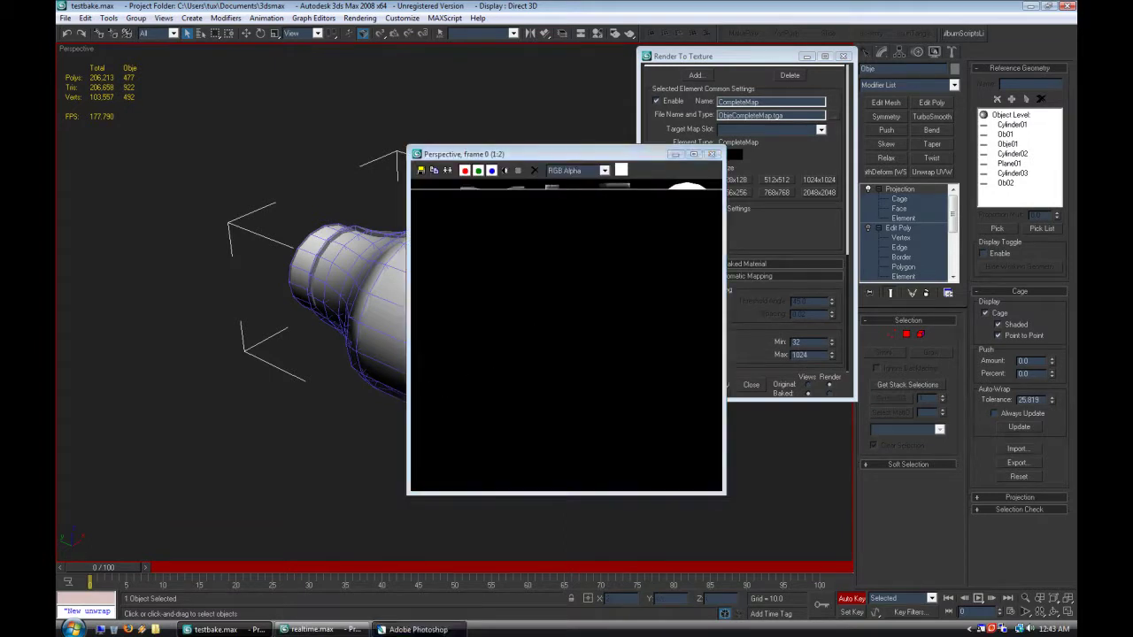
{"action": "left_click", "coordinate": [772, 106]}
{"action": "left_click", "coordinate": [806, 75]}
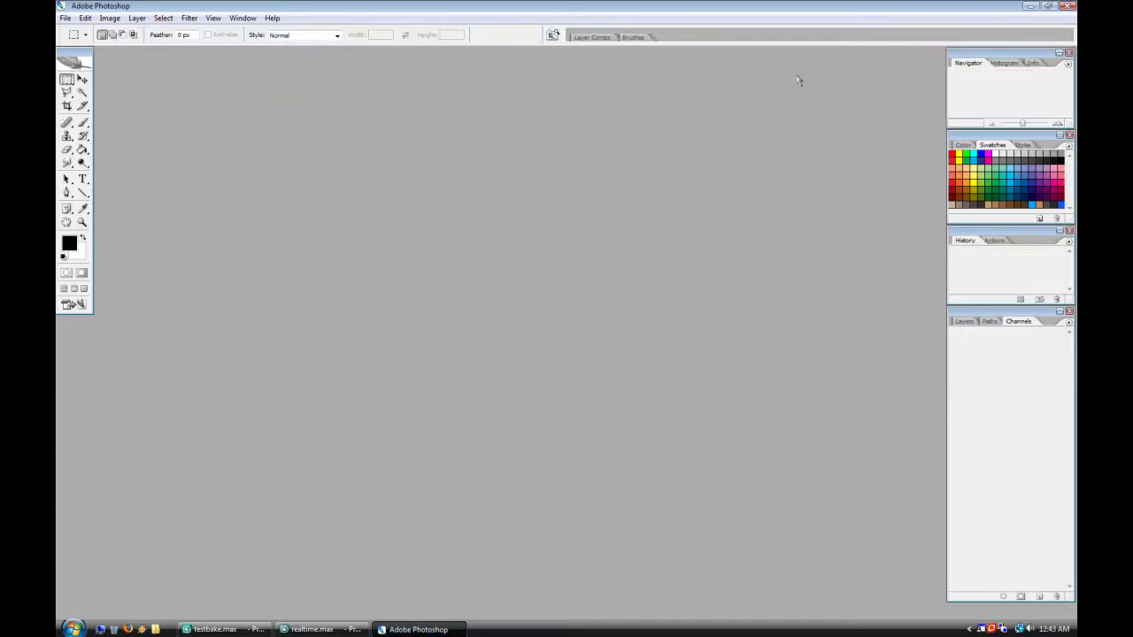
{"action": "left_click", "coordinate": [65, 18]}
{"action": "left_click", "coordinate": [75, 42]}
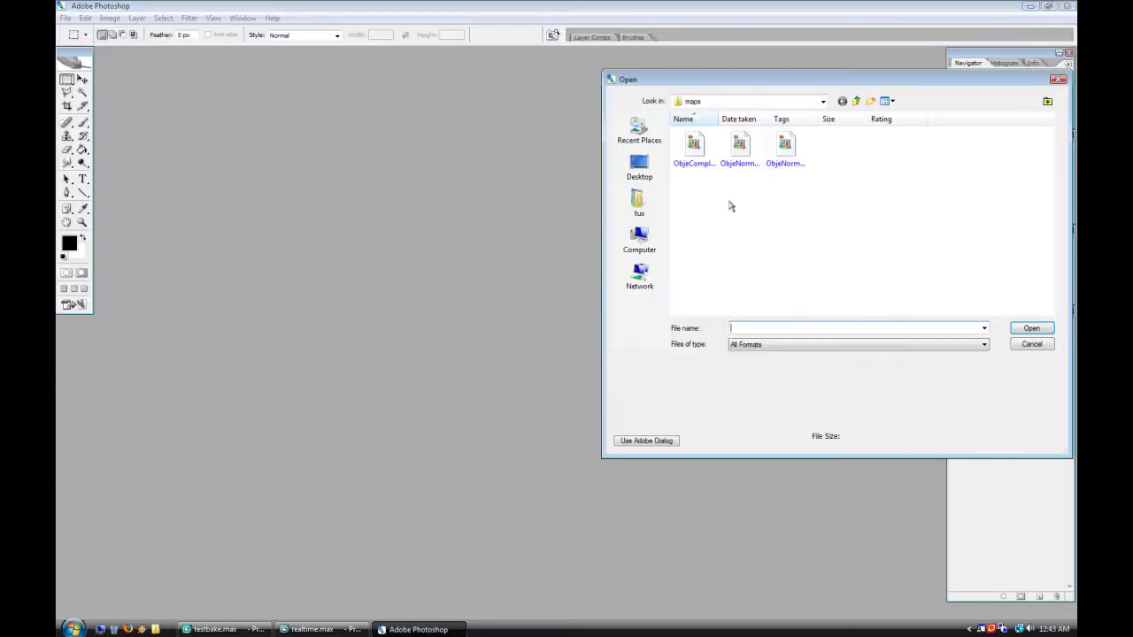
{"action": "left_click", "coordinate": [740, 146]}
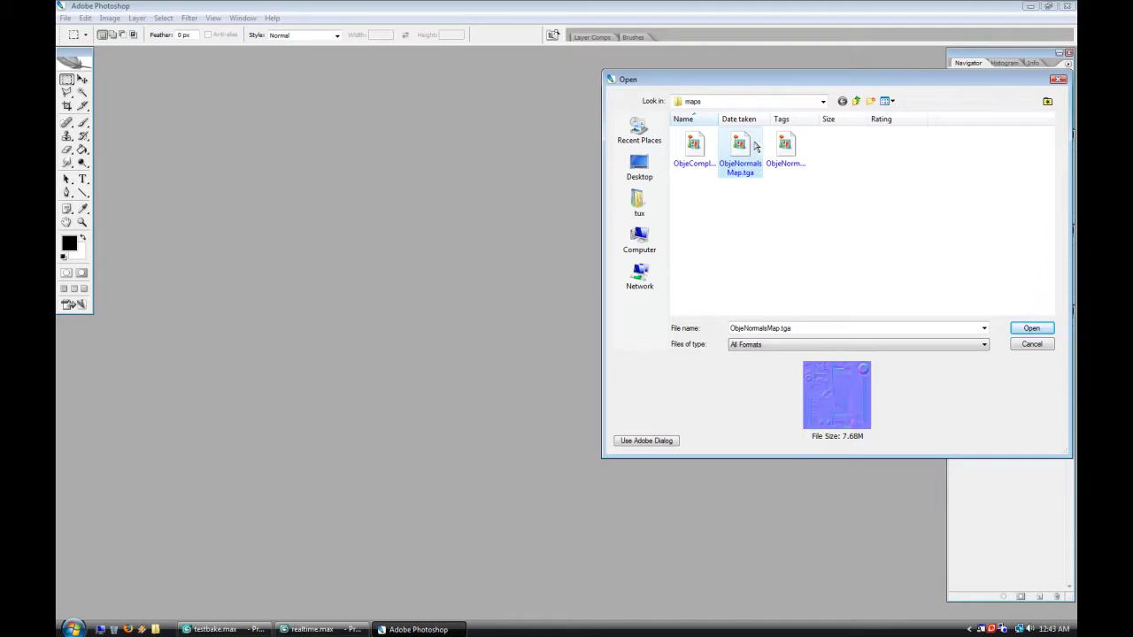
{"action": "double_click", "coordinate": [750, 143]}
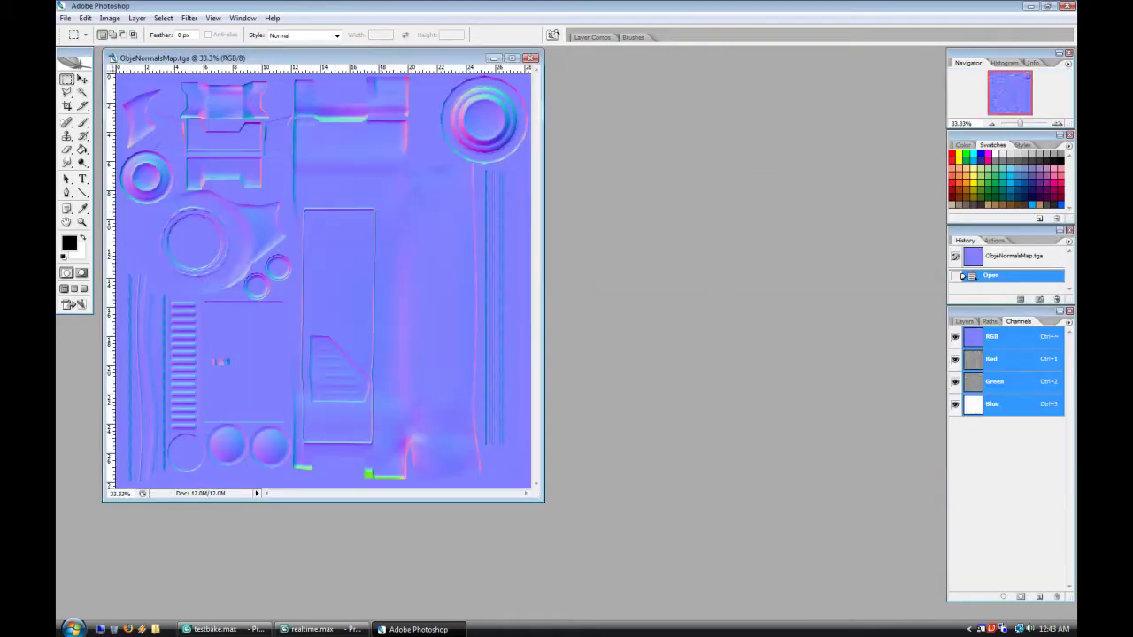
Step: Check the normal map's pixel dimensions without changing them, and enlarge the document window to examine the map
{"action": "left_click", "coordinate": [110, 18]}
{"action": "left_click", "coordinate": [124, 101]}
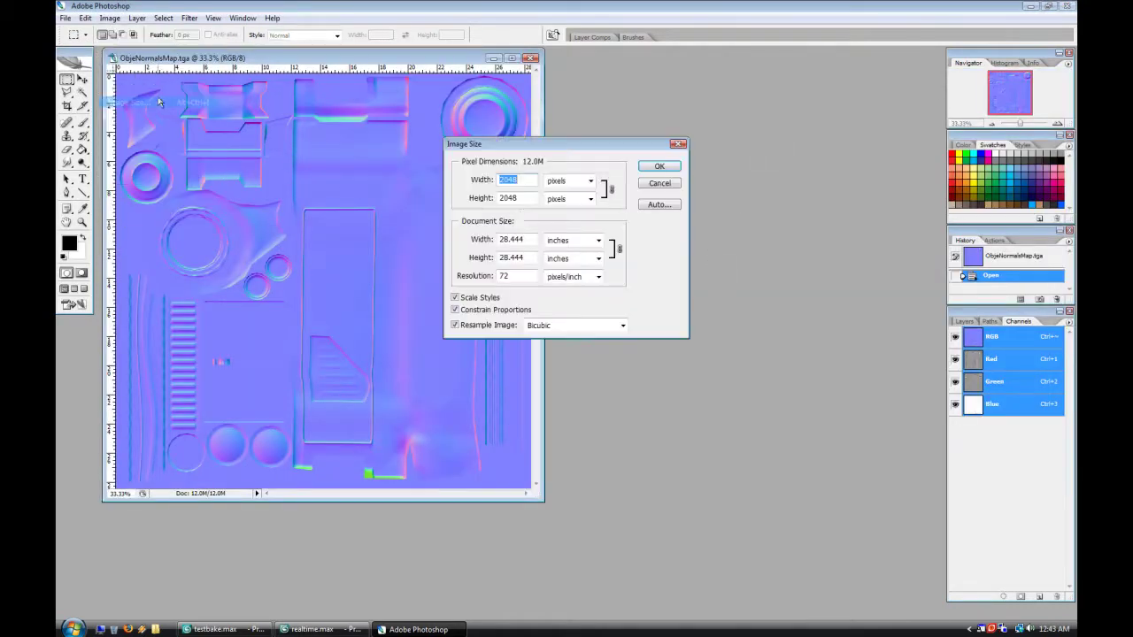
{"action": "left_click", "coordinate": [660, 183]}
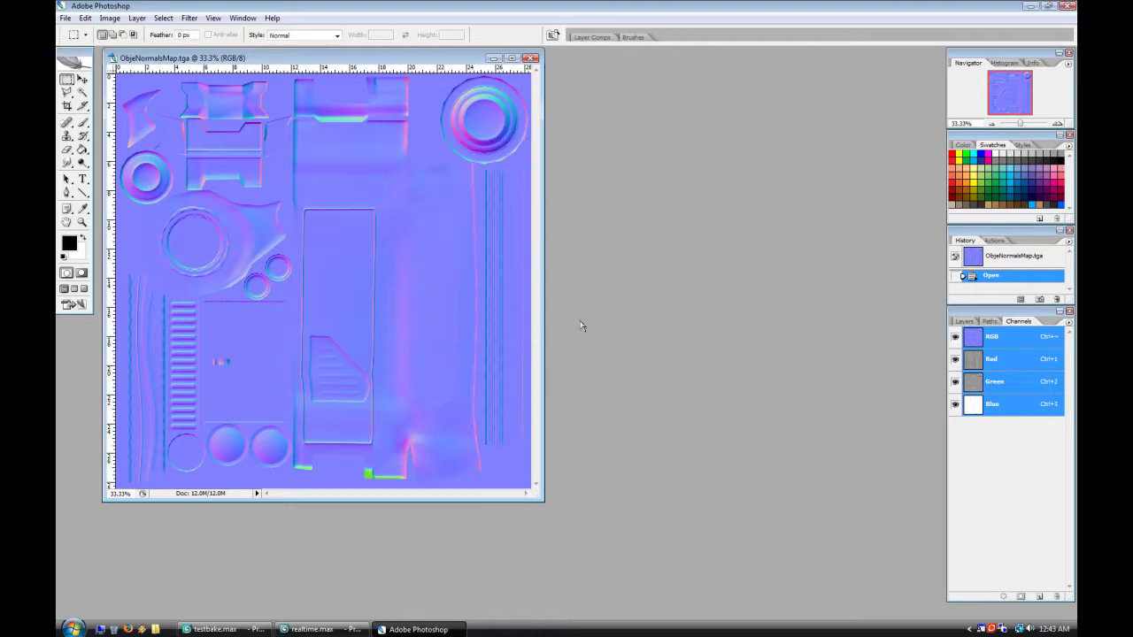
{"action": "left_click", "coordinate": [1058, 125]}
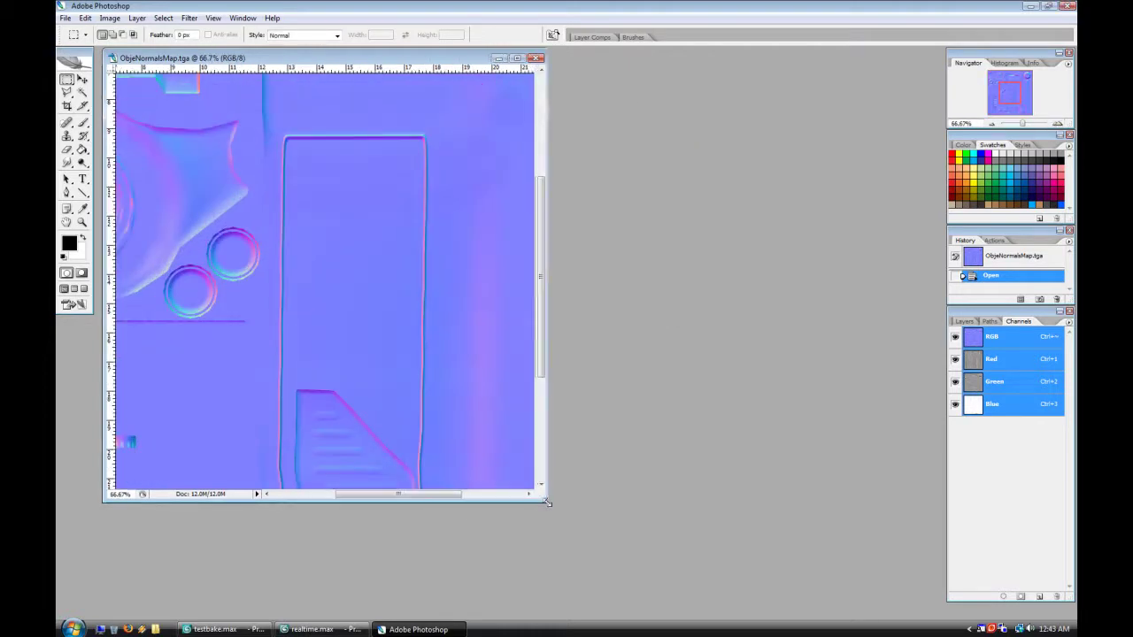
{"action": "left_click_drag", "start_coordinate": [544, 502], "coordinate": [918, 563]}
{"action": "scroll", "coordinate": [746, 434], "scroll_direction": "up", "scroll_amount": 5}
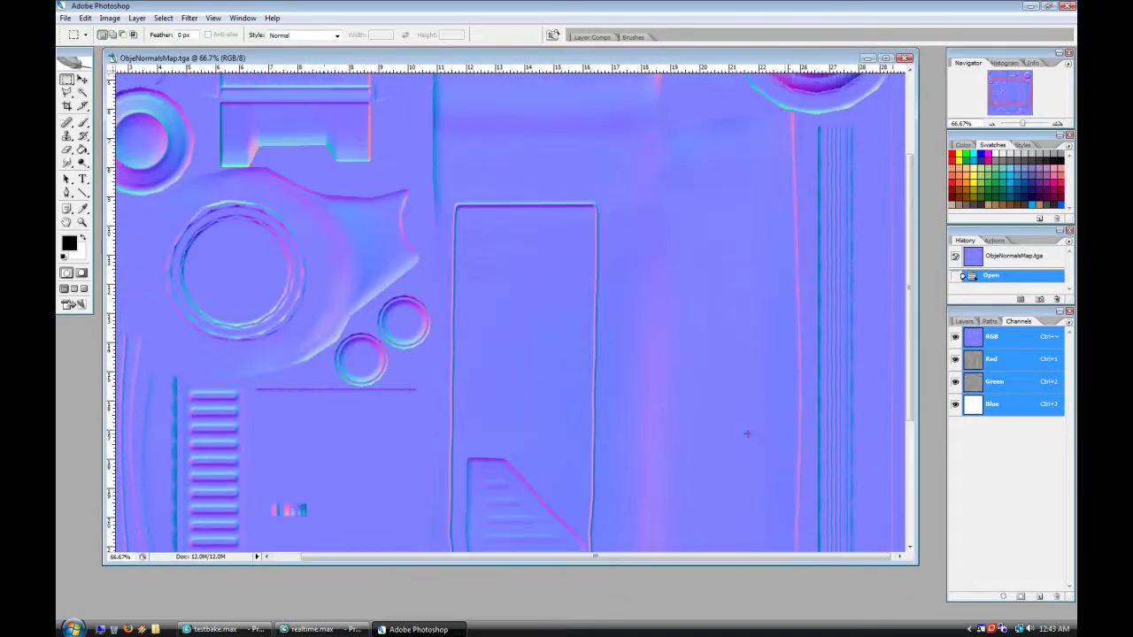
{"action": "scroll", "coordinate": [746, 433], "scroll_direction": "down", "scroll_amount": 1}
Step: Choose the Smudge tool and examine the closely spaced vertical lines along the normal map's edge up close
{"action": "left_click", "coordinate": [64, 162]}
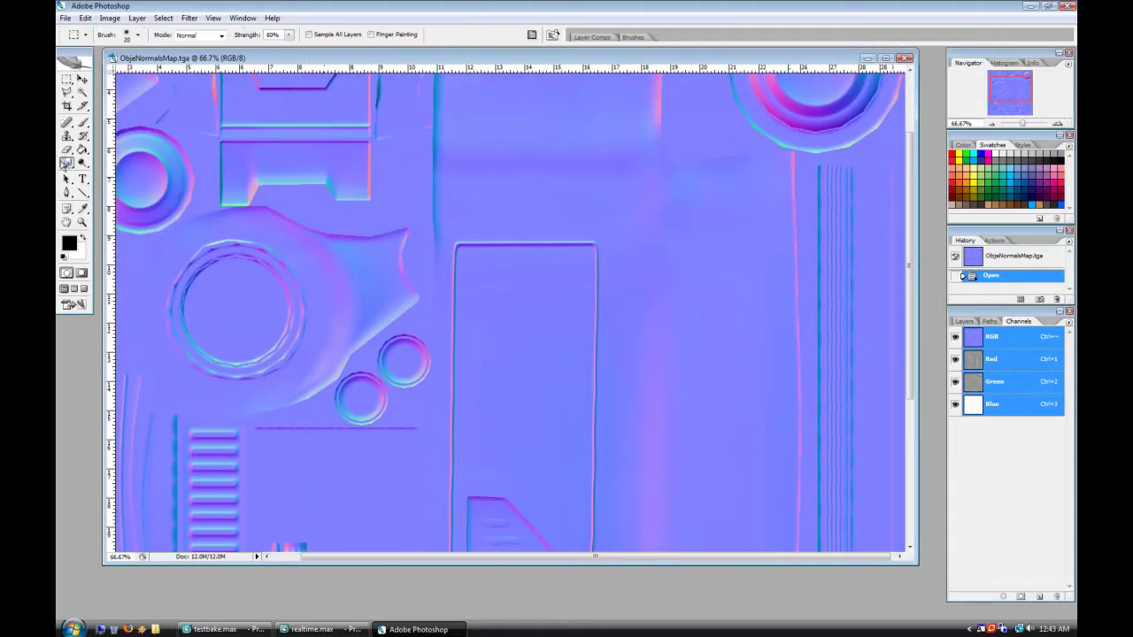
{"action": "scroll", "coordinate": [392, 227], "scroll_direction": "up", "scroll_amount": 3}
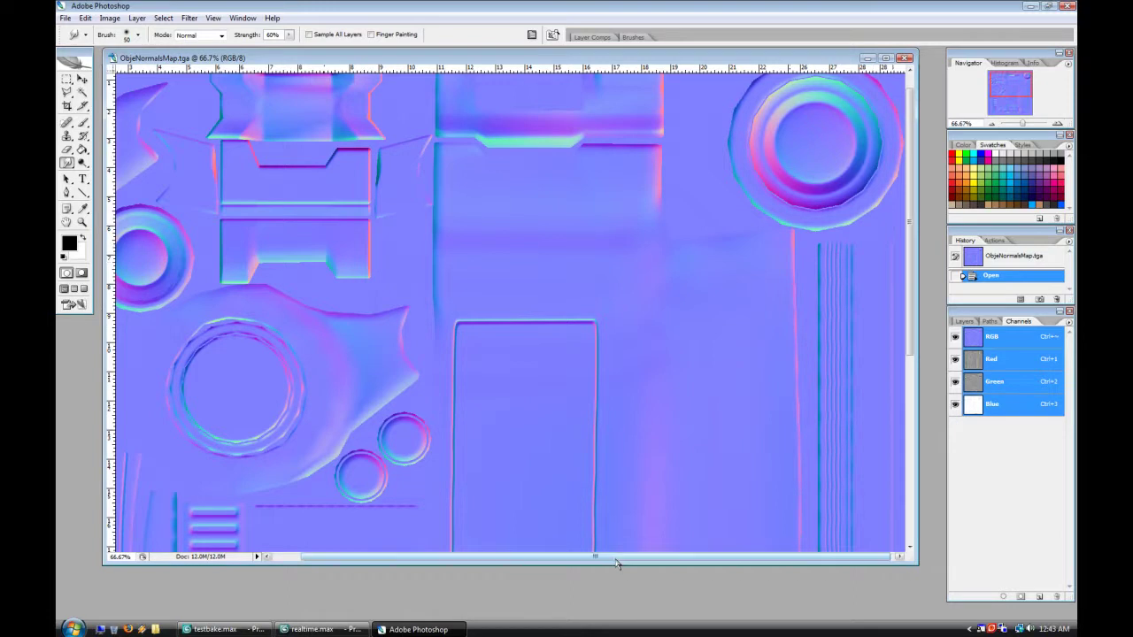
{"action": "left_click_drag", "start_coordinate": [614, 561], "coordinate": [620, 559]}
{"action": "scroll", "coordinate": [791, 428], "scroll_direction": "down", "scroll_amount": 4}
{"action": "left_click", "coordinate": [1058, 123]}
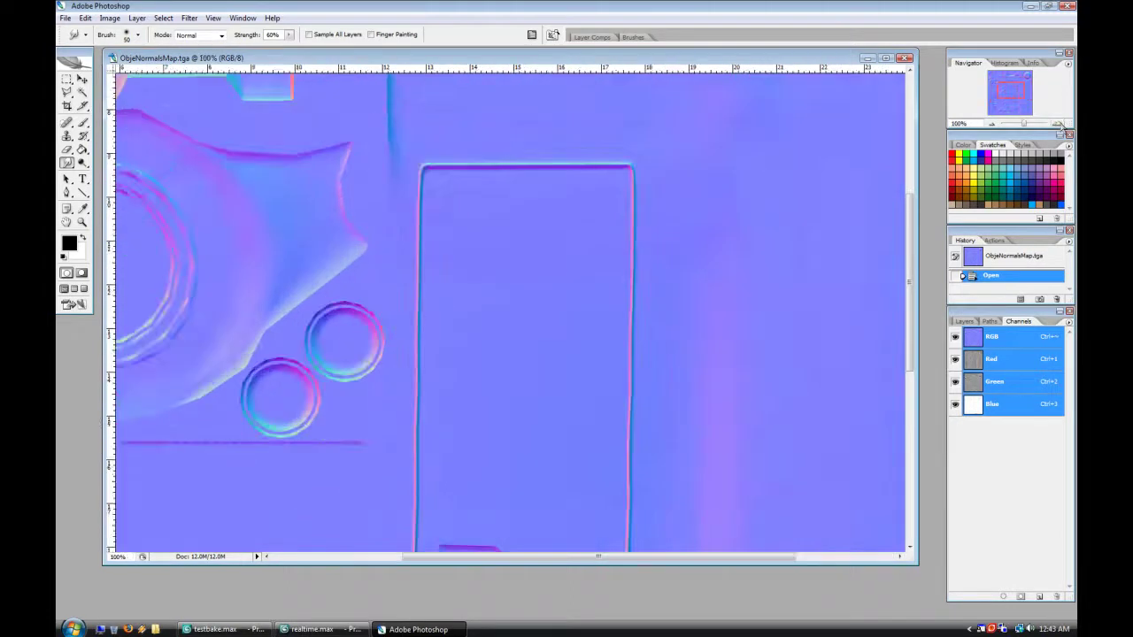
{"action": "left_click", "coordinate": [1057, 123]}
{"action": "left_click_drag", "start_coordinate": [667, 560], "coordinate": [862, 561]}
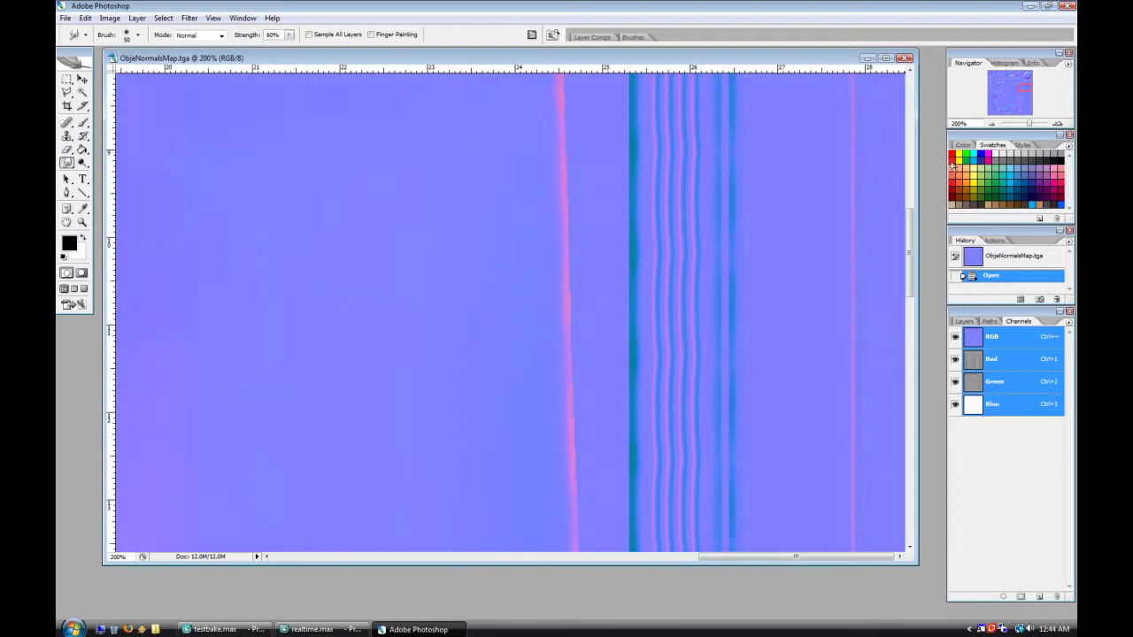
{"action": "scroll", "coordinate": [885, 233], "scroll_direction": "up", "scroll_amount": 1}
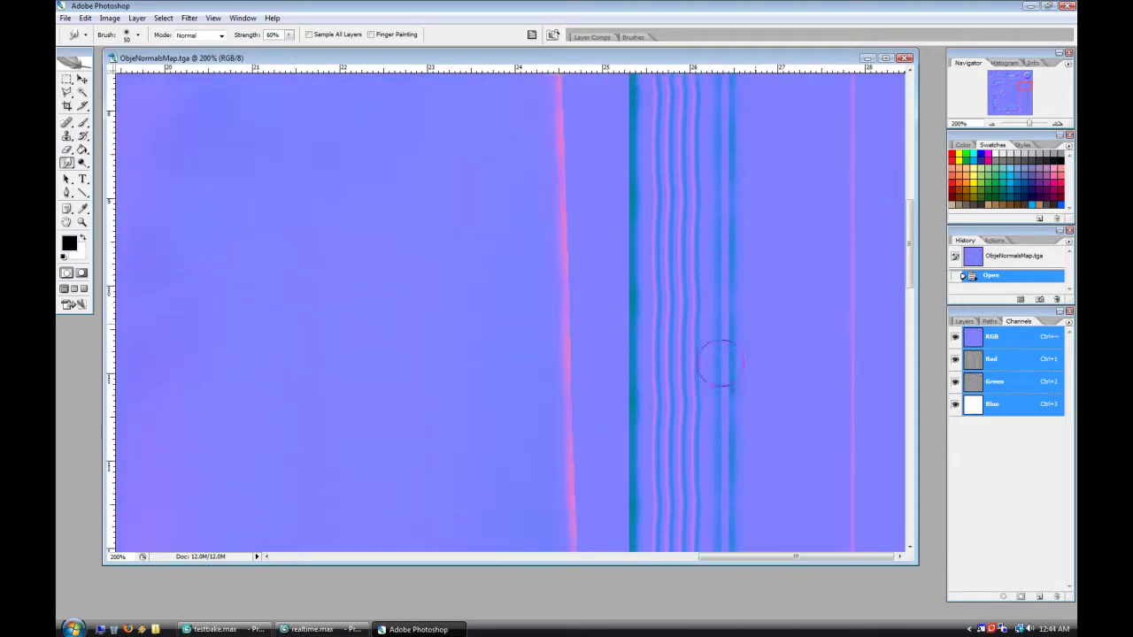
{"action": "left_click", "coordinate": [992, 124]}
{"action": "left_click", "coordinate": [992, 124]}
{"action": "scroll", "coordinate": [860, 361], "scroll_direction": "down", "scroll_amount": 3}
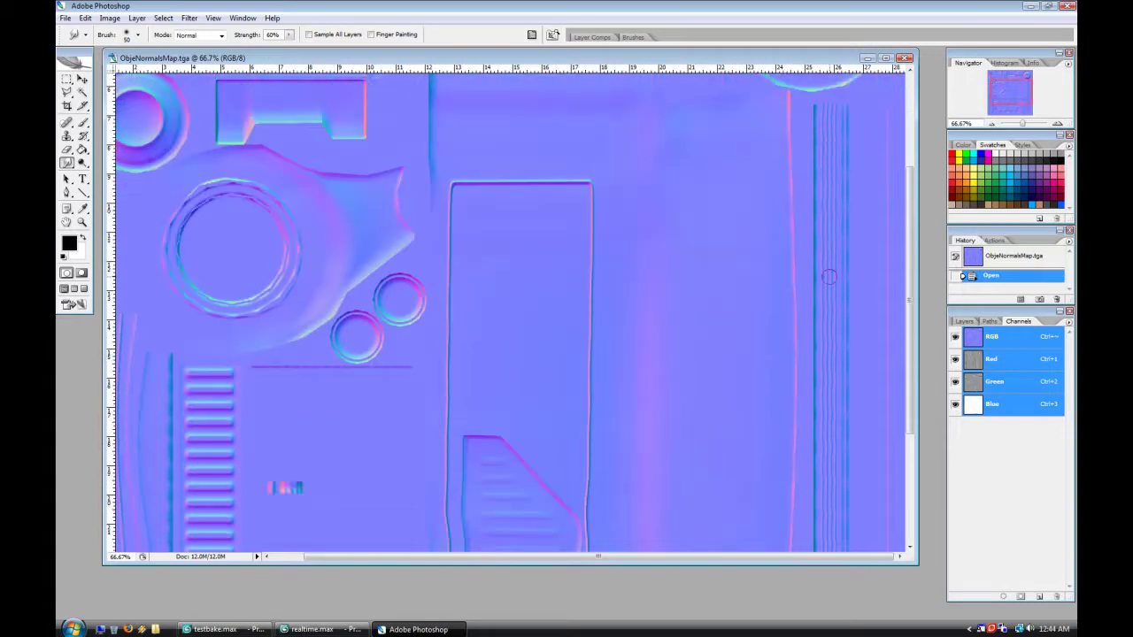
Step: Smudge the closely spaced vertical lines near the normal map's right edge and undo the stroke that bends them
{"action": "scroll", "coordinate": [829, 278], "scroll_direction": "down", "scroll_amount": 1}
{"action": "left_click_drag", "start_coordinate": [825, 556], "coordinate": [832, 547]}
{"action": "left_click", "coordinate": [965, 323]}
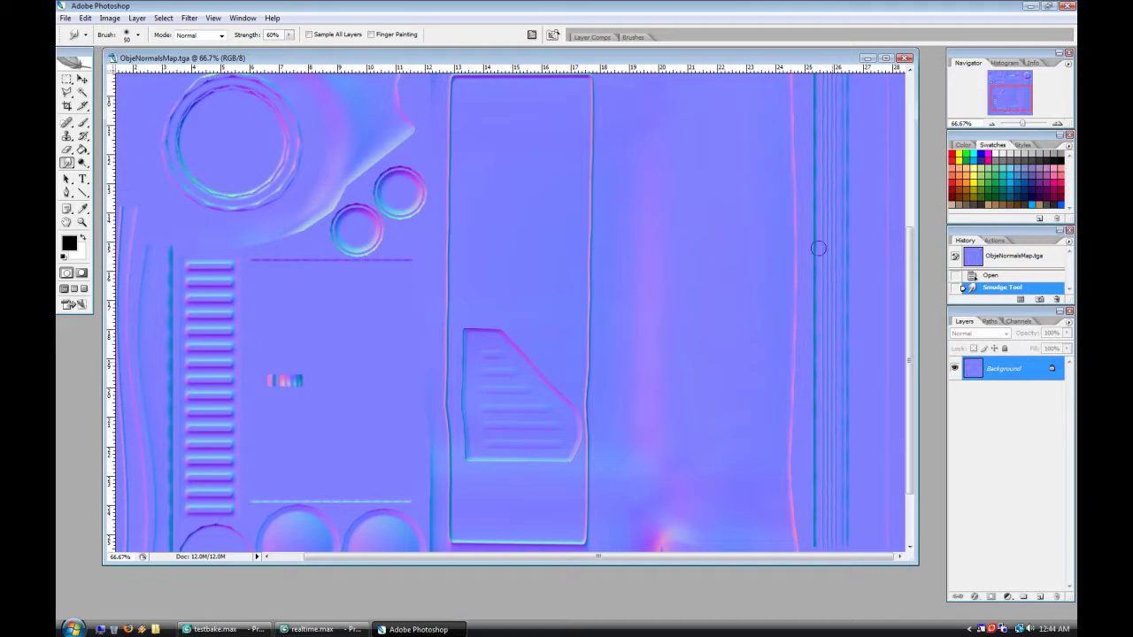
{"action": "key", "text": "ctrl+z"}
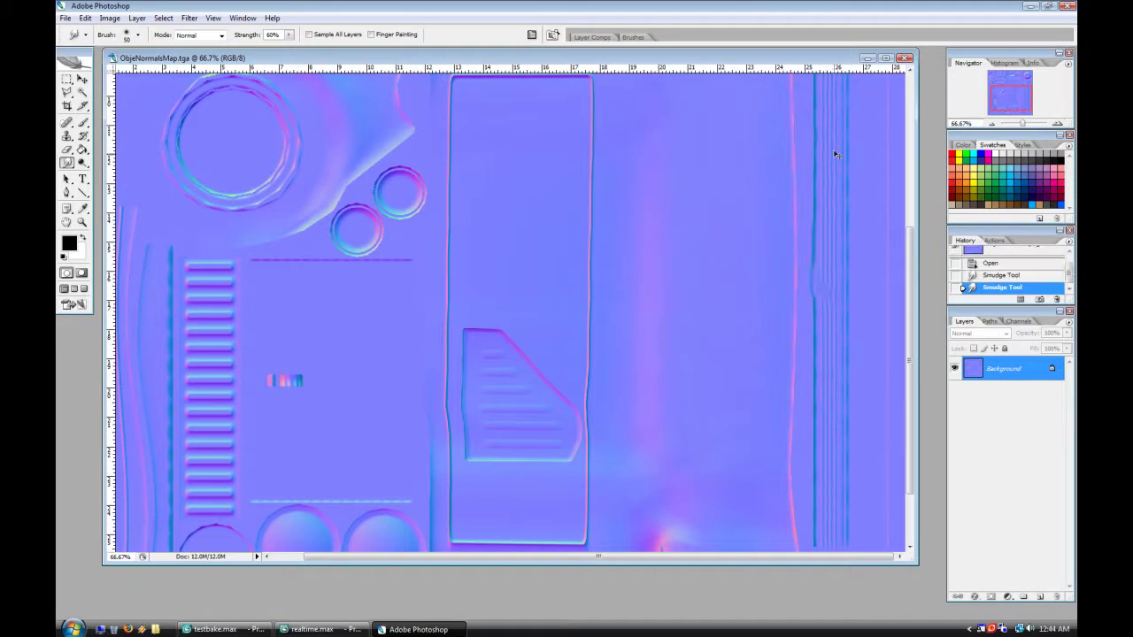
{"action": "key", "text": "ctrl+z"}
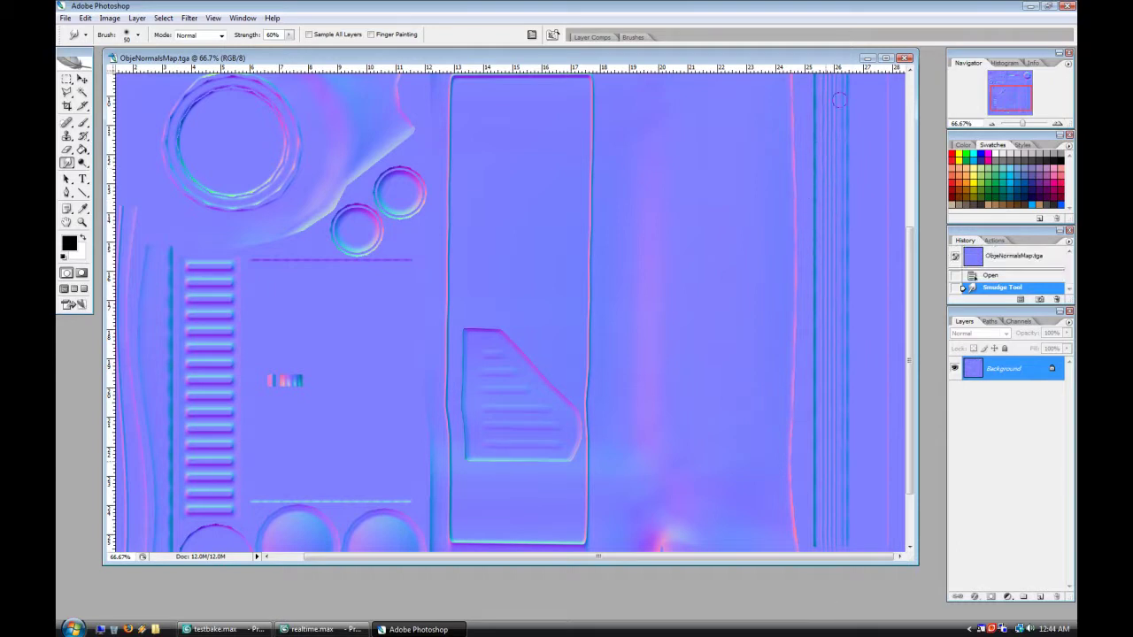
Step: Smooth the group of closely spaced vertical lines with long Smudge strokes along their full length
{"action": "left_click_drag", "start_coordinate": [839, 100], "coordinate": [840, 78]}
{"action": "scroll", "coordinate": [879, 234], "scroll_direction": "up", "scroll_amount": 1}
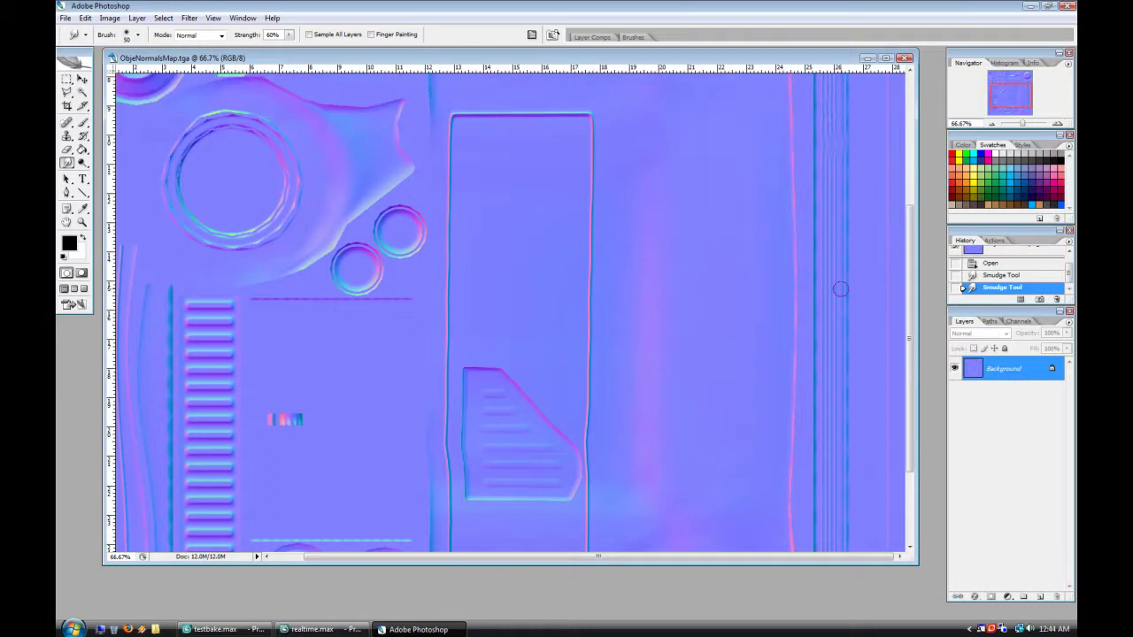
{"action": "left_click", "coordinate": [991, 123]}
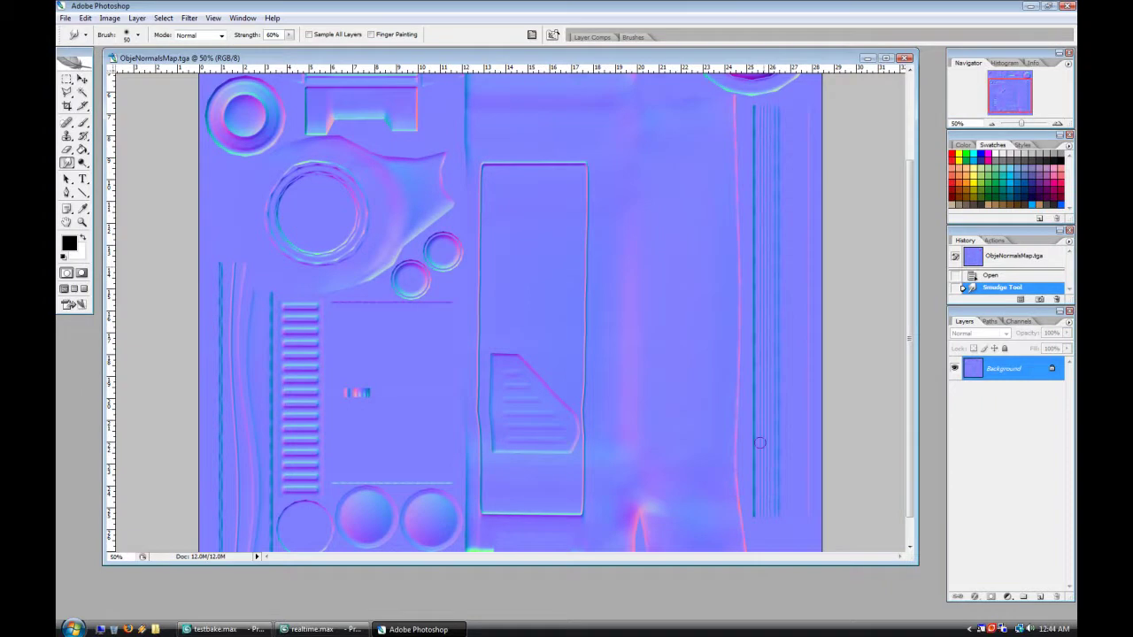
{"action": "left_click", "coordinate": [777, 530]}
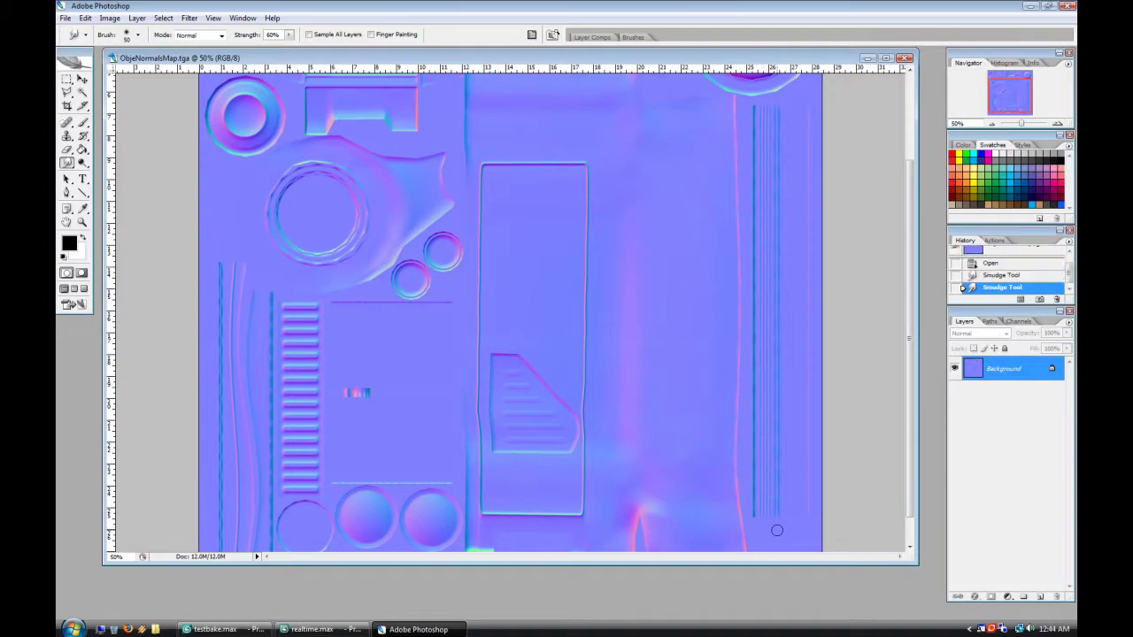
{"action": "left_click_drag", "start_coordinate": [764, 110], "coordinate": [771, 144]}
{"action": "left_click_drag", "start_coordinate": [771, 249], "coordinate": [763, 533]}
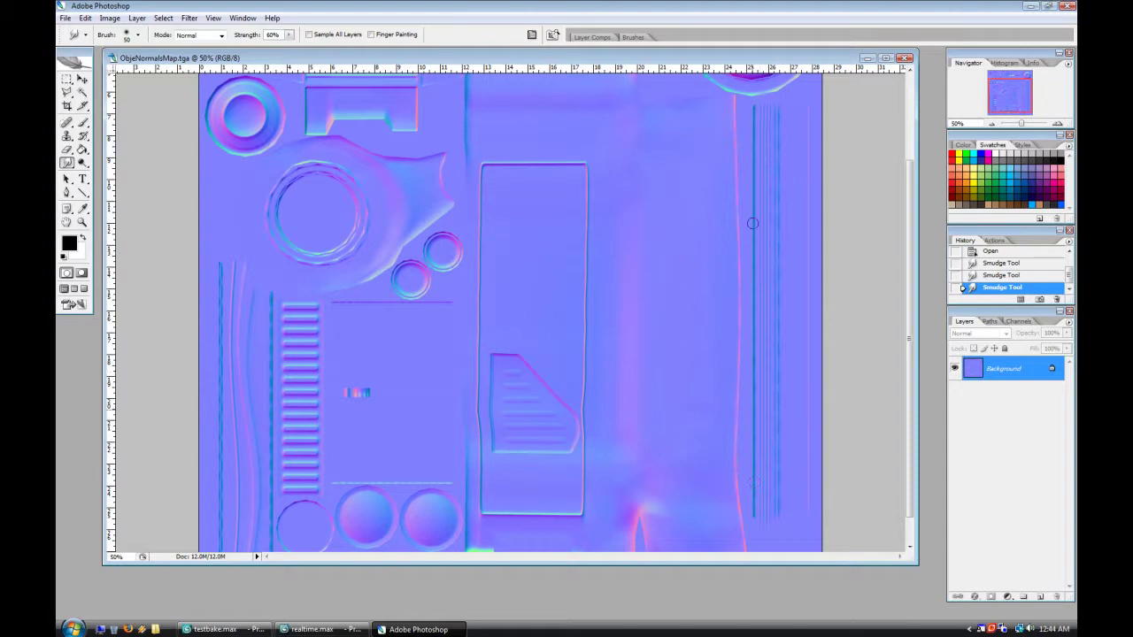
{"action": "left_click_drag", "start_coordinate": [762, 223], "coordinate": [757, 132]}
{"action": "scroll", "coordinate": [399, 420], "scroll_direction": "down", "scroll_amount": 1}
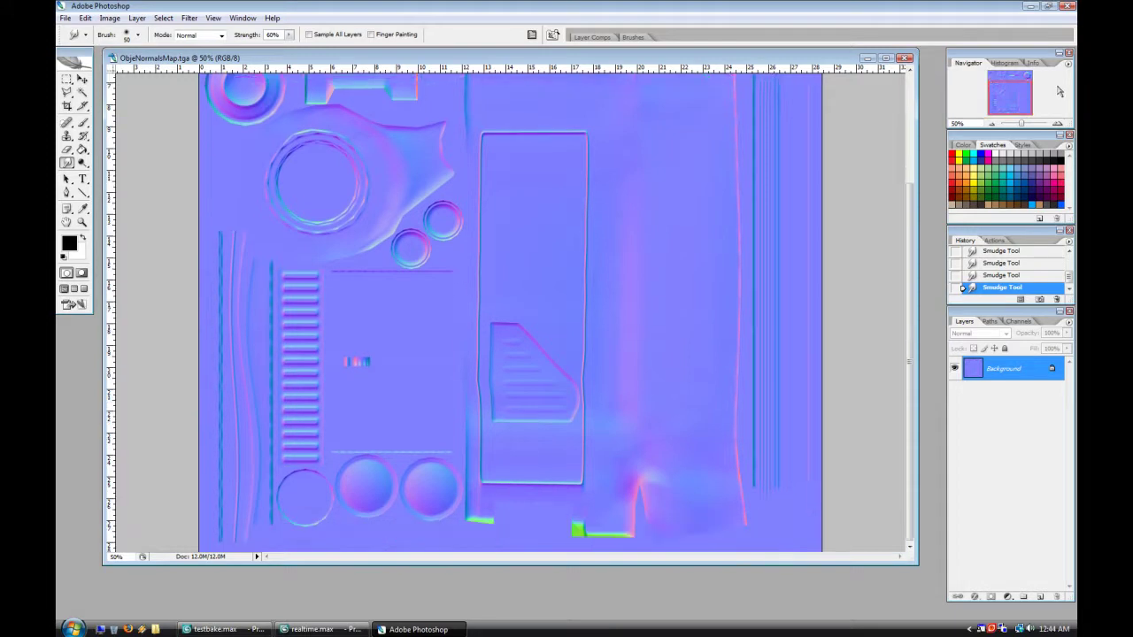
Step: Clone clean surface over the small multicoloured patch beside the column of horizontal slots, using an enlarged 60 px Clone Stamp brush
{"action": "left_click", "coordinate": [1058, 123]}
{"action": "left_click", "coordinate": [1057, 123]}
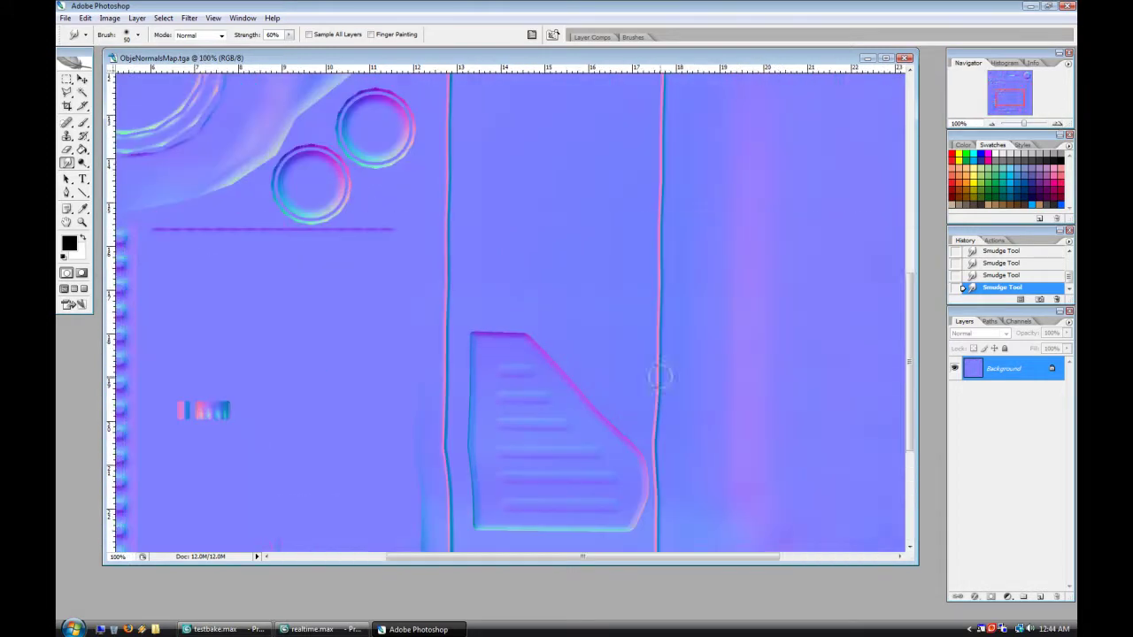
{"action": "scroll", "coordinate": [365, 457], "scroll_direction": "down", "scroll_amount": 3}
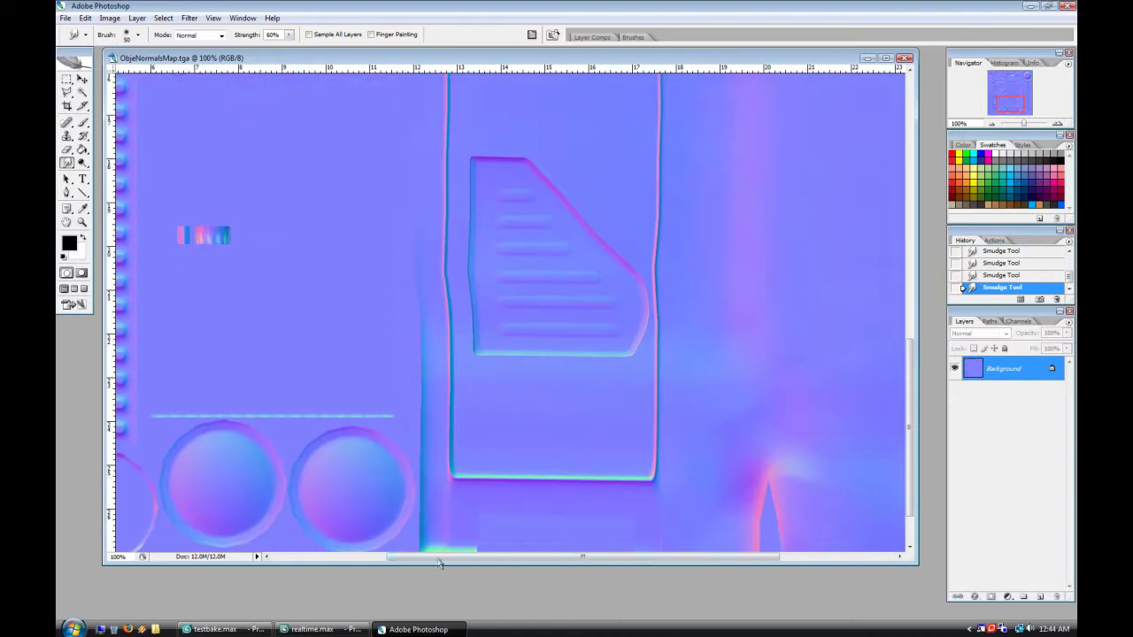
{"action": "scroll", "coordinate": [506, 560], "scroll_direction": "left", "scroll_amount": 1}
{"action": "scroll", "coordinate": [505, 561], "scroll_direction": "left", "scroll_amount": 5}
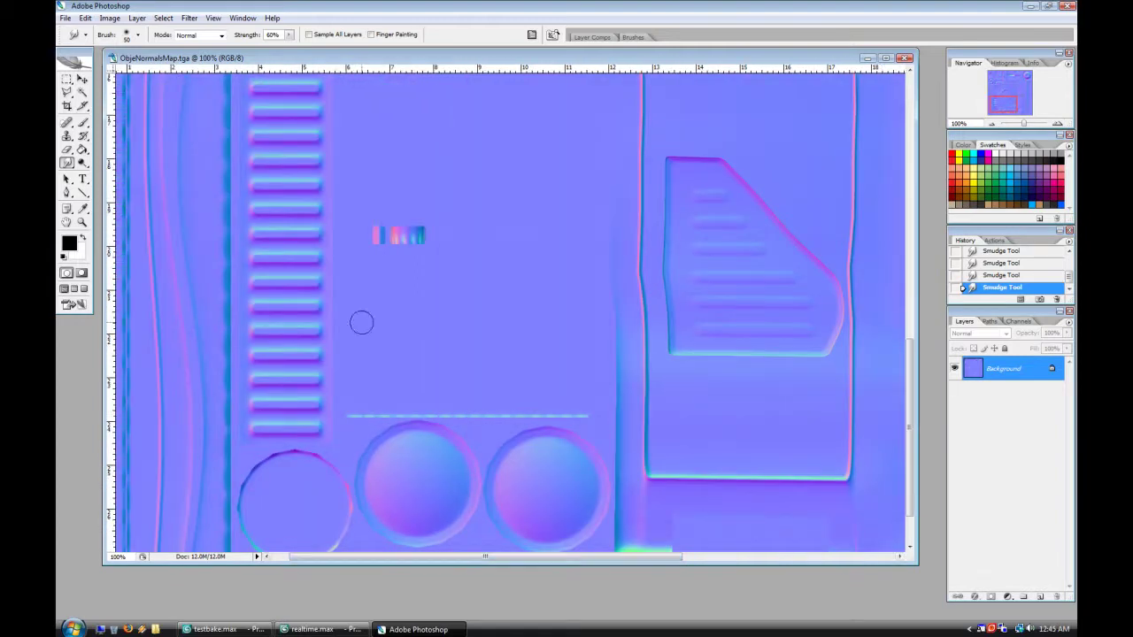
{"action": "scroll", "coordinate": [490, 468], "scroll_direction": "down", "scroll_amount": 1}
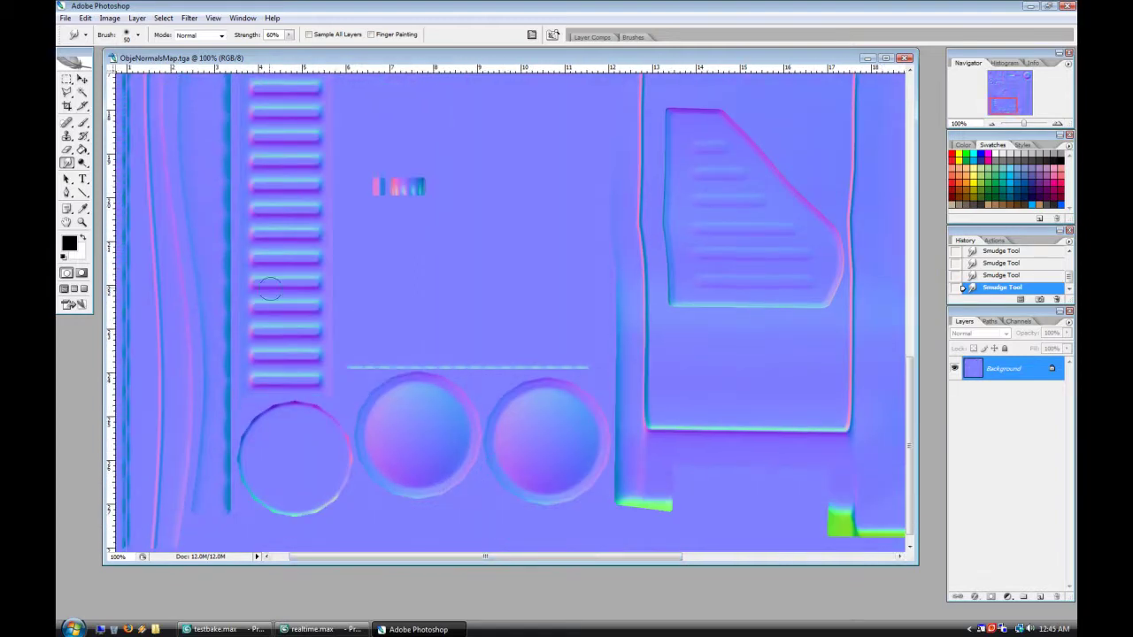
{"action": "left_click", "coordinate": [66, 134]}
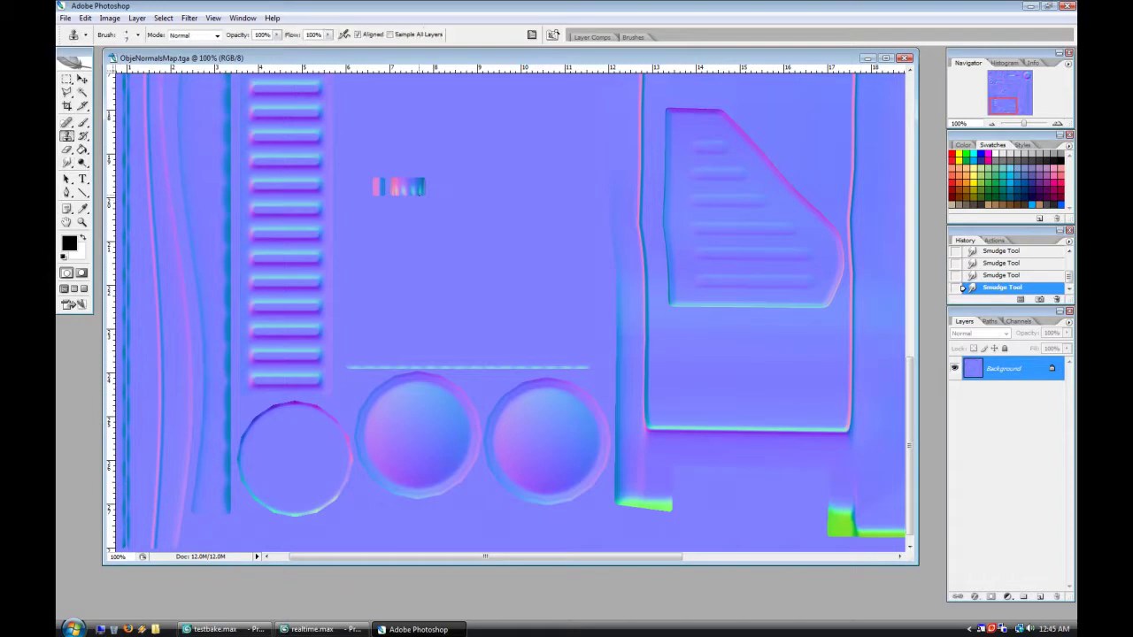
{"action": "left_click", "coordinate": [412, 250], "text": "alt"}
{"action": "mouse_move", "coordinate": [414, 189]}
{"action": "left_mouse_down"}
{"action": "mouse_move", "coordinate": [353, 192]}
{"action": "mouse_move", "coordinate": [405, 186]}
{"action": "mouse_move", "coordinate": [375, 181]}
{"action": "mouse_move", "coordinate": [394, 190]}
{"action": "left_mouse_up"}
{"action": "key", "text": "bracketright"}
{"action": "key", "text": "bracketright"}
{"action": "left_click", "coordinate": [422, 217], "text": "alt"}
{"action": "mouse_move", "coordinate": [425, 190]}
{"action": "left_mouse_down"}
{"action": "mouse_move", "coordinate": [366, 192]}
{"action": "mouse_move", "coordinate": [384, 200]}
{"action": "left_mouse_up"}
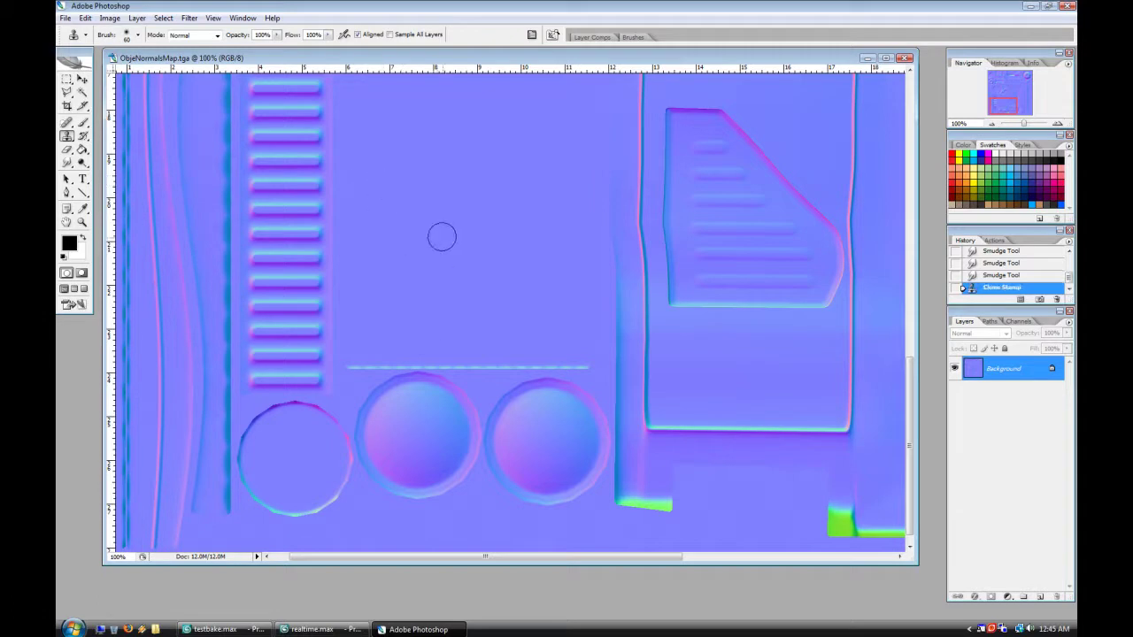
Step: Smooth the dashed horizontal line above the two shaded discs with the Smudge tool and a much smaller brush
{"action": "left_click", "coordinate": [67, 162]}
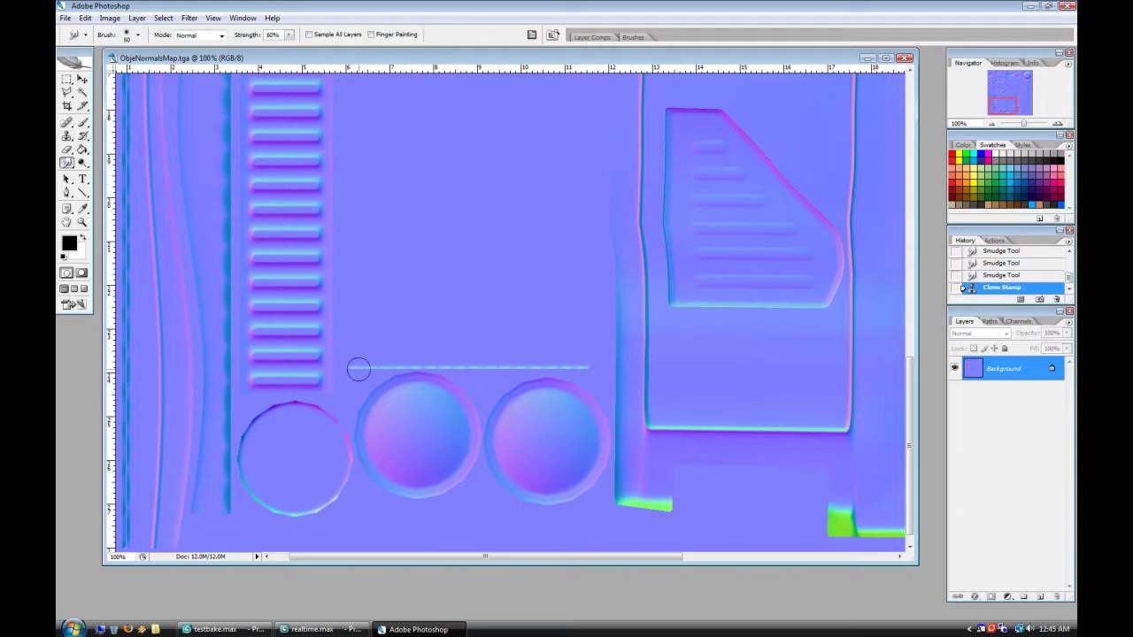
{"action": "key", "text": "bracketleft"}
{"action": "key", "text": "bracketleft"}
{"action": "key", "text": "bracketleft"}
{"action": "key", "text": "bracketleft"}
{"action": "left_click_drag", "start_coordinate": [580, 365], "coordinate": [347, 366]}
{"action": "scroll", "coordinate": [357, 197], "scroll_direction": "up", "scroll_amount": 5}
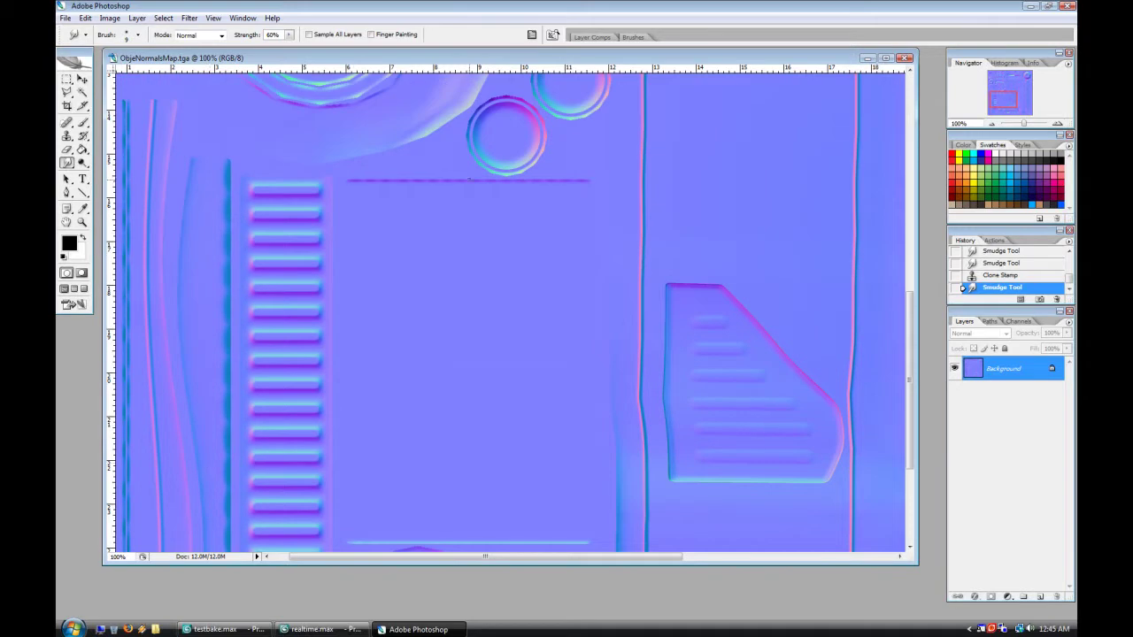
Step: Smudge the jagged double vertical line at the normal map's left edge along its full length with a 30 px brush
{"action": "scroll", "coordinate": [574, 431], "scroll_direction": "down", "scroll_amount": 5}
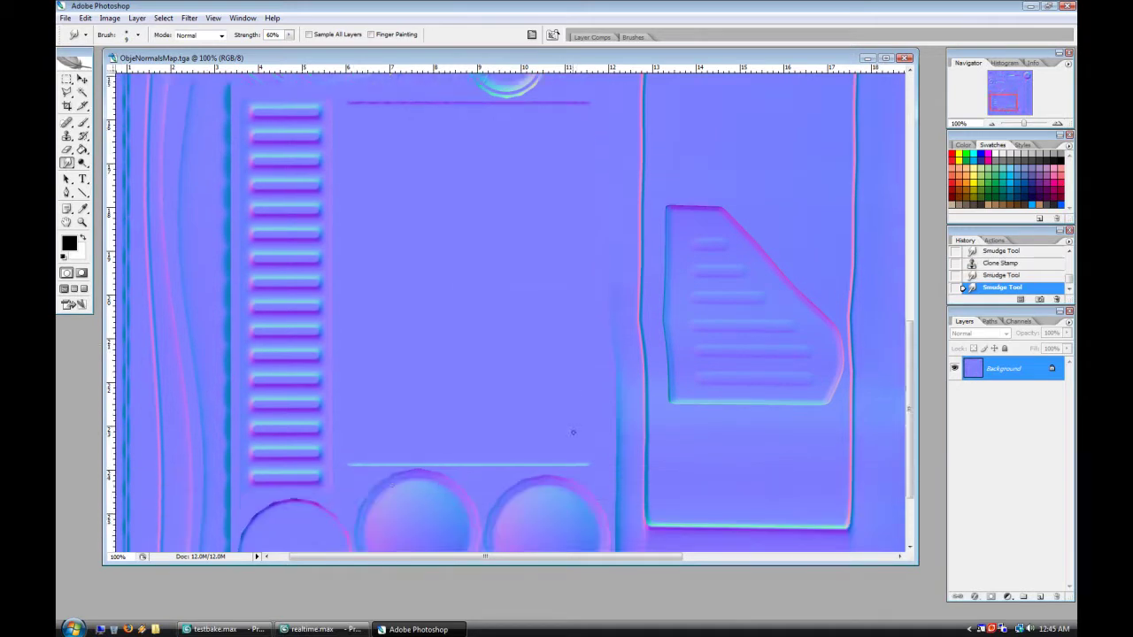
{"action": "left_click_drag", "start_coordinate": [318, 558], "coordinate": [278, 562]}
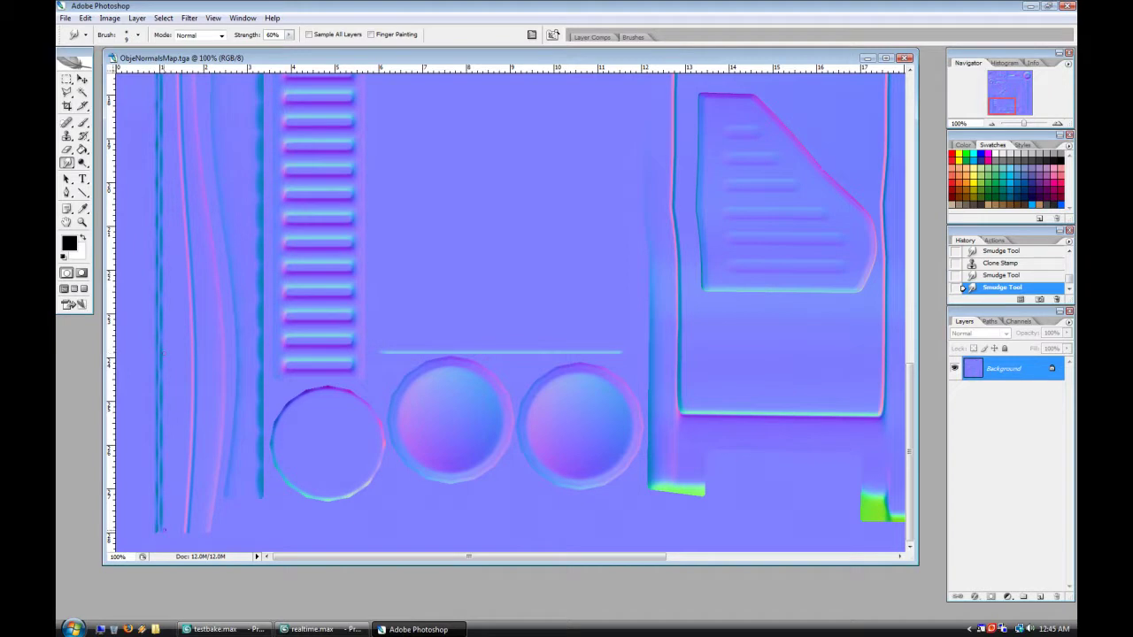
{"action": "scroll", "coordinate": [509, 310], "scroll_direction": "up", "scroll_amount": 4}
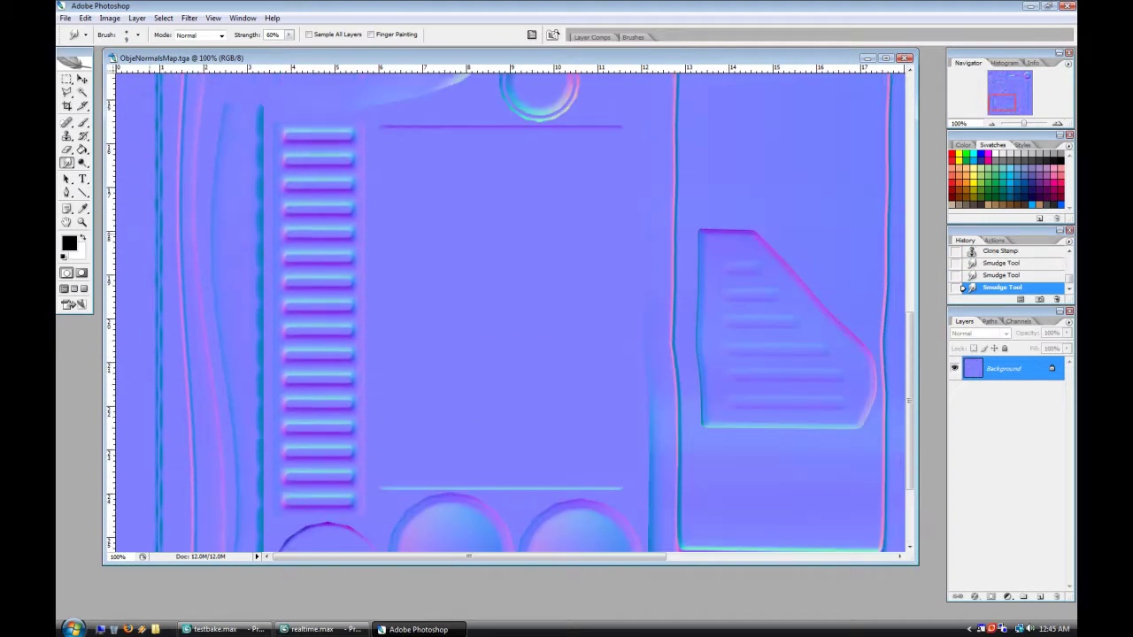
{"action": "scroll", "coordinate": [156, 222], "scroll_direction": "up", "scroll_amount": 4}
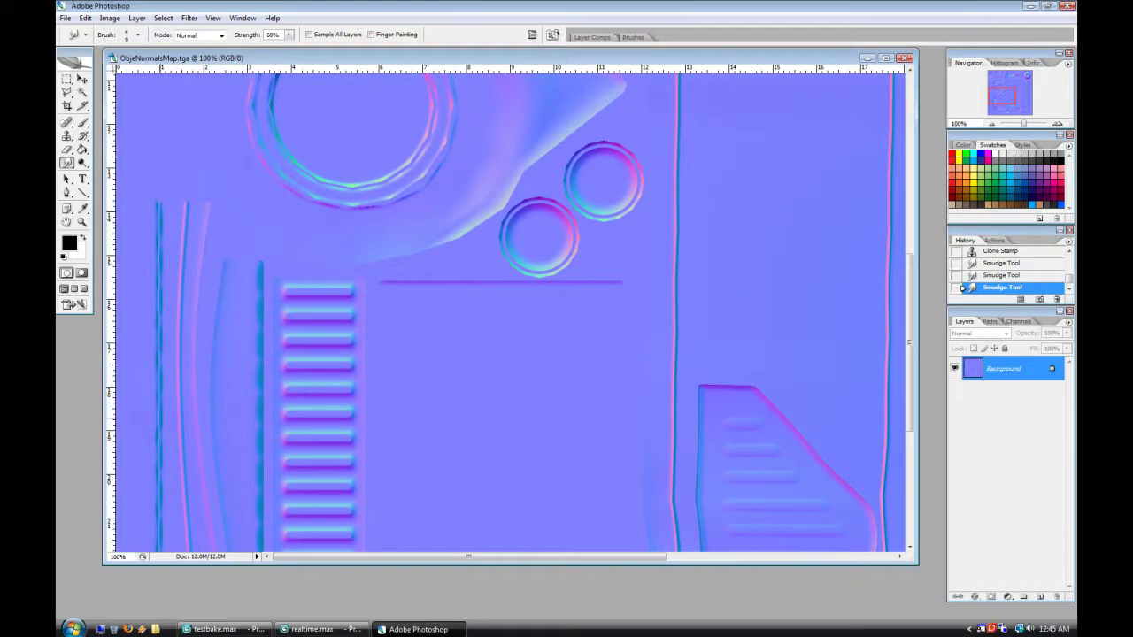
{"action": "scroll", "coordinate": [146, 420], "scroll_direction": "down", "scroll_amount": 4}
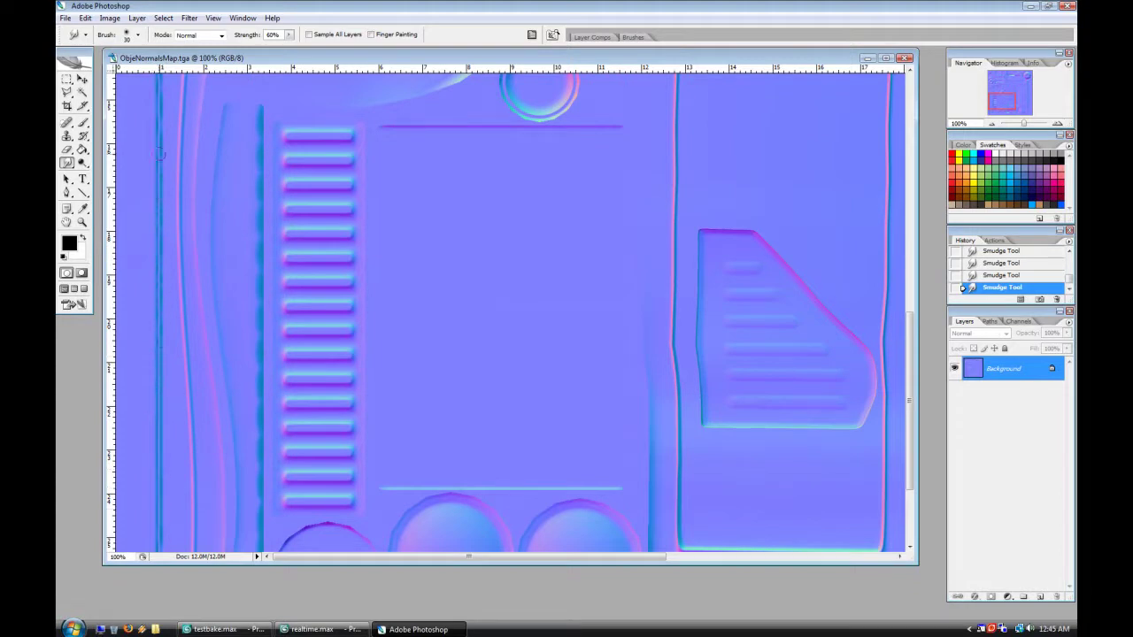
{"action": "scroll", "coordinate": [160, 148], "scroll_direction": "up", "scroll_amount": 1}
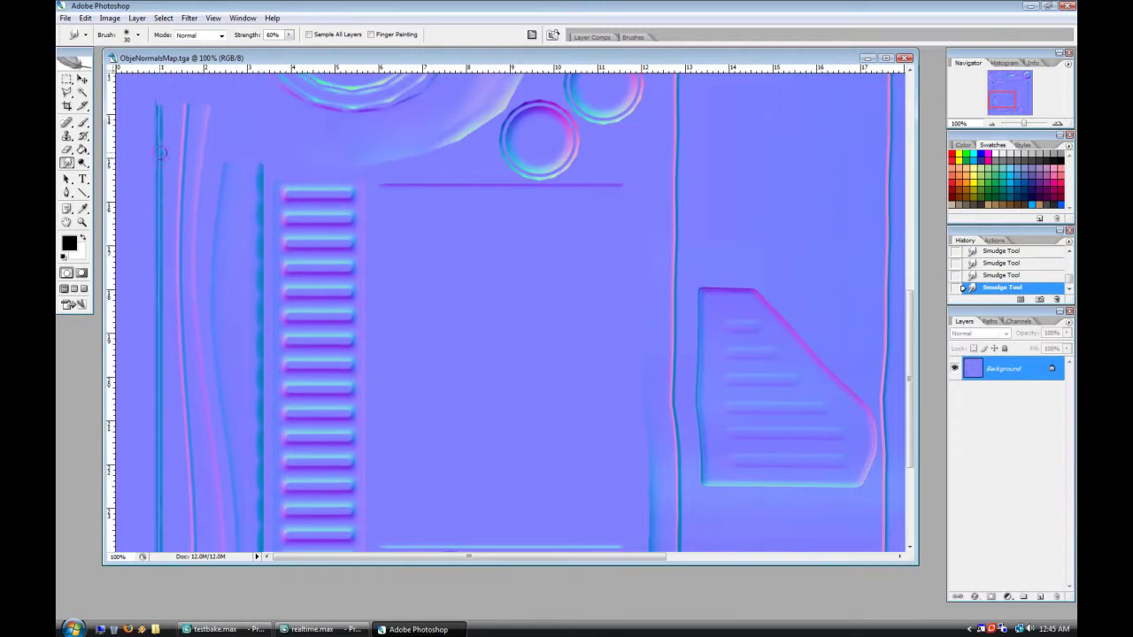
{"action": "scroll", "coordinate": [139, 409], "scroll_direction": "down", "scroll_amount": 3}
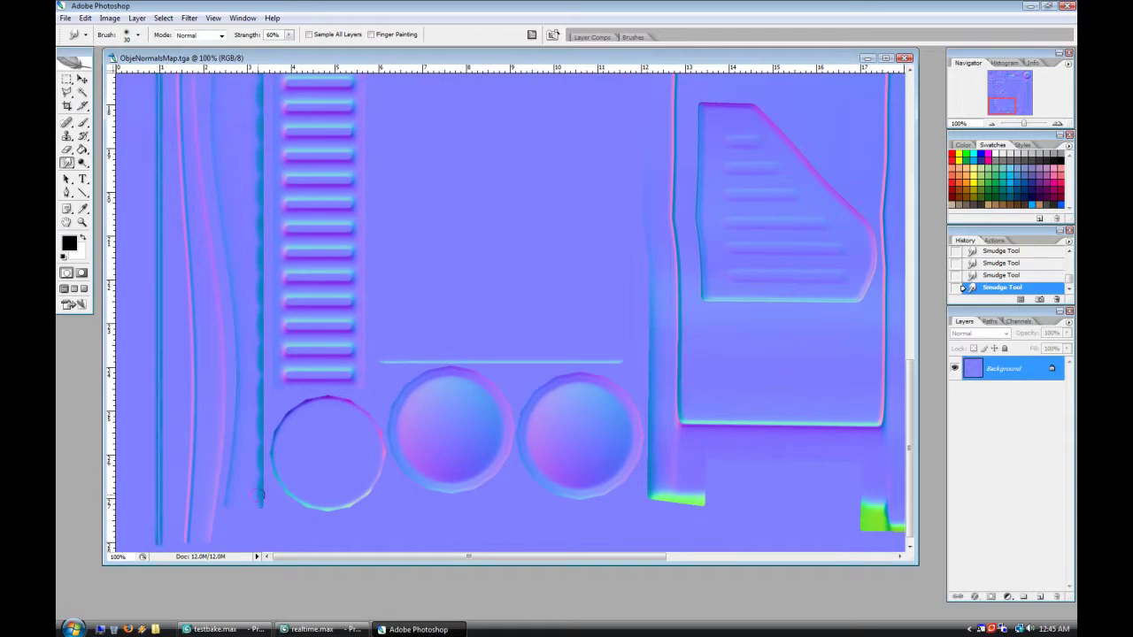
Step: Switch to realtime.max in 3ds Max and examine the grooves around the binoculars' barrel and eyepieces up close
{"action": "left_click", "coordinate": [314, 630]}
{"action": "middle_click_drag", "start_coordinate": [378, 438], "coordinate": [478, 403], "text": "alt"}
{"action": "scroll", "coordinate": [477, 403], "scroll_direction": "up", "scroll_amount": 8}
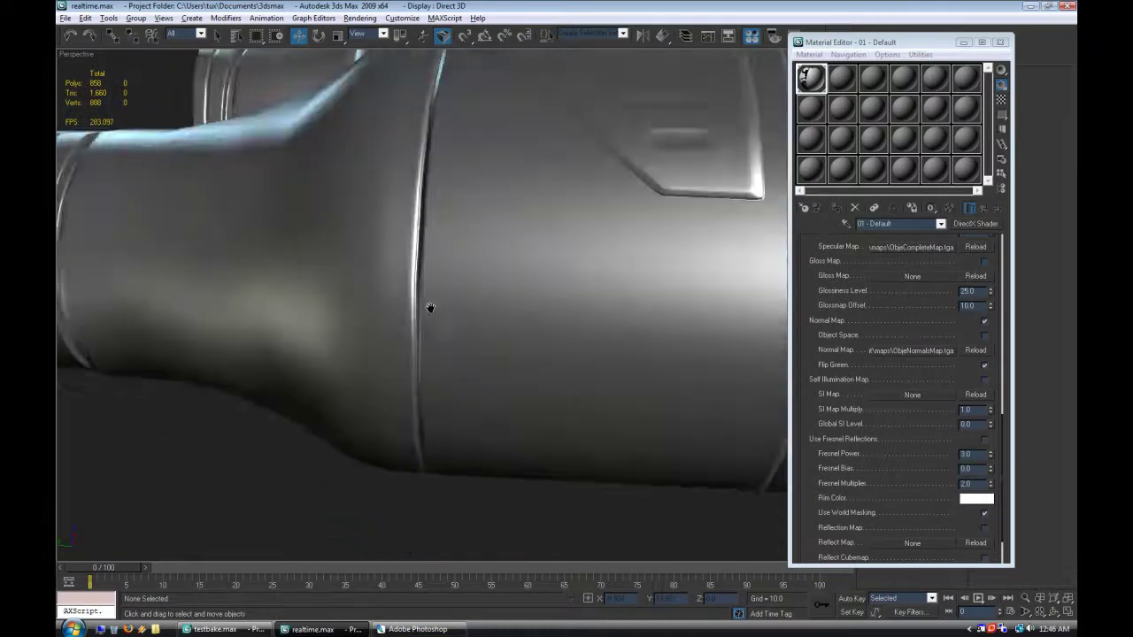
{"action": "scroll", "coordinate": [430, 309], "scroll_direction": "down", "scroll_amount": 6}
{"action": "middle_click_drag", "start_coordinate": [614, 405], "coordinate": [496, 405], "text": "alt"}
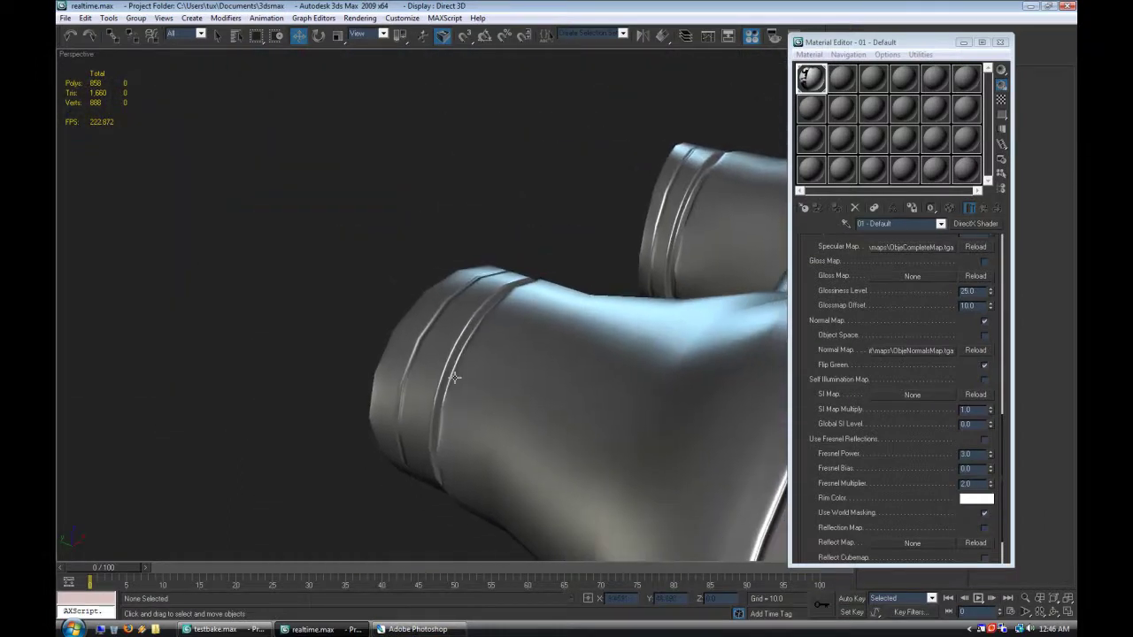
{"action": "mouse_move", "coordinate": [440, 450]}
{"action": "middle_mouse_down", "text": "alt"}
{"action": "mouse_move", "coordinate": [488, 448]}
{"action": "mouse_move", "coordinate": [283, 460]}
{"action": "mouse_move", "coordinate": [410, 451]}
{"action": "mouse_move", "coordinate": [387, 450]}
{"action": "mouse_move", "coordinate": [457, 422]}
{"action": "mouse_move", "coordinate": [498, 425]}
{"action": "mouse_move", "coordinate": [423, 437]}
{"action": "middle_mouse_up", "text": "alt"}
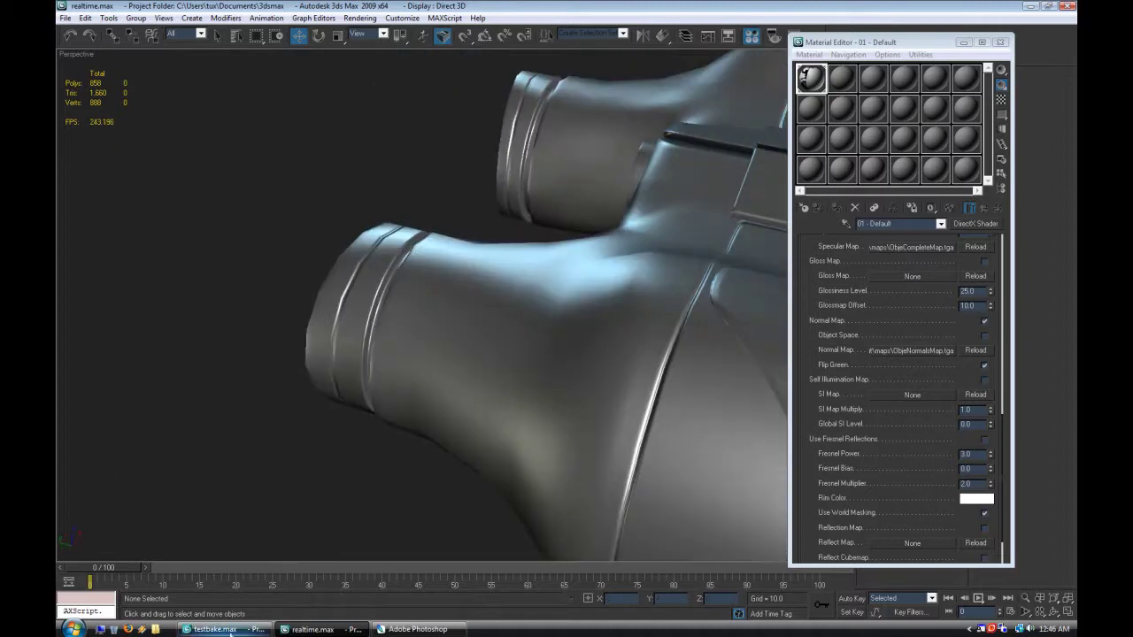
Step: Switch back to Photoshop and smudge the dashed vertical line beside the column of horizontal slots into an even line
{"action": "left_click", "coordinate": [414, 629]}
{"action": "left_click_drag", "start_coordinate": [253, 501], "coordinate": [188, 533]}
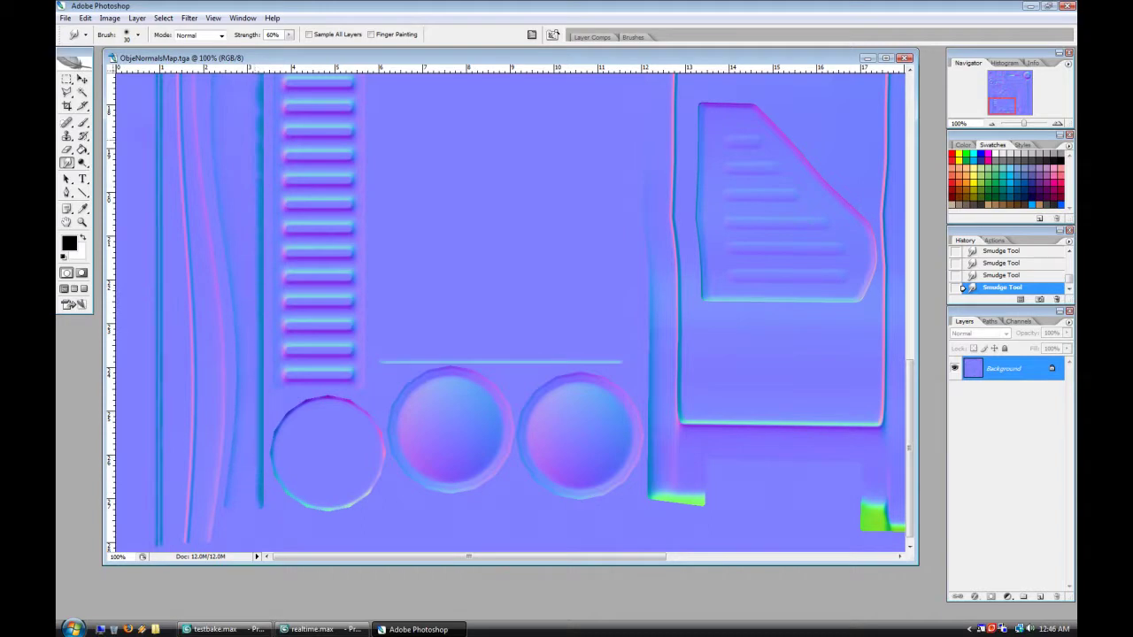
{"action": "scroll", "coordinate": [257, 216], "scroll_direction": "up", "scroll_amount": 3}
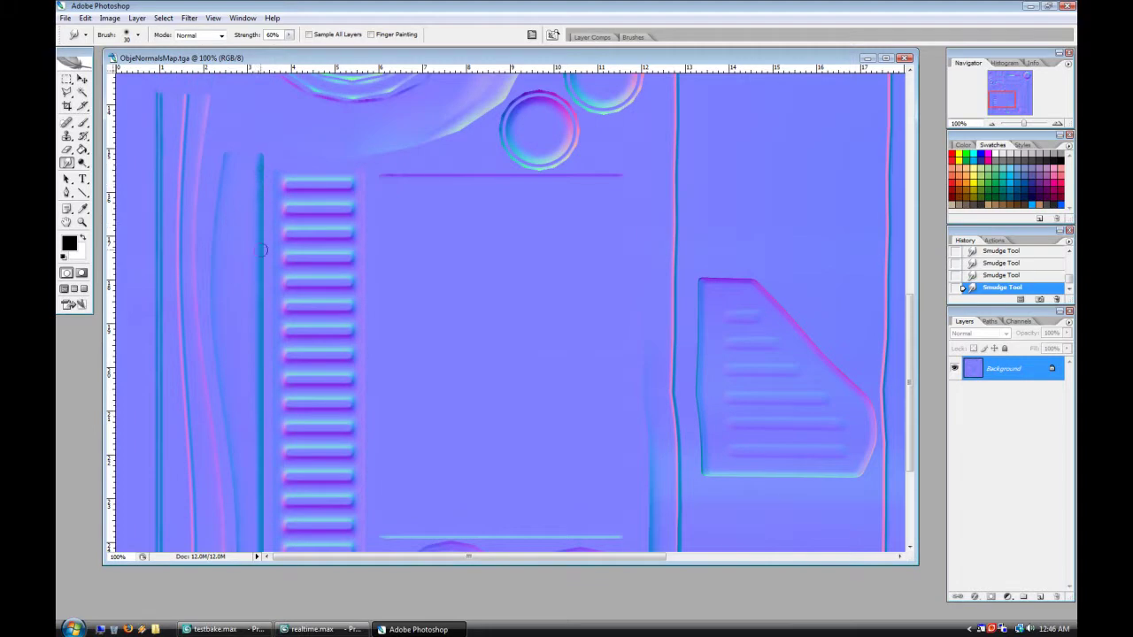
{"action": "scroll", "coordinate": [545, 417], "scroll_direction": "up", "scroll_amount": 10}
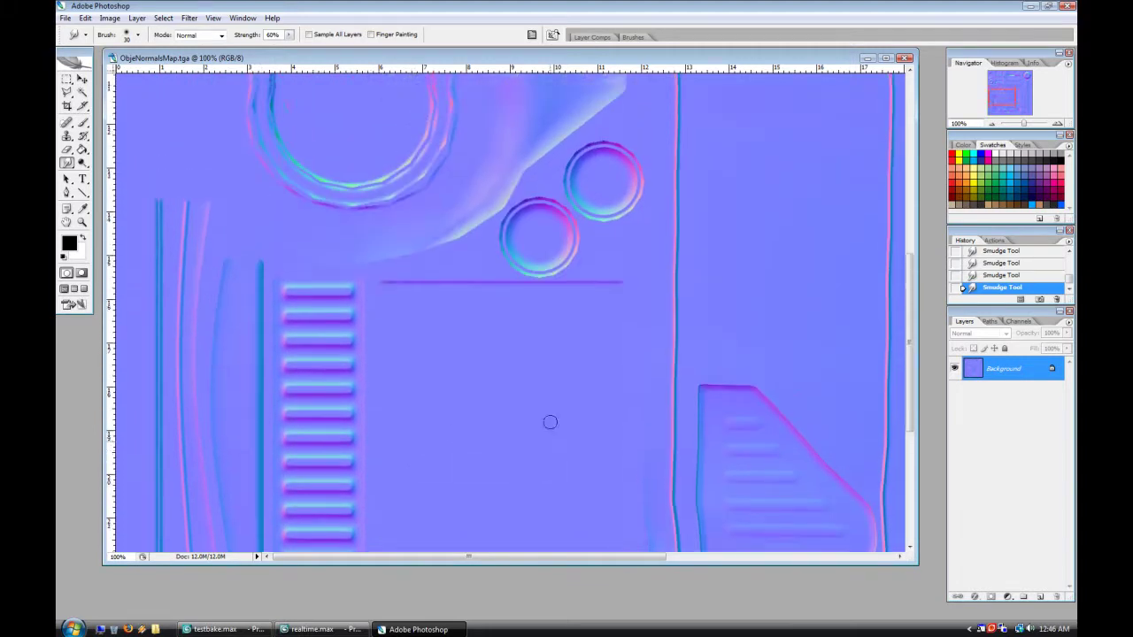
Step: Examine the rest of the normal map at 100% for remaining jagged edges and baking artefacts
{"action": "scroll", "coordinate": [545, 417], "scroll_direction": "up", "scroll_amount": 5}
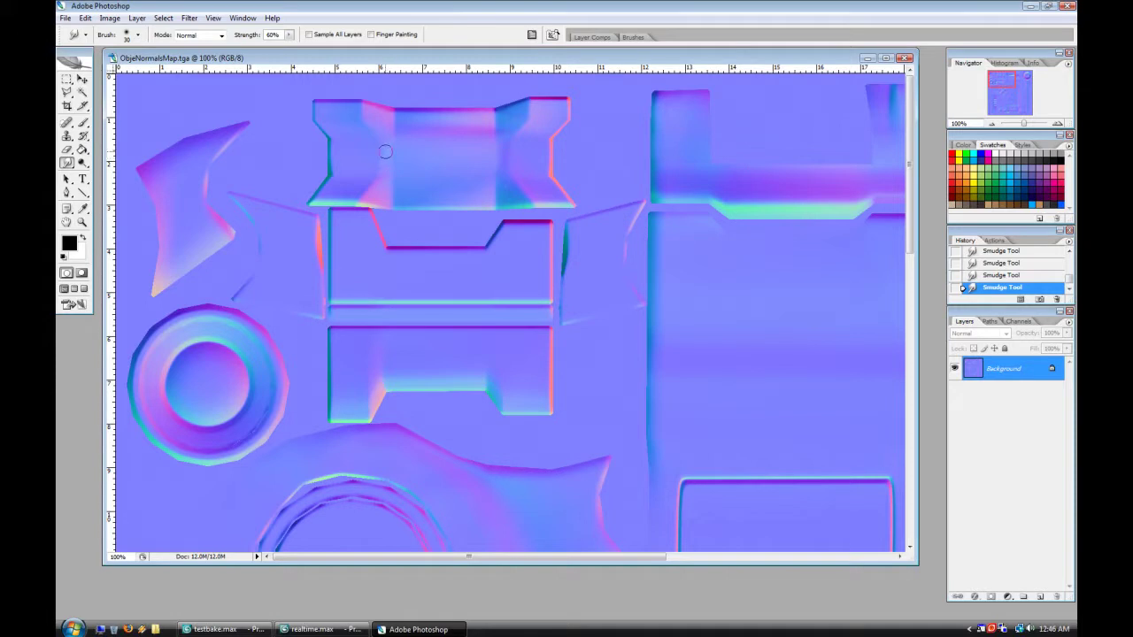
{"action": "left_click_drag", "start_coordinate": [633, 558], "coordinate": [860, 558]}
{"action": "scroll", "coordinate": [756, 419], "scroll_direction": "down", "scroll_amount": 10}
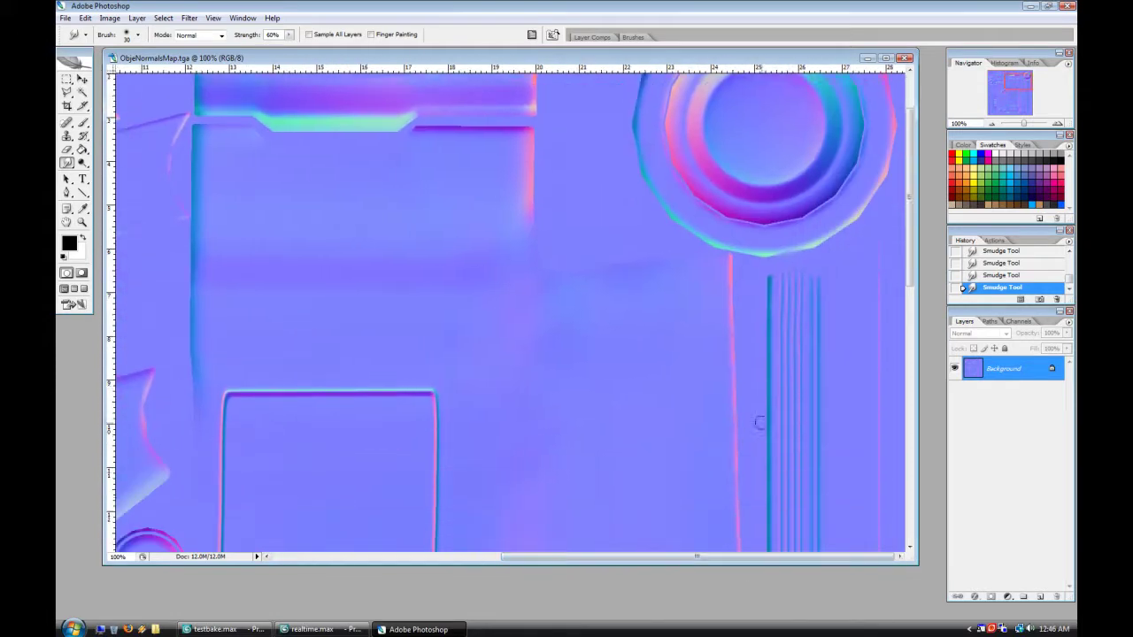
{"action": "scroll", "coordinate": [699, 406], "scroll_direction": "down", "scroll_amount": 10}
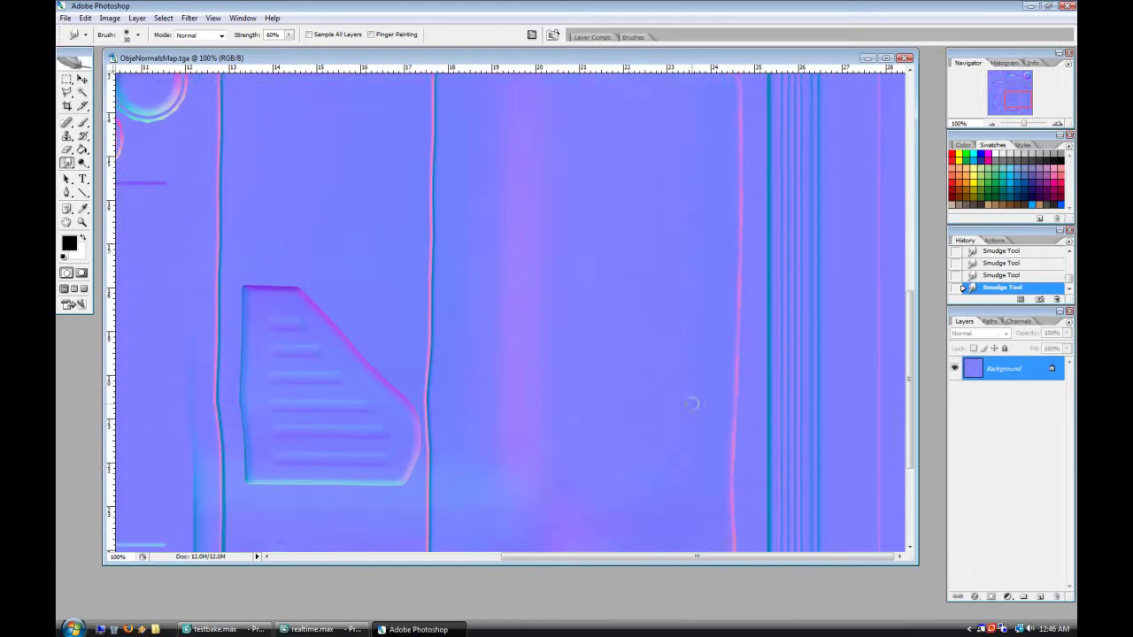
{"action": "left_click_drag", "start_coordinate": [566, 558], "coordinate": [283, 569]}
{"action": "scroll", "coordinate": [463, 435], "scroll_direction": "up", "scroll_amount": 10}
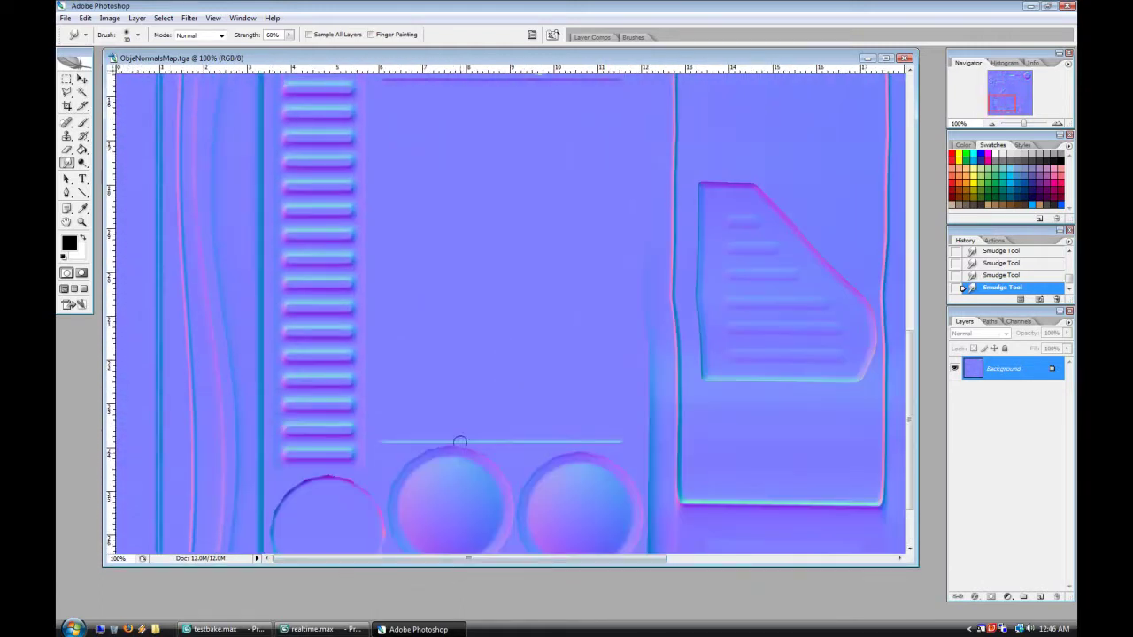
{"action": "scroll", "coordinate": [464, 438], "scroll_direction": "up", "scroll_amount": 6}
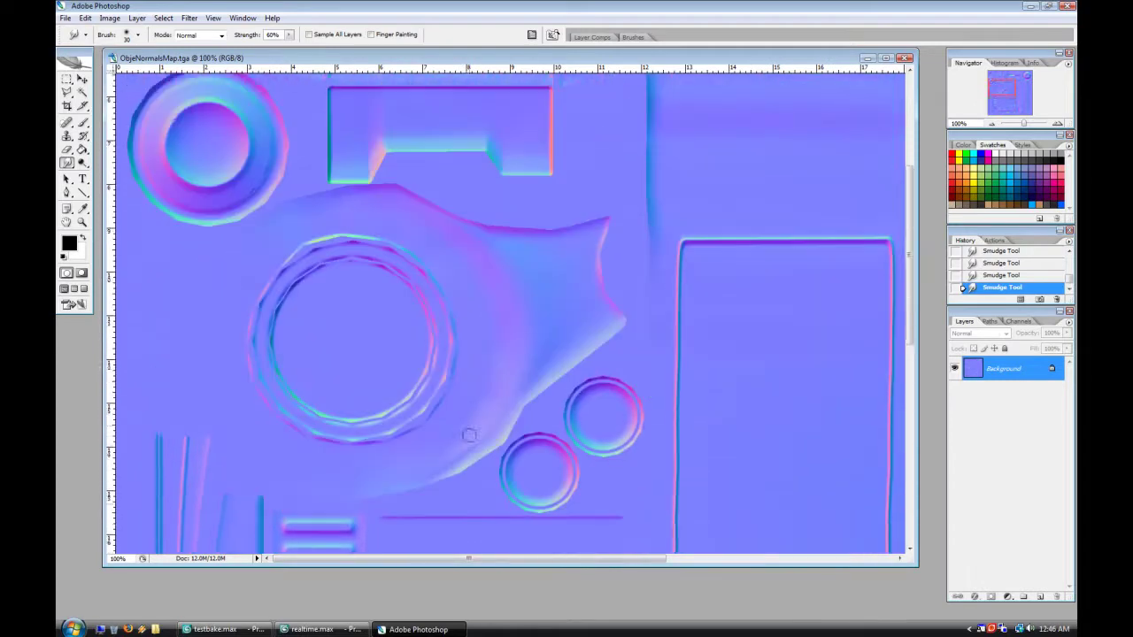
{"action": "left_click_drag", "start_coordinate": [442, 561], "coordinate": [843, 564]}
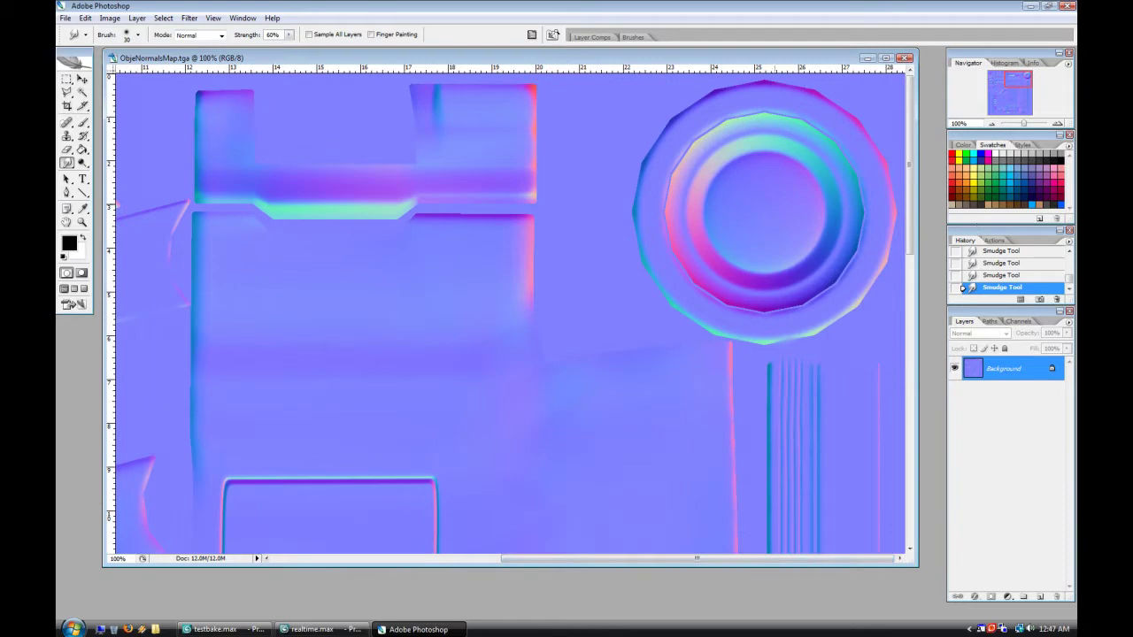
Step: Reduce the smudge brush to 10 px and examine the long pink vertical line beside the narrow parallel stripes
{"action": "key", "text": "bracketleft"}
{"action": "scroll", "coordinate": [473, 322], "scroll_direction": "down", "scroll_amount": 2}
{"action": "scroll", "coordinate": [473, 321], "scroll_direction": "down", "scroll_amount": 2}
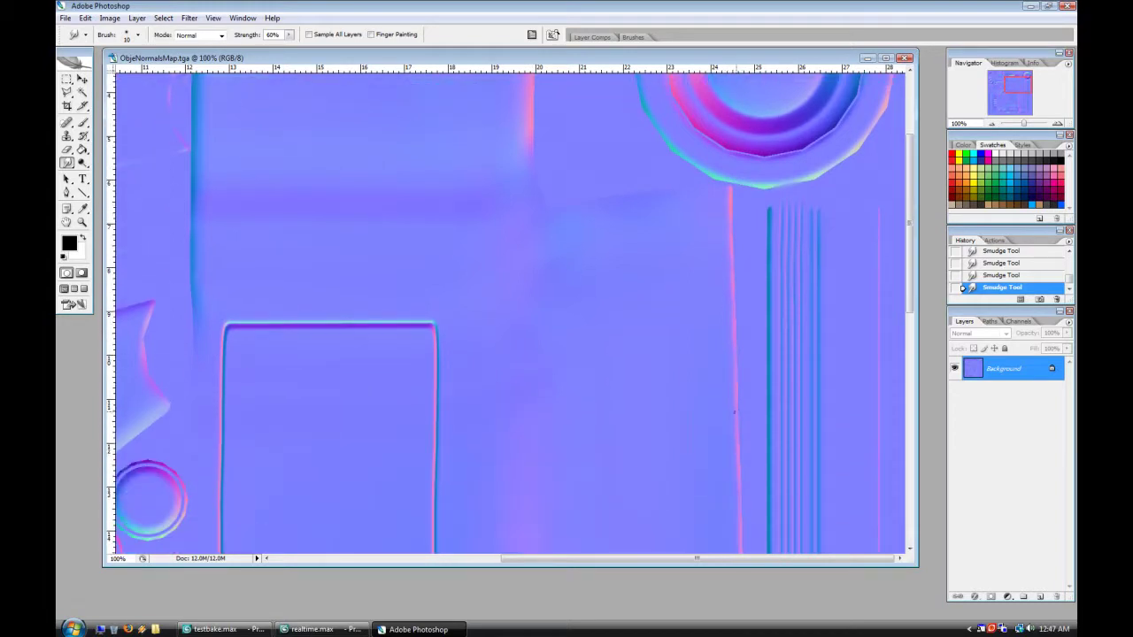
{"action": "scroll", "coordinate": [739, 482], "scroll_direction": "down", "scroll_amount": 2}
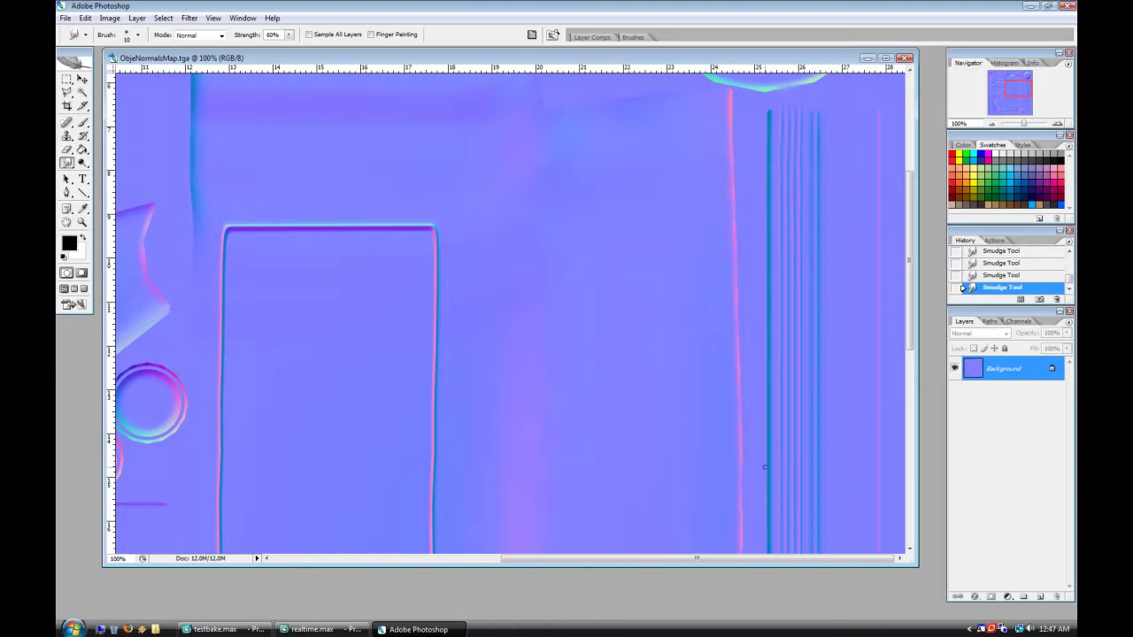
{"action": "scroll", "coordinate": [764, 467], "scroll_direction": "down", "scroll_amount": 4}
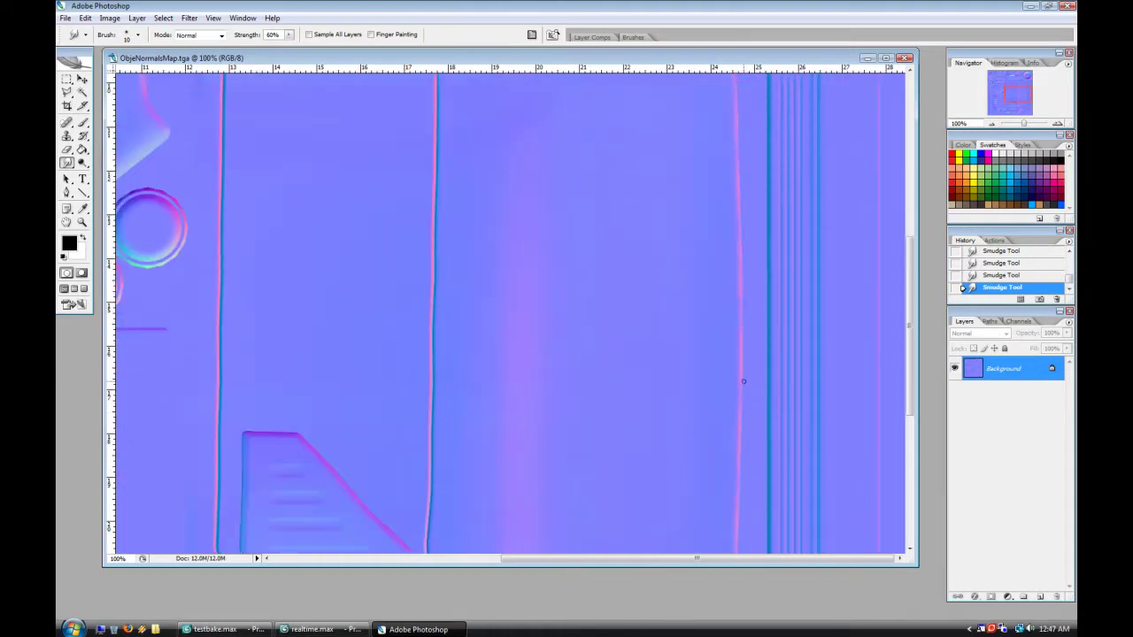
{"action": "left_click", "coordinate": [992, 124]}
{"action": "left_click", "coordinate": [992, 126]}
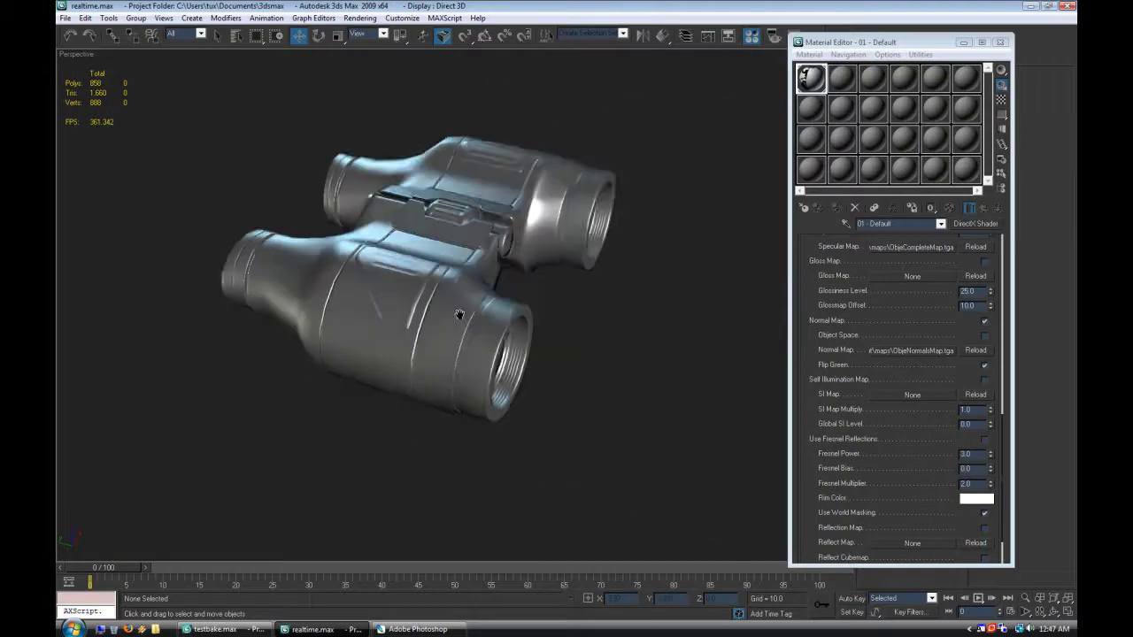
Step: Switch to realtime.max in 3ds Max and turn on the Diffuse Map in the binoculars' 01 - Default shader
{"action": "middle_click_drag", "start_coordinate": [462, 363], "coordinate": [494, 305], "text": "alt"}
{"action": "left_click_drag", "start_coordinate": [883, 286], "coordinate": [888, 417]}
{"action": "left_click", "coordinate": [912, 398]}
{"action": "left_click", "coordinate": [761, 161]}
{"action": "double_click", "coordinate": [765, 161]}
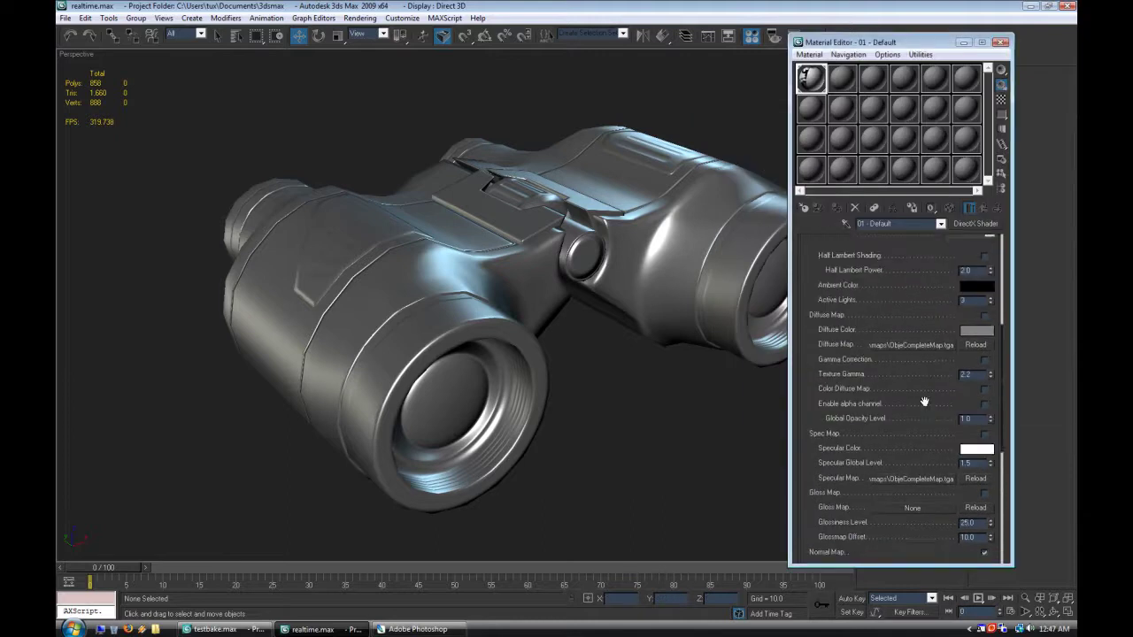
{"action": "left_click", "coordinate": [941, 350]}
{"action": "double_click", "coordinate": [768, 162]}
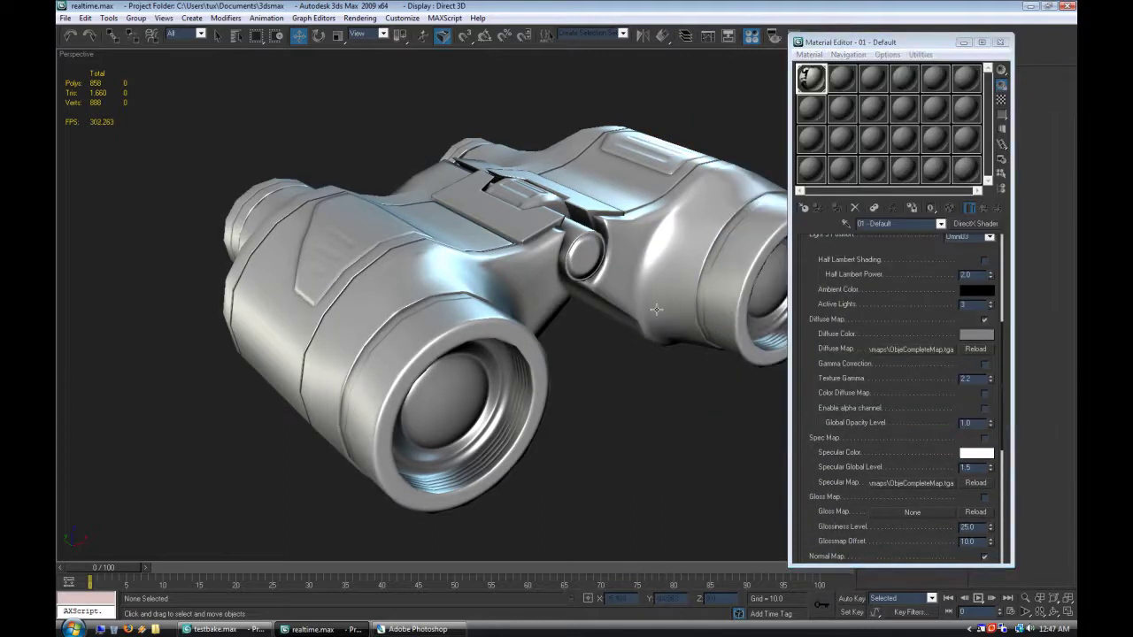
Step: Turn on the Spec Map in the shader and inspect the binoculars' surface from near and far
{"action": "scroll", "coordinate": [371, 412], "scroll_direction": "up", "scroll_amount": 5}
{"action": "scroll", "coordinate": [367, 425], "scroll_direction": "down", "scroll_amount": 5}
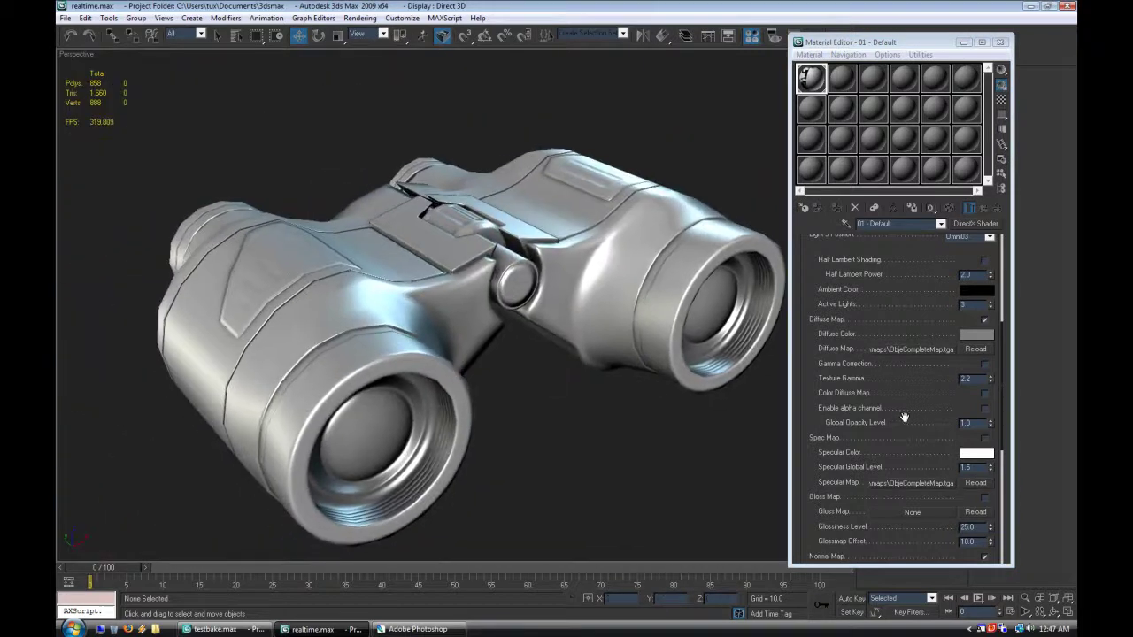
{"action": "scroll", "coordinate": [624, 387], "scroll_direction": "down", "scroll_amount": 5}
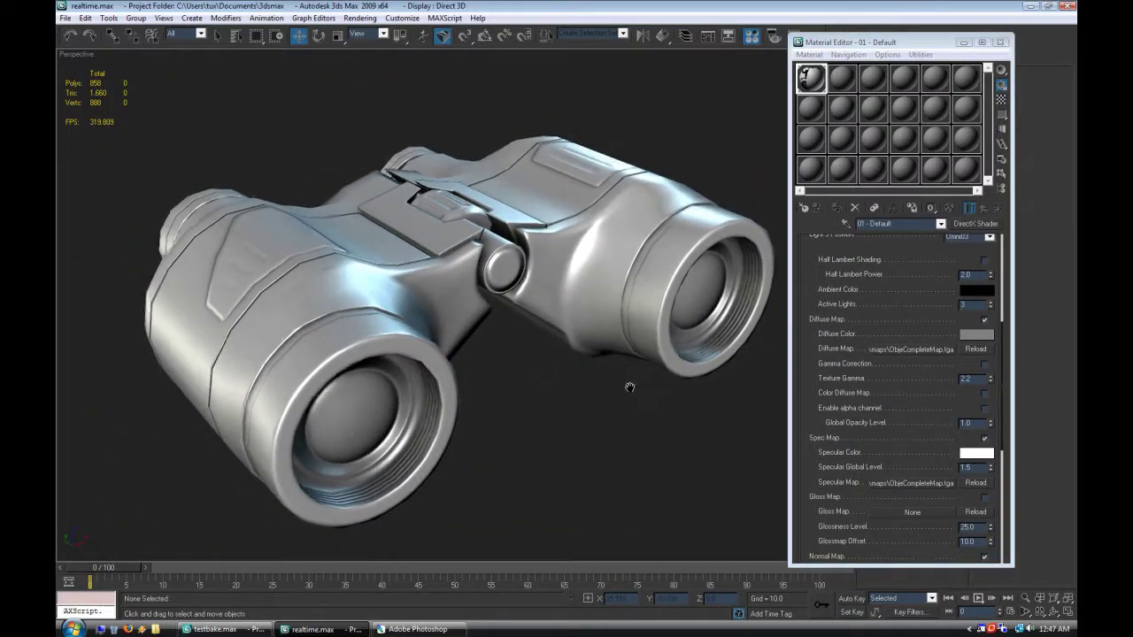
{"action": "middle_click_drag", "start_coordinate": [584, 392], "coordinate": [614, 392], "text": "alt"}
{"action": "scroll", "coordinate": [642, 397], "scroll_direction": "up", "scroll_amount": 5}
{"action": "scroll", "coordinate": [594, 392], "scroll_direction": "down", "scroll_amount": 6}
{"action": "scroll", "coordinate": [559, 374], "scroll_direction": "up", "scroll_amount": 4}
{"action": "scroll", "coordinate": [617, 384], "scroll_direction": "down", "scroll_amount": 3}
Step: Switch back to Photoshop and copy the whole normal map into a new document as its own layer
{"action": "left_click", "coordinate": [418, 629]}
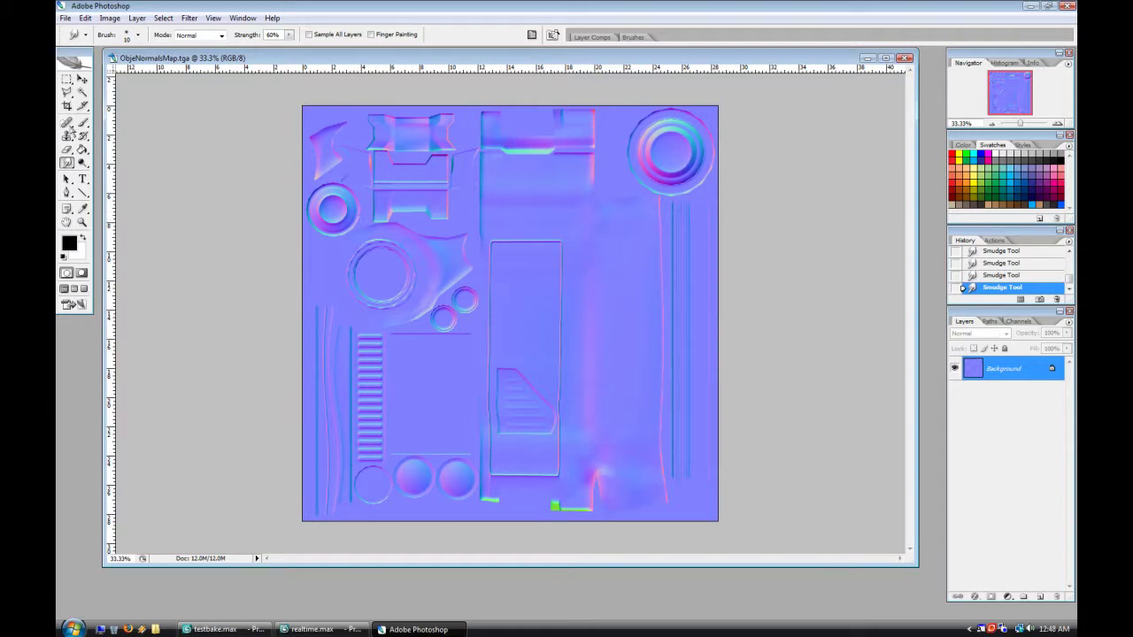
{"action": "left_click", "coordinate": [67, 79]}
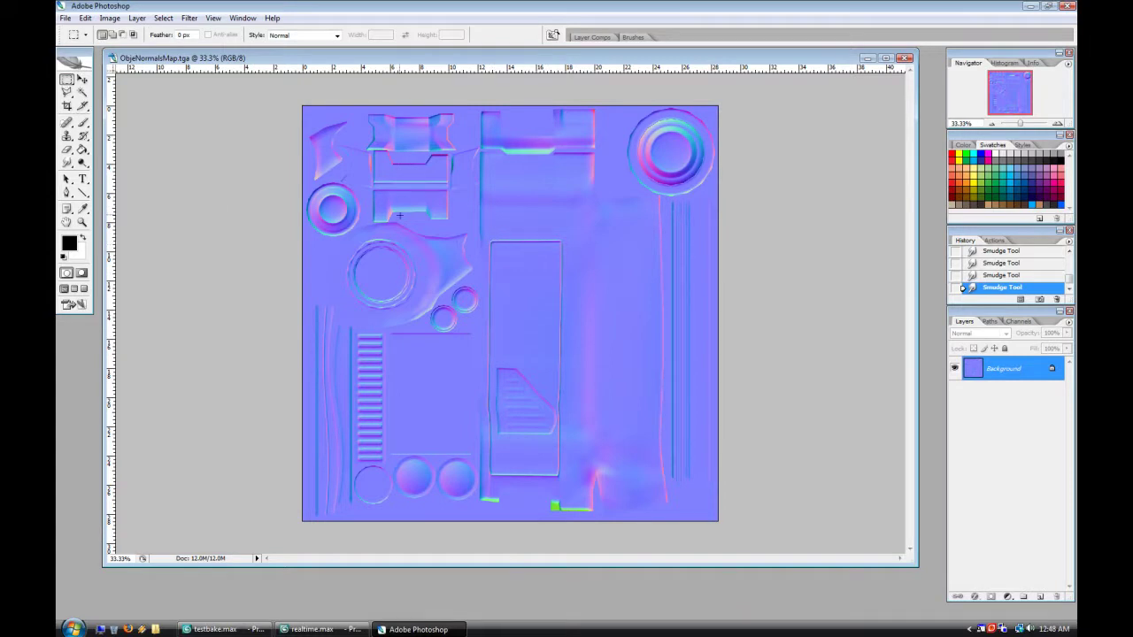
{"action": "key", "text": "ctrl+a"}
{"action": "left_click", "coordinate": [65, 18]}
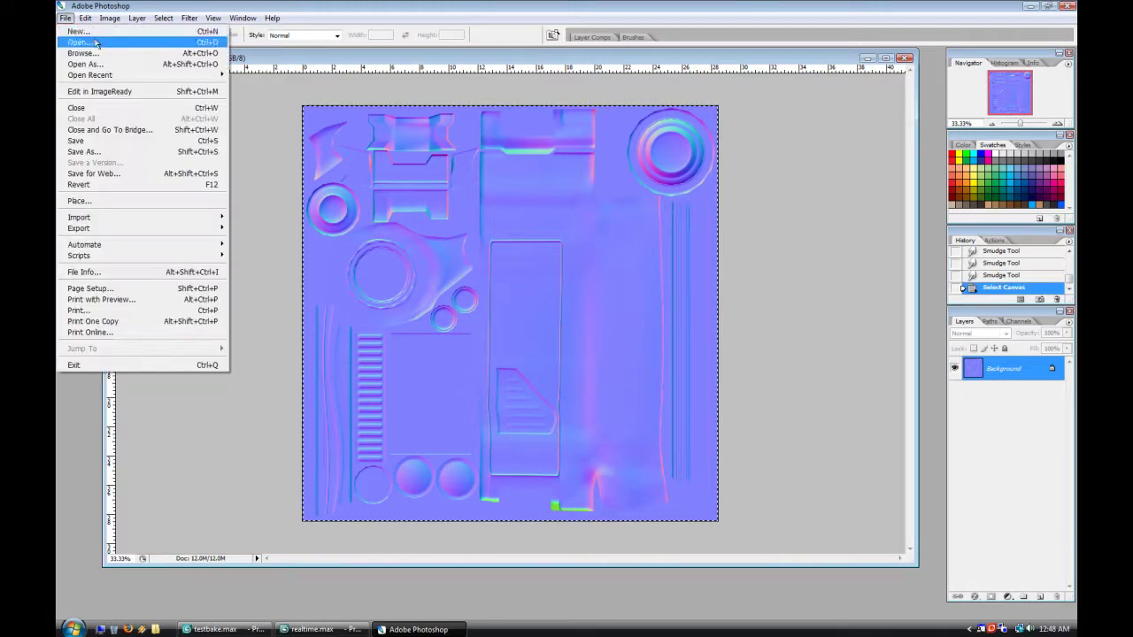
{"action": "left_click", "coordinate": [79, 31]}
{"action": "key", "text": "Return"}
{"action": "key", "text": "ctrl+v"}
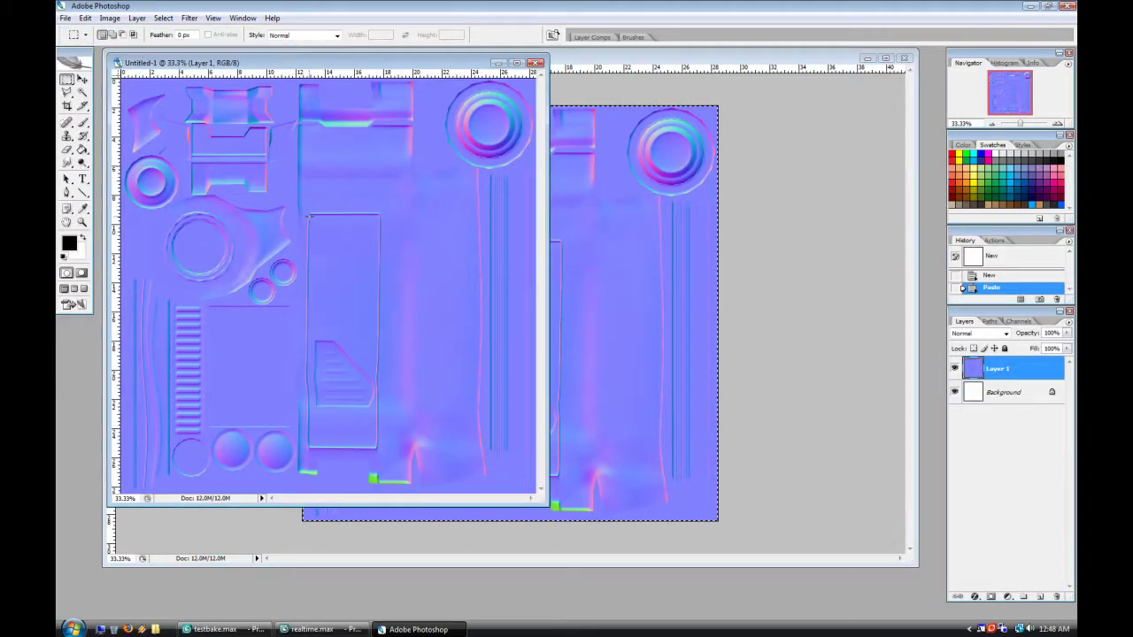
Step: Select the long rectangular panel in the new document and add a Pattern Fill layer limited to it
{"action": "left_click_drag", "start_coordinate": [370, 441], "coordinate": [377, 449]}
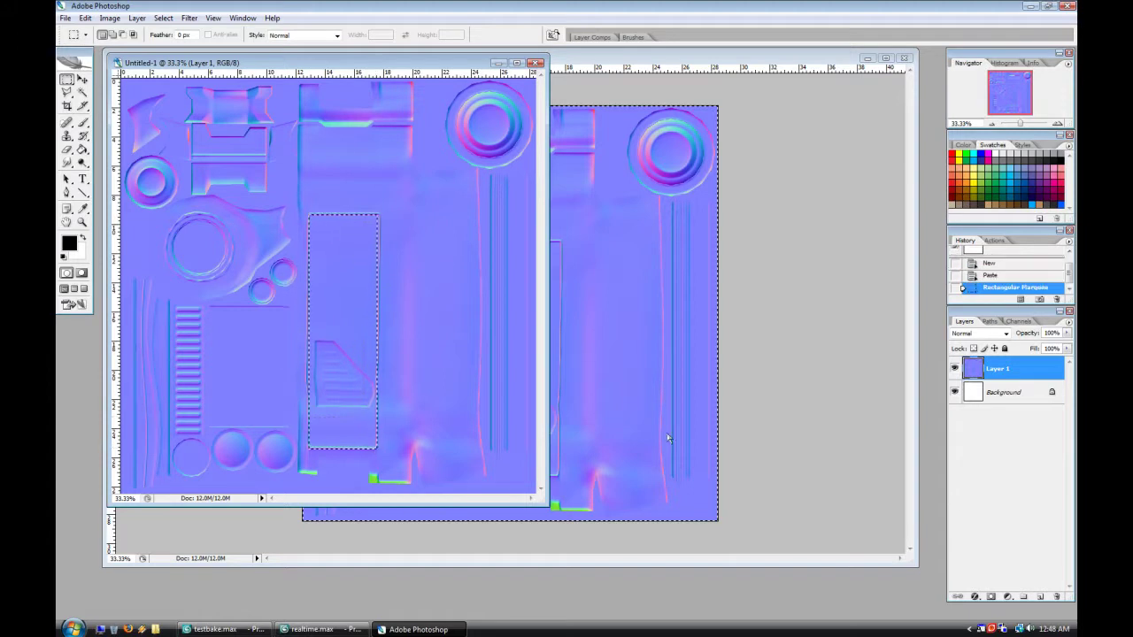
{"action": "left_click", "coordinate": [1008, 596]}
{"action": "left_click", "coordinate": [912, 417]}
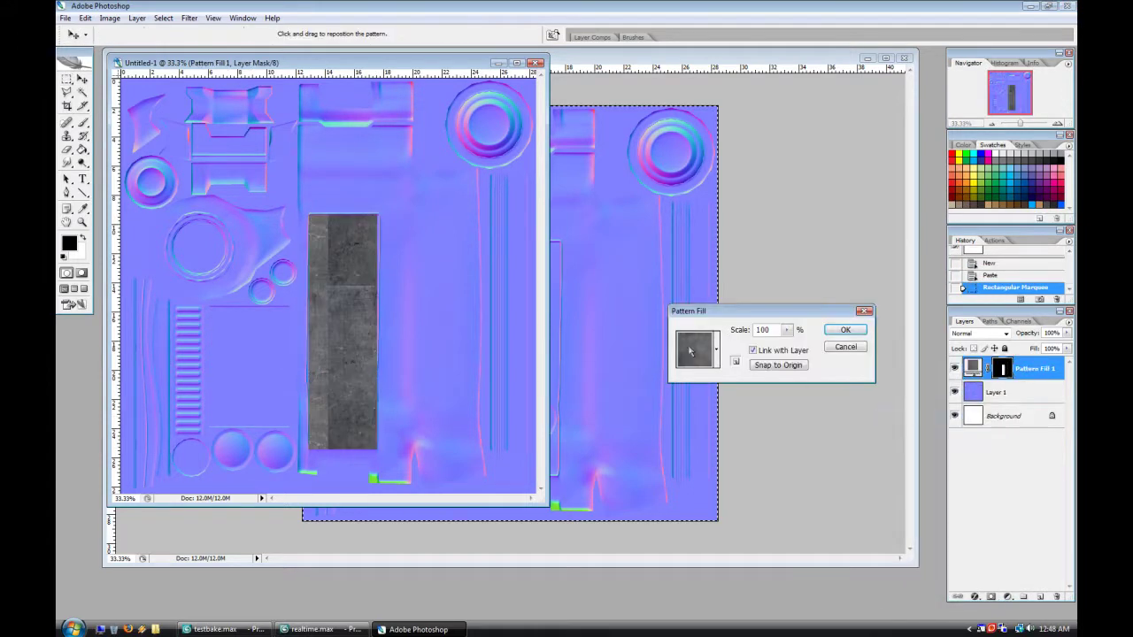
Step: Try several fill patterns for the panel and choose the black-and-white diagonal woven one
{"action": "left_click", "coordinate": [719, 345]}
{"action": "left_click", "coordinate": [676, 425]}
{"action": "left_click", "coordinate": [657, 425]}
{"action": "left_click", "coordinate": [637, 425]}
{"action": "left_click", "coordinate": [637, 445]}
{"action": "left_click", "coordinate": [656, 445]}
{"action": "left_click", "coordinate": [637, 445]}
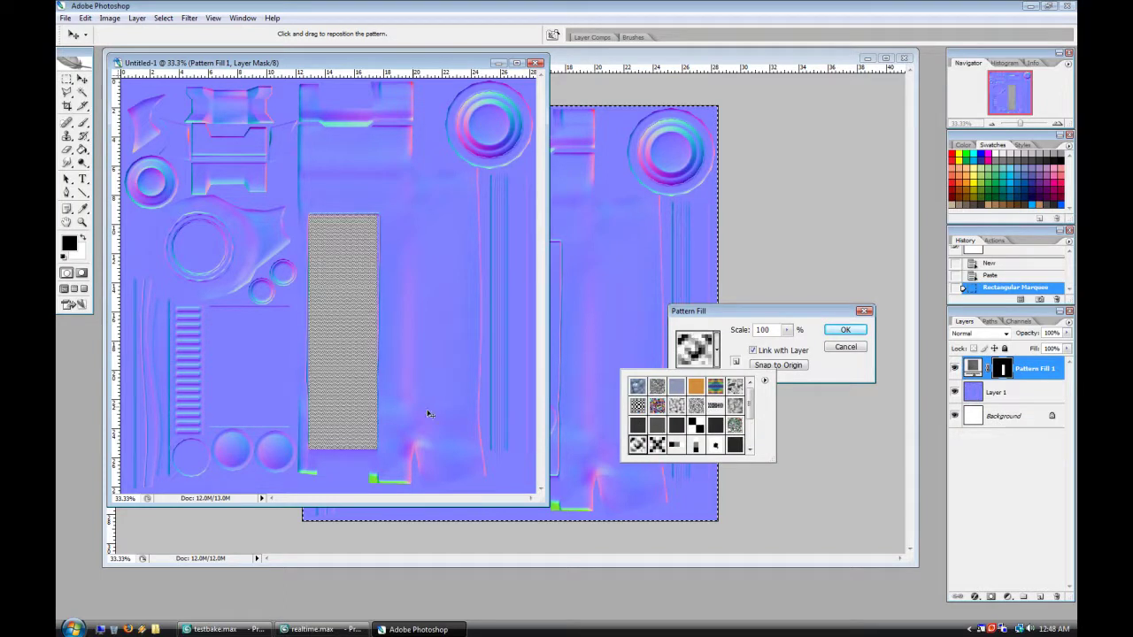
{"action": "left_click", "coordinate": [1058, 127]}
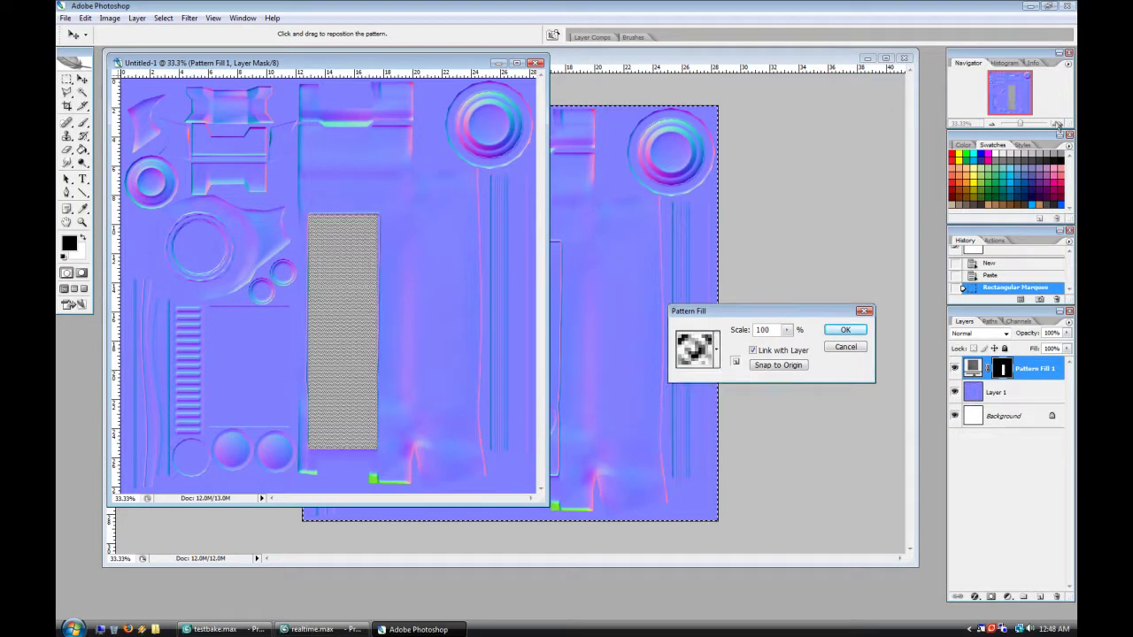
Step: Scale the woven pattern to 282% and confirm the pattern fill
{"action": "left_click", "coordinate": [787, 329]}
{"action": "left_click_drag", "start_coordinate": [784, 342], "coordinate": [790, 343]}
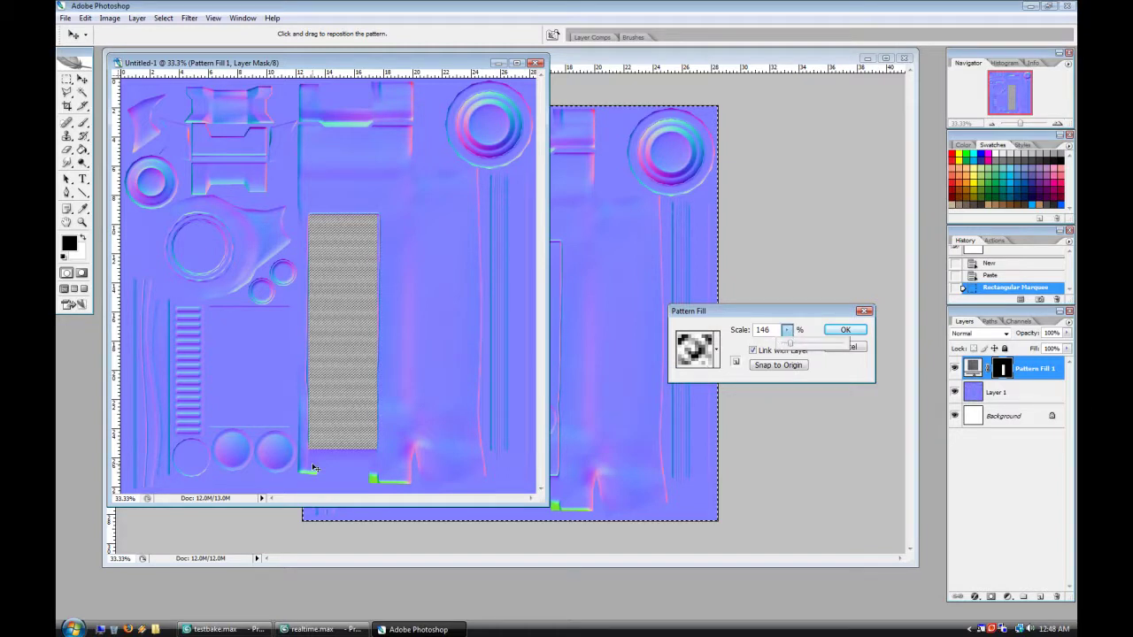
{"action": "key", "text": "ctrl+plus"}
{"action": "key", "text": "ctrl+plus"}
{"action": "key", "text": "ctrl+plus"}
{"action": "key", "text": "ctrl+plus"}
{"action": "left_click", "coordinate": [787, 329]}
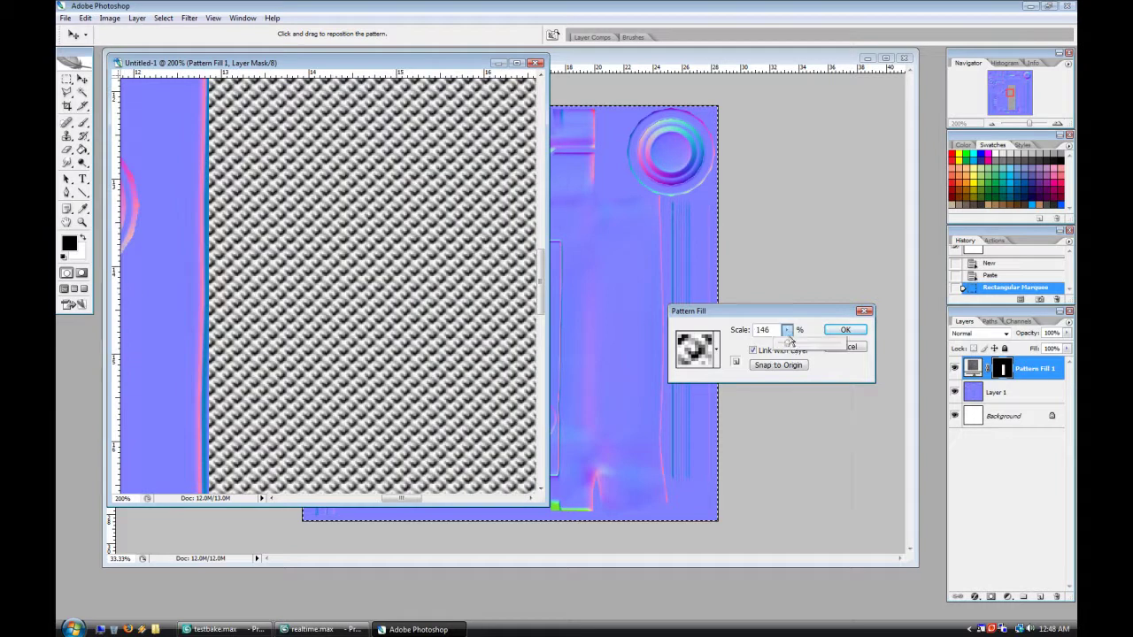
{"action": "left_click_drag", "start_coordinate": [784, 342], "coordinate": [795, 343]}
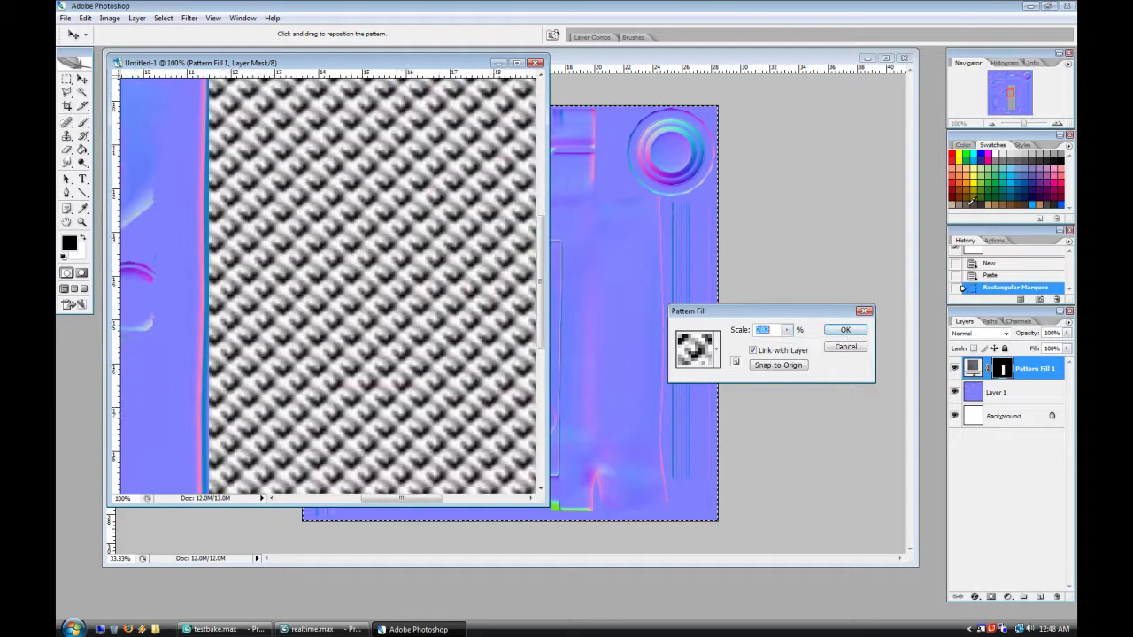
{"action": "key", "text": "ctrl+minus"}
{"action": "key", "text": "ctrl+minus"}
{"action": "left_click", "coordinate": [845, 330]}
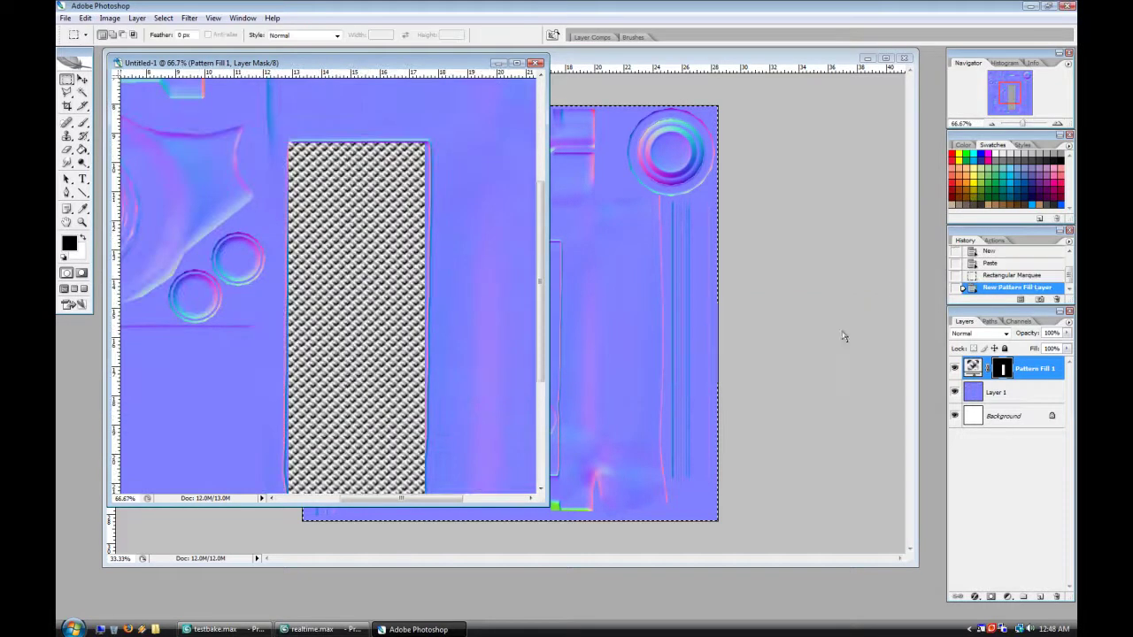
Step: Toggle the pattern layer's visibility to examine the slatted, slanted inset underneath it
{"action": "left_click", "coordinate": [992, 124]}
{"action": "left_click", "coordinate": [991, 124]}
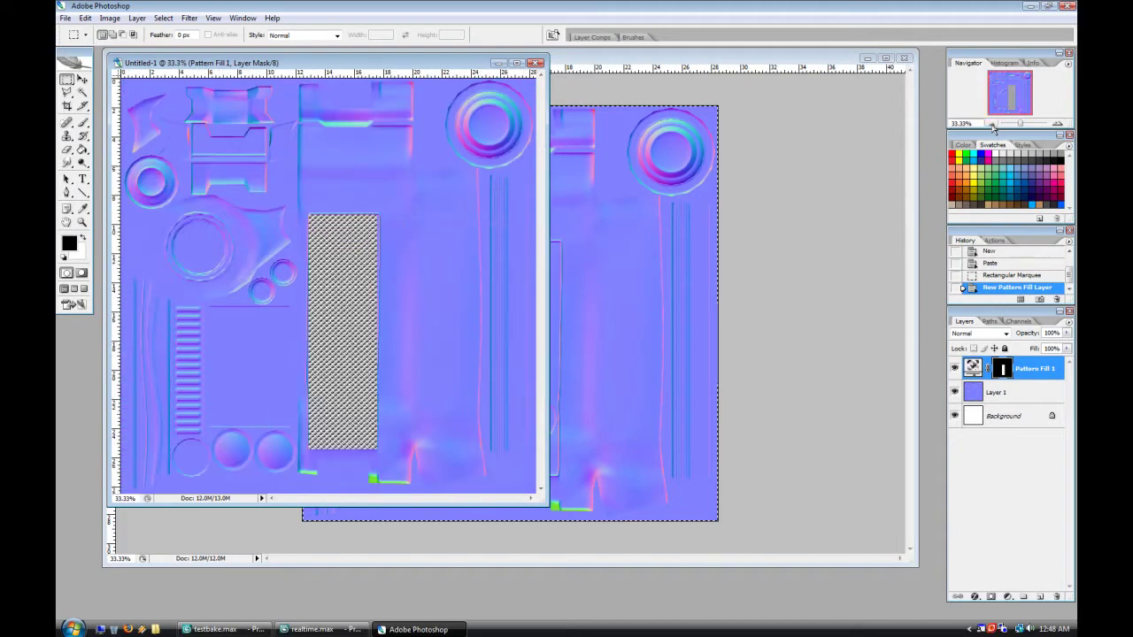
{"action": "left_click", "coordinate": [954, 368]}
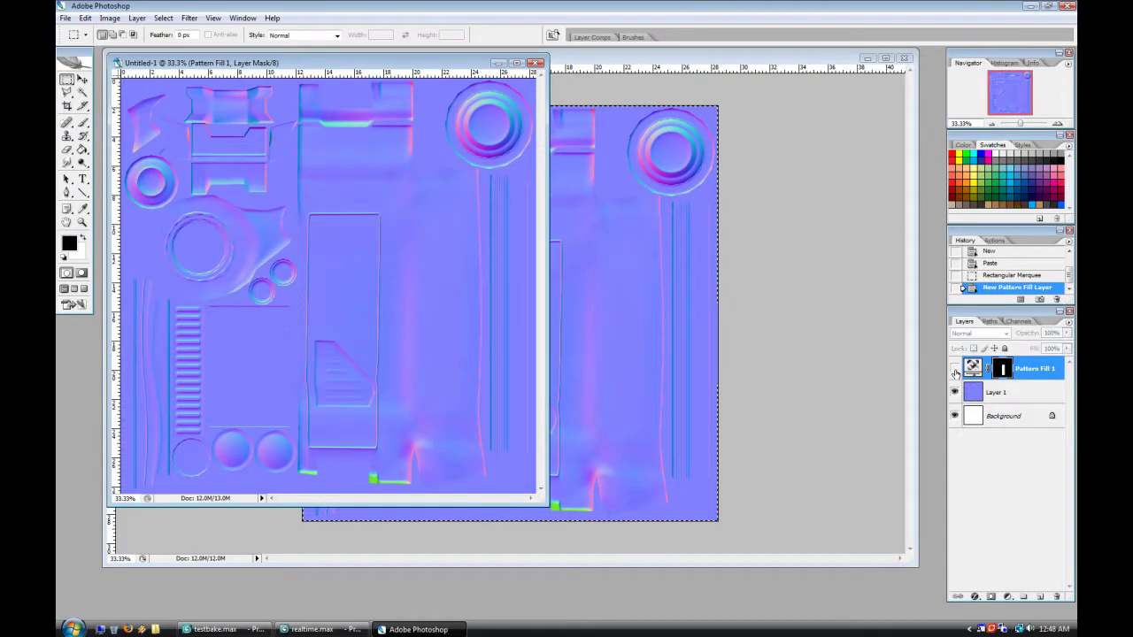
{"action": "left_click", "coordinate": [1058, 124]}
{"action": "left_click", "coordinate": [1059, 124]}
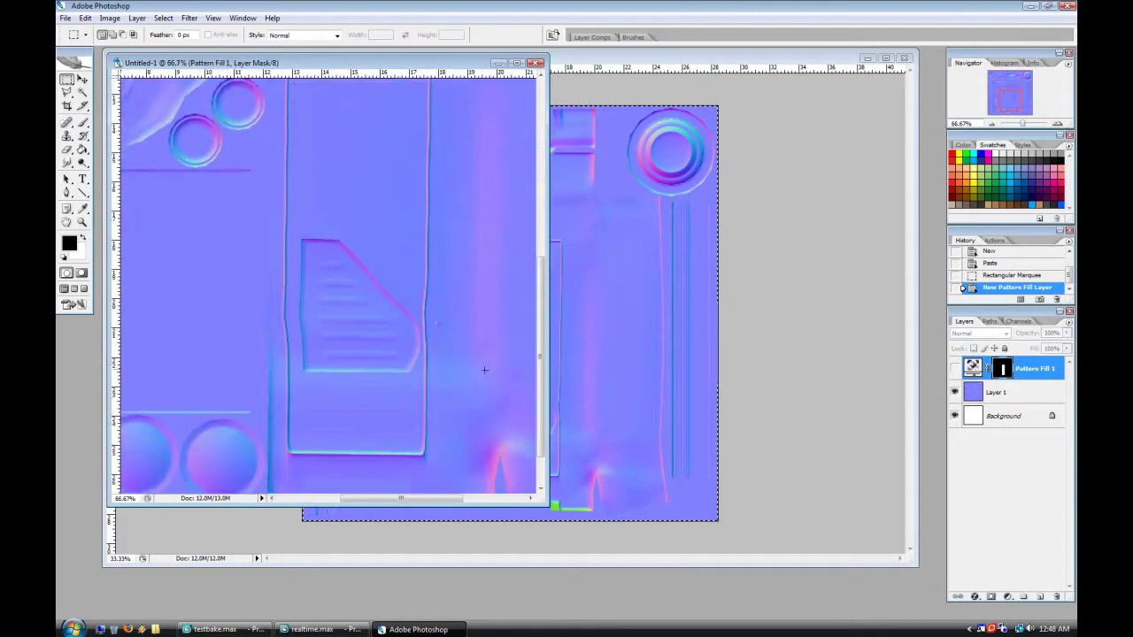
{"action": "key", "text": "b"}
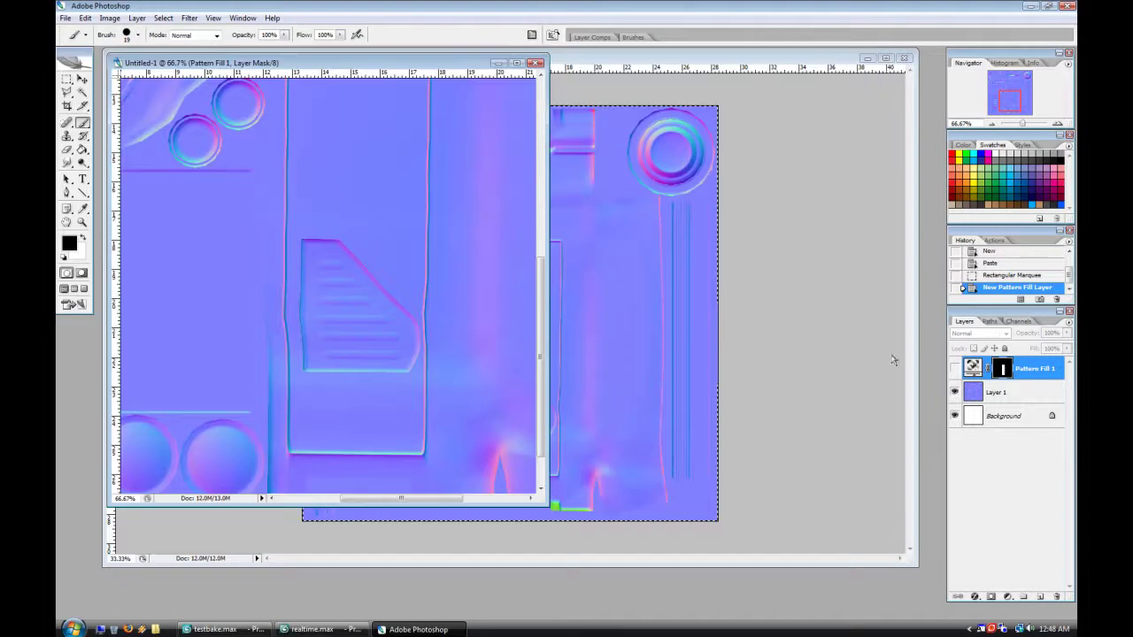
{"action": "left_click", "coordinate": [954, 368]}
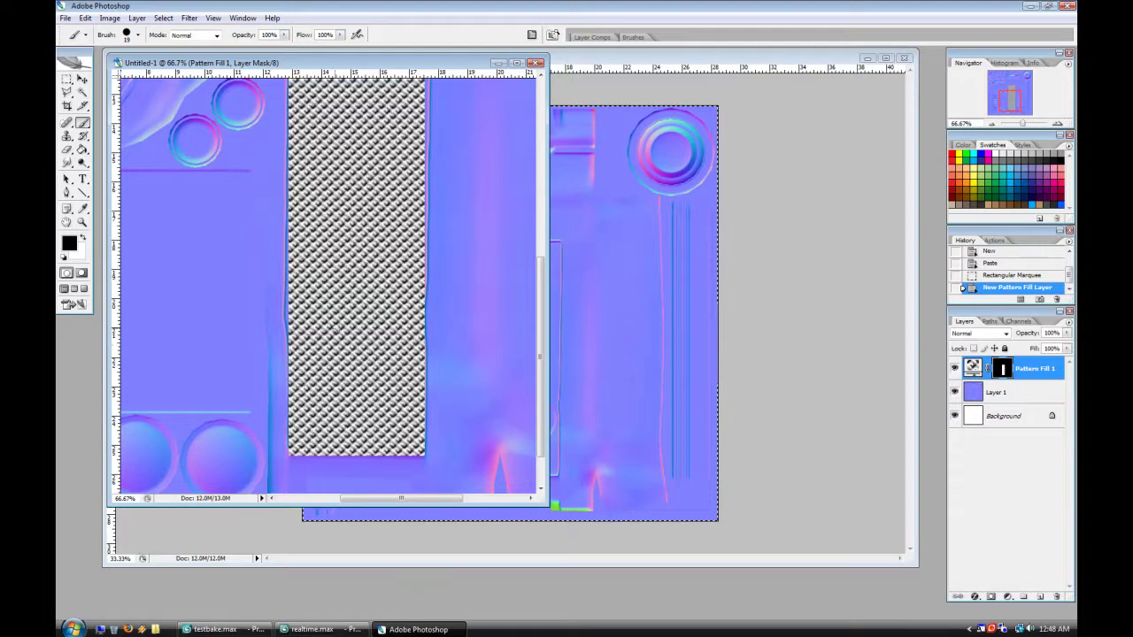
{"action": "left_click", "coordinate": [954, 368]}
{"action": "left_click", "coordinate": [954, 368]}
Step: Mask out the pattern over the slatted inset with a 19 px black brush and lower the layer's fill to 47%
{"action": "left_click_drag", "start_coordinate": [333, 349], "coordinate": [380, 350]}
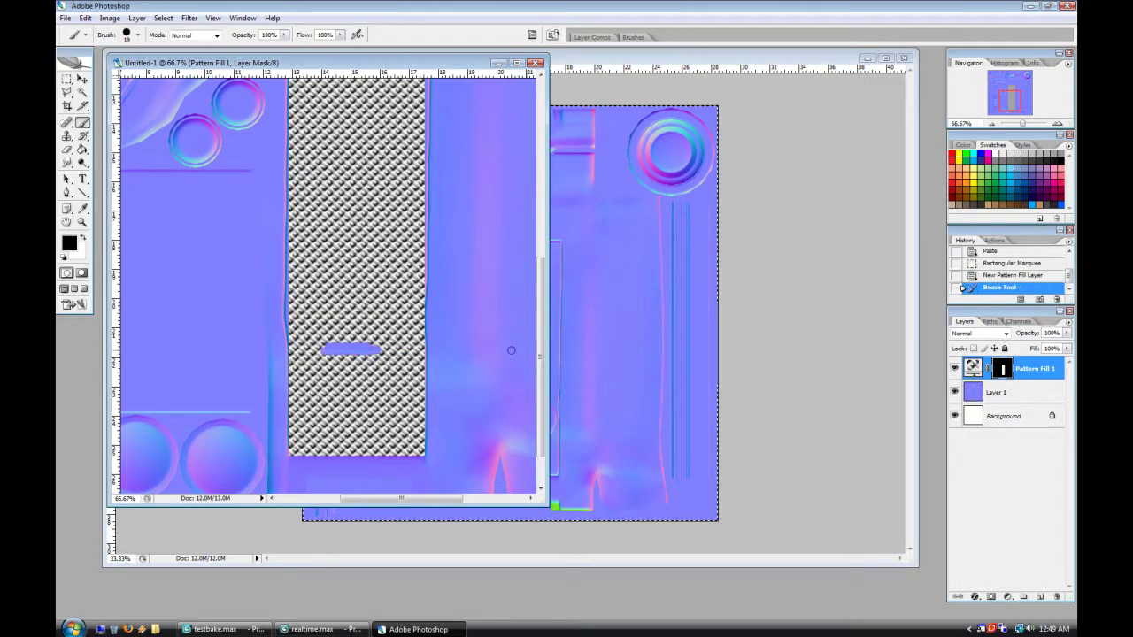
{"action": "left_click_drag", "start_coordinate": [1067, 348], "coordinate": [1036, 363]}
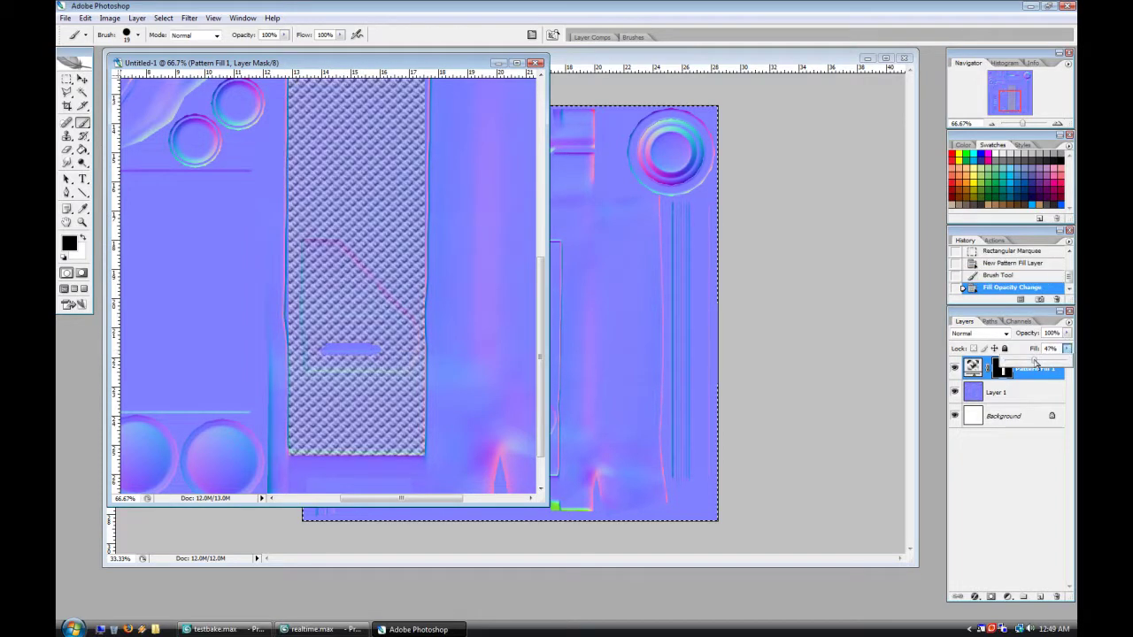
{"action": "left_click", "coordinate": [314, 362]}
{"action": "left_click_drag", "start_coordinate": [310, 365], "coordinate": [385, 366]}
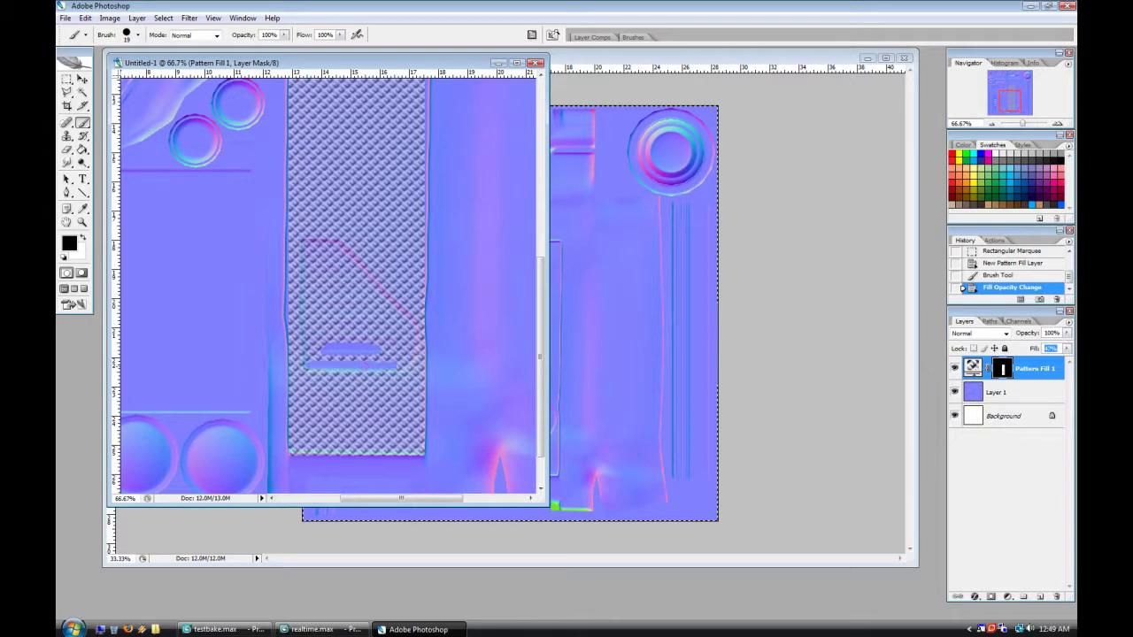
{"action": "mouse_move", "coordinate": [306, 366]}
{"action": "left_mouse_down"}
{"action": "mouse_move", "coordinate": [302, 244]}
{"action": "mouse_move", "coordinate": [342, 249]}
{"action": "mouse_move", "coordinate": [403, 311]}
{"action": "mouse_move", "coordinate": [414, 347]}
{"action": "mouse_move", "coordinate": [401, 367]}
{"action": "mouse_move", "coordinate": [351, 357]}
{"action": "mouse_move", "coordinate": [404, 350]}
{"action": "mouse_move", "coordinate": [400, 361]}
{"action": "mouse_move", "coordinate": [411, 350]}
{"action": "mouse_move", "coordinate": [404, 330]}
{"action": "mouse_move", "coordinate": [404, 348]}
{"action": "mouse_move", "coordinate": [372, 342]}
{"action": "mouse_move", "coordinate": [350, 355]}
{"action": "mouse_move", "coordinate": [314, 356]}
{"action": "left_mouse_up"}
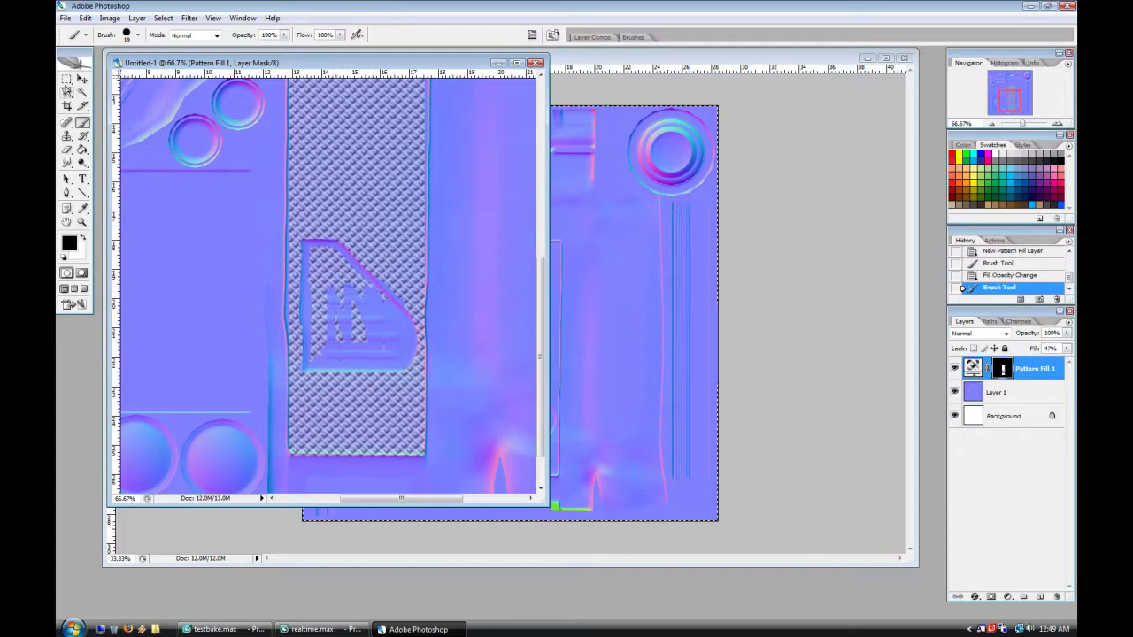
Step: Outline the inset's remaining patterned area with the Polygonal Lasso, fill it black on the pattern layer's mask, and deselect
{"action": "left_click", "coordinate": [66, 92]}
{"action": "mouse_move", "coordinate": [305, 235]}
{"action": "left_mouse_down"}
{"action": "mouse_move", "coordinate": [309, 364]}
{"action": "mouse_move", "coordinate": [383, 366]}
{"action": "left_mouse_up"}
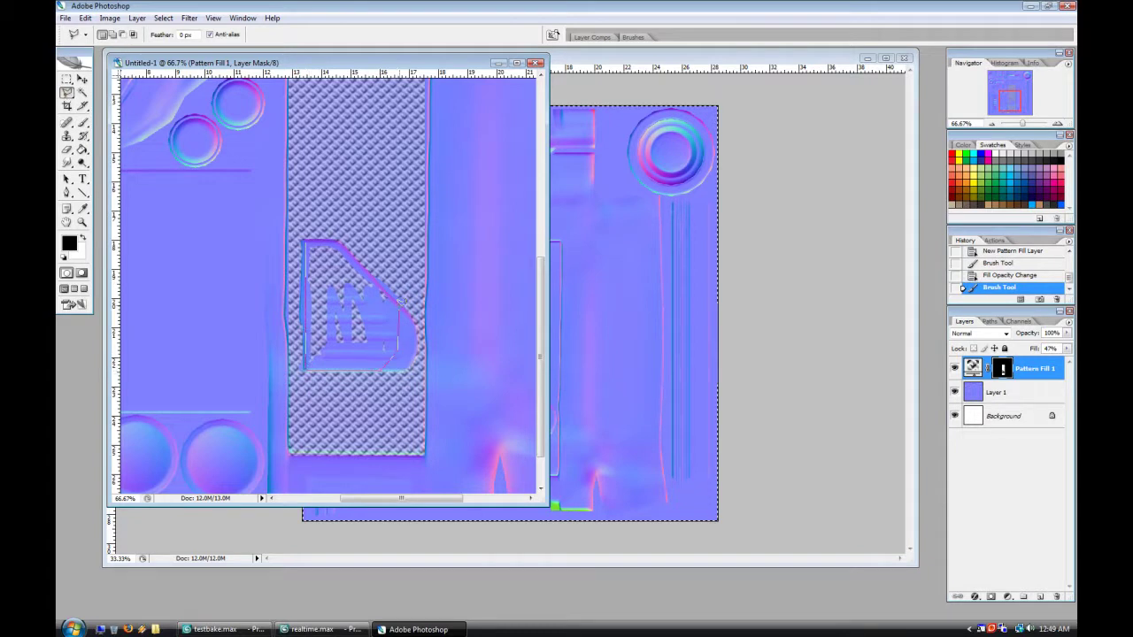
{"action": "double_click", "coordinate": [339, 246]}
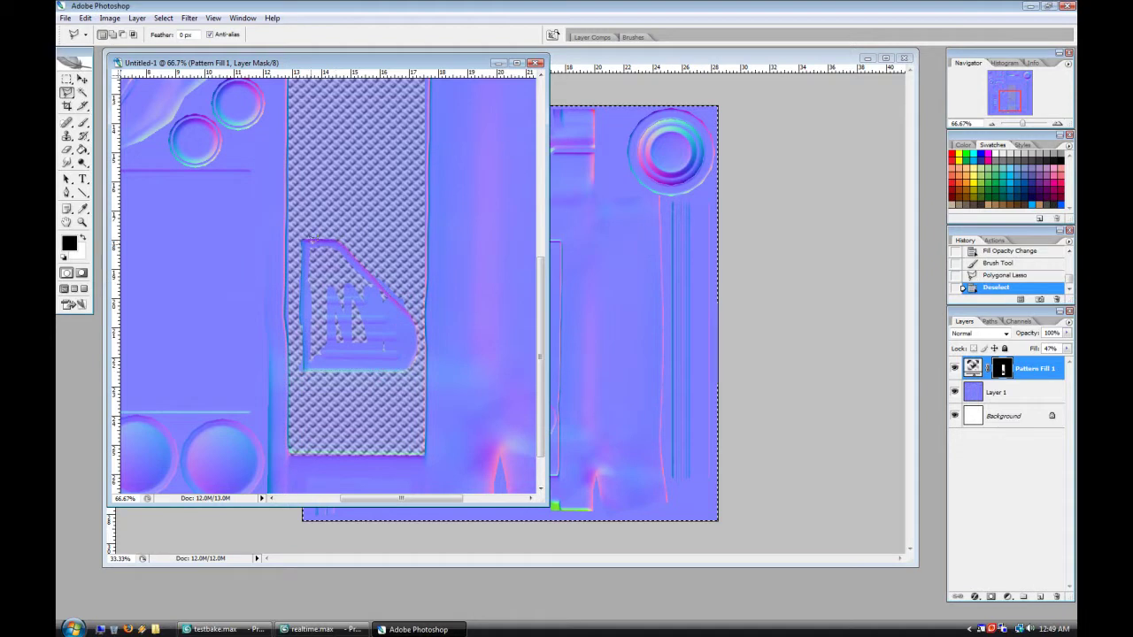
{"action": "left_click", "coordinate": [1018, 276]}
{"action": "left_click", "coordinate": [83, 149]}
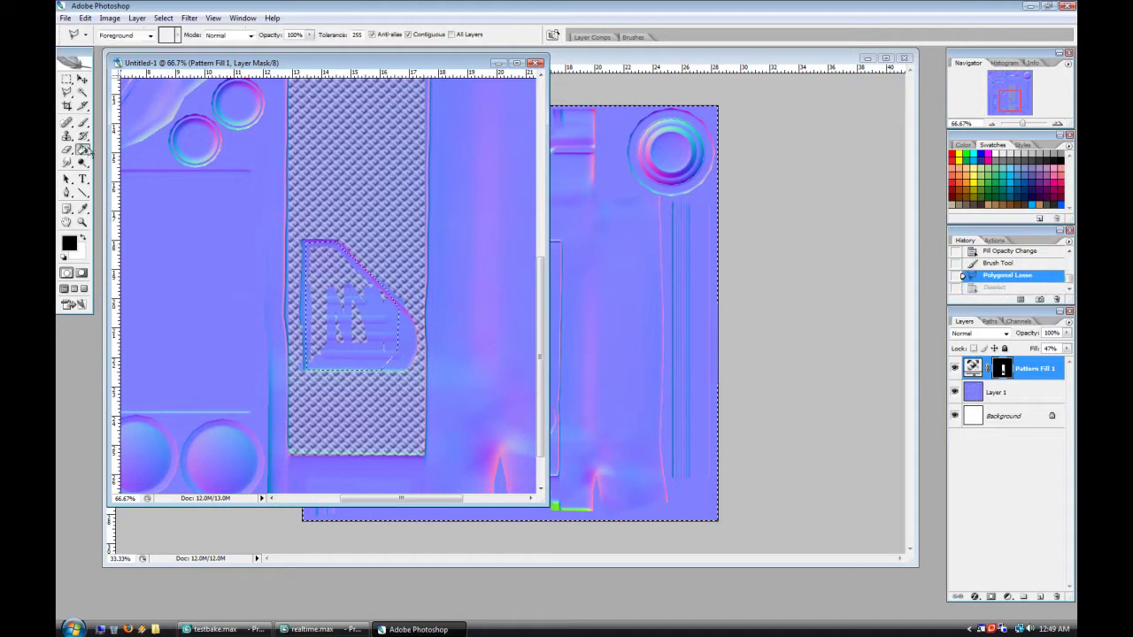
{"action": "left_click", "coordinate": [344, 363]}
{"action": "key", "text": "ctrl+d"}
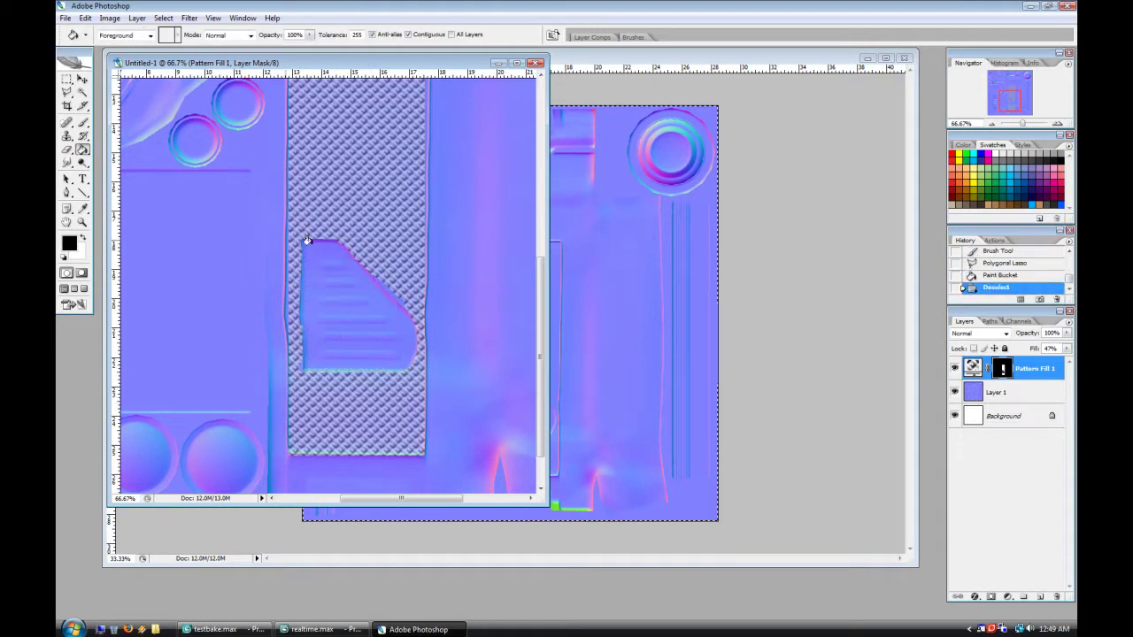
Step: Add a solid colour fill layer in mid grey (787878) directly above Layer 1, beneath the pattern layer
{"action": "left_click", "coordinate": [992, 124]}
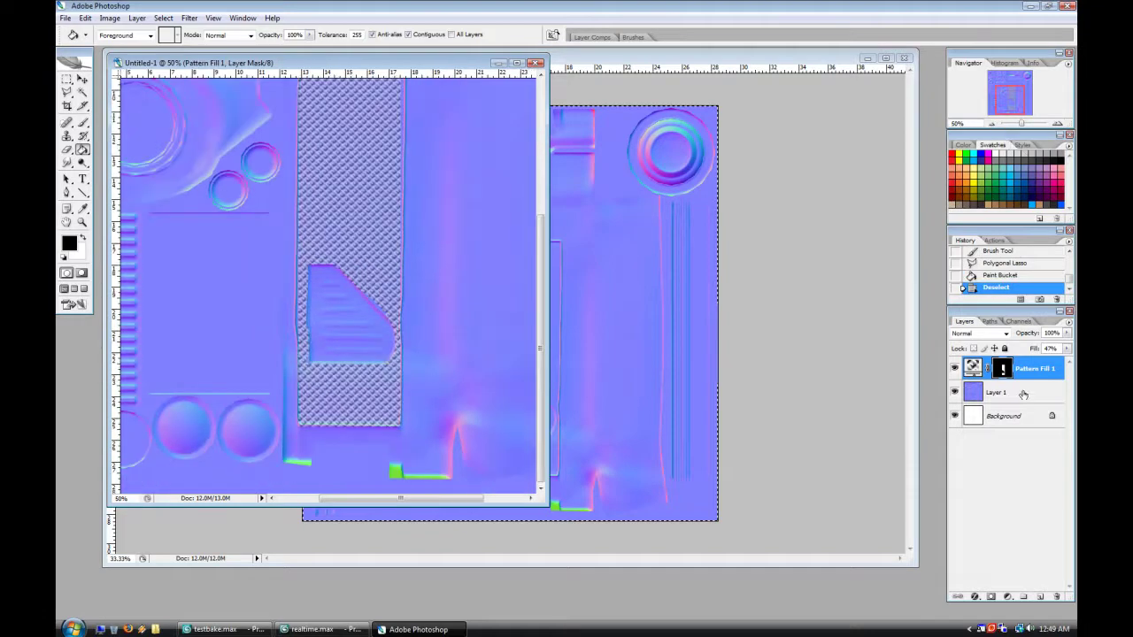
{"action": "left_click", "coordinate": [1009, 392]}
{"action": "left_click", "coordinate": [1007, 597]}
{"action": "left_click", "coordinate": [920, 391]}
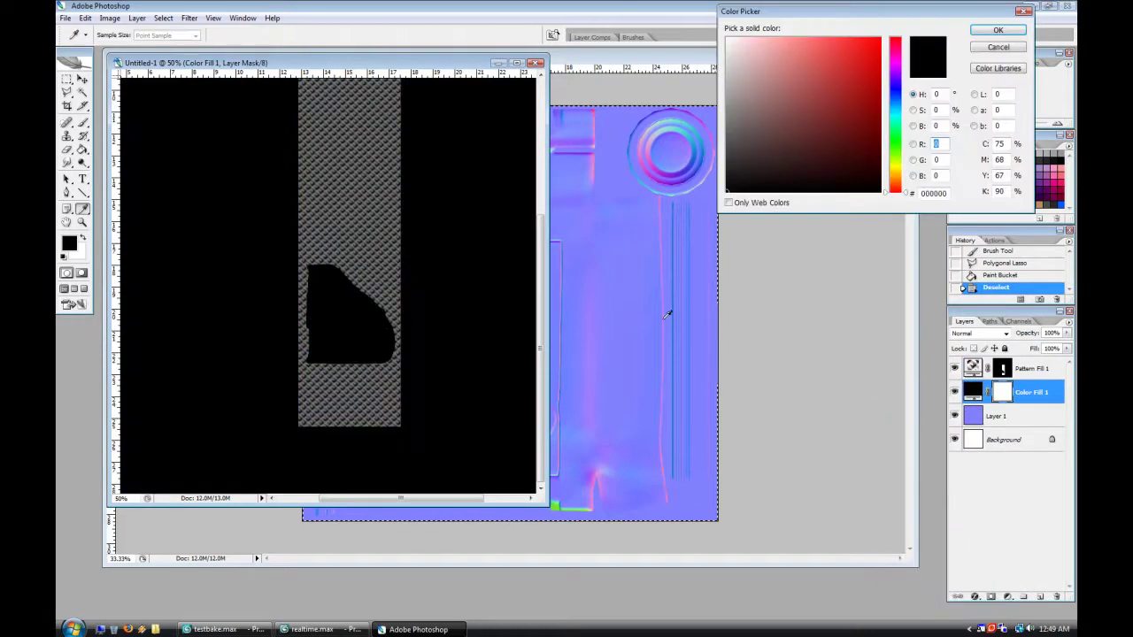
{"action": "mouse_move", "coordinate": [837, 152]}
{"action": "left_mouse_down"}
{"action": "mouse_move", "coordinate": [707, 149]}
{"action": "mouse_move", "coordinate": [719, 142]}
{"action": "mouse_move", "coordinate": [699, 124]}
{"action": "left_mouse_up"}
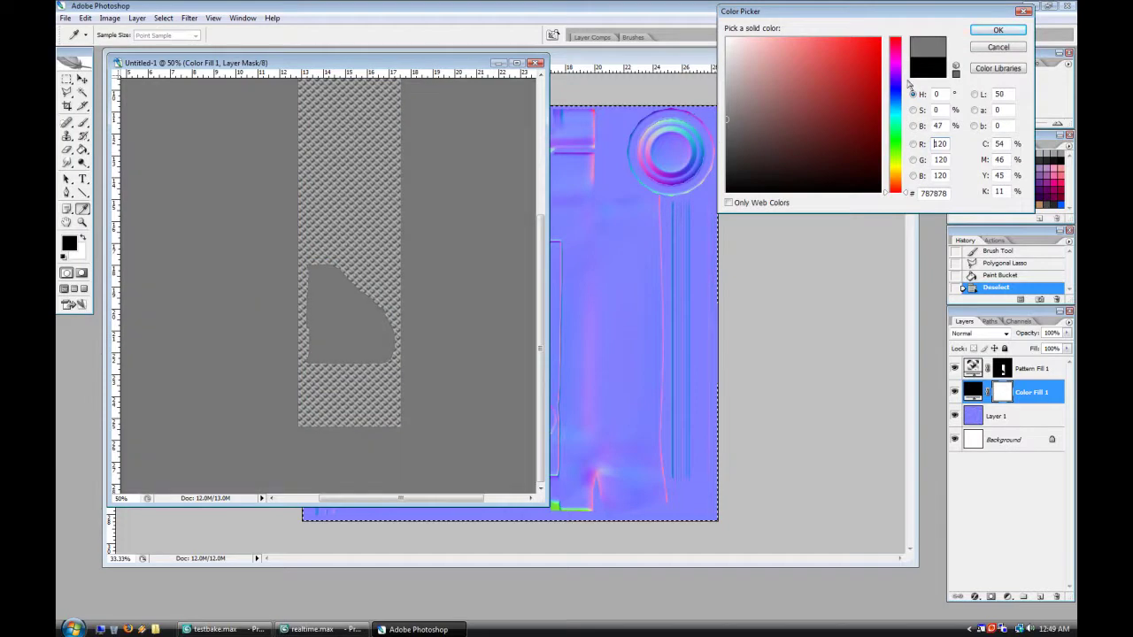
{"action": "left_click", "coordinate": [998, 30]}
{"action": "left_click", "coordinate": [992, 123]}
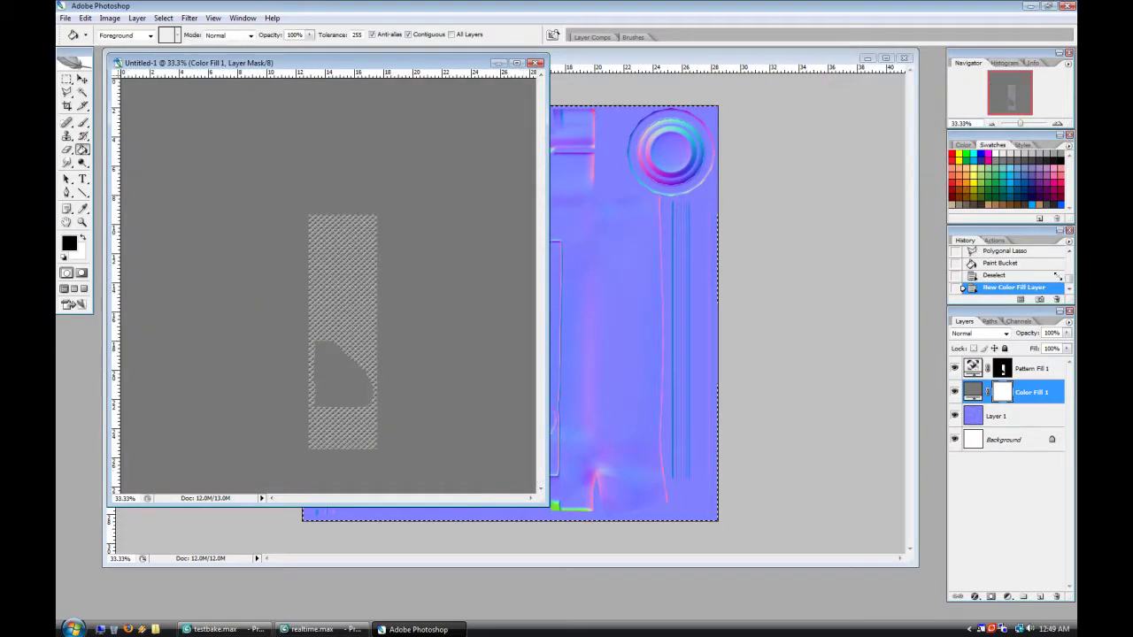
Step: Rasterize the pattern layer, darken its brightness to blend with the grey, and raise its contrast to about +20
{"action": "right_click", "coordinate": [976, 368]}
{"action": "right_click", "coordinate": [1029, 378]}
{"action": "left_click", "coordinate": [927, 182]}
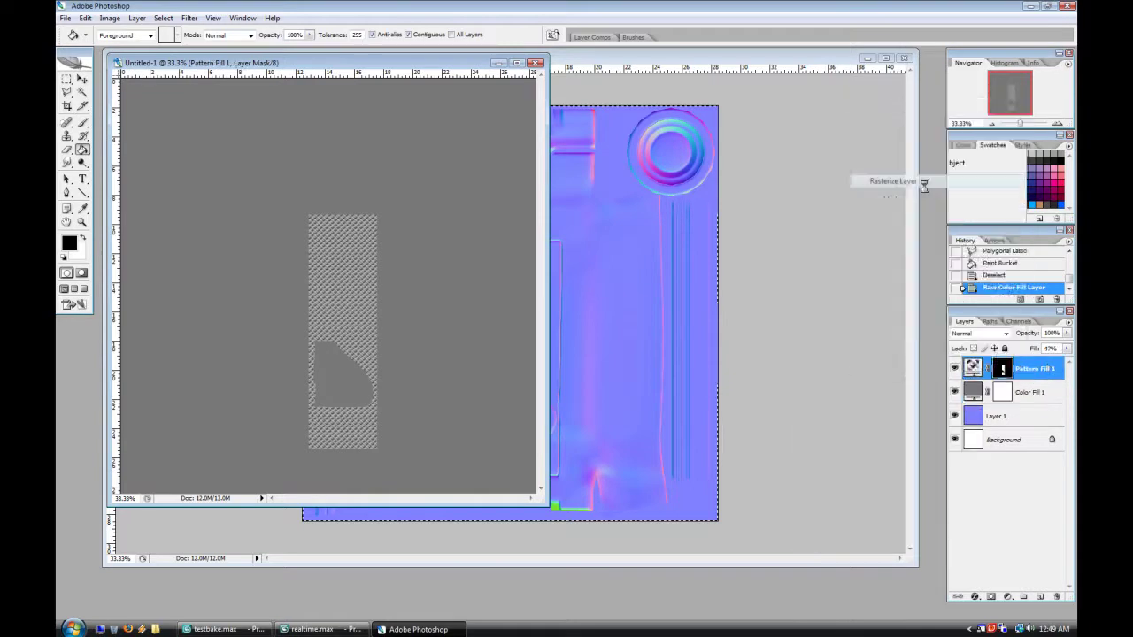
{"action": "left_click", "coordinate": [110, 18]}
{"action": "mouse_move", "coordinate": [128, 44]}
{"action": "left_click", "coordinate": [265, 113]}
{"action": "left_click_drag", "start_coordinate": [714, 213], "coordinate": [688, 212]}
{"action": "left_click_drag", "start_coordinate": [714, 248], "coordinate": [729, 248]}
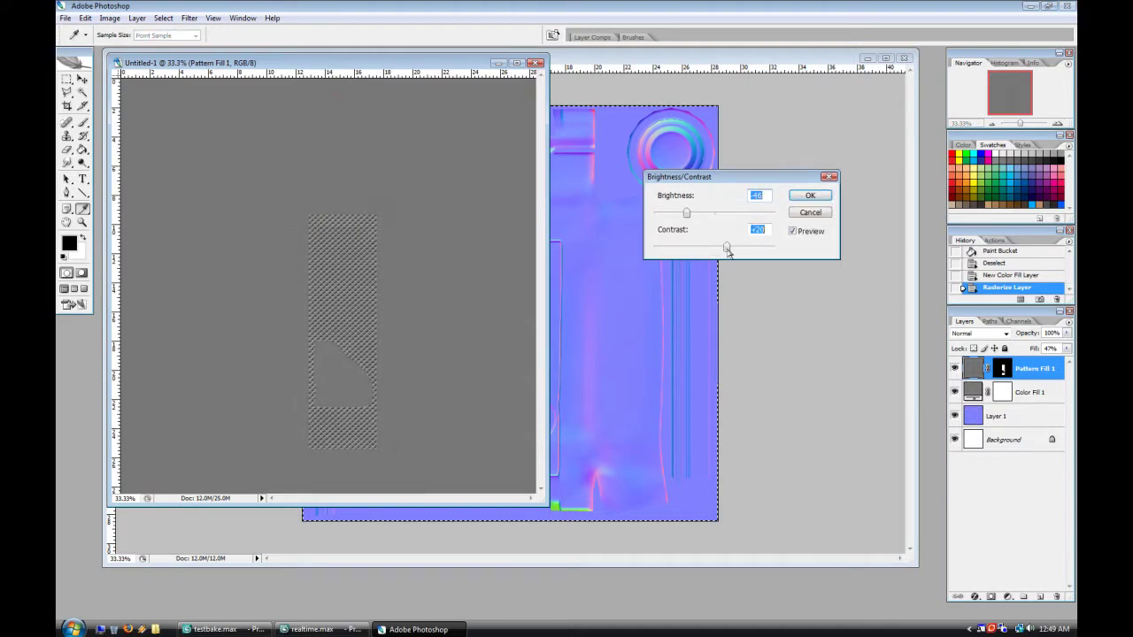
{"action": "mouse_move", "coordinate": [687, 215]}
{"action": "left_mouse_down"}
{"action": "mouse_move", "coordinate": [704, 219]}
{"action": "mouse_move", "coordinate": [690, 217]}
{"action": "left_mouse_up"}
{"action": "left_click", "coordinate": [804, 197]}
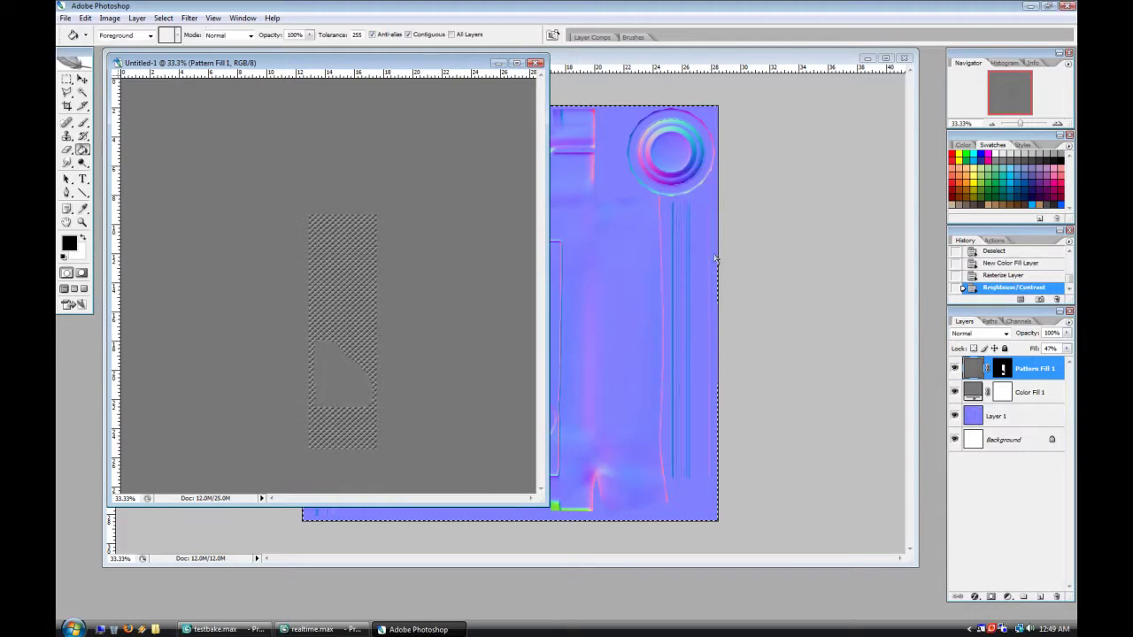
Step: Flatten the image and convert it with the NVIDIA Normal Map Filter at scale 5 with Invert Y and Invert Z on
{"action": "right_click", "coordinate": [1057, 379]}
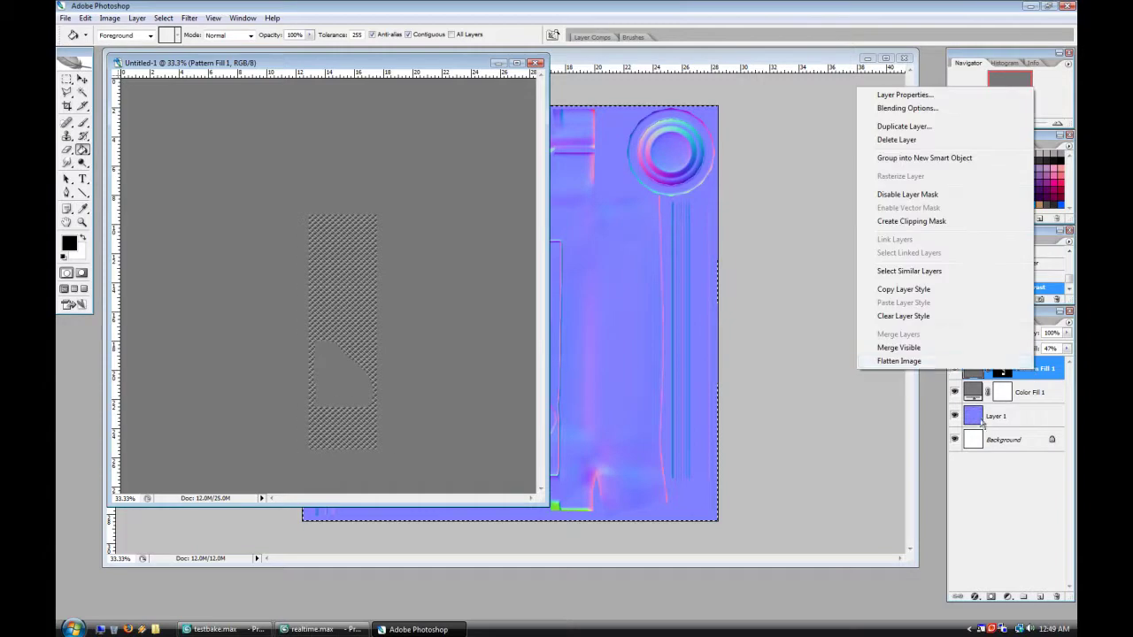
{"action": "left_click", "coordinate": [896, 359]}
{"action": "left_click", "coordinate": [189, 18]}
{"action": "mouse_move", "coordinate": [231, 278]}
{"action": "left_click", "coordinate": [367, 278]}
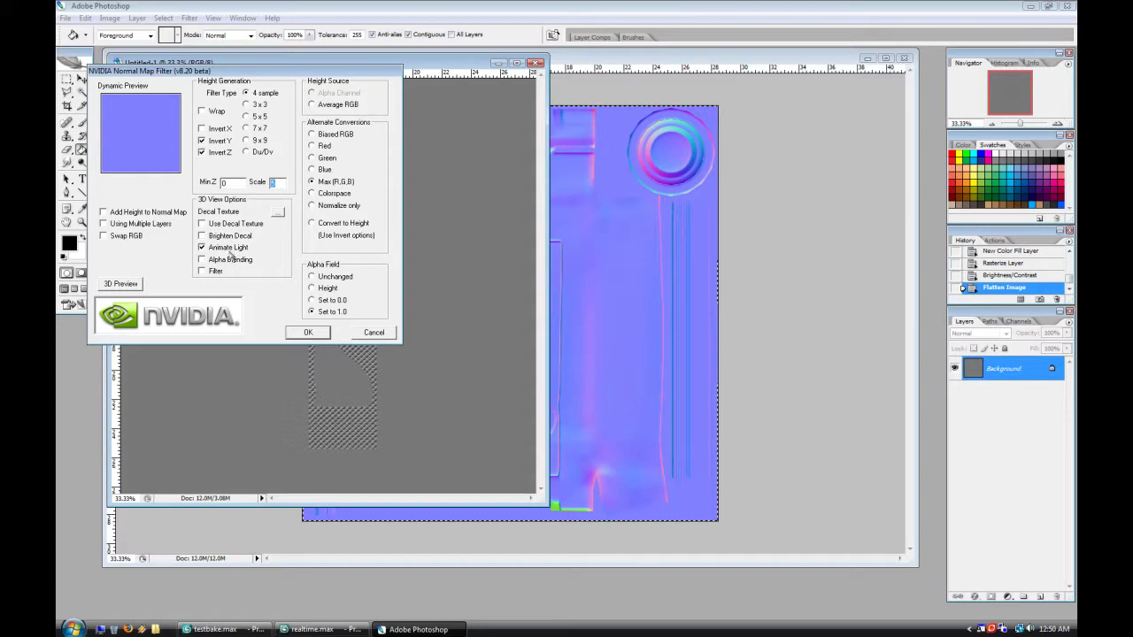
{"action": "left_click", "coordinate": [307, 333]}
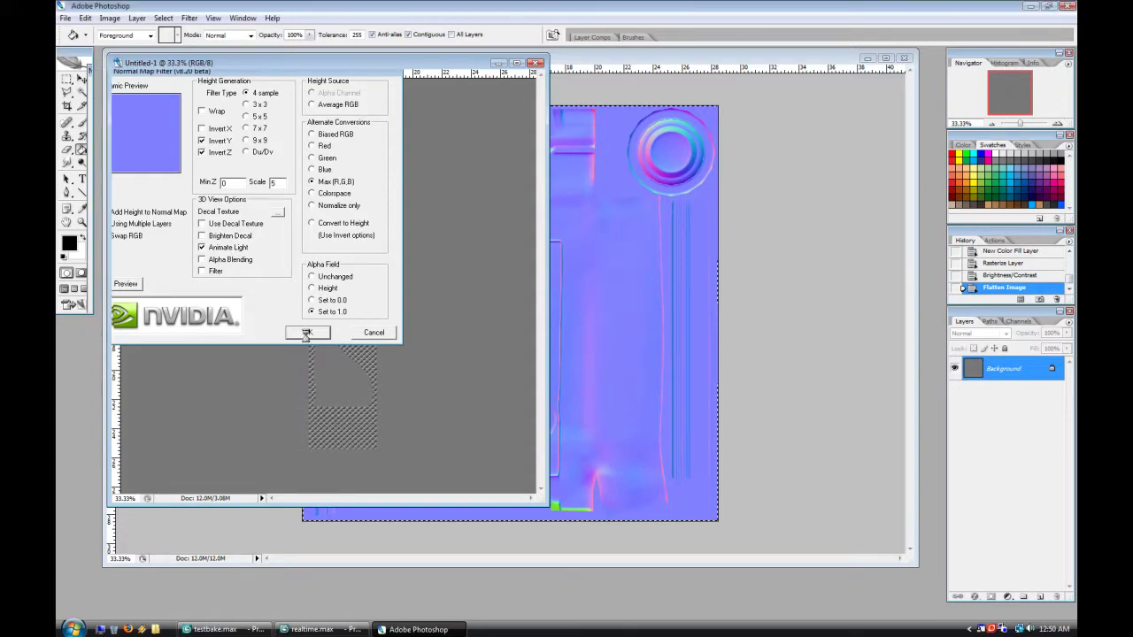
Step: Paste the generated pattern normal map into ObjeNormalsMap.tga as a new layer and set its blending mode to Overlay
{"action": "left_click", "coordinate": [1058, 123]}
{"action": "left_click", "coordinate": [1059, 123]}
{"action": "left_click_drag", "start_coordinate": [1027, 123], "coordinate": [993, 123]}
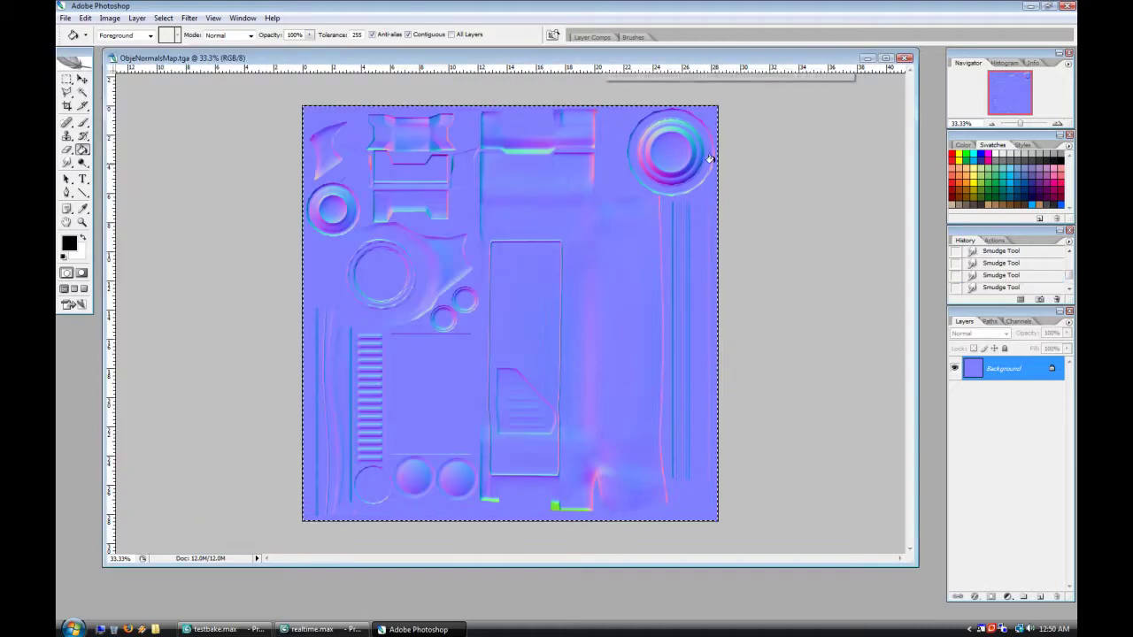
{"action": "key", "text": "ctrl+v"}
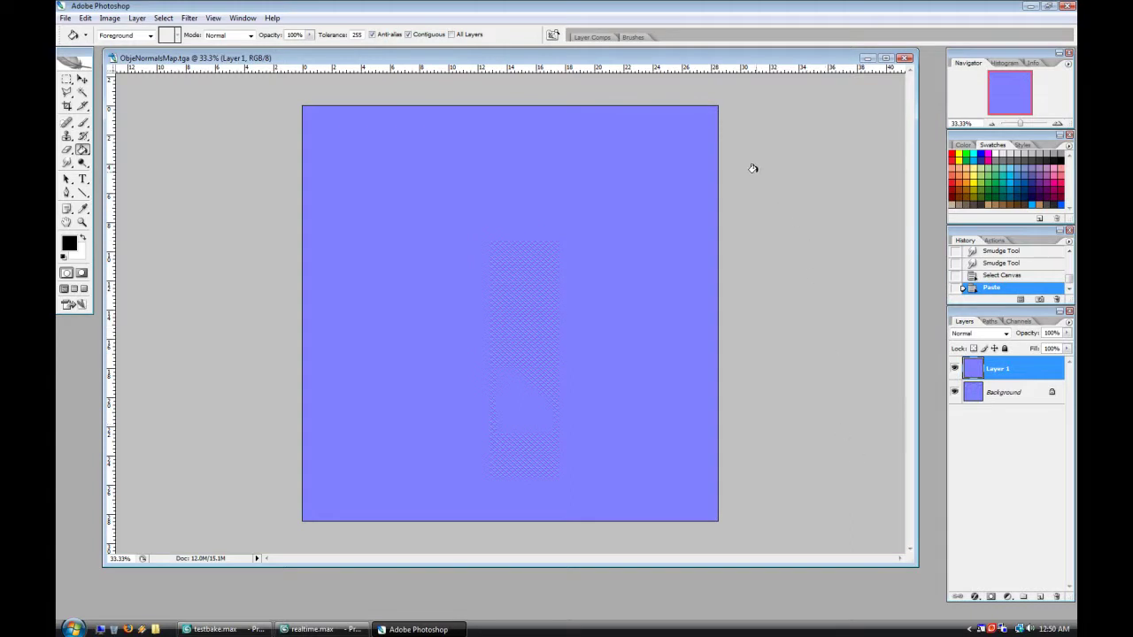
{"action": "left_click", "coordinate": [989, 336]}
{"action": "left_click", "coordinate": [975, 471]}
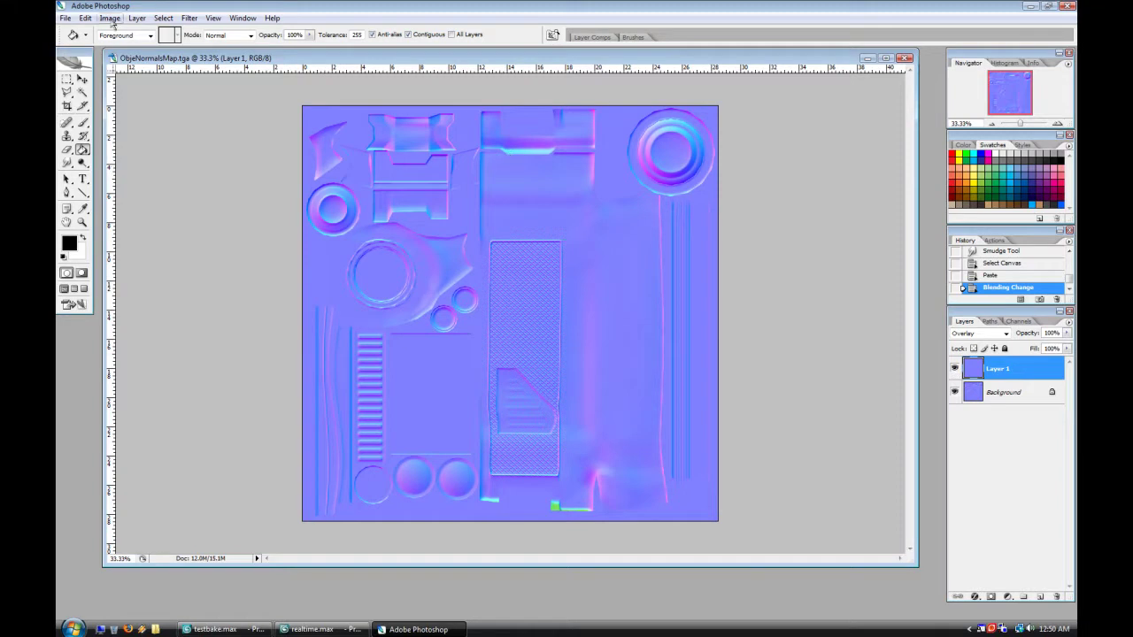
Step: Limit the overlay layer's blue channel to an output level of 128 with Levels and toggle the layer's visibility to compare
{"action": "left_click", "coordinate": [110, 19]}
{"action": "mouse_move", "coordinate": [146, 49]}
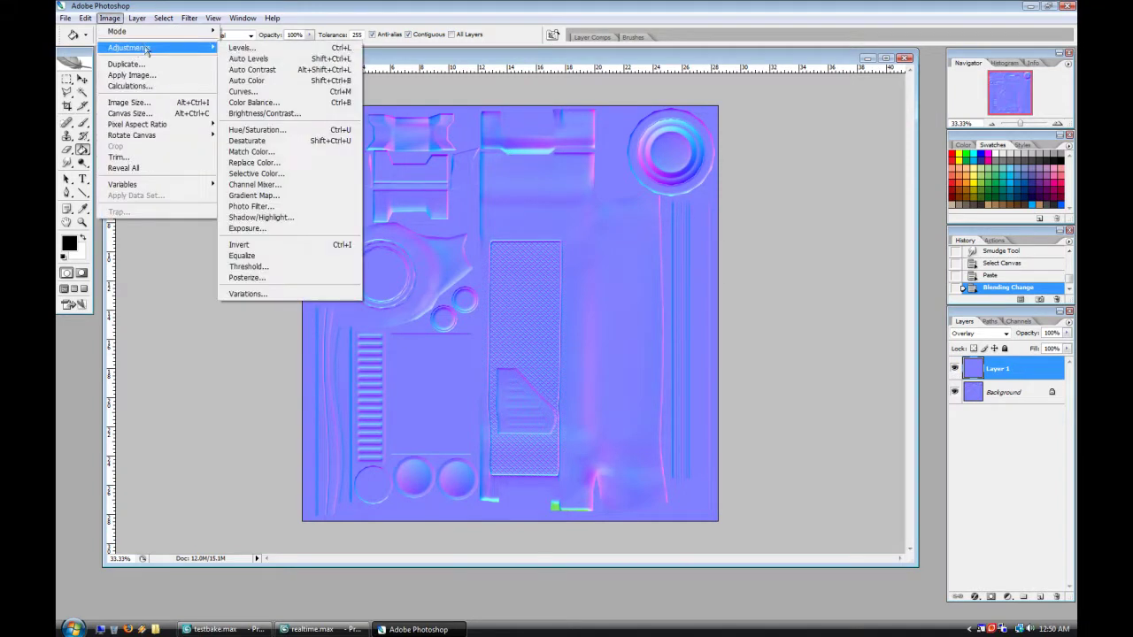
{"action": "left_click", "coordinate": [295, 52]}
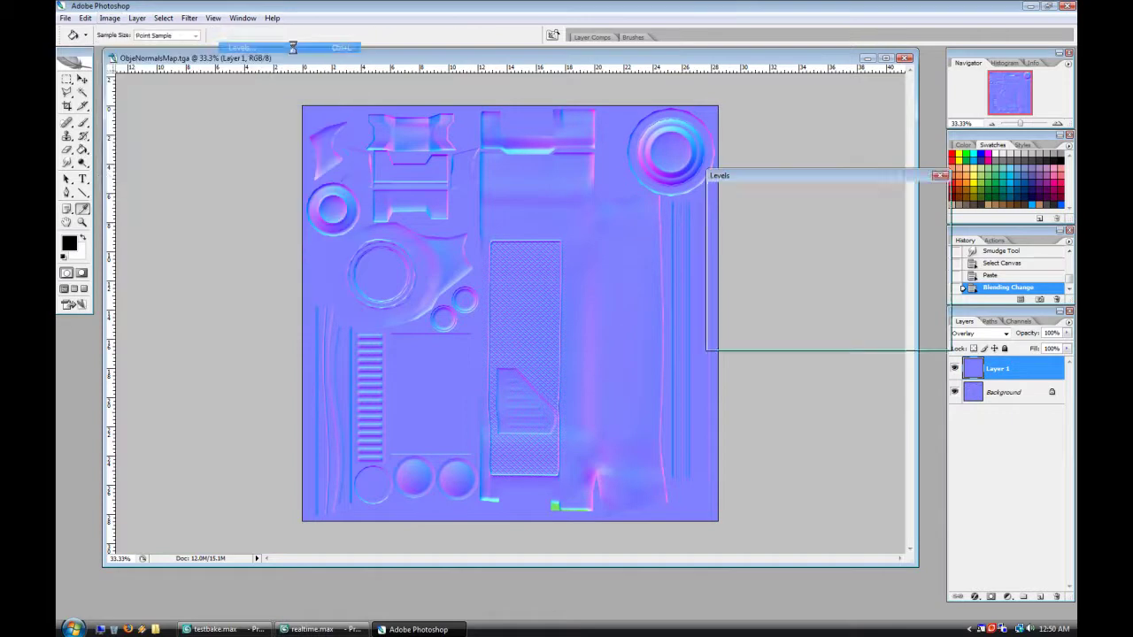
{"action": "left_click", "coordinate": [817, 196]}
{"action": "left_click", "coordinate": [803, 236]}
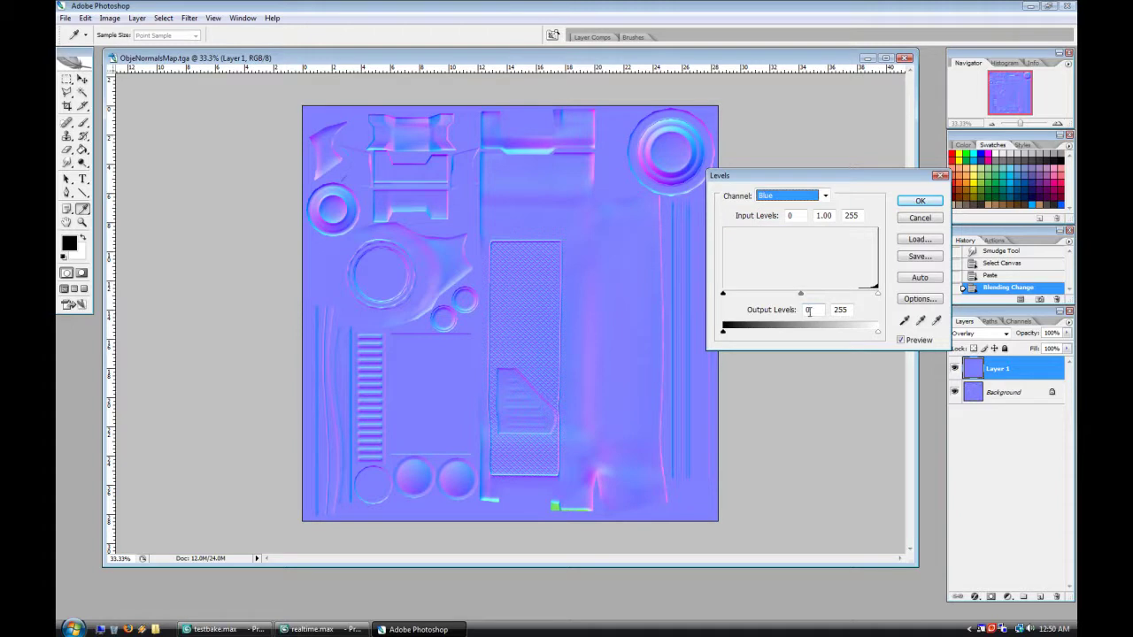
{"action": "double_click", "coordinate": [849, 309]}
{"action": "type", "text": "128"}
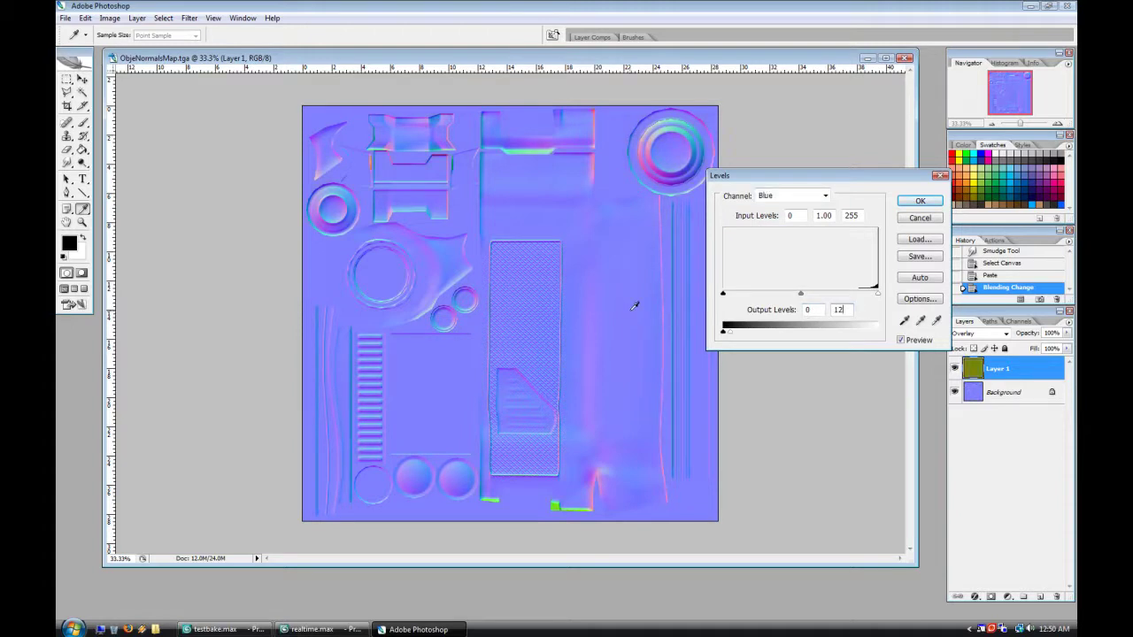
{"action": "left_click", "coordinate": [921, 201]}
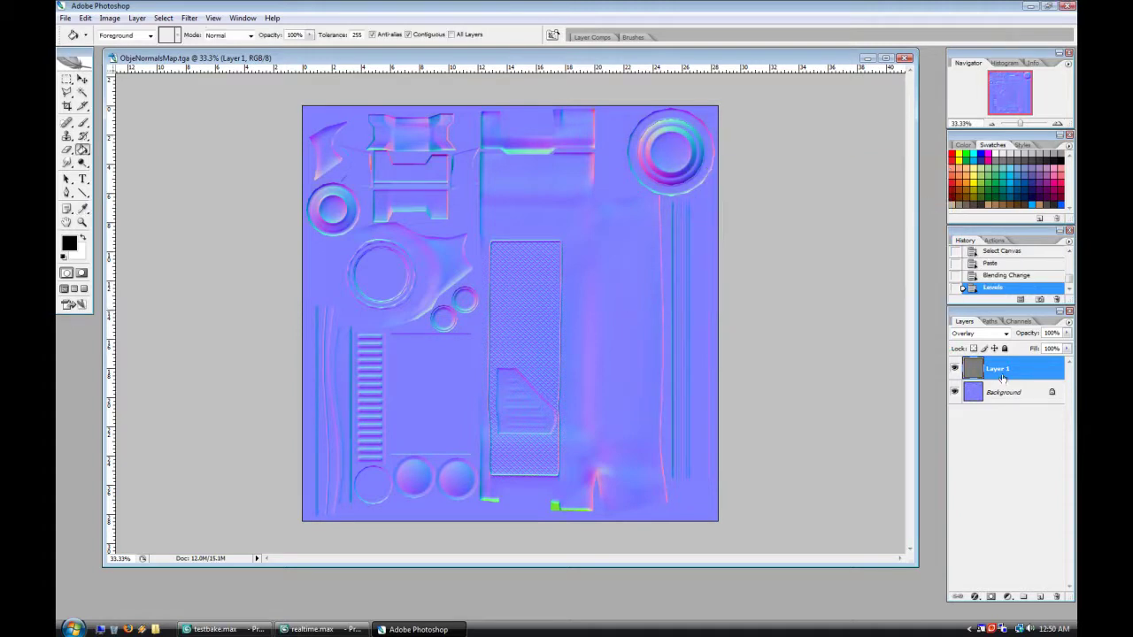
{"action": "left_click", "coordinate": [955, 369]}
{"action": "left_click", "coordinate": [954, 369]}
Step: Save the combined normal map in Targa format as ObjeNormalsMap copy.tga in the maps folder
{"action": "left_click", "coordinate": [64, 17]}
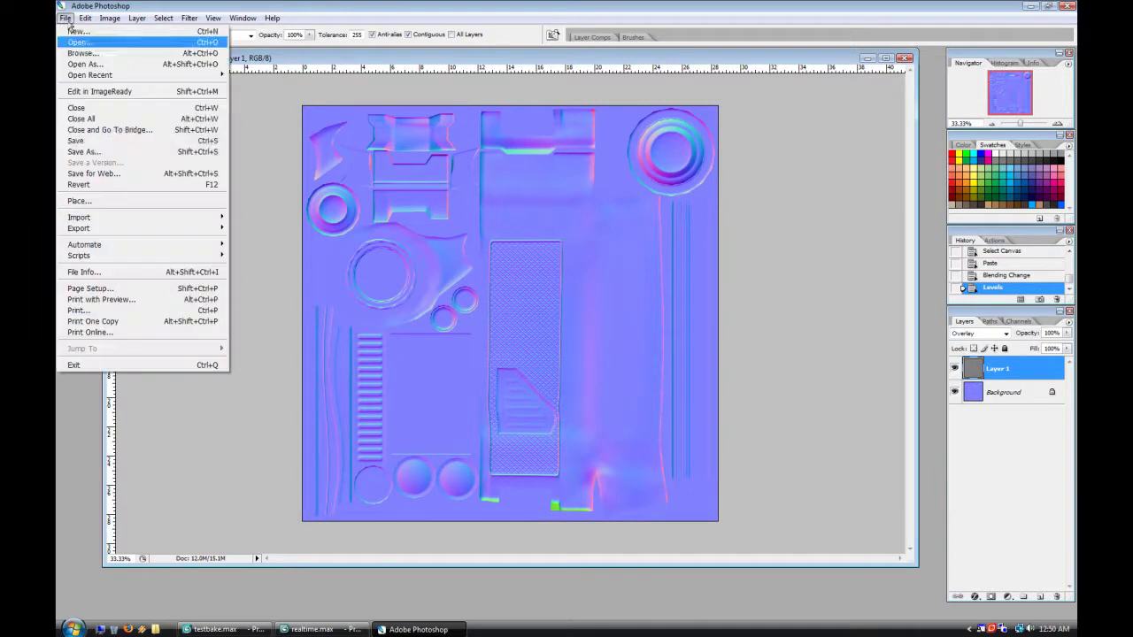
{"action": "left_click", "coordinate": [89, 141]}
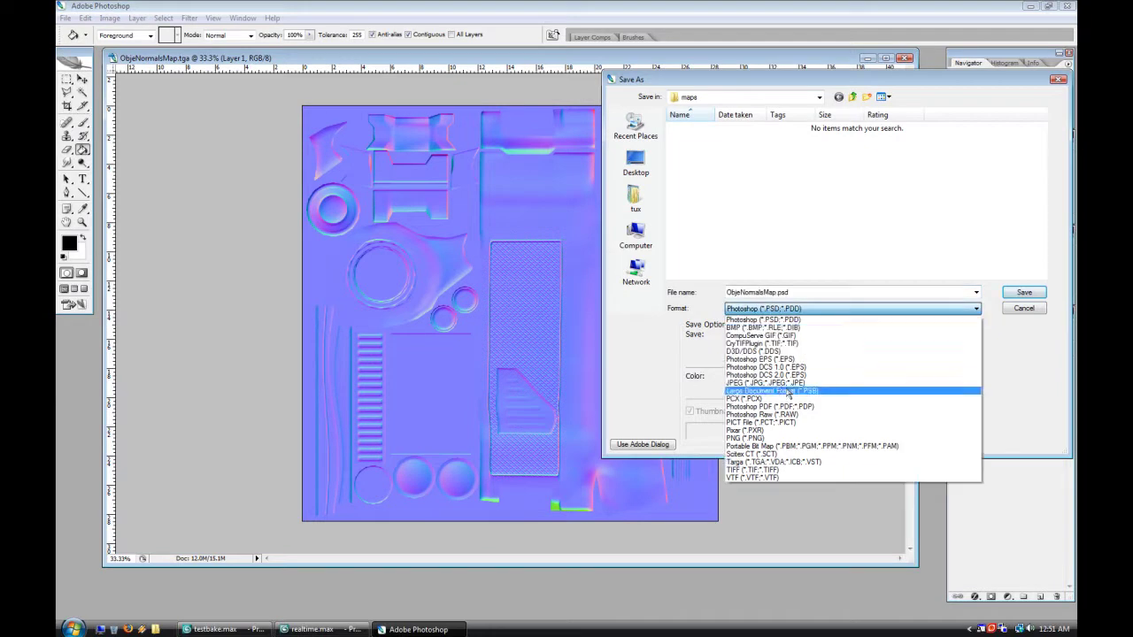
{"action": "left_click", "coordinate": [770, 460]}
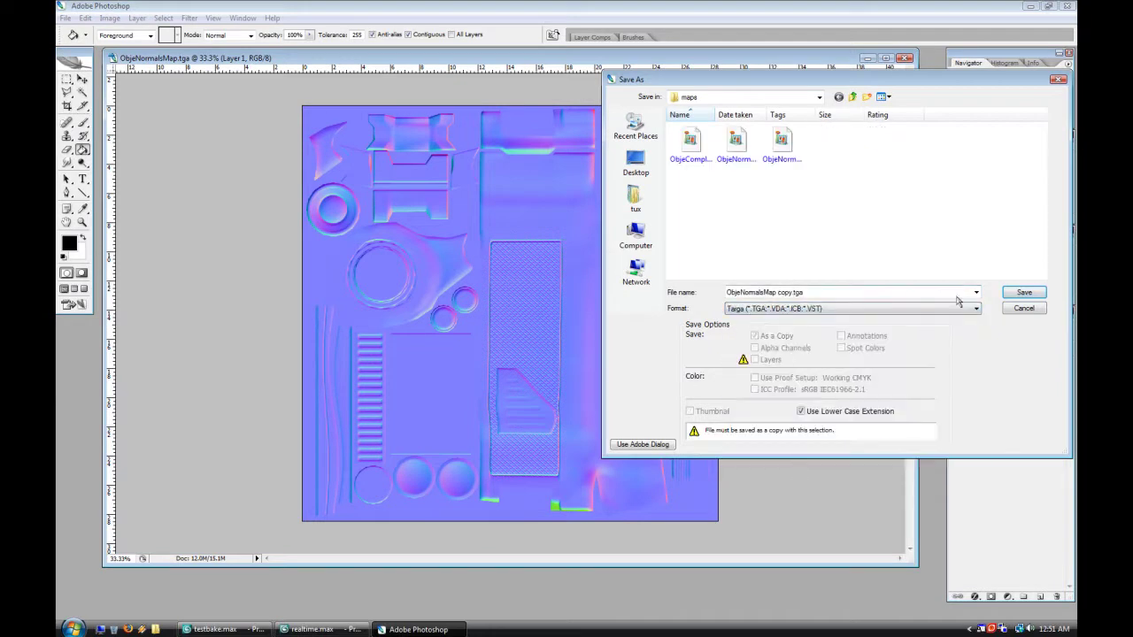
{"action": "key", "text": "Return"}
{"action": "left_click", "coordinate": [608, 314]}
Step: Switch to 3ds Max, load ObjeNormalsMap copy.tga as the shader's normal map, and inspect the grip pattern on the binoculars
{"action": "left_click", "coordinate": [315, 630]}
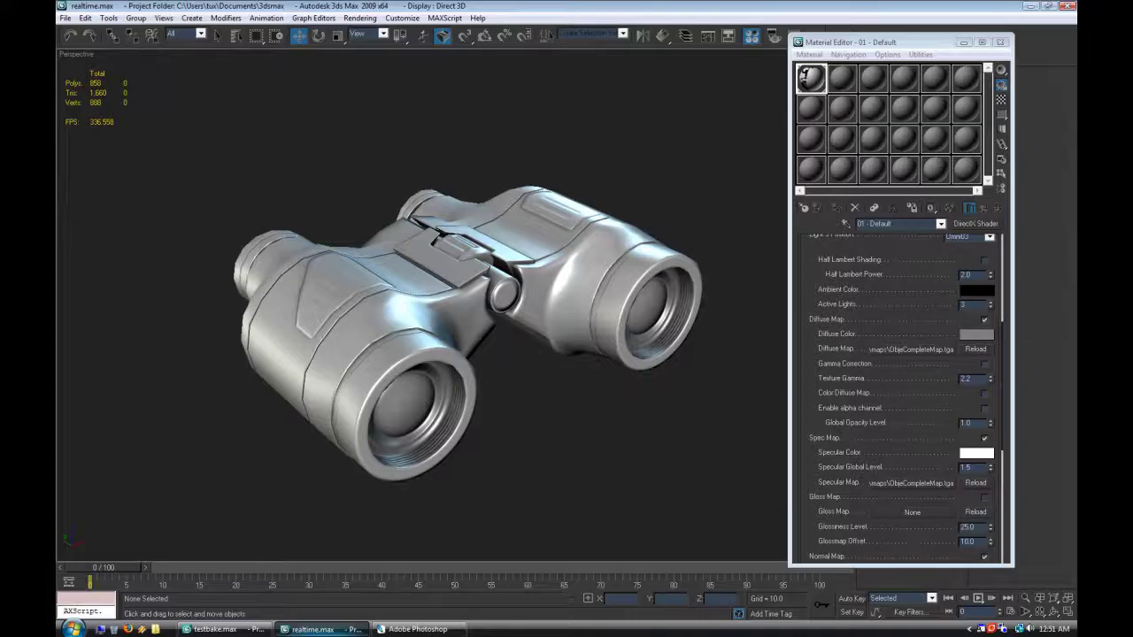
{"action": "left_click", "coordinate": [909, 438]}
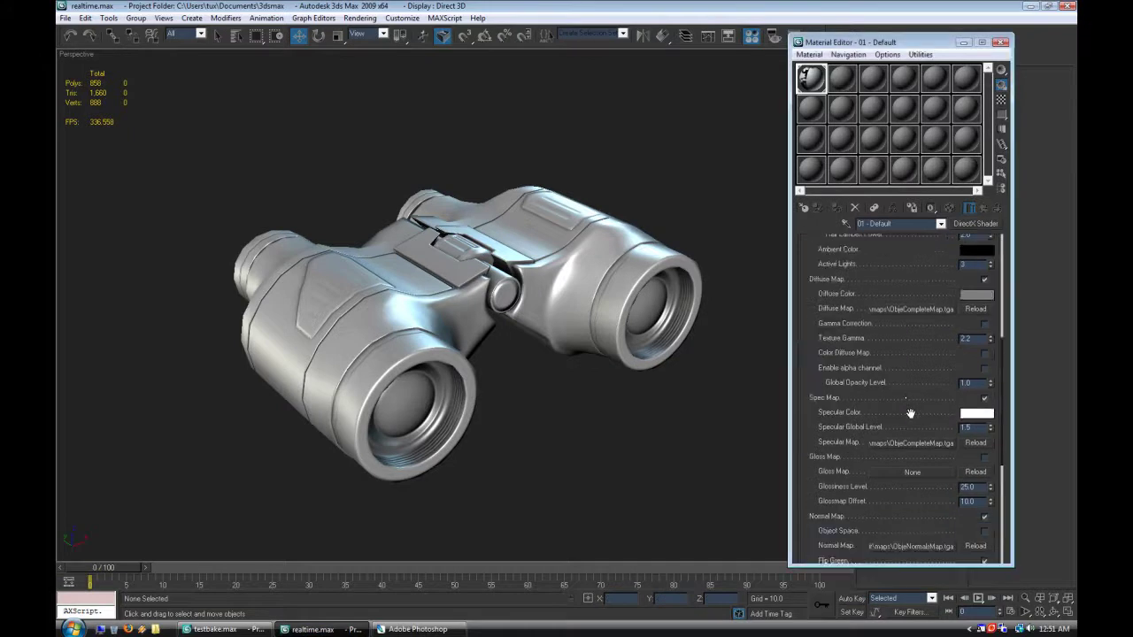
{"action": "scroll", "coordinate": [917, 452], "scroll_direction": "down", "scroll_amount": 4}
{"action": "left_click", "coordinate": [911, 490]}
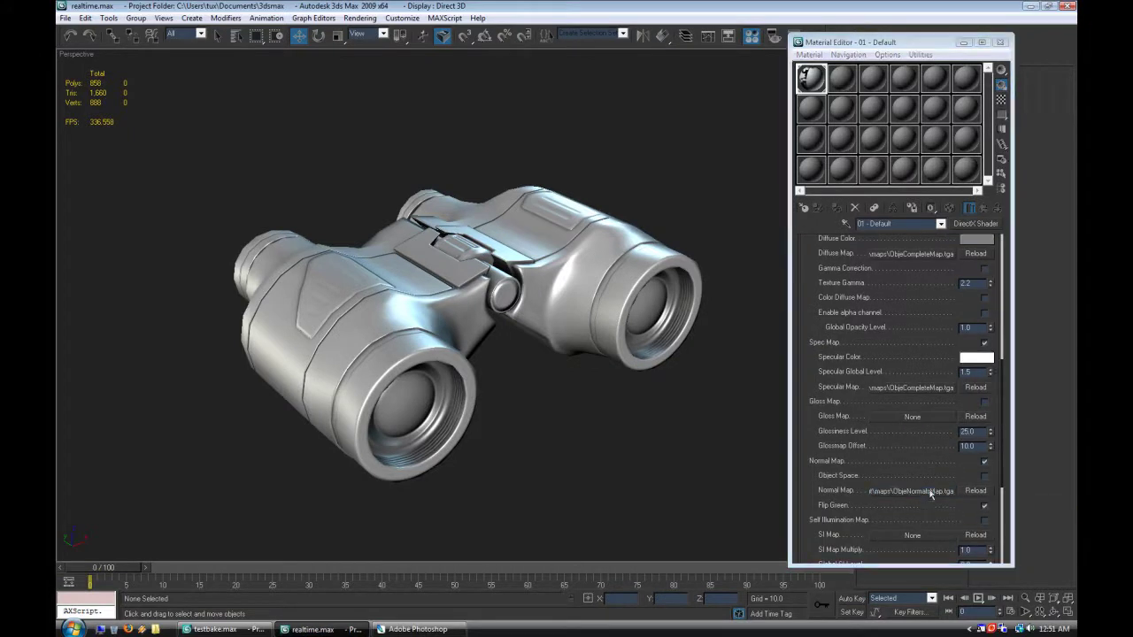
{"action": "left_click", "coordinate": [848, 159]}
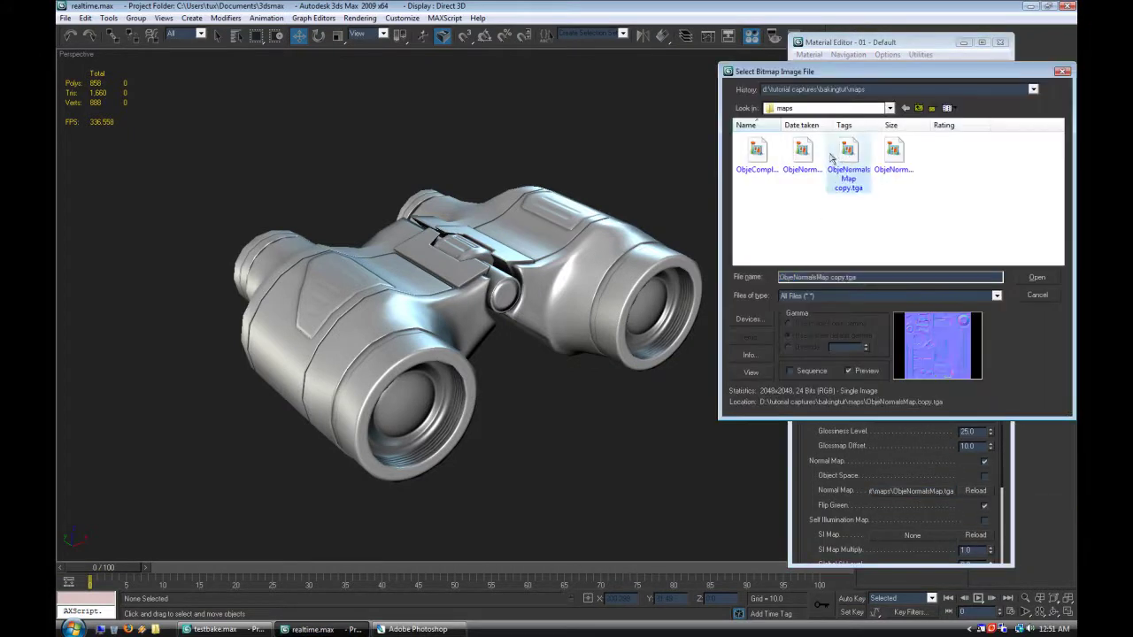
{"action": "double_click", "coordinate": [846, 158]}
{"action": "scroll", "coordinate": [499, 387], "scroll_direction": "up", "scroll_amount": 5}
{"action": "middle_click_drag", "start_coordinate": [620, 350], "coordinate": [532, 403], "text": "alt"}
{"action": "scroll", "coordinate": [590, 390], "scroll_direction": "down", "scroll_amount": 3}
Step: Return to Photoshop and resize the normal map to 1024 x 1024 pixels with Bicubic resampling
{"action": "key", "text": "alt+Tab"}
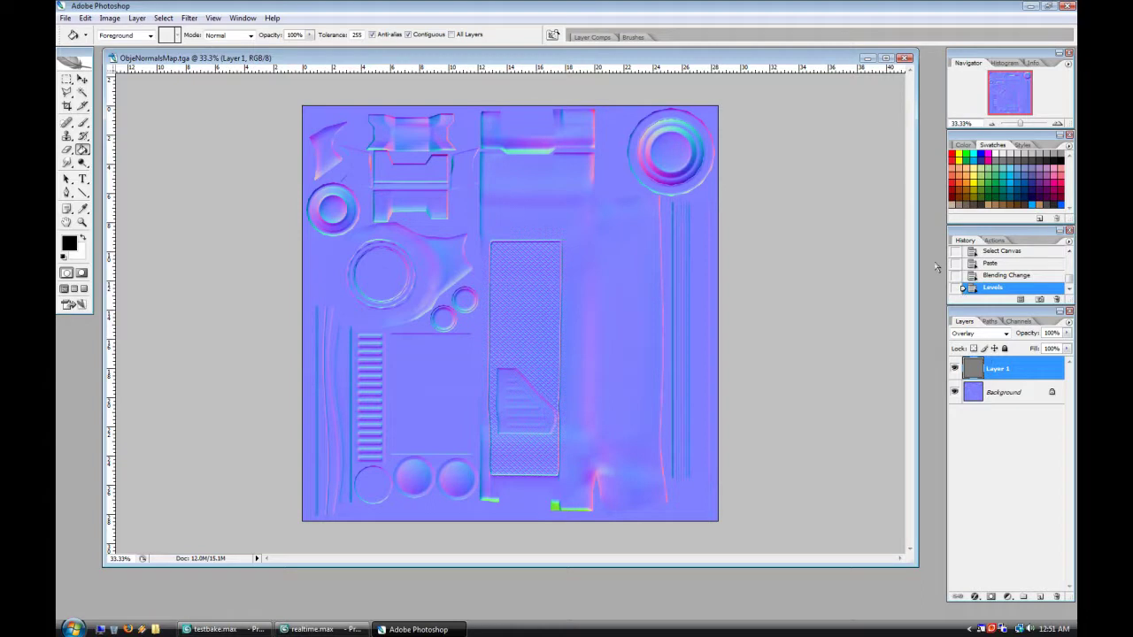
{"action": "left_click", "coordinate": [110, 18]}
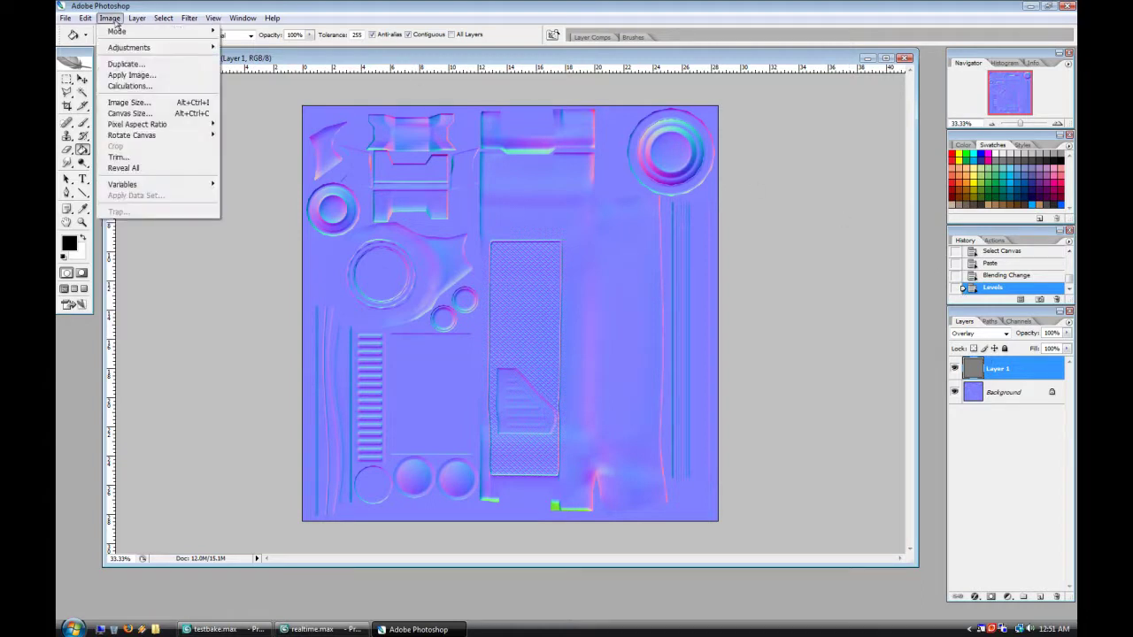
{"action": "left_click", "coordinate": [142, 105]}
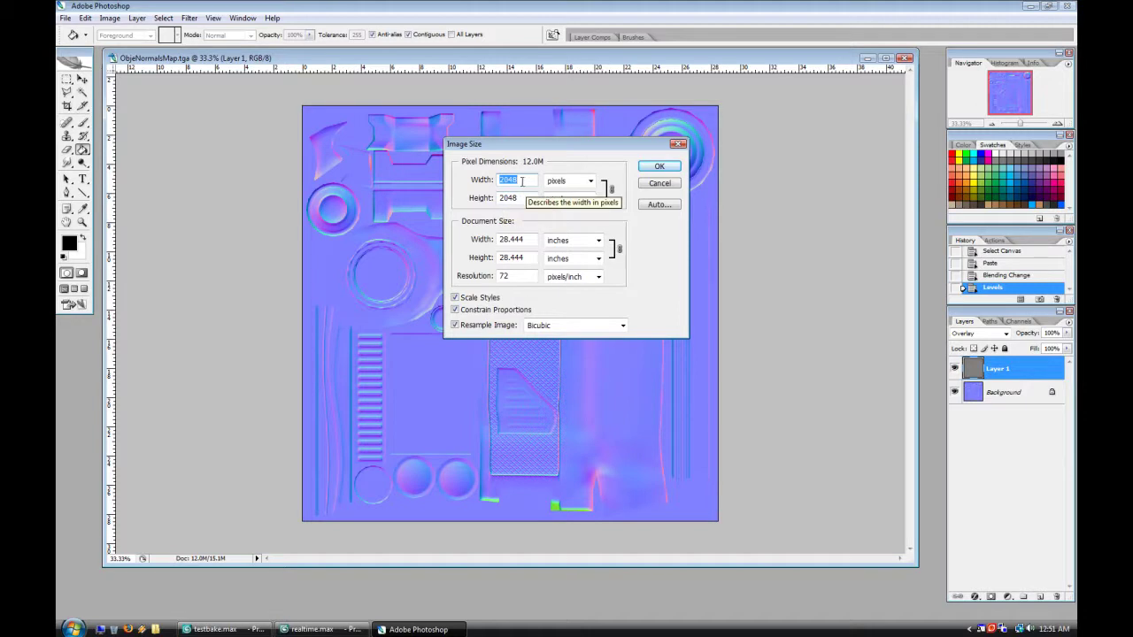
{"action": "type", "text": "12"}
{"action": "key", "text": "BackSpace"}
{"action": "type", "text": "024"}
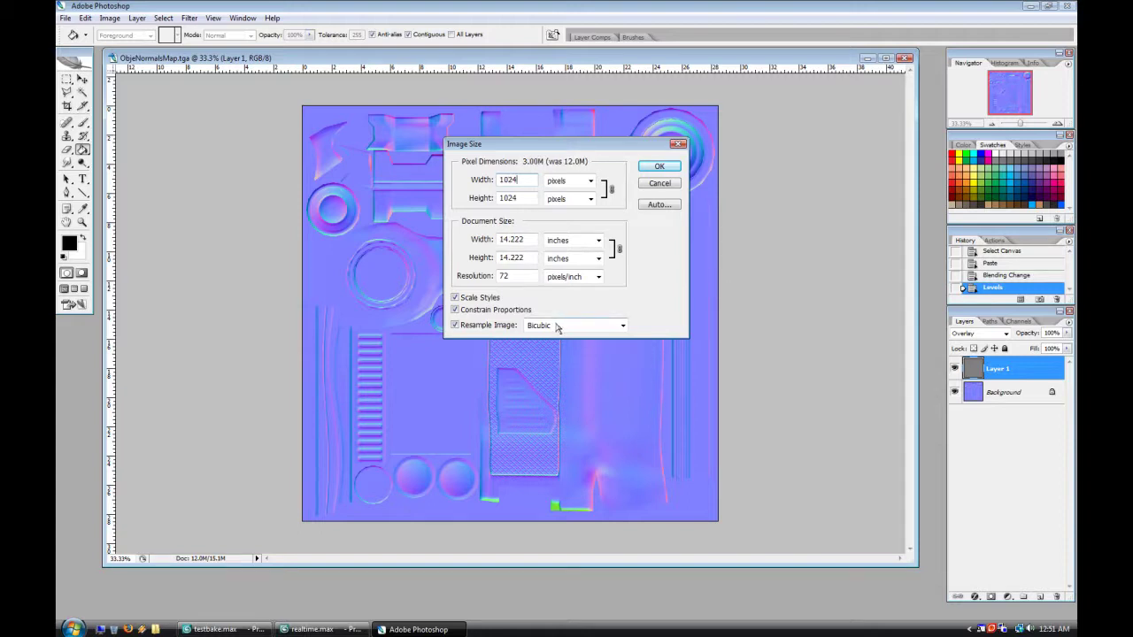
{"action": "left_click", "coordinate": [557, 326]}
{"action": "left_click", "coordinate": [607, 326]}
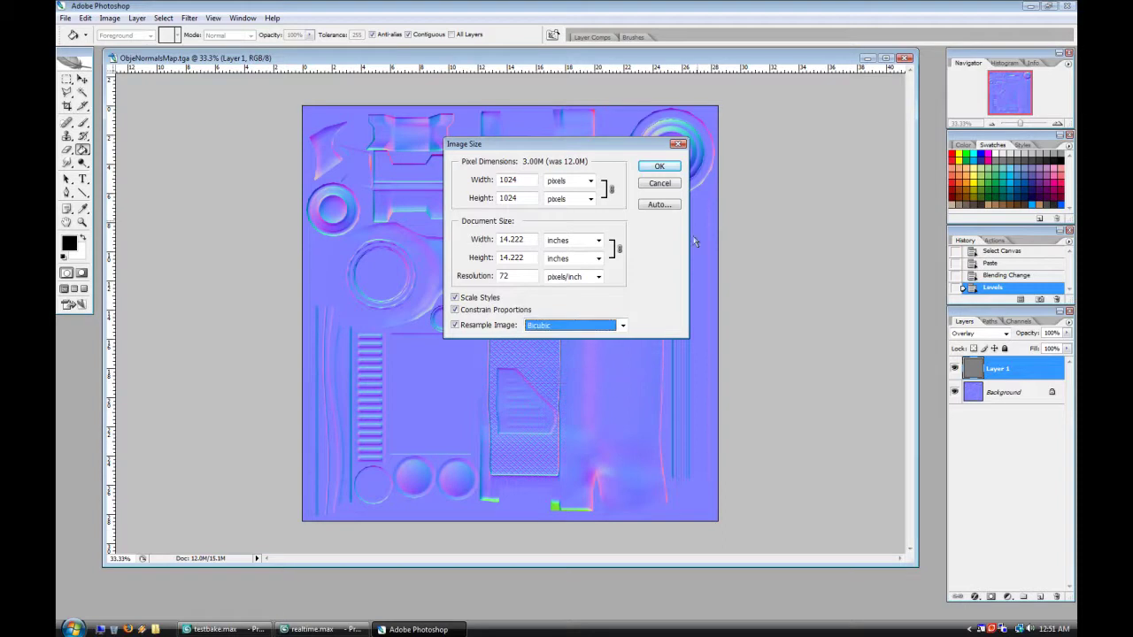
{"action": "left_click", "coordinate": [660, 167]}
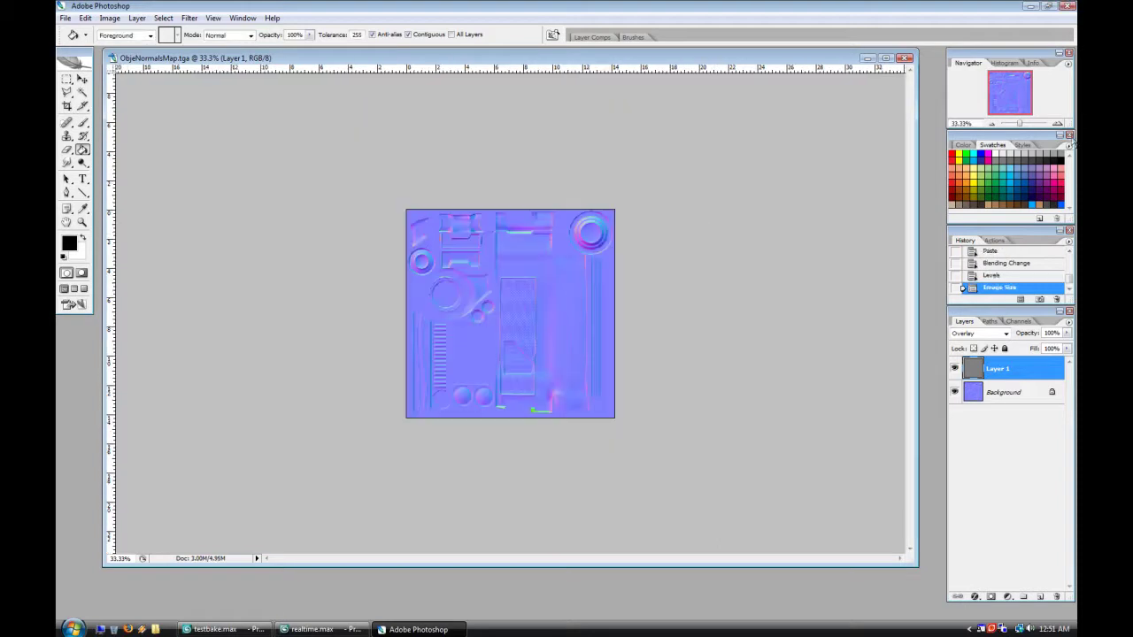
Step: Check the reduced map at 100% and save it in Targa format, replacing ObjeNormalsMap copy.tga
{"action": "left_click", "coordinate": [1058, 123]}
{"action": "left_click", "coordinate": [1058, 123]}
{"action": "left_click", "coordinate": [1057, 123]}
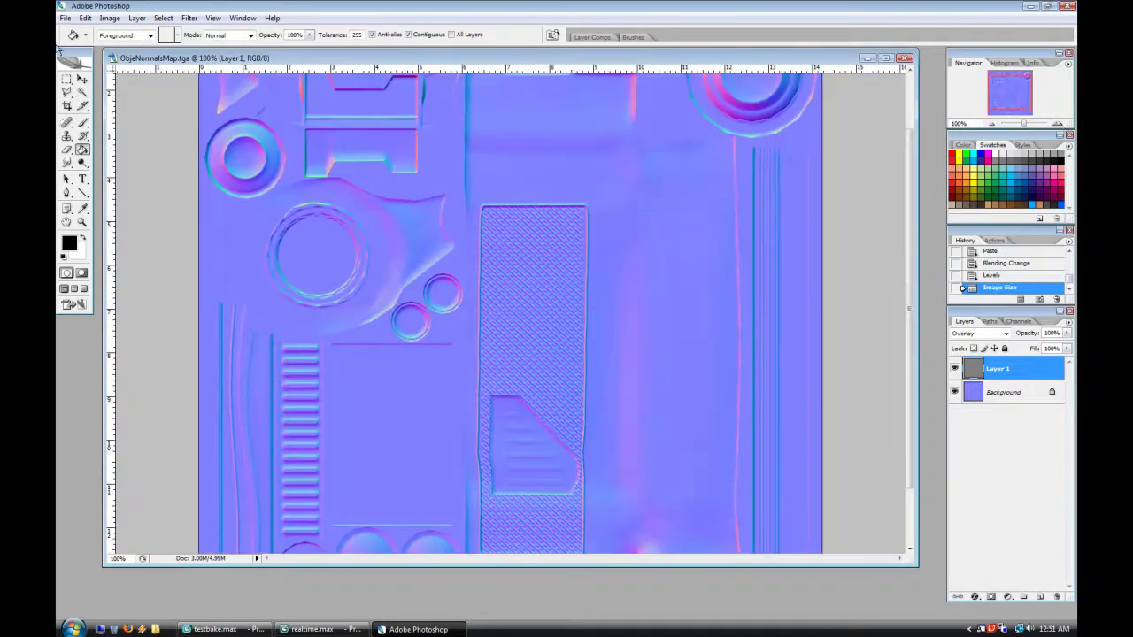
{"action": "left_click", "coordinate": [65, 18]}
{"action": "left_click", "coordinate": [88, 151]}
{"action": "left_click", "coordinate": [810, 308]}
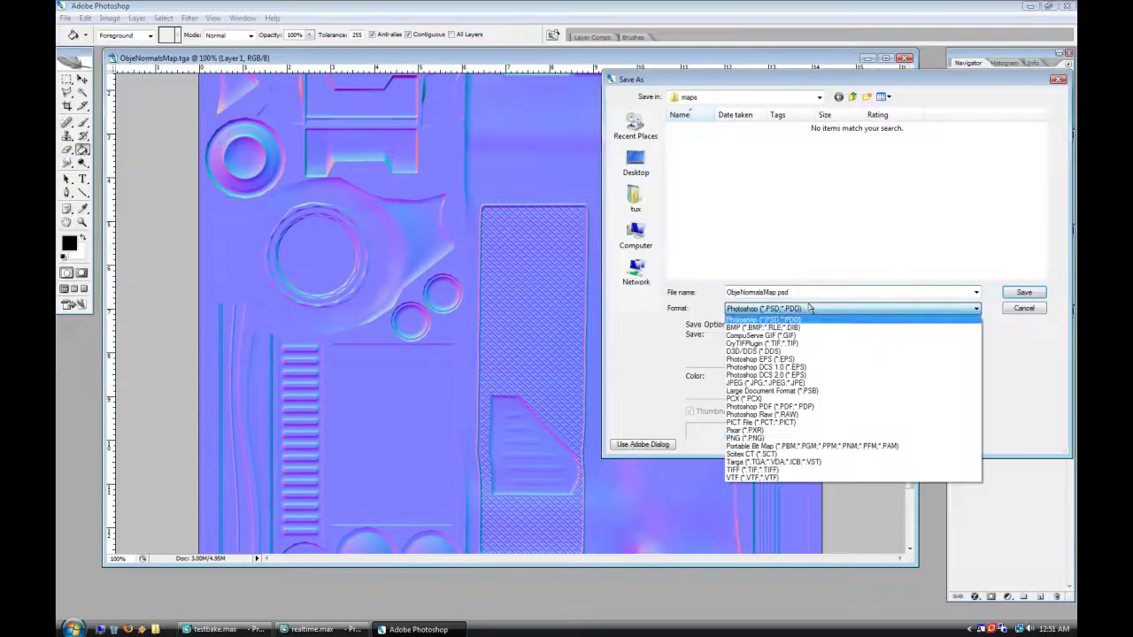
{"action": "left_click", "coordinate": [812, 462]}
{"action": "left_click", "coordinate": [778, 151]}
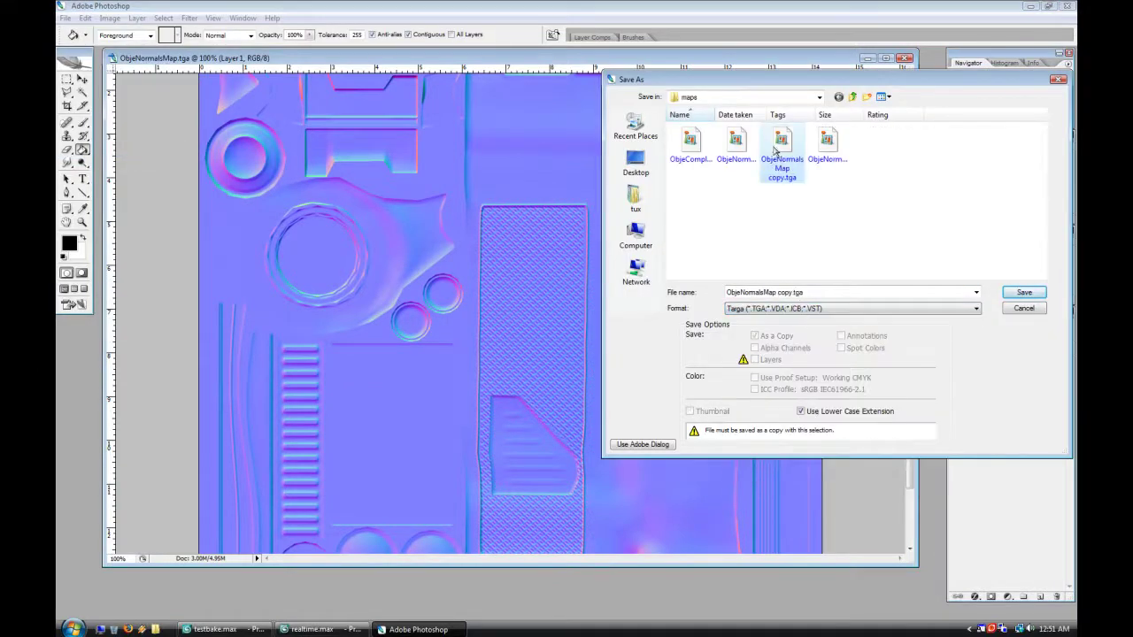
{"action": "double_click", "coordinate": [779, 148]}
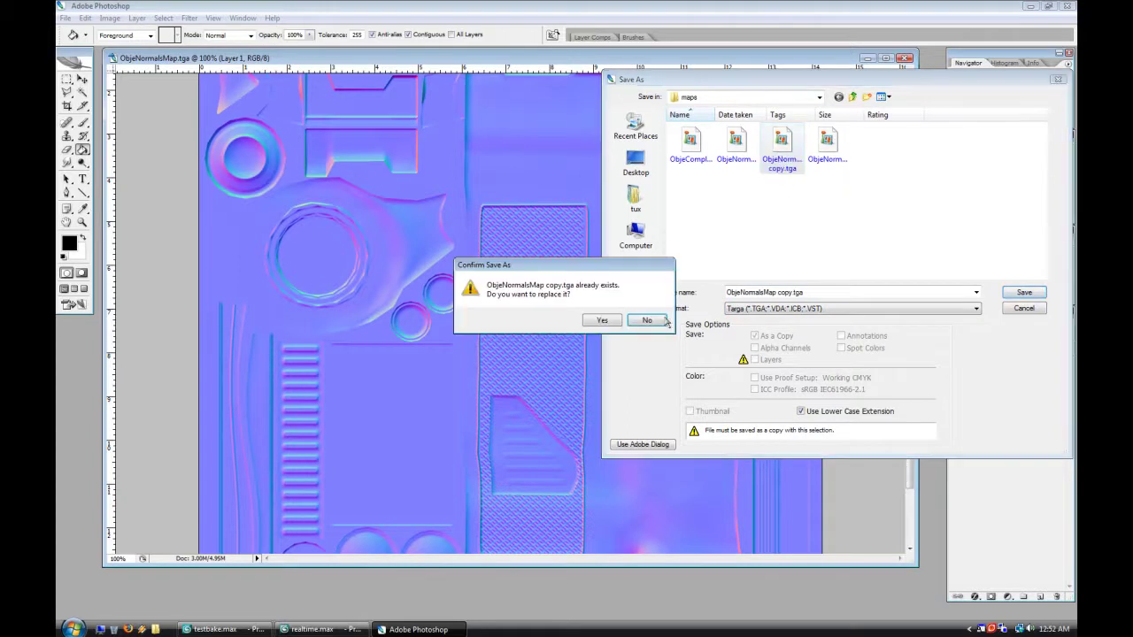
{"action": "left_click", "coordinate": [602, 321]}
{"action": "left_click", "coordinate": [599, 307]}
Step: Switch to 3ds Max, reload the shader's normal map, and examine the binoculars' grip and front lens up close
{"action": "key", "text": "alt+Tab"}
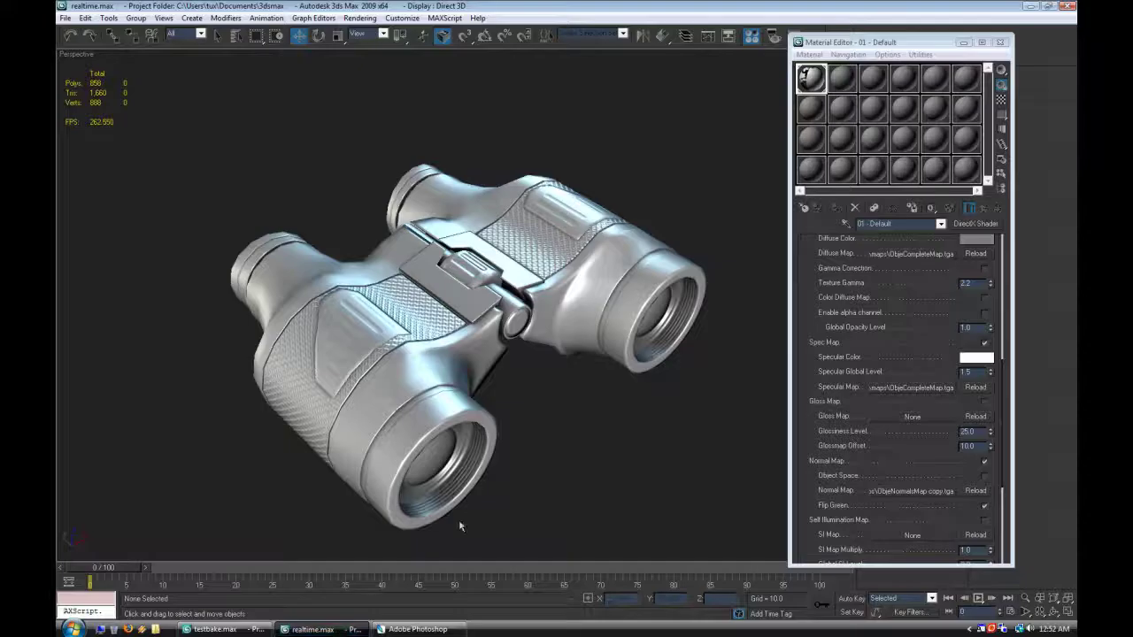
{"action": "left_click", "coordinate": [979, 493]}
{"action": "scroll", "coordinate": [558, 318], "scroll_direction": "up", "scroll_amount": 8}
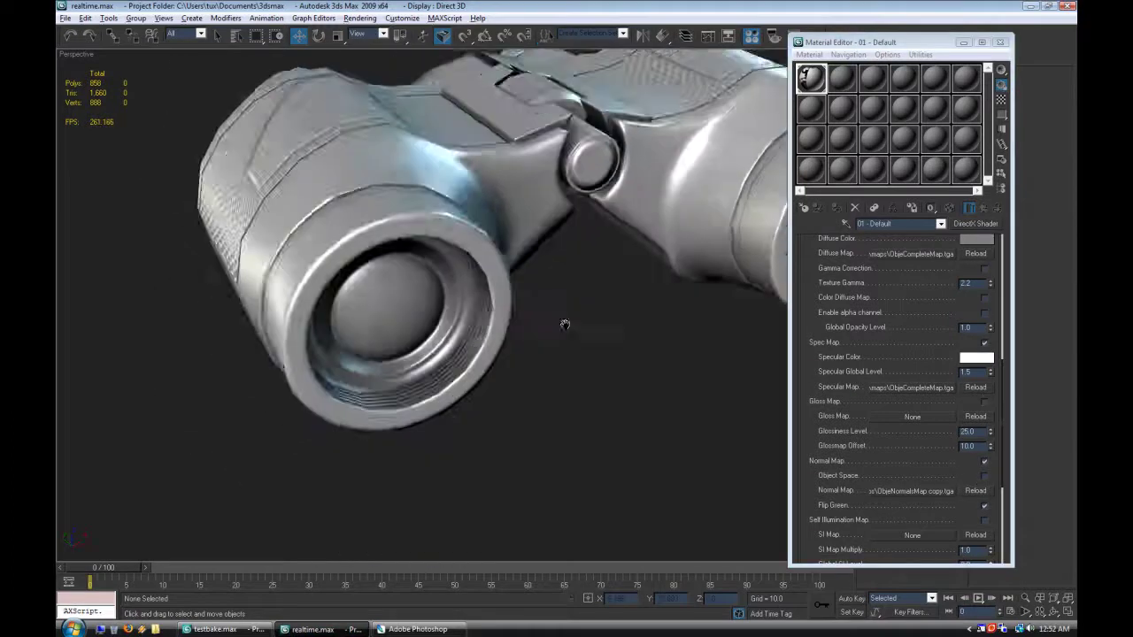
{"action": "middle_click_drag", "start_coordinate": [549, 307], "coordinate": [454, 414], "text": "alt"}
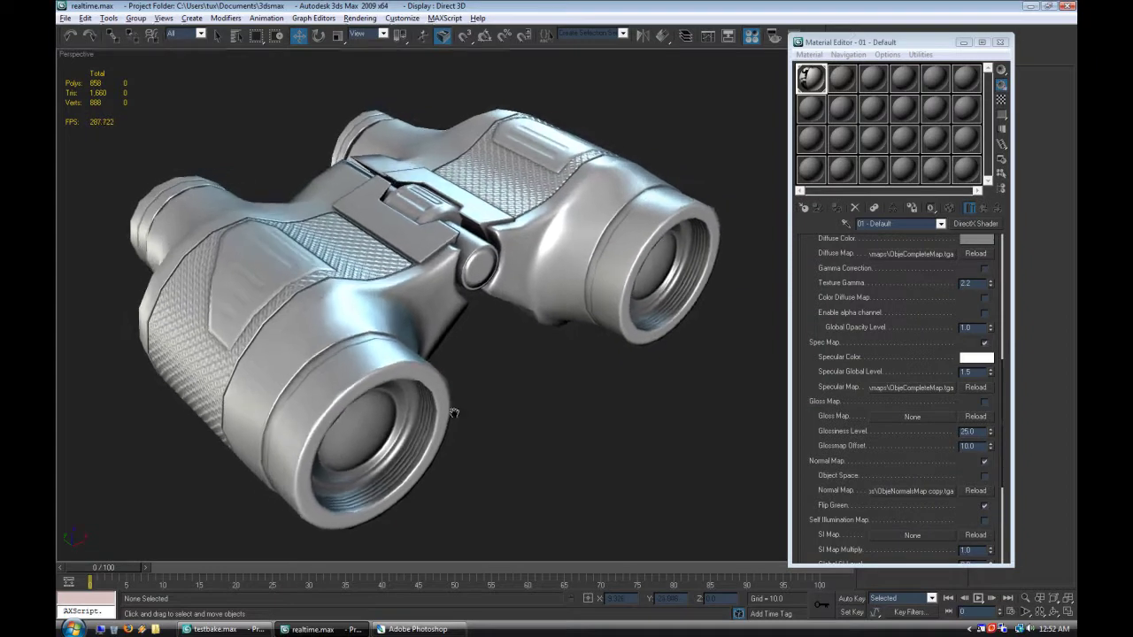